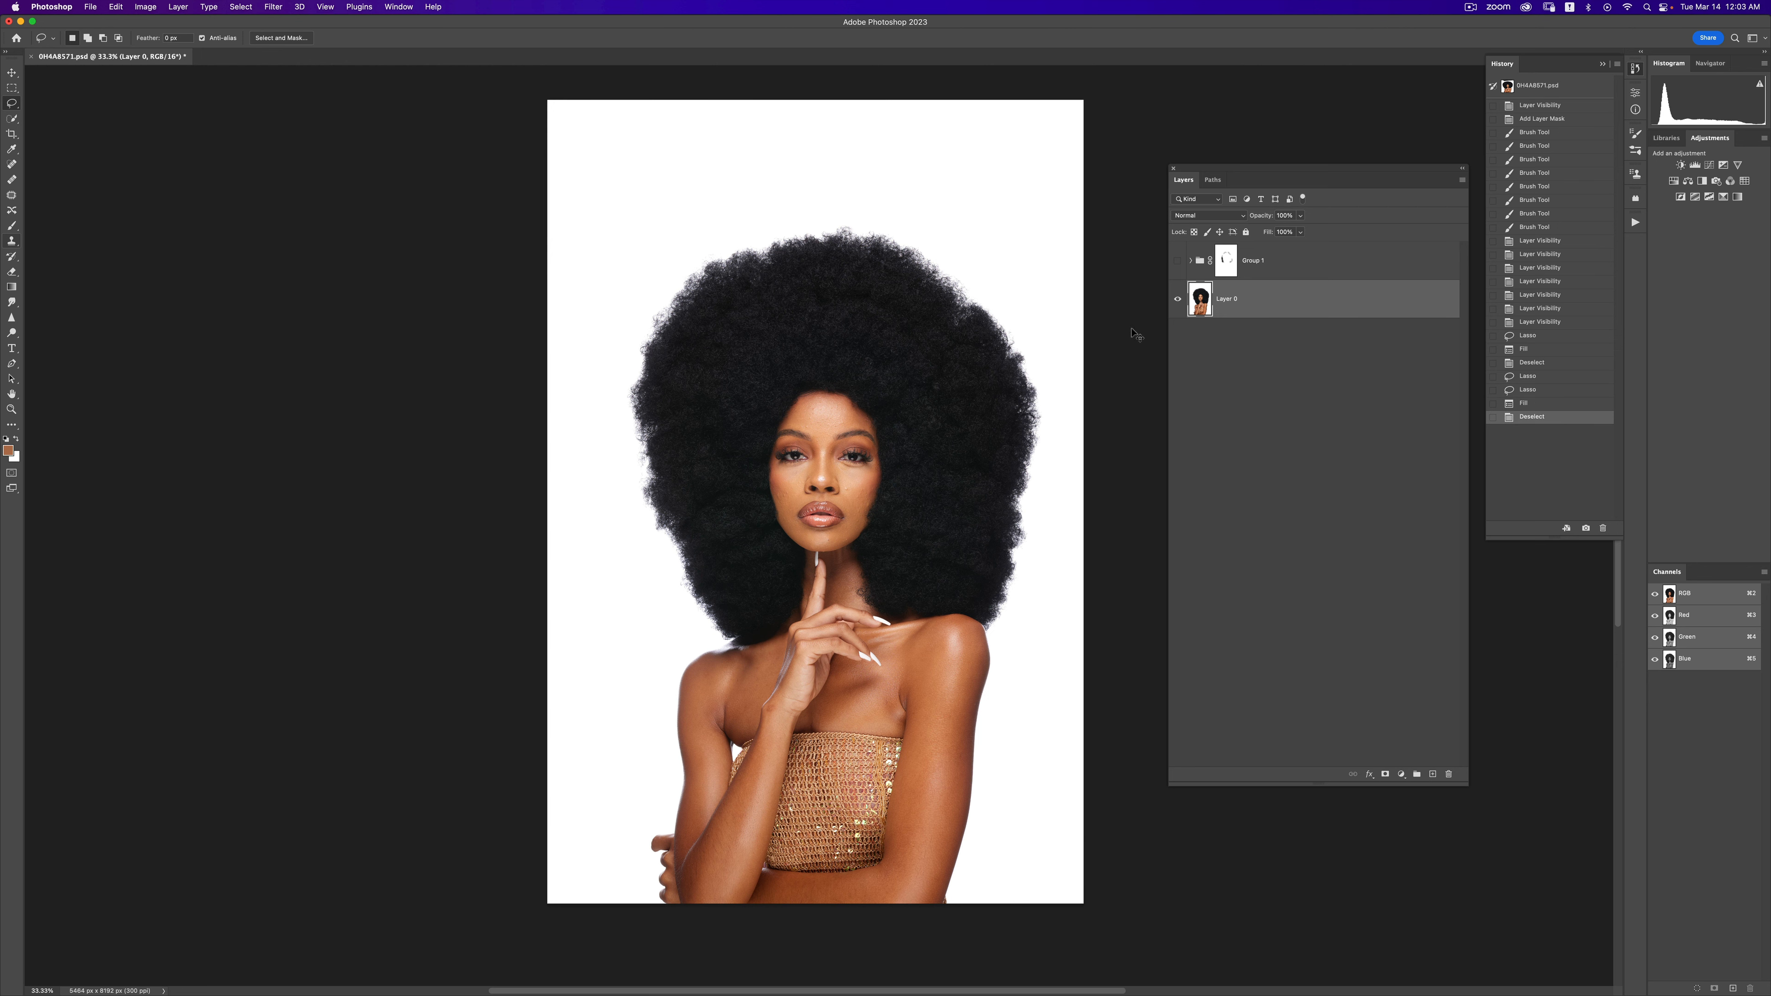
- Duplicate Layer 0 and compare the photo with Group 1 shown and hidden
key(super+j)
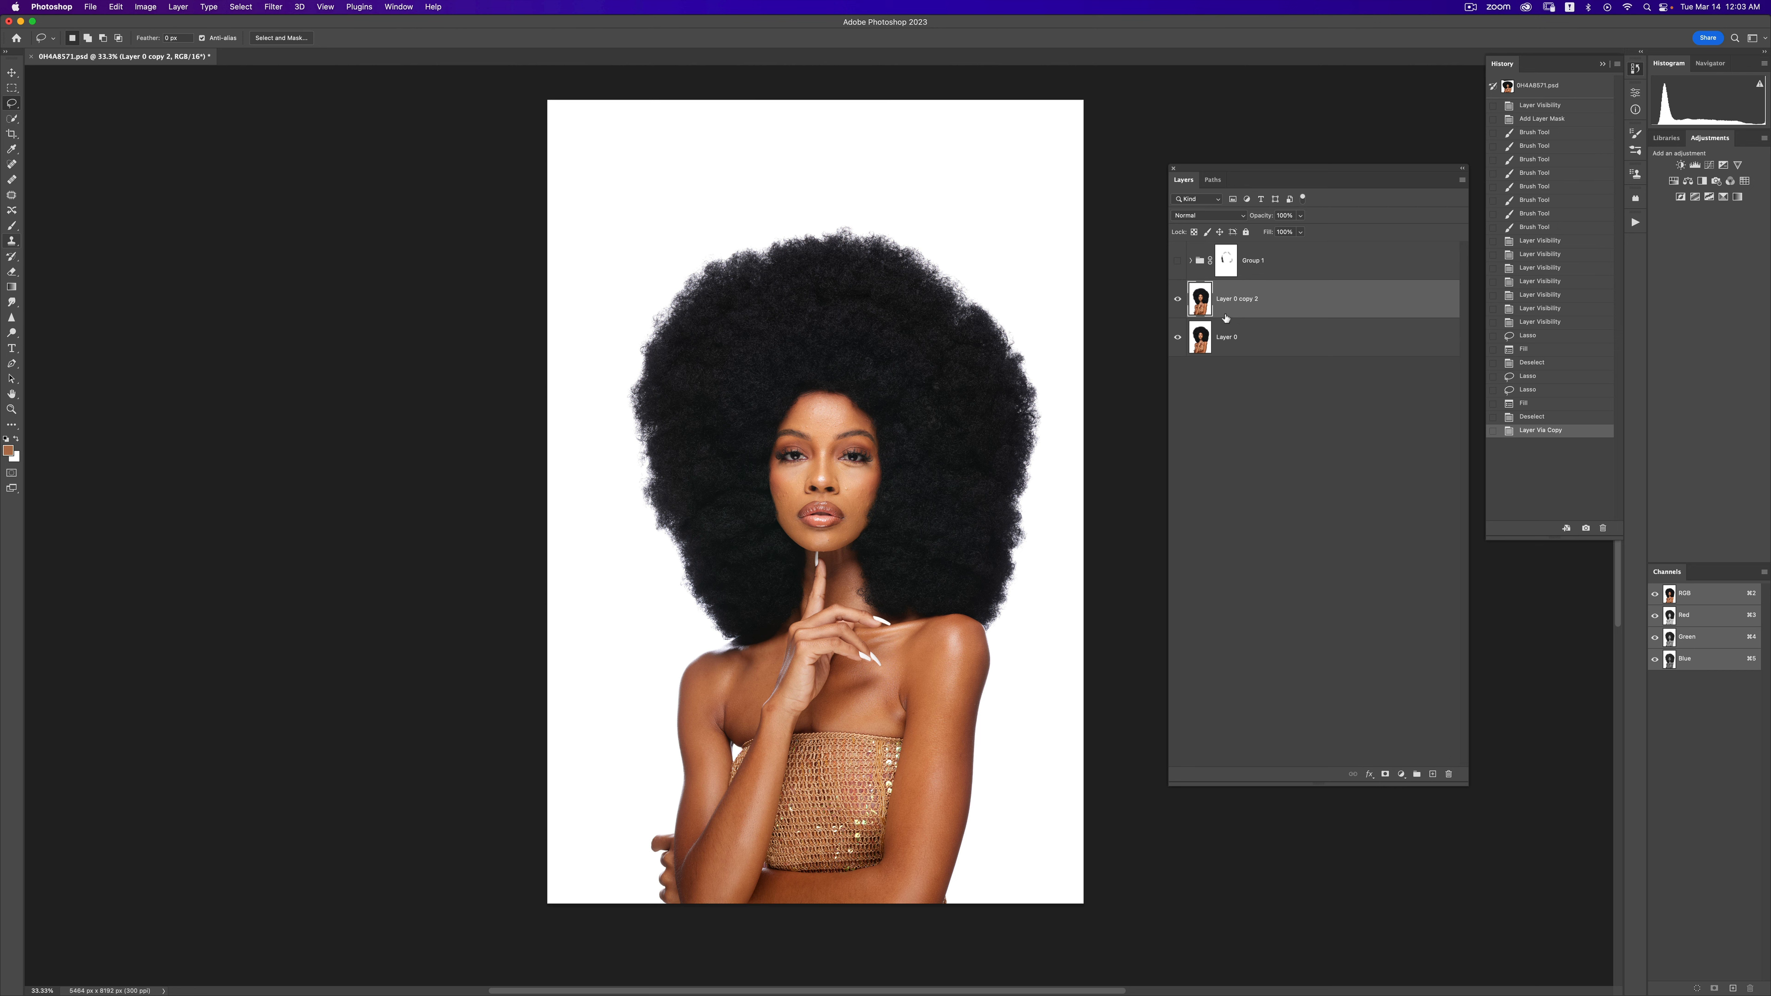
click(1177, 263)
click(1177, 263)
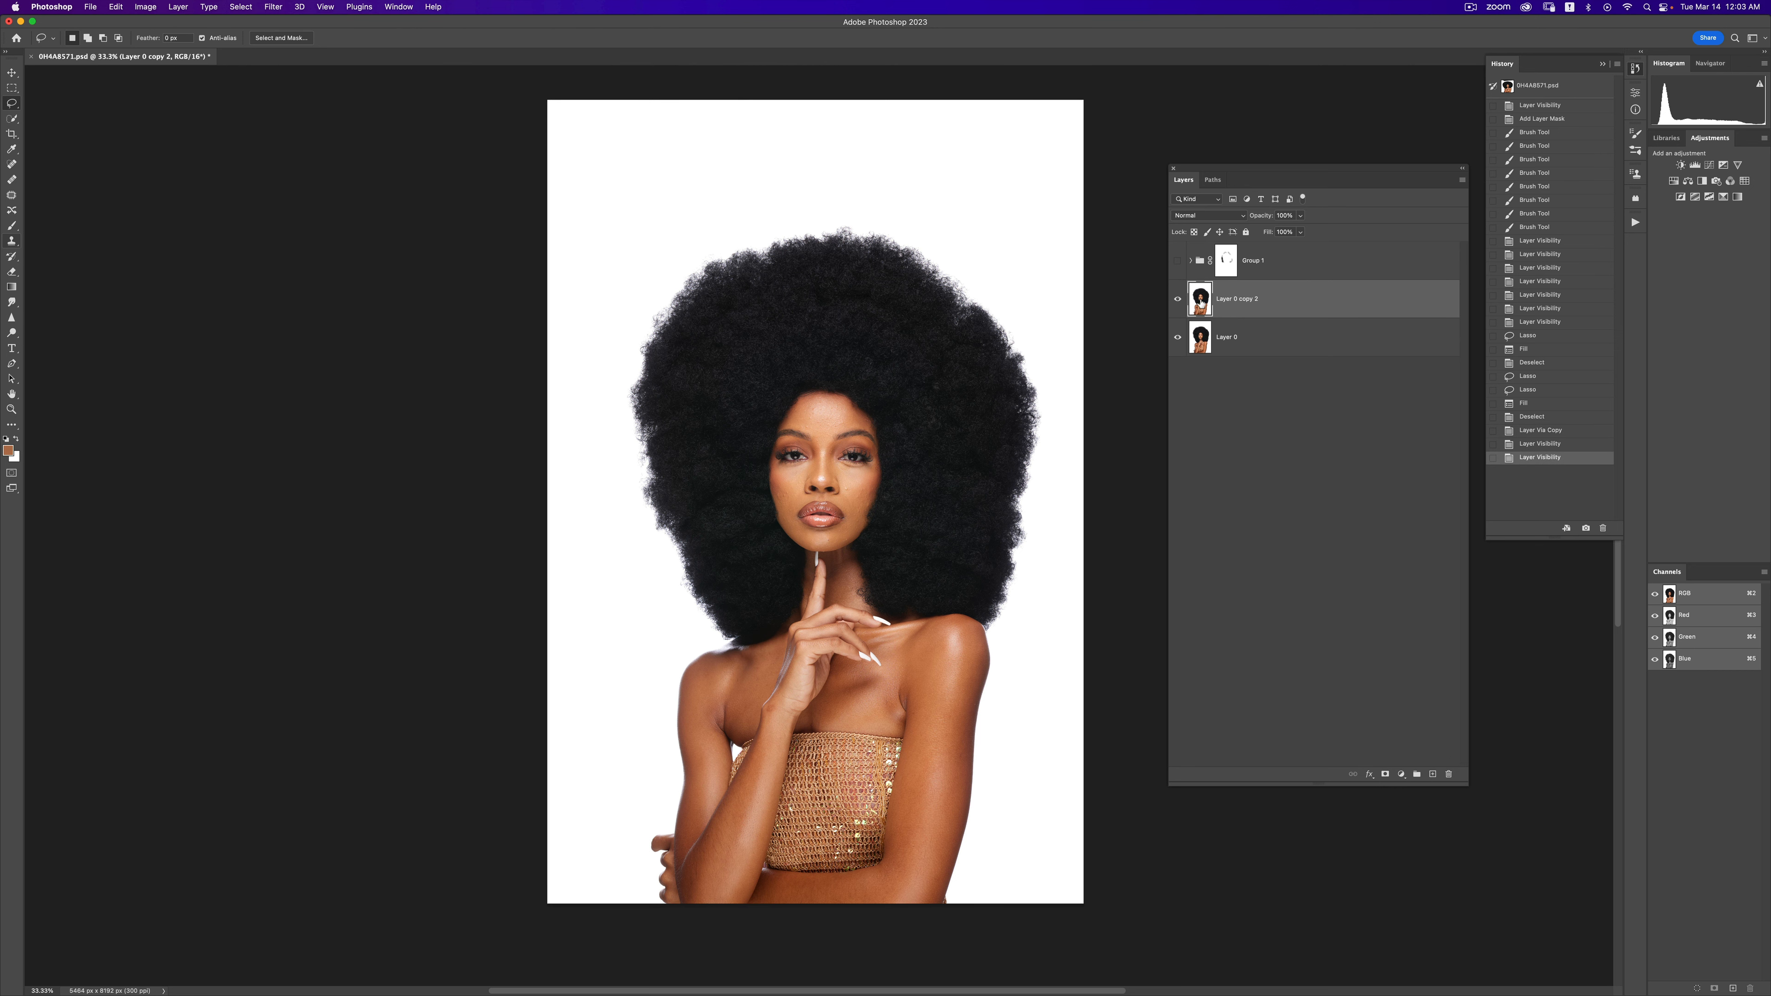
click(1177, 261)
click(1177, 262)
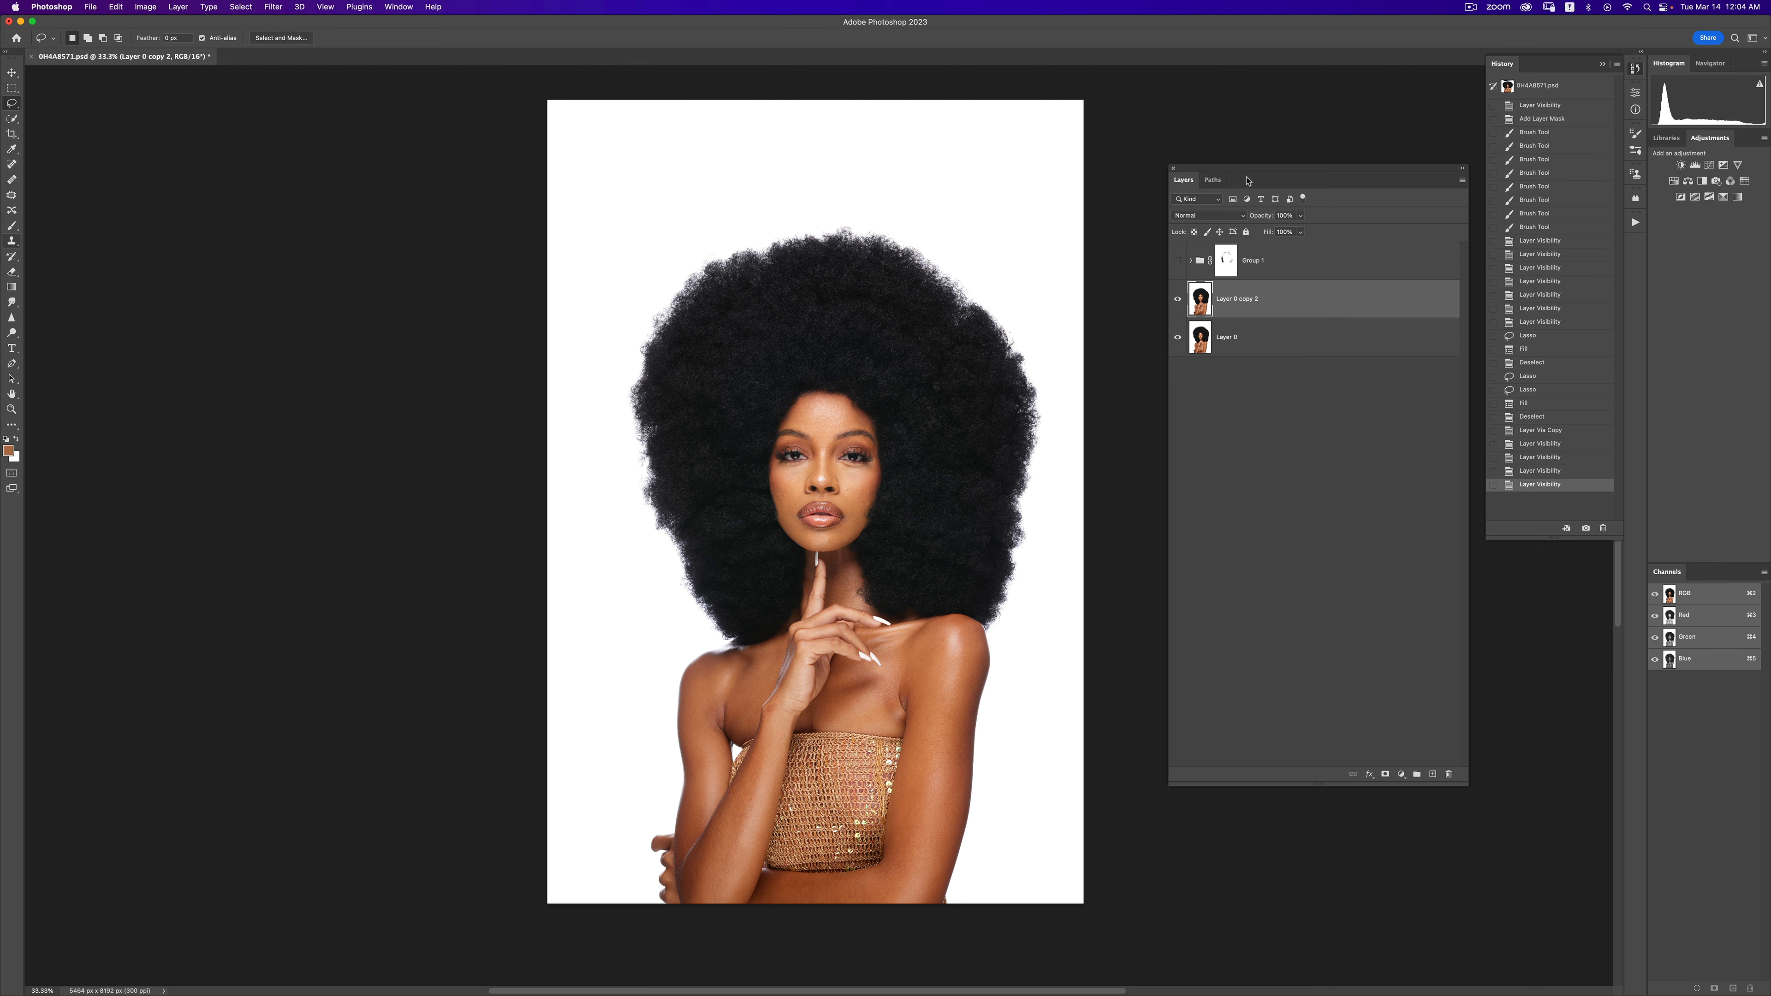
- Show the Actions list and copy a loose lasso selection of the hair, excluding the face, to a new layer
click(1634, 224)
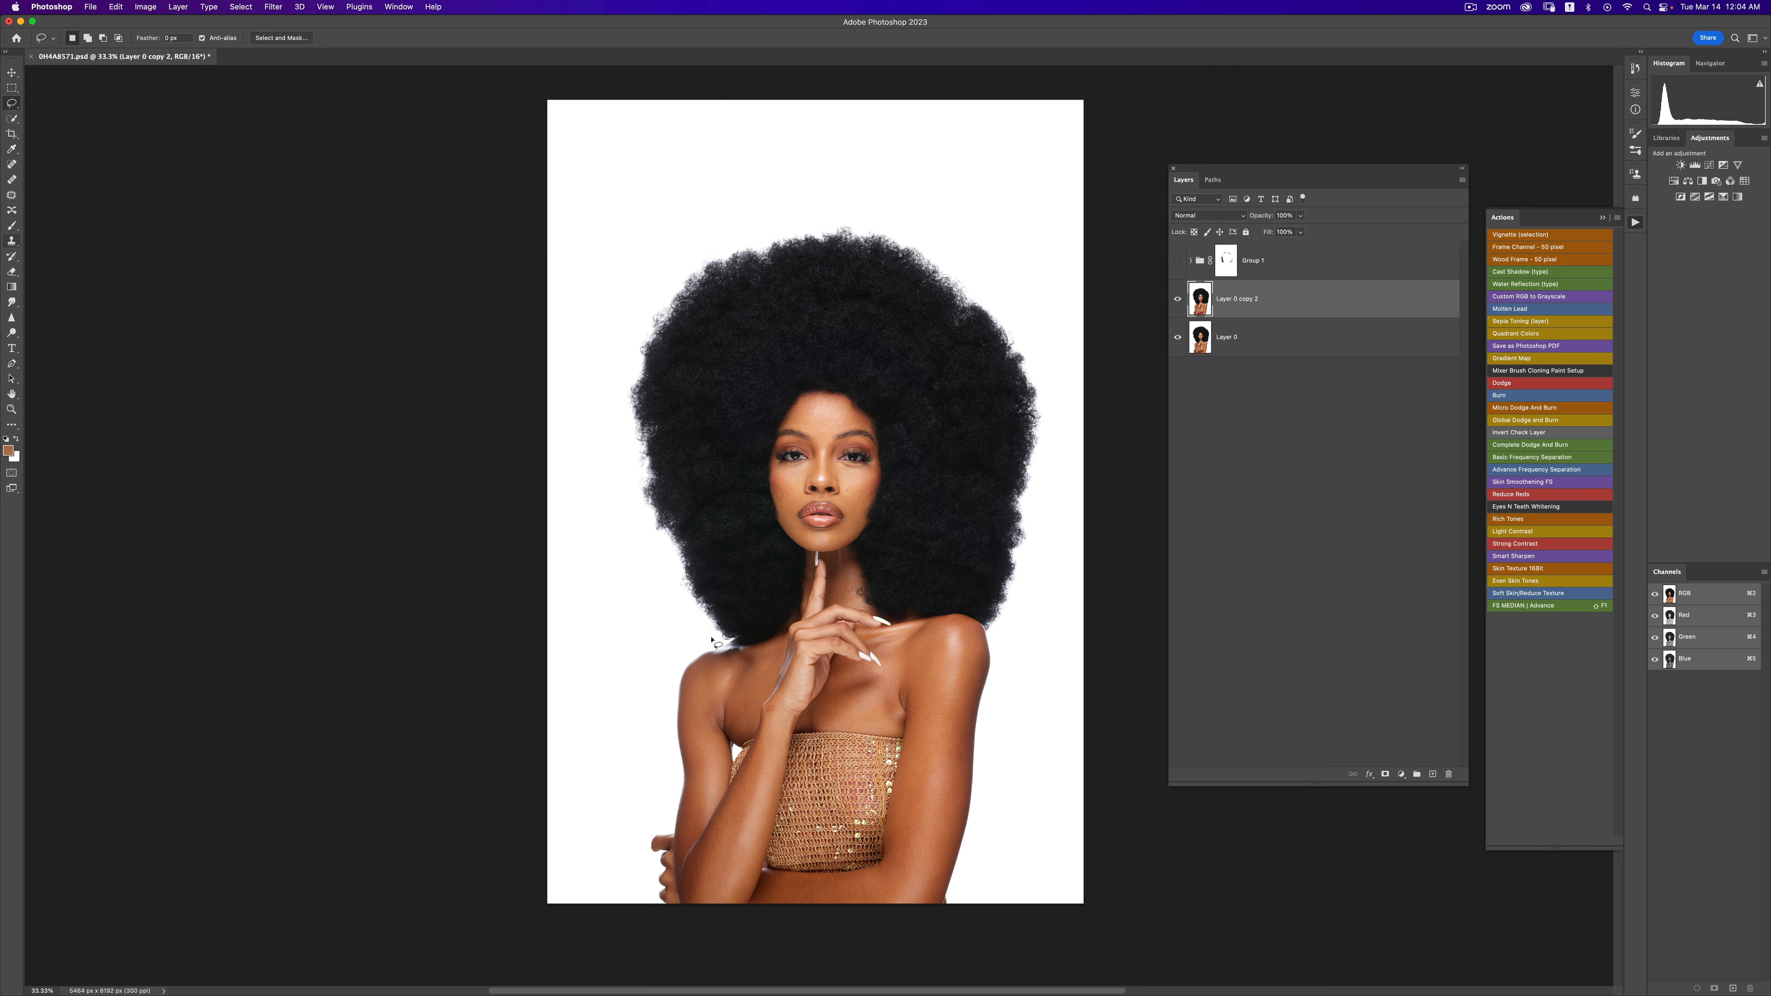
mouse_move(722, 638)
mouse_down()
mouse_move(713, 440)
mouse_move(756, 370)
mouse_move(820, 355)
mouse_move(881, 366)
mouse_move(917, 418)
mouse_move(940, 599)
mouse_move(997, 629)
mouse_move(1020, 618)
mouse_move(1052, 520)
mouse_move(1049, 356)
mouse_move(1038, 300)
mouse_move(975, 244)
mouse_move(784, 210)
mouse_move(684, 255)
mouse_move(599, 361)
mouse_move(606, 509)
mouse_move(651, 606)
mouse_move(718, 642)
mouse_up()
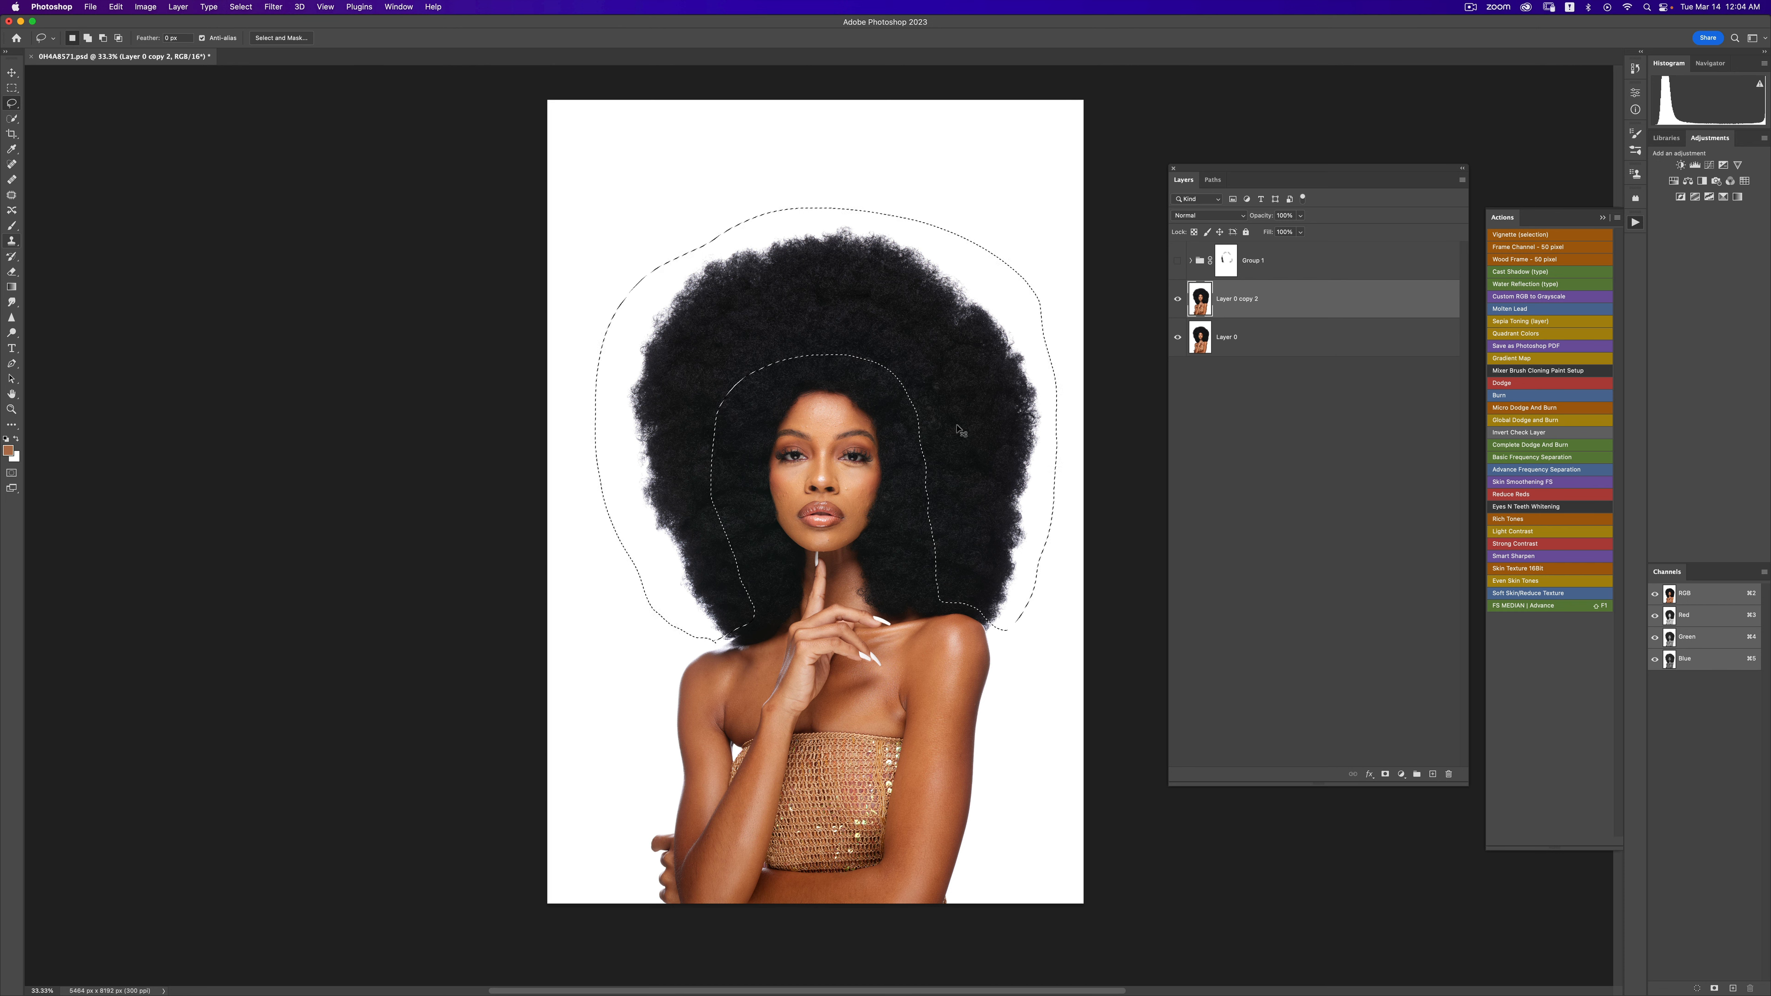
key(super+j)
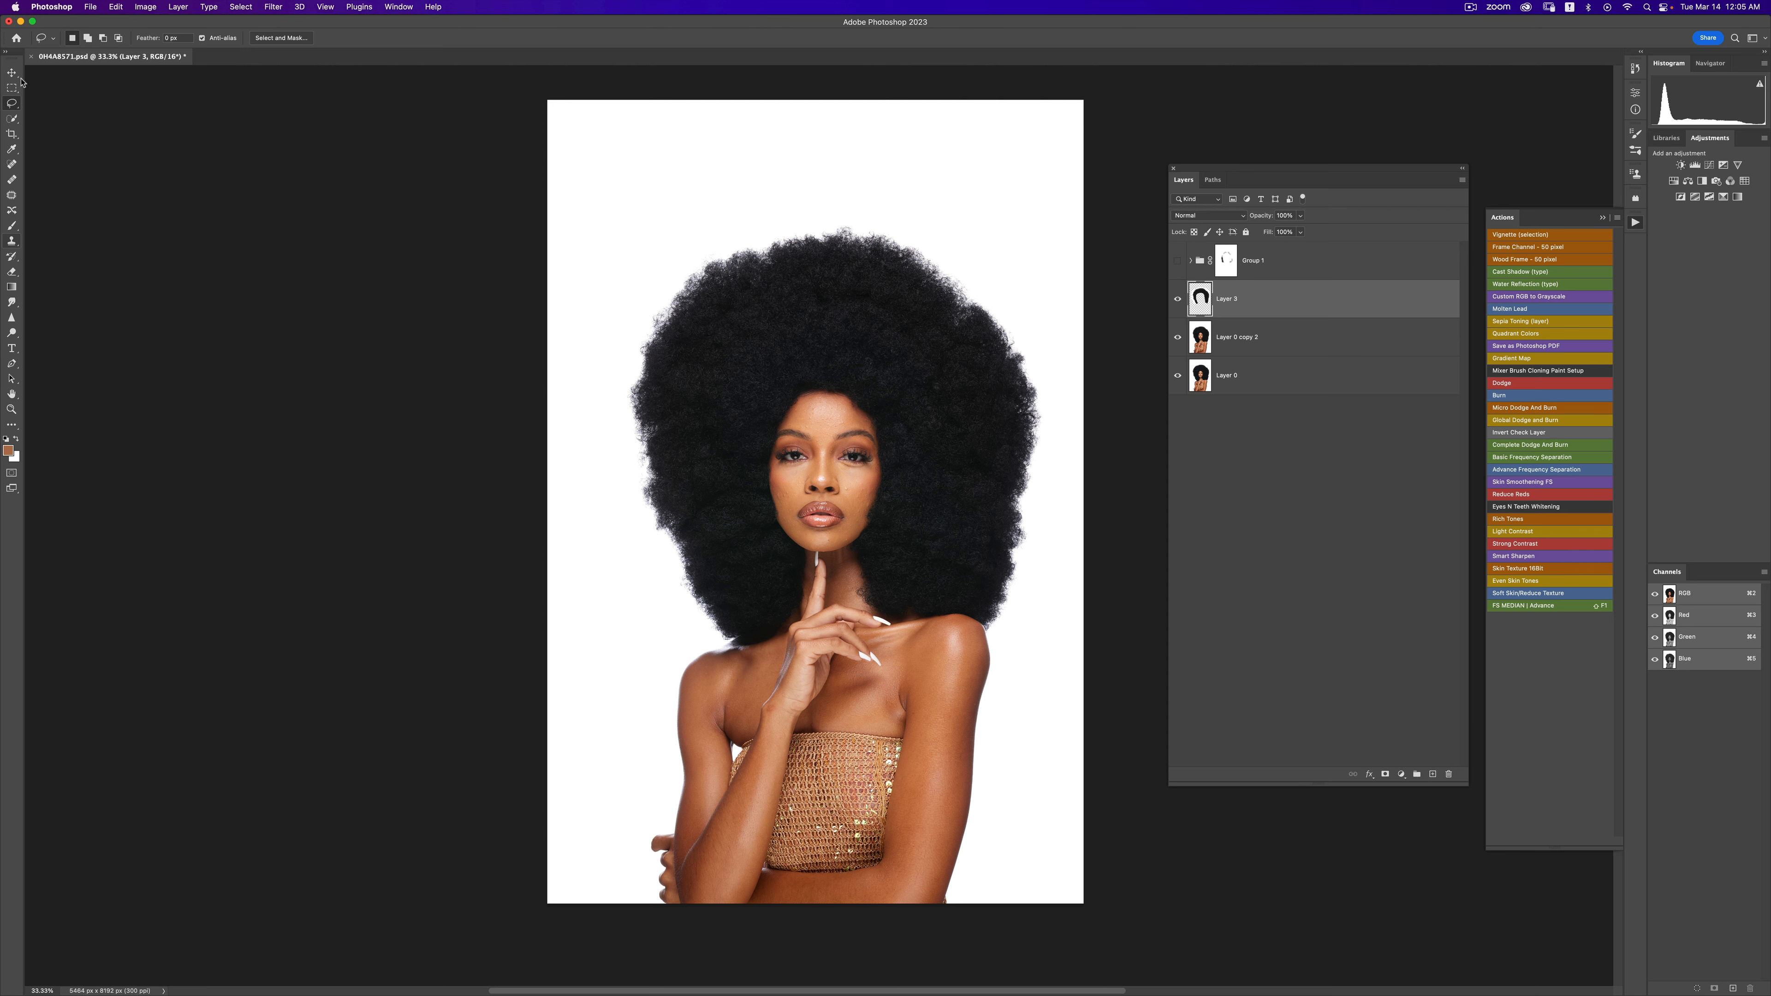
- Scale the copied hair layer up proportionally to about 117%, anchored at its bottom centre
key(super+t)
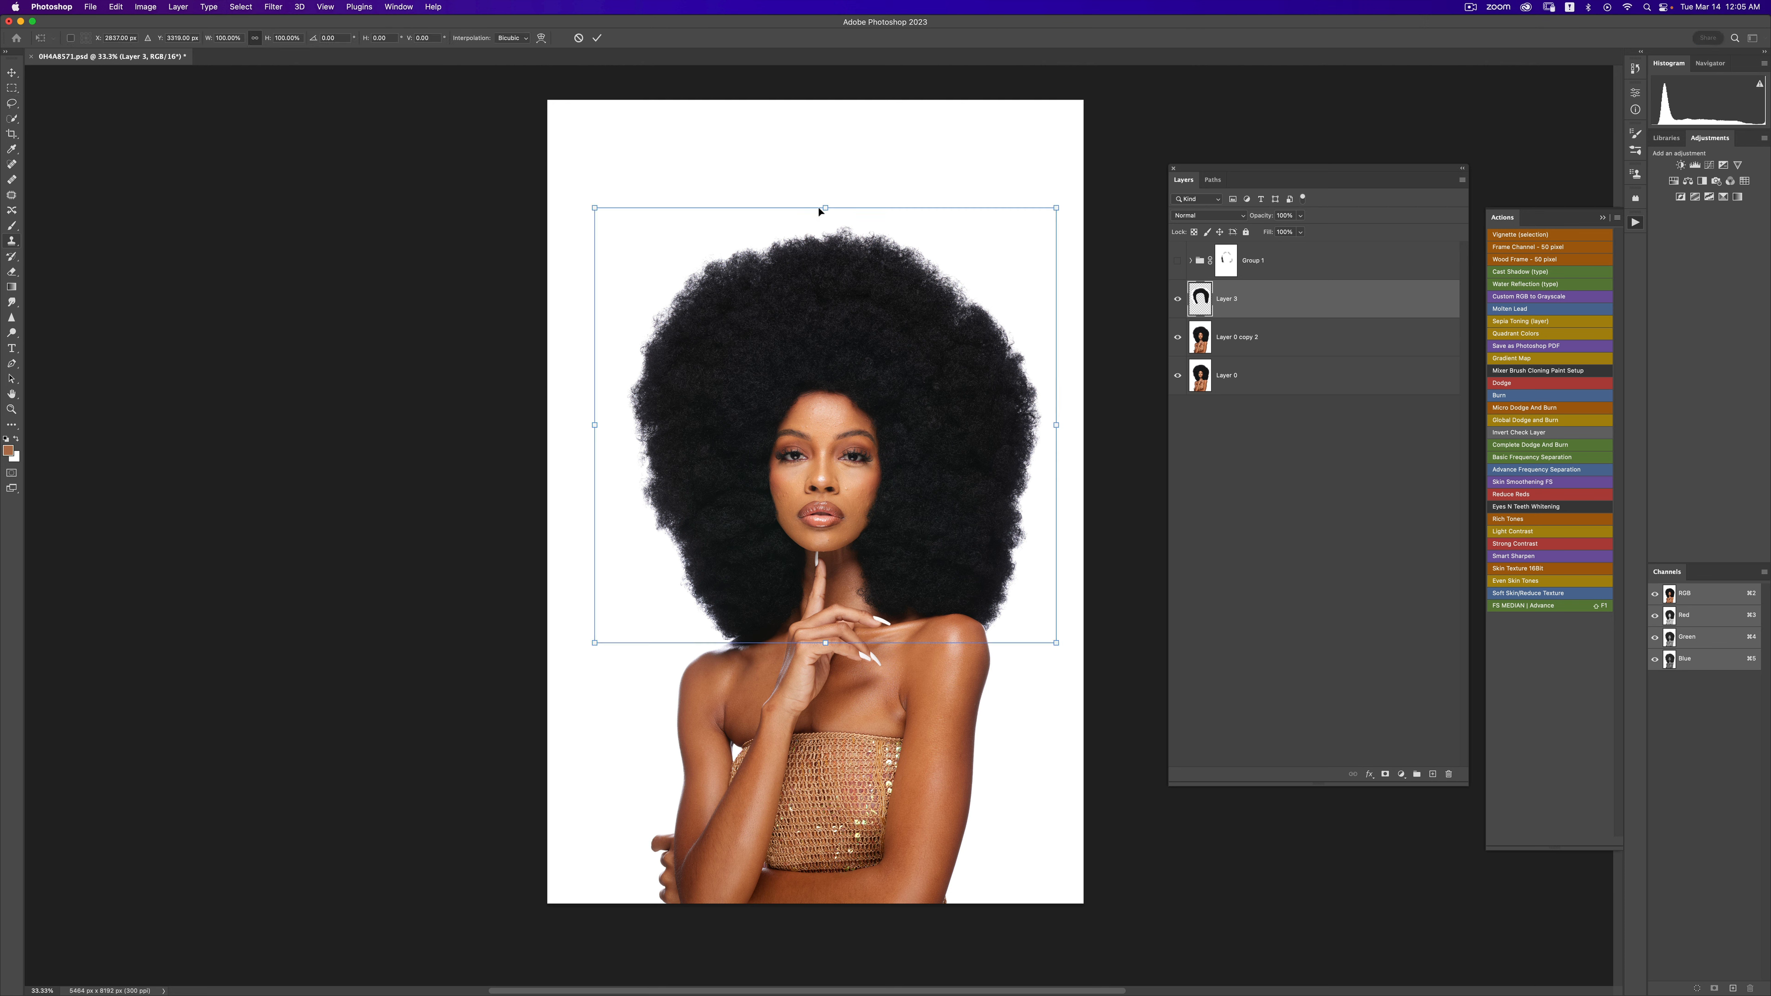
drag(826, 207, 841, 138)
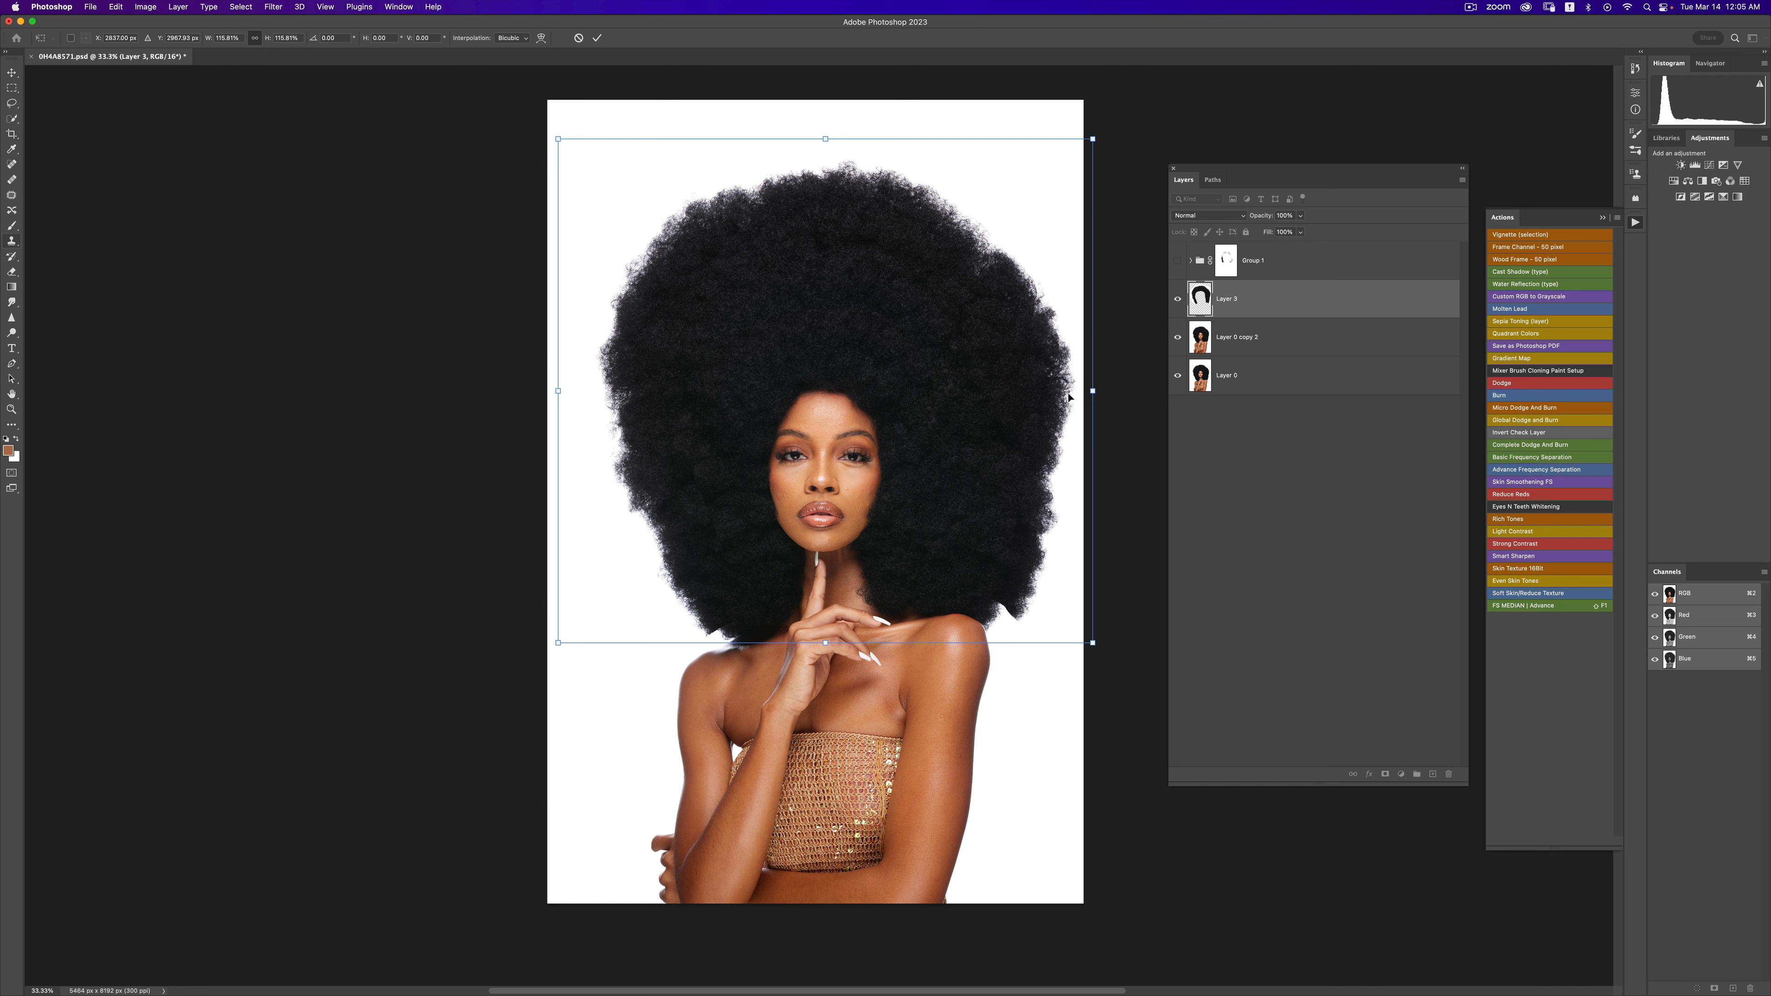
drag(826, 141, 828, 133)
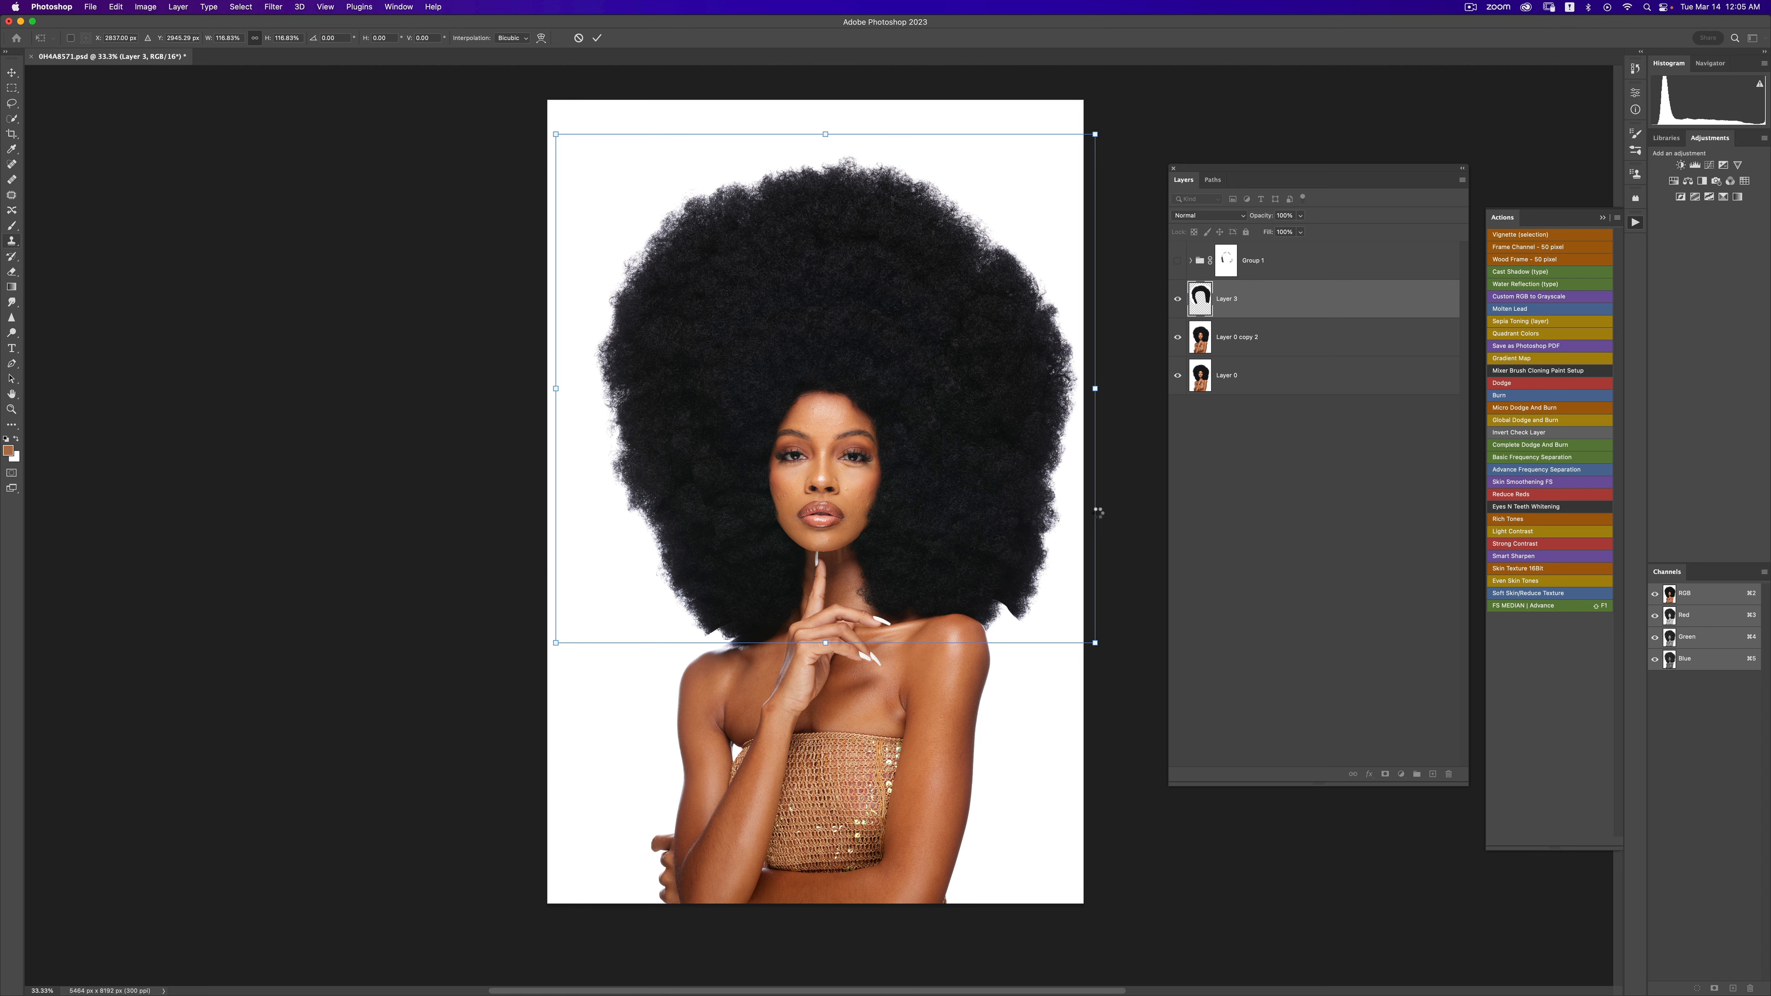
key(Return)
key(l)
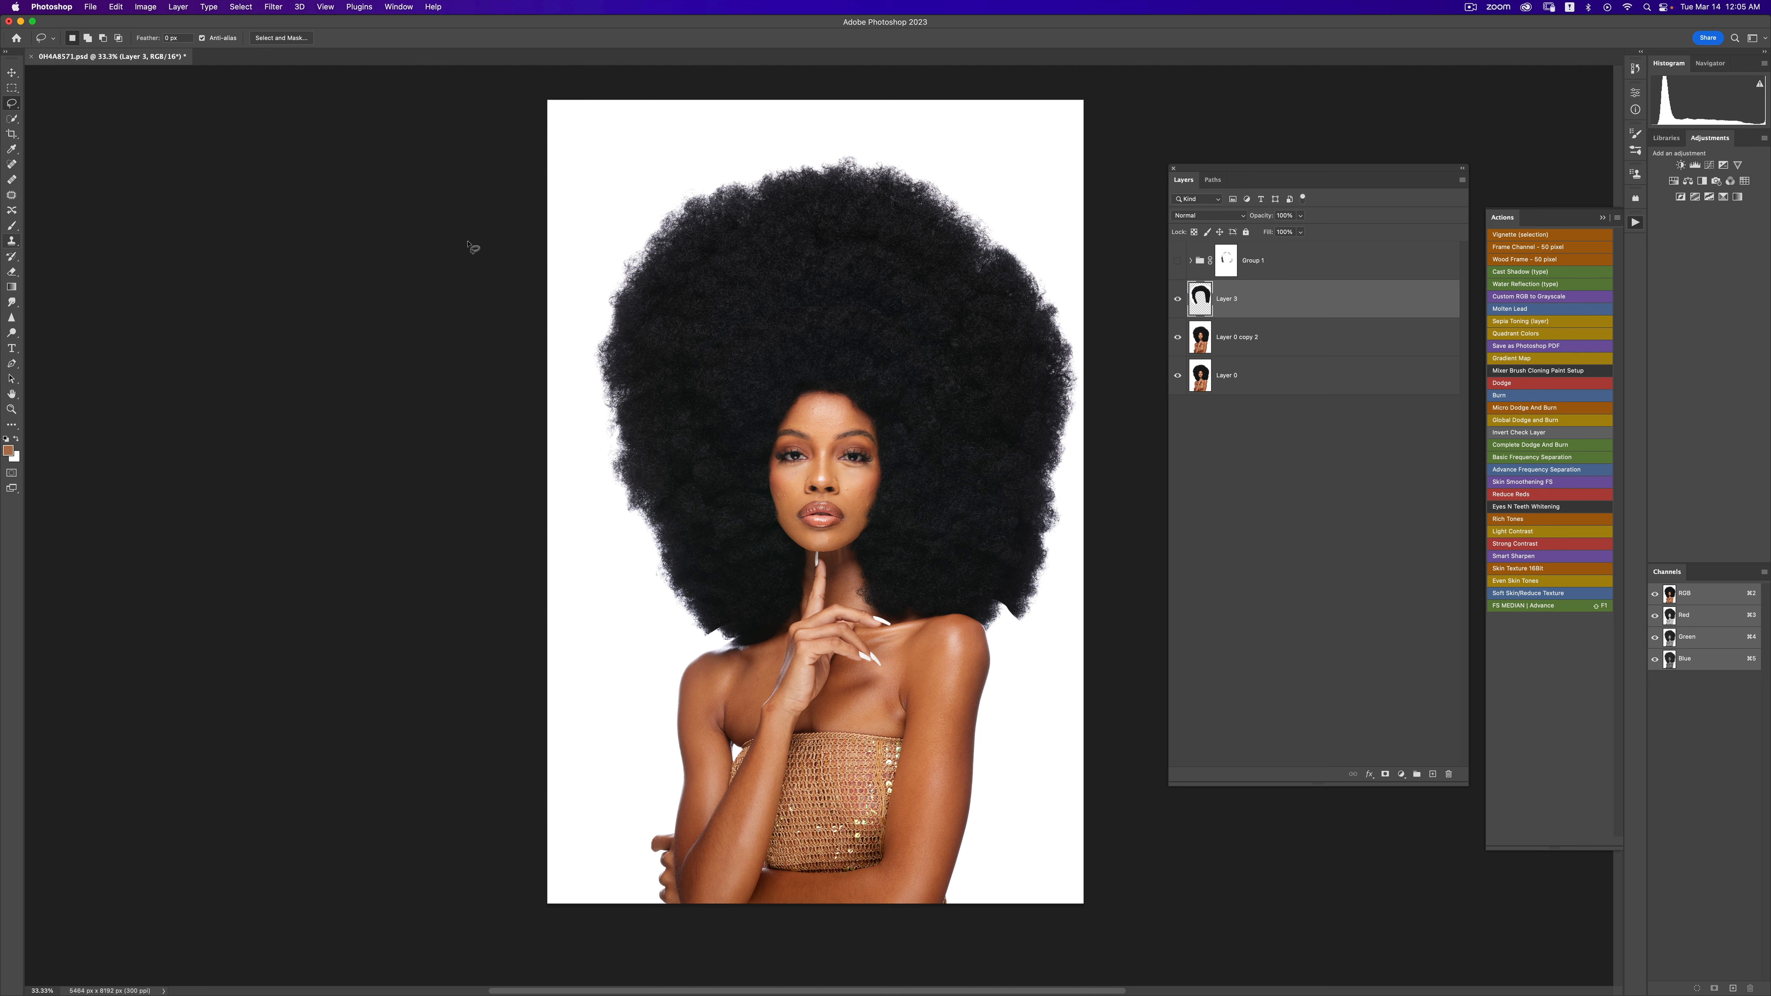
- Open the enlarged hair layer in Liquify and push both lower hair tips inward
click(274, 7)
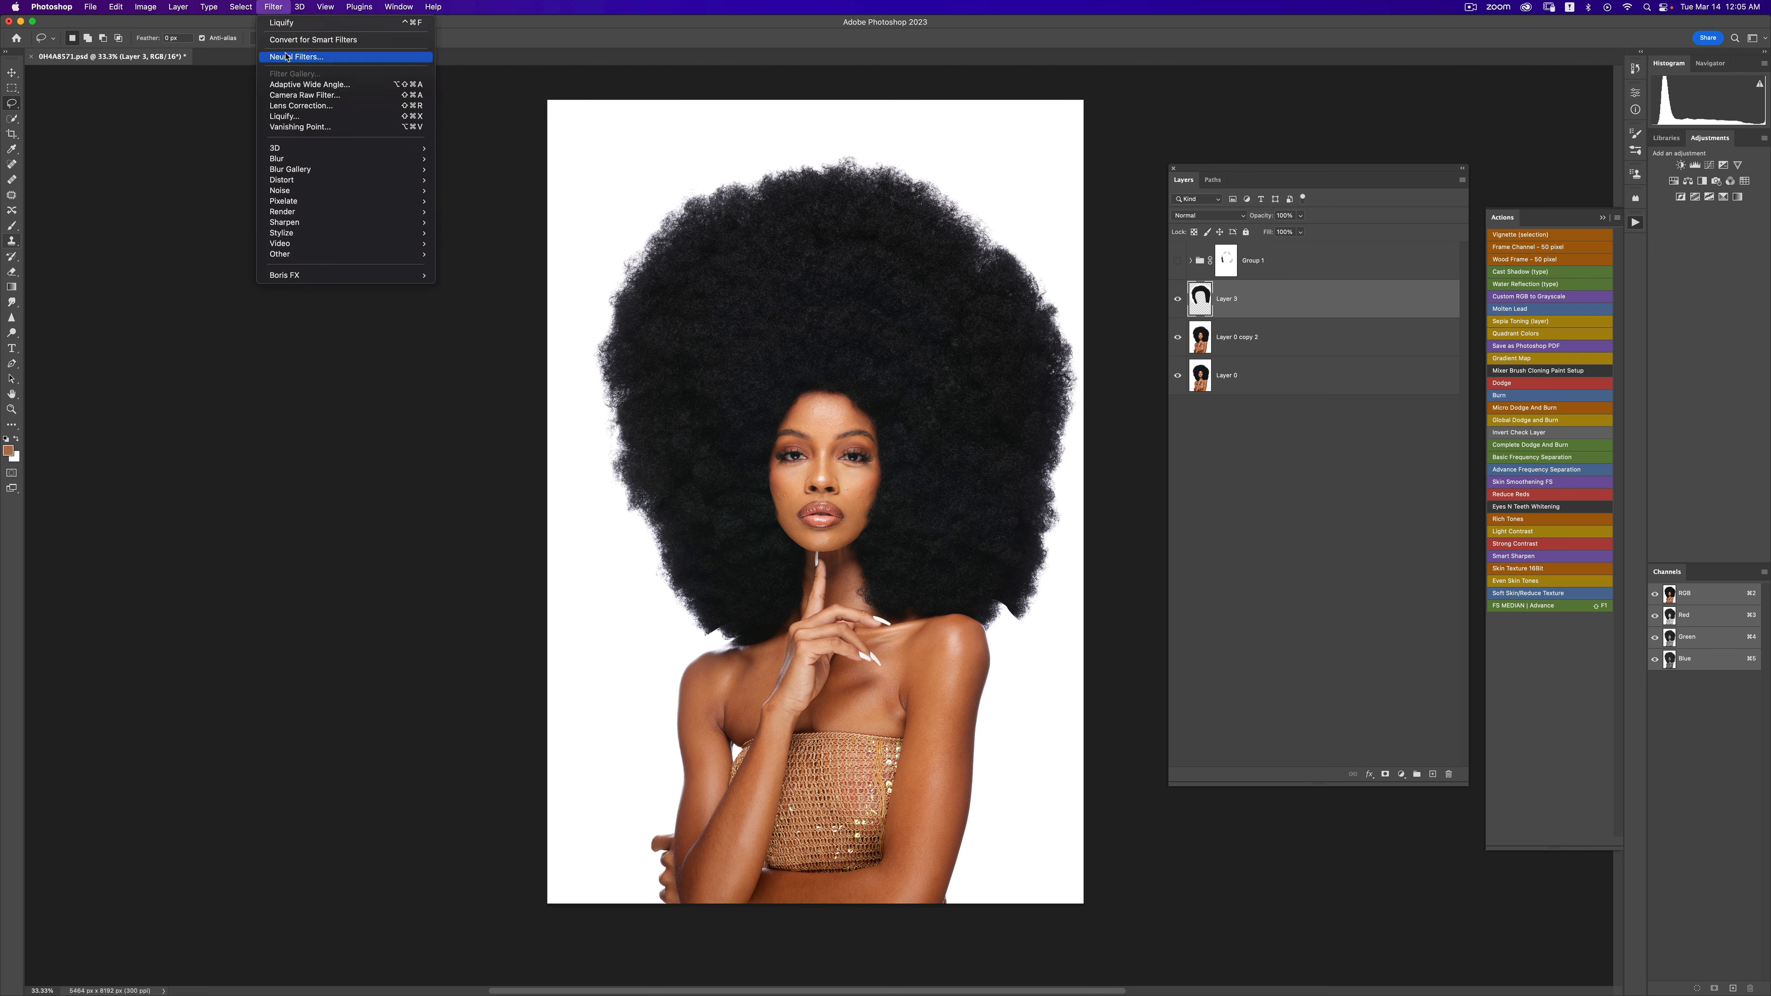
click(307, 117)
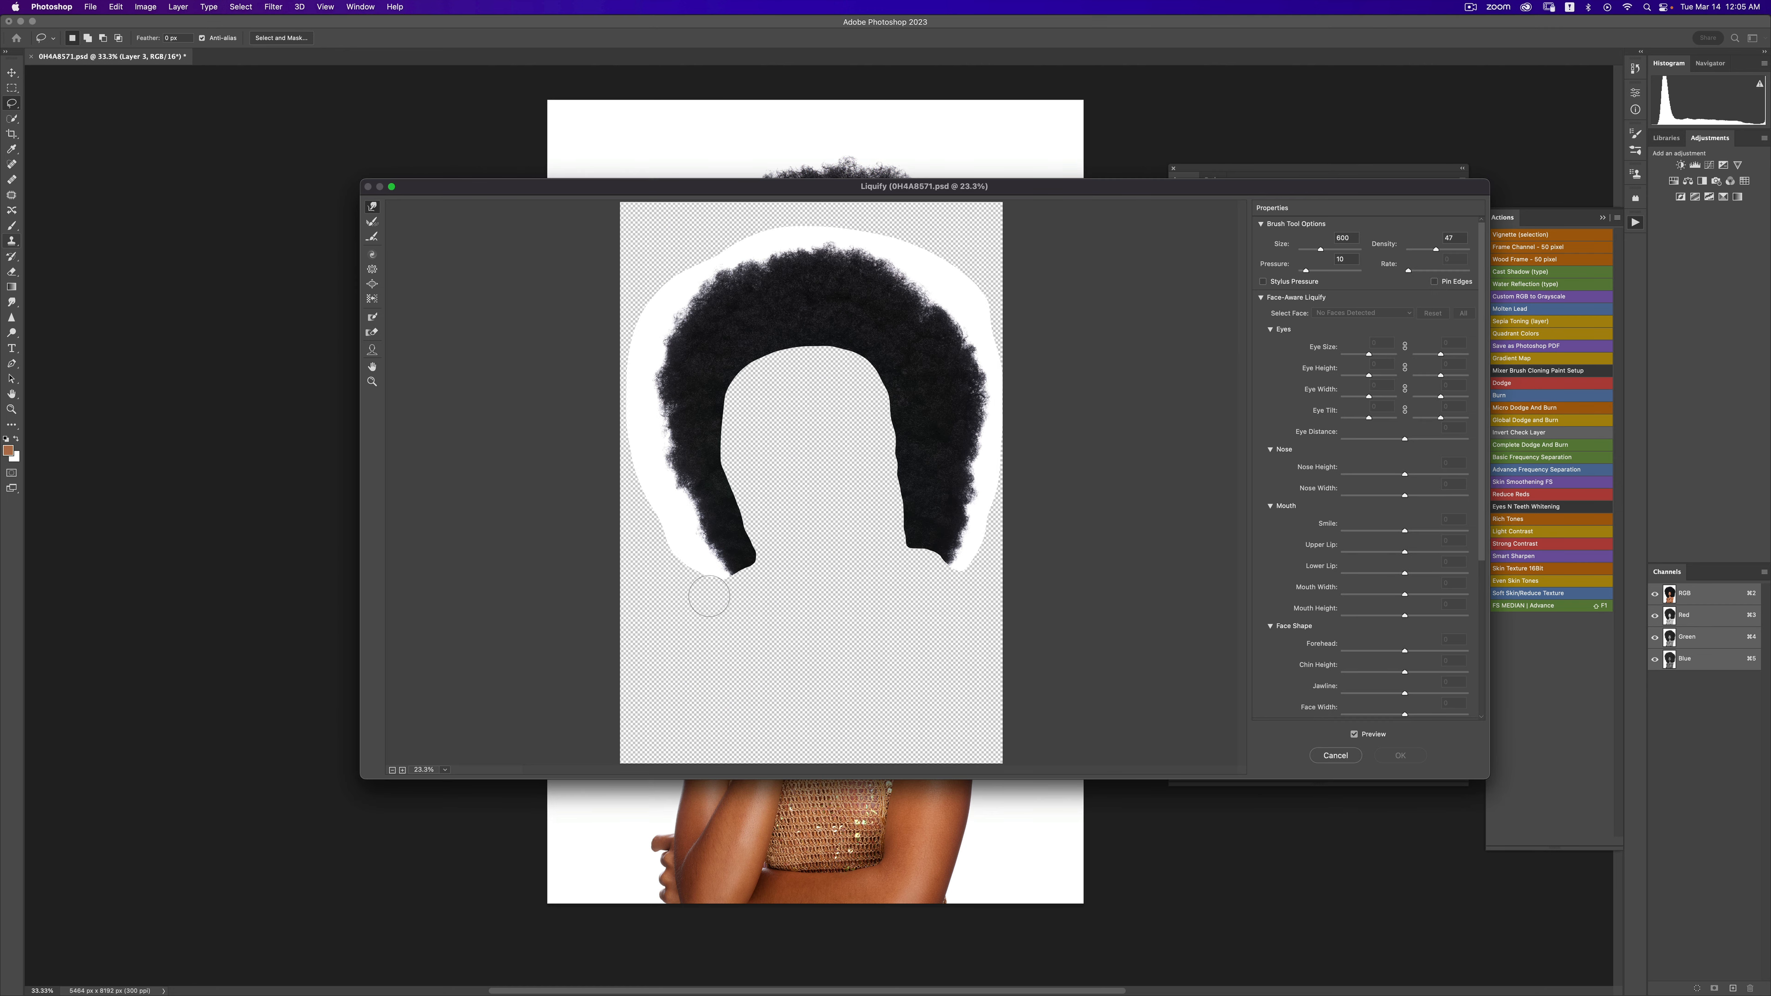
mouse_move(745, 577)
mouse_down()
mouse_move(712, 584)
mouse_move(751, 557)
mouse_move(686, 557)
mouse_move(715, 586)
mouse_move(728, 541)
mouse_move(659, 536)
mouse_move(646, 479)
mouse_move(677, 456)
mouse_move(647, 498)
mouse_move(686, 494)
mouse_move(681, 548)
mouse_move(729, 589)
mouse_move(757, 559)
mouse_move(698, 549)
mouse_up()
mouse_move(981, 580)
mouse_down()
mouse_move(934, 560)
mouse_move(976, 547)
mouse_move(932, 524)
mouse_move(979, 513)
mouse_move(947, 491)
mouse_move(989, 533)
mouse_move(985, 560)
mouse_move(967, 575)
mouse_move(909, 560)
mouse_move(986, 460)
mouse_move(961, 332)
mouse_move(999, 374)
mouse_move(983, 427)
mouse_up()
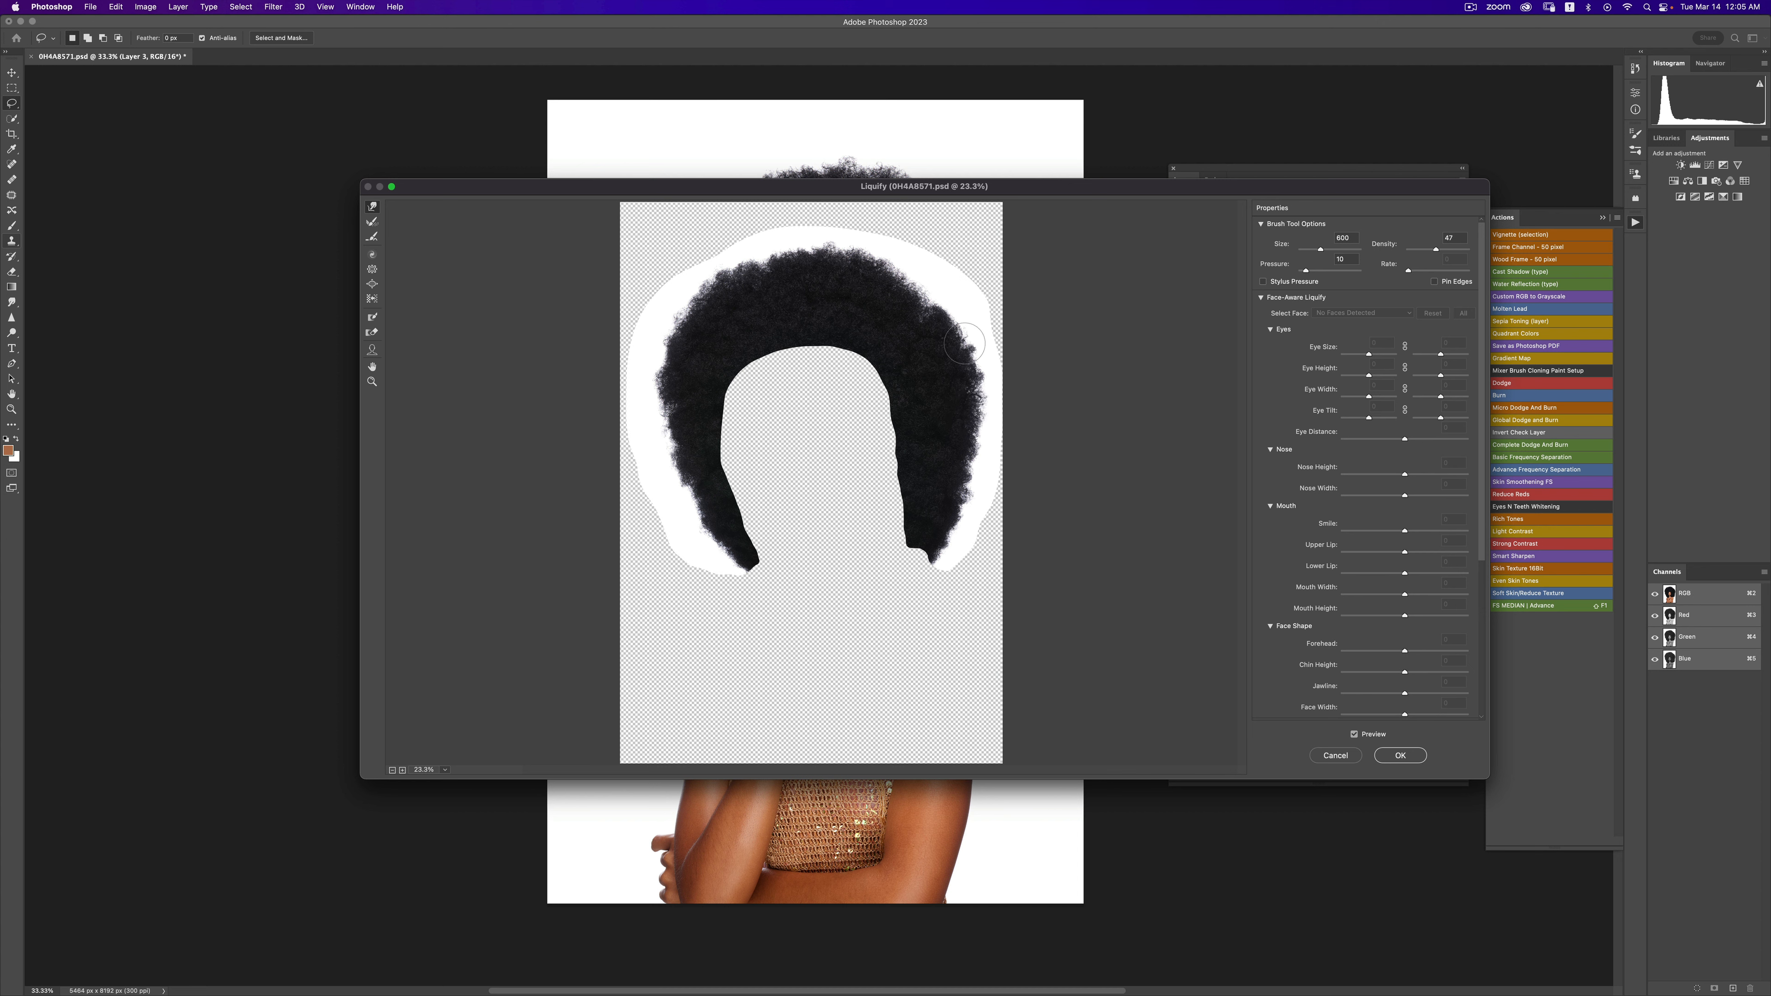
- Smooth the hair's outer side contour inward with a larger Liquify brush of about 1000 and apply the filter
key(bracketright)
key(bracketright)
key(bracketright)
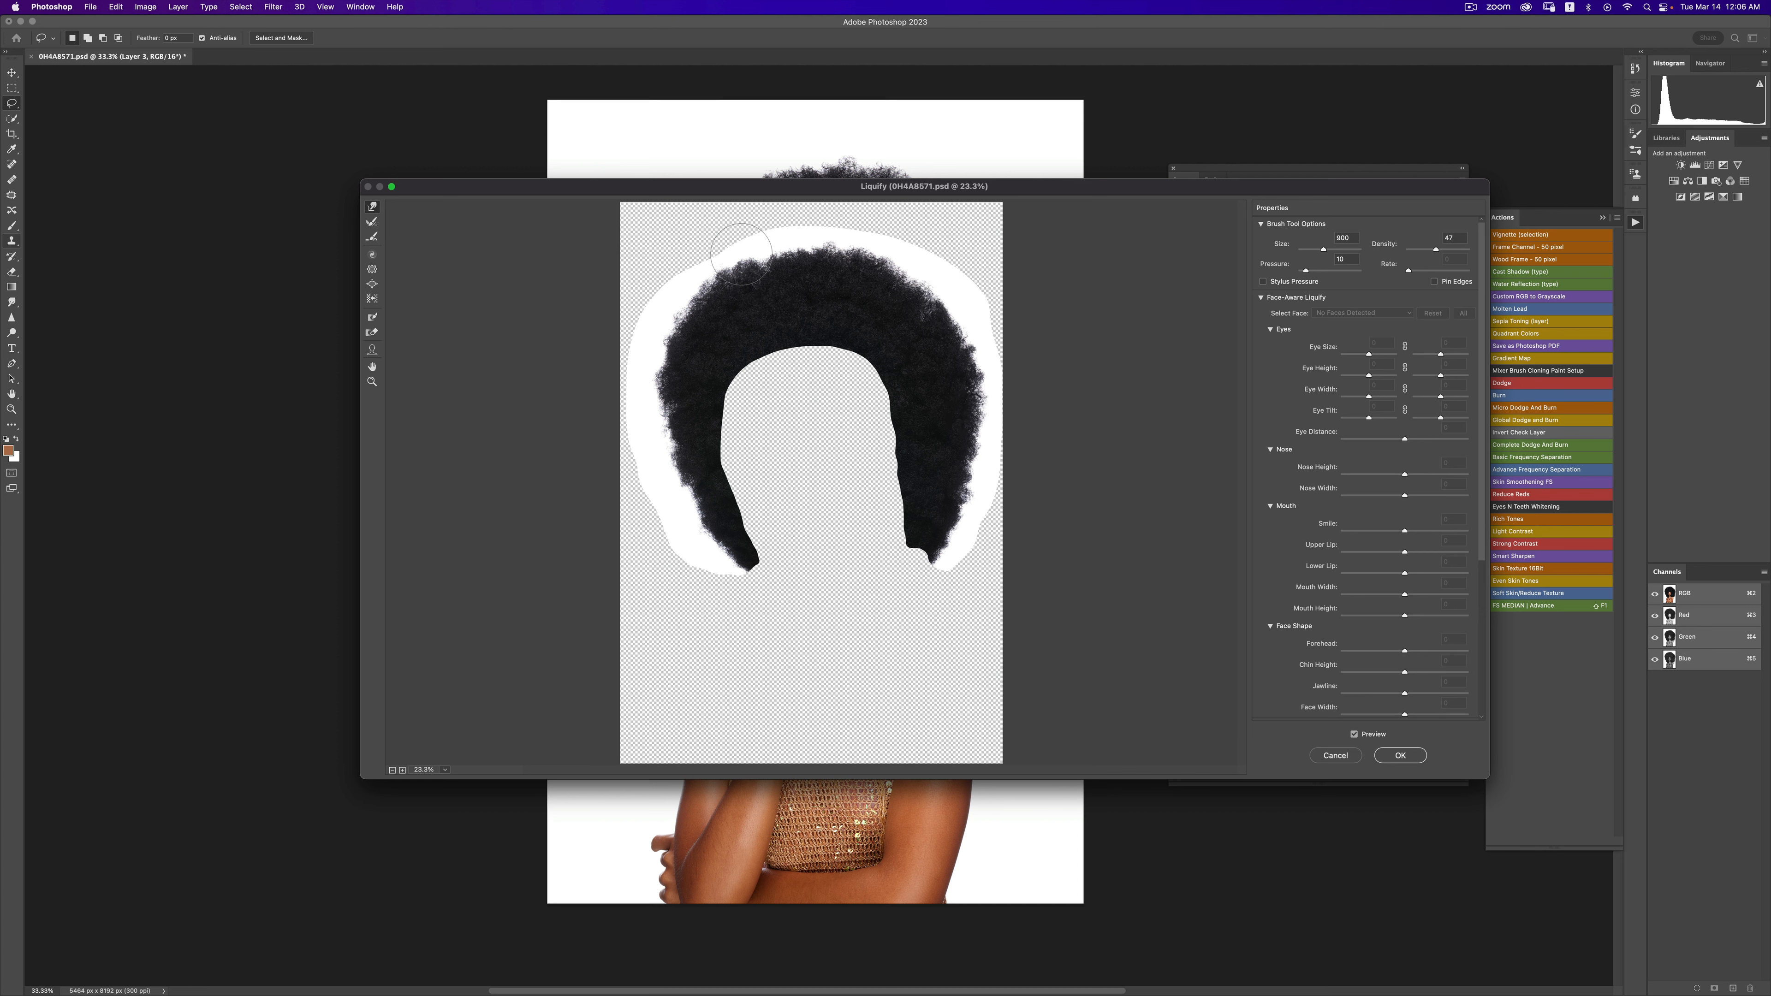
drag(655, 366, 703, 353)
drag(654, 421, 705, 418)
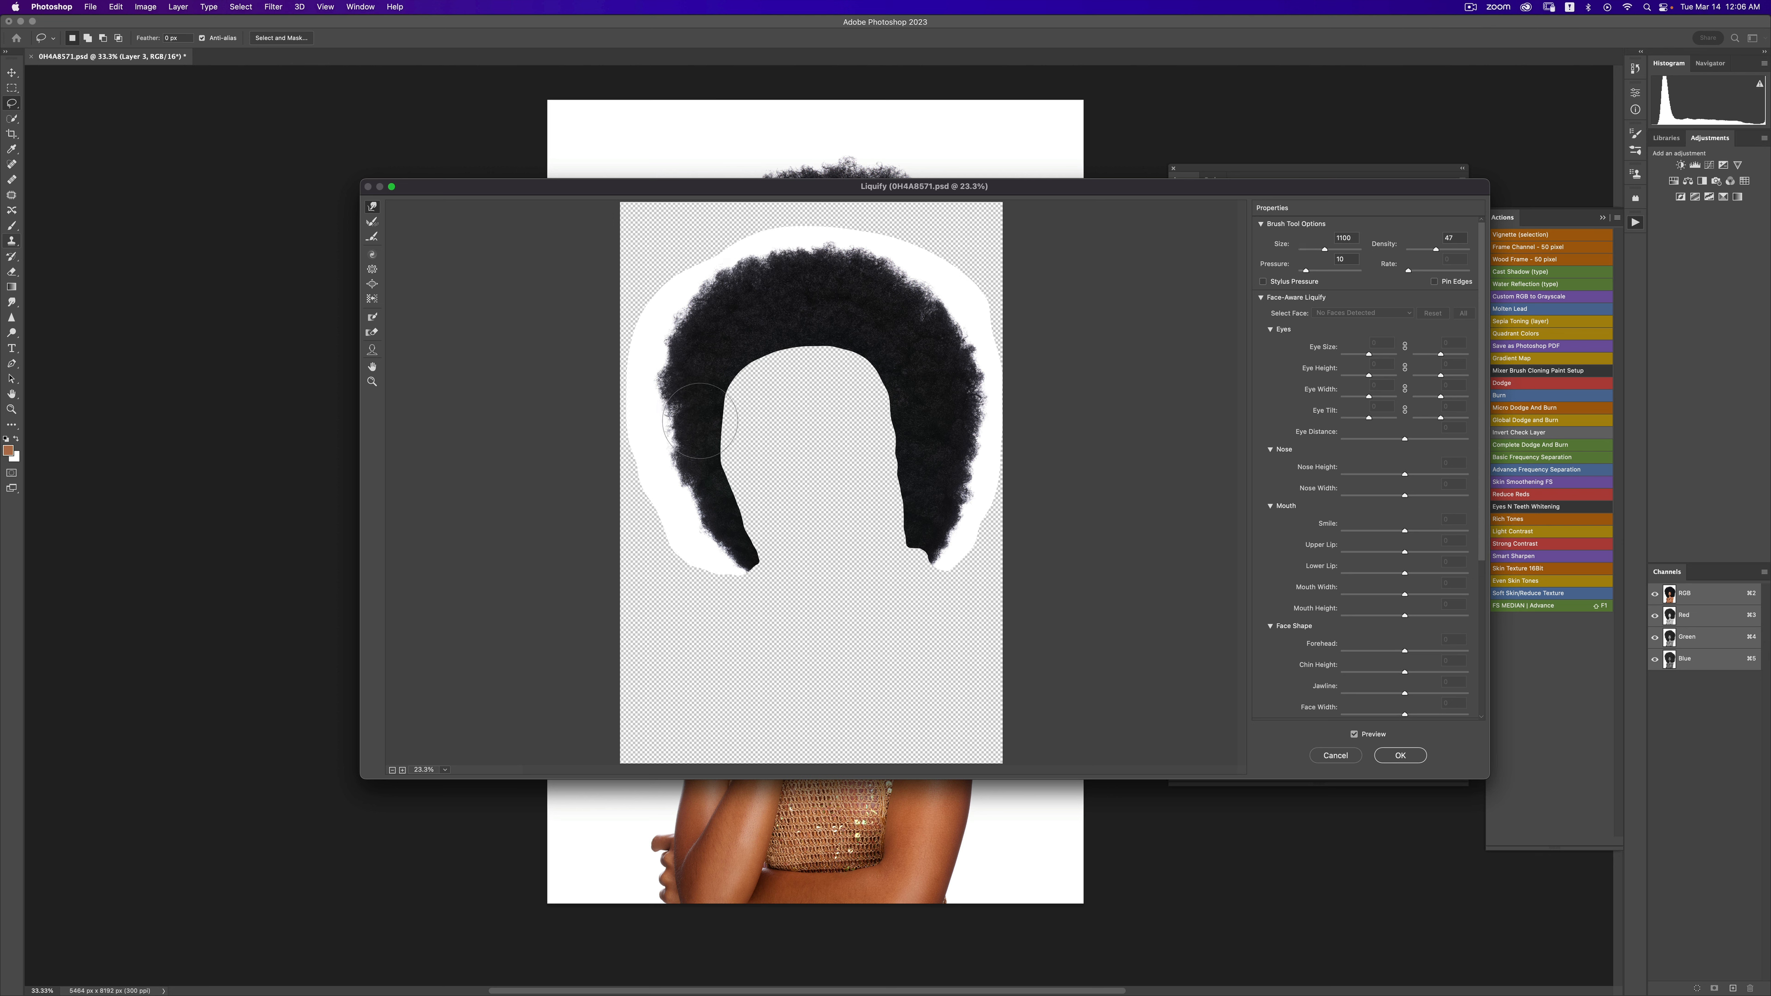
key(bracketleft)
key(bracketleft)
key(bracketleft)
key(bracketleft)
key(bracketright)
key(bracketright)
key(bracketright)
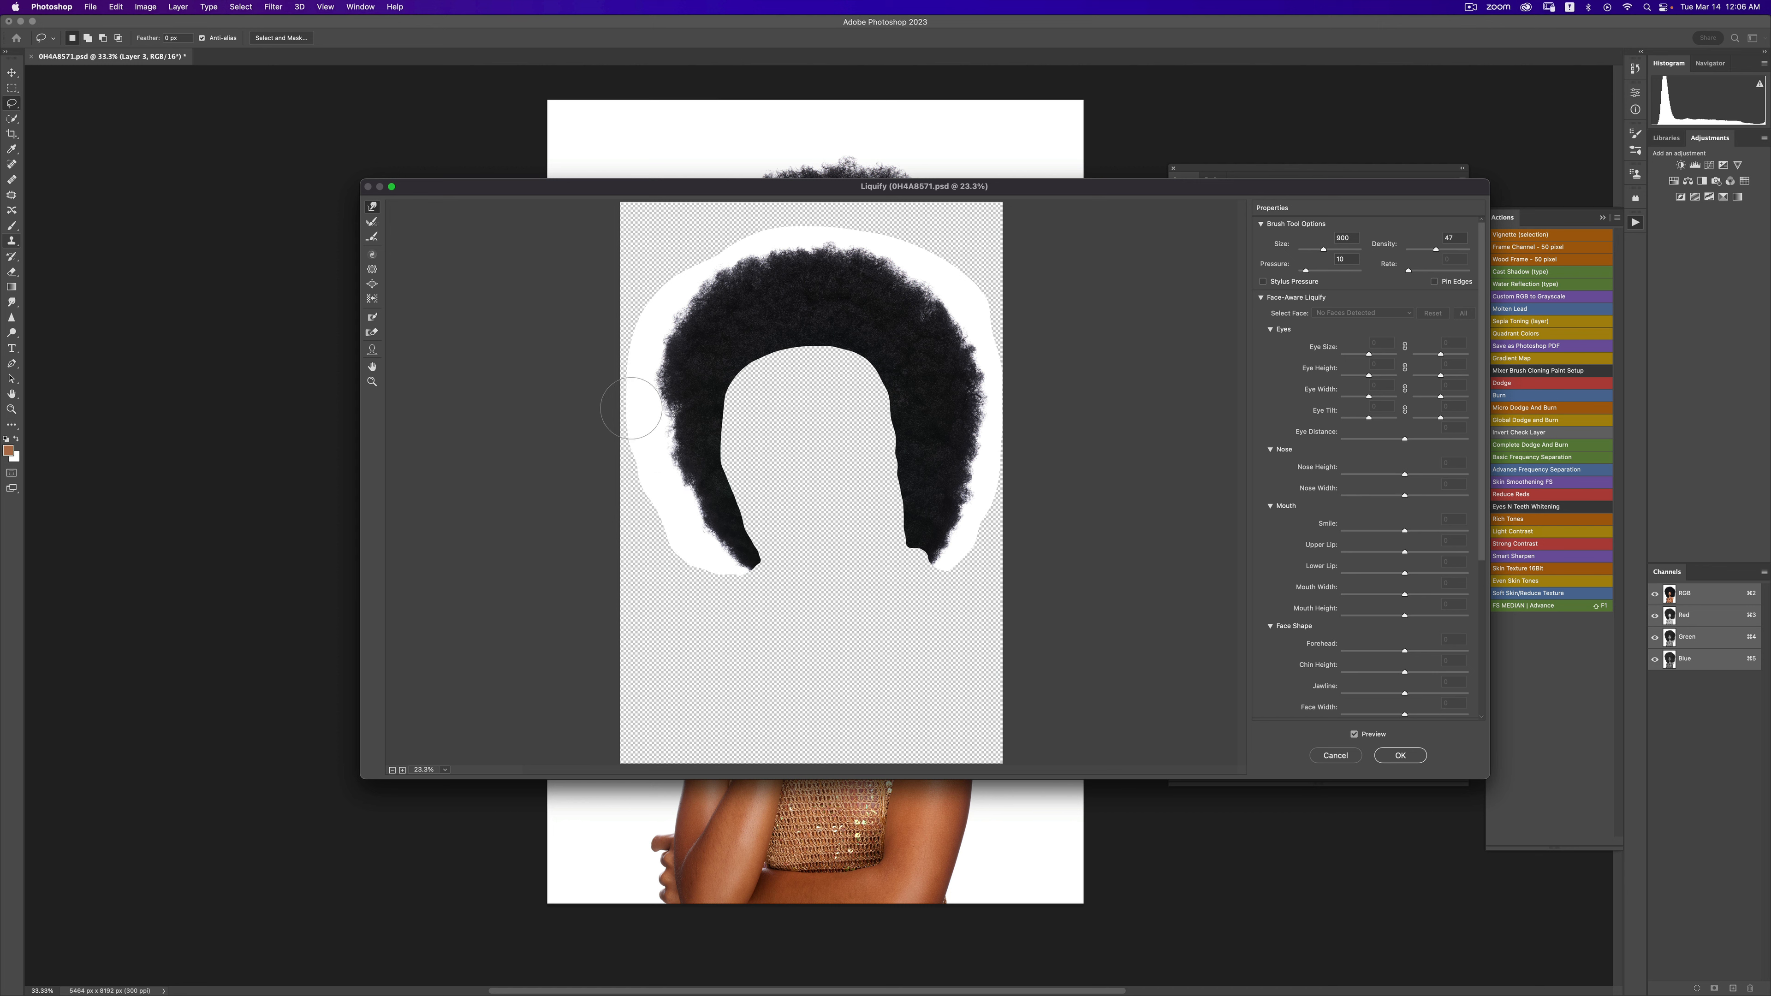
key(bracketright)
key(bracketright)
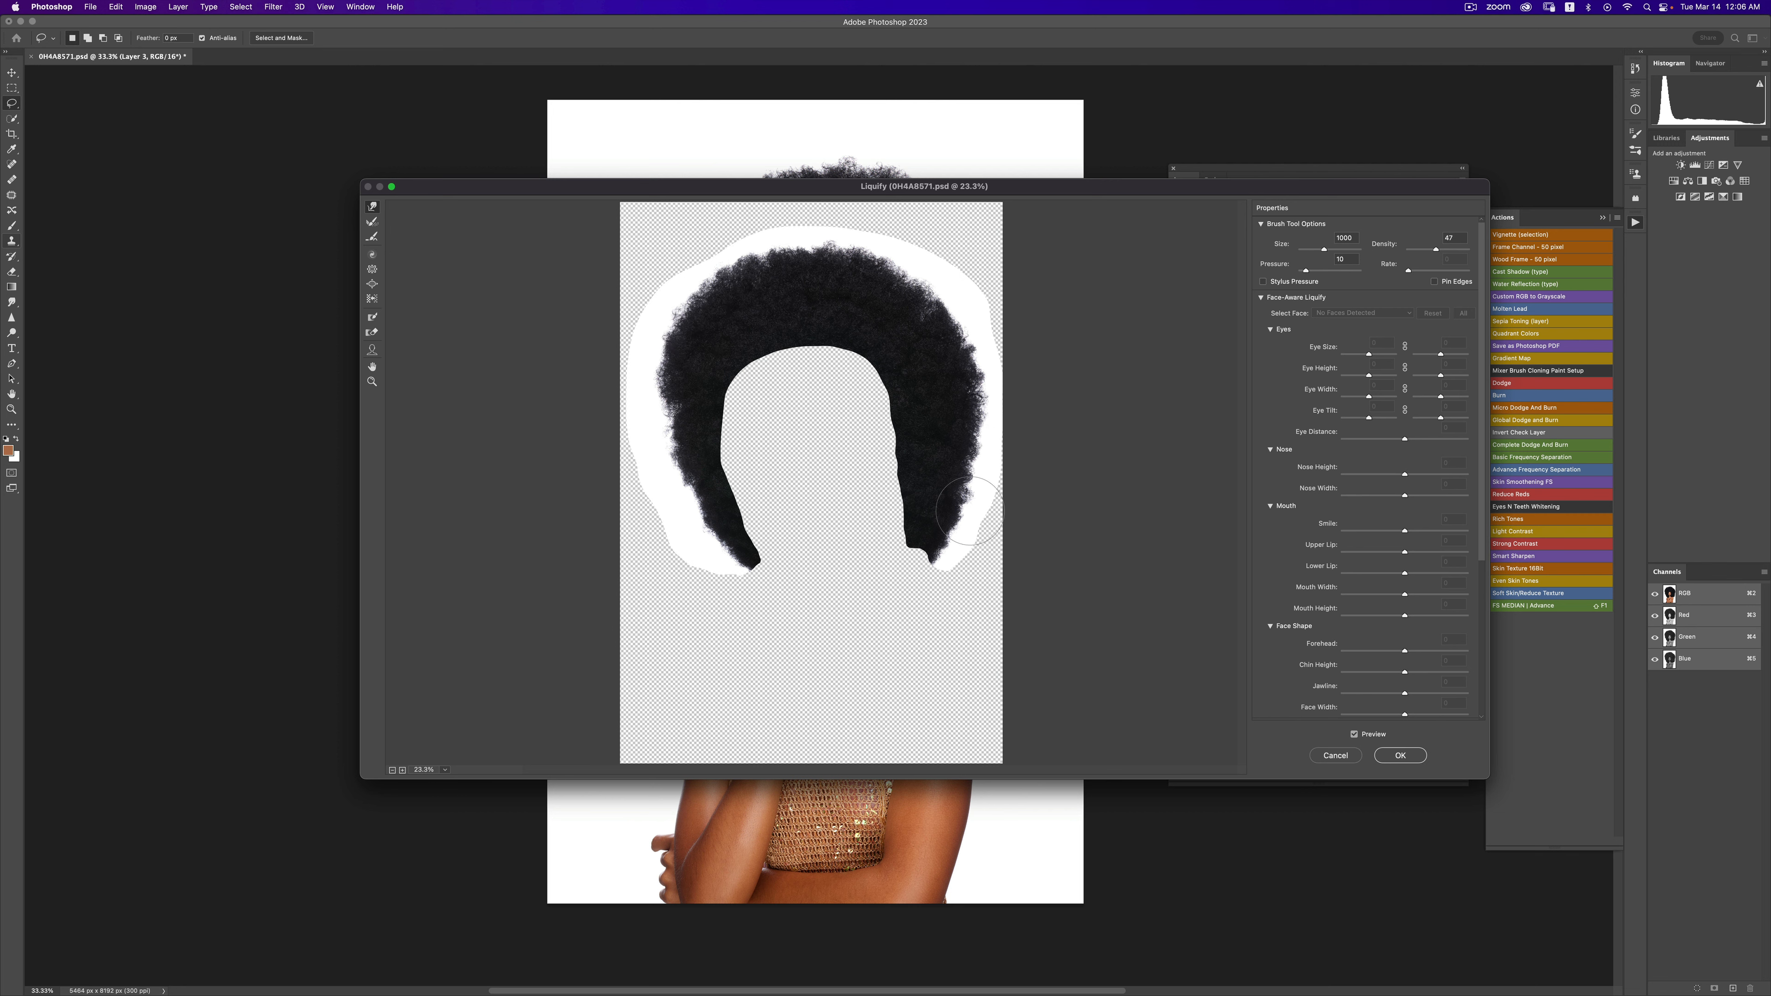
click(1401, 757)
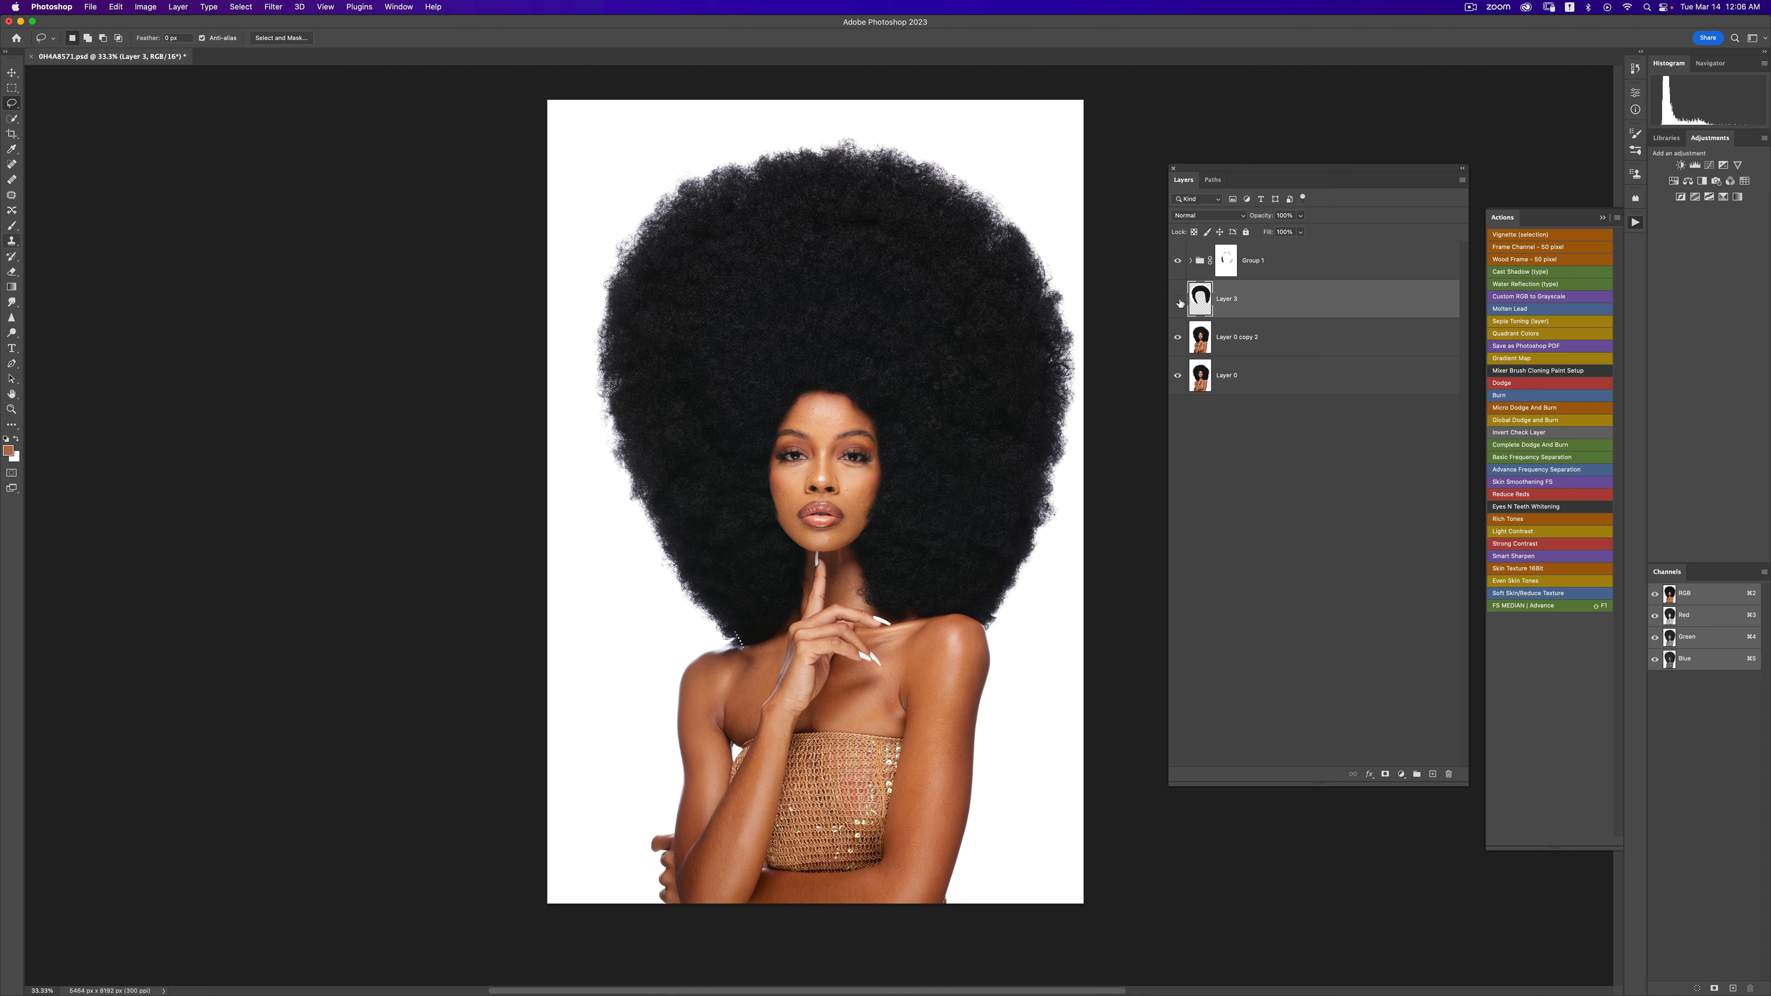
- Make Layer 3 visible and merge it and Layer 0 copy 2 down into Layer 0
click(1179, 300)
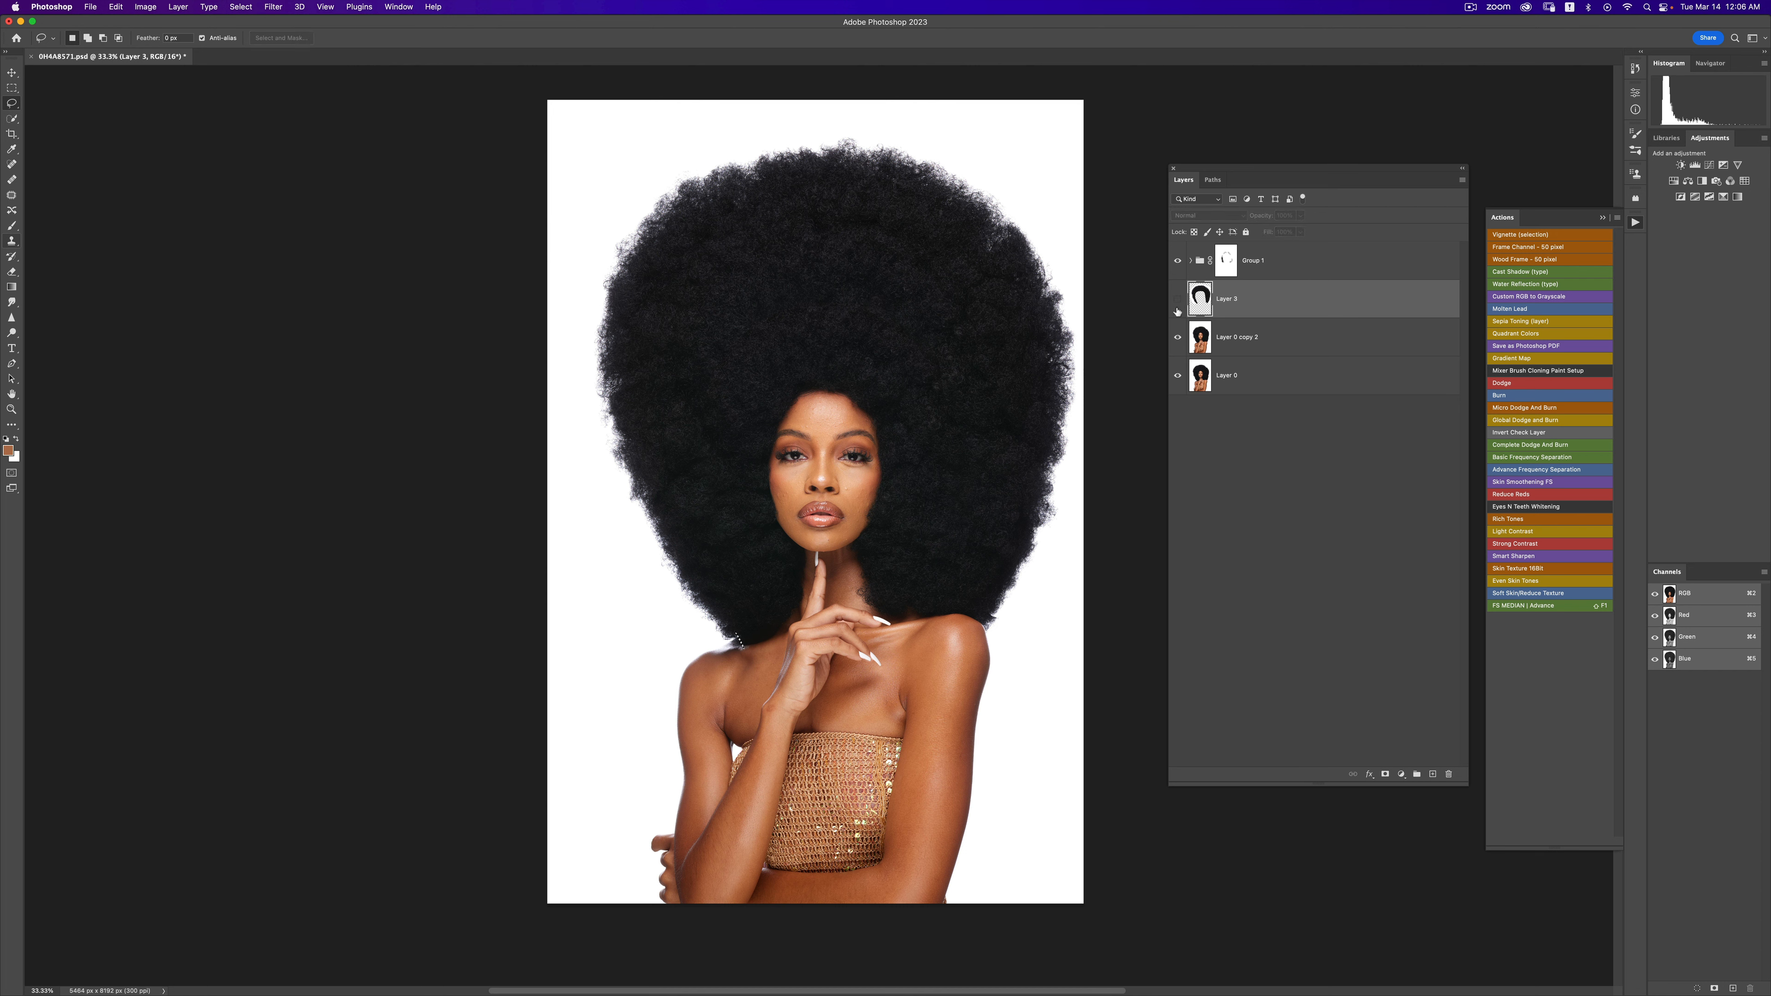
click(1255, 342)
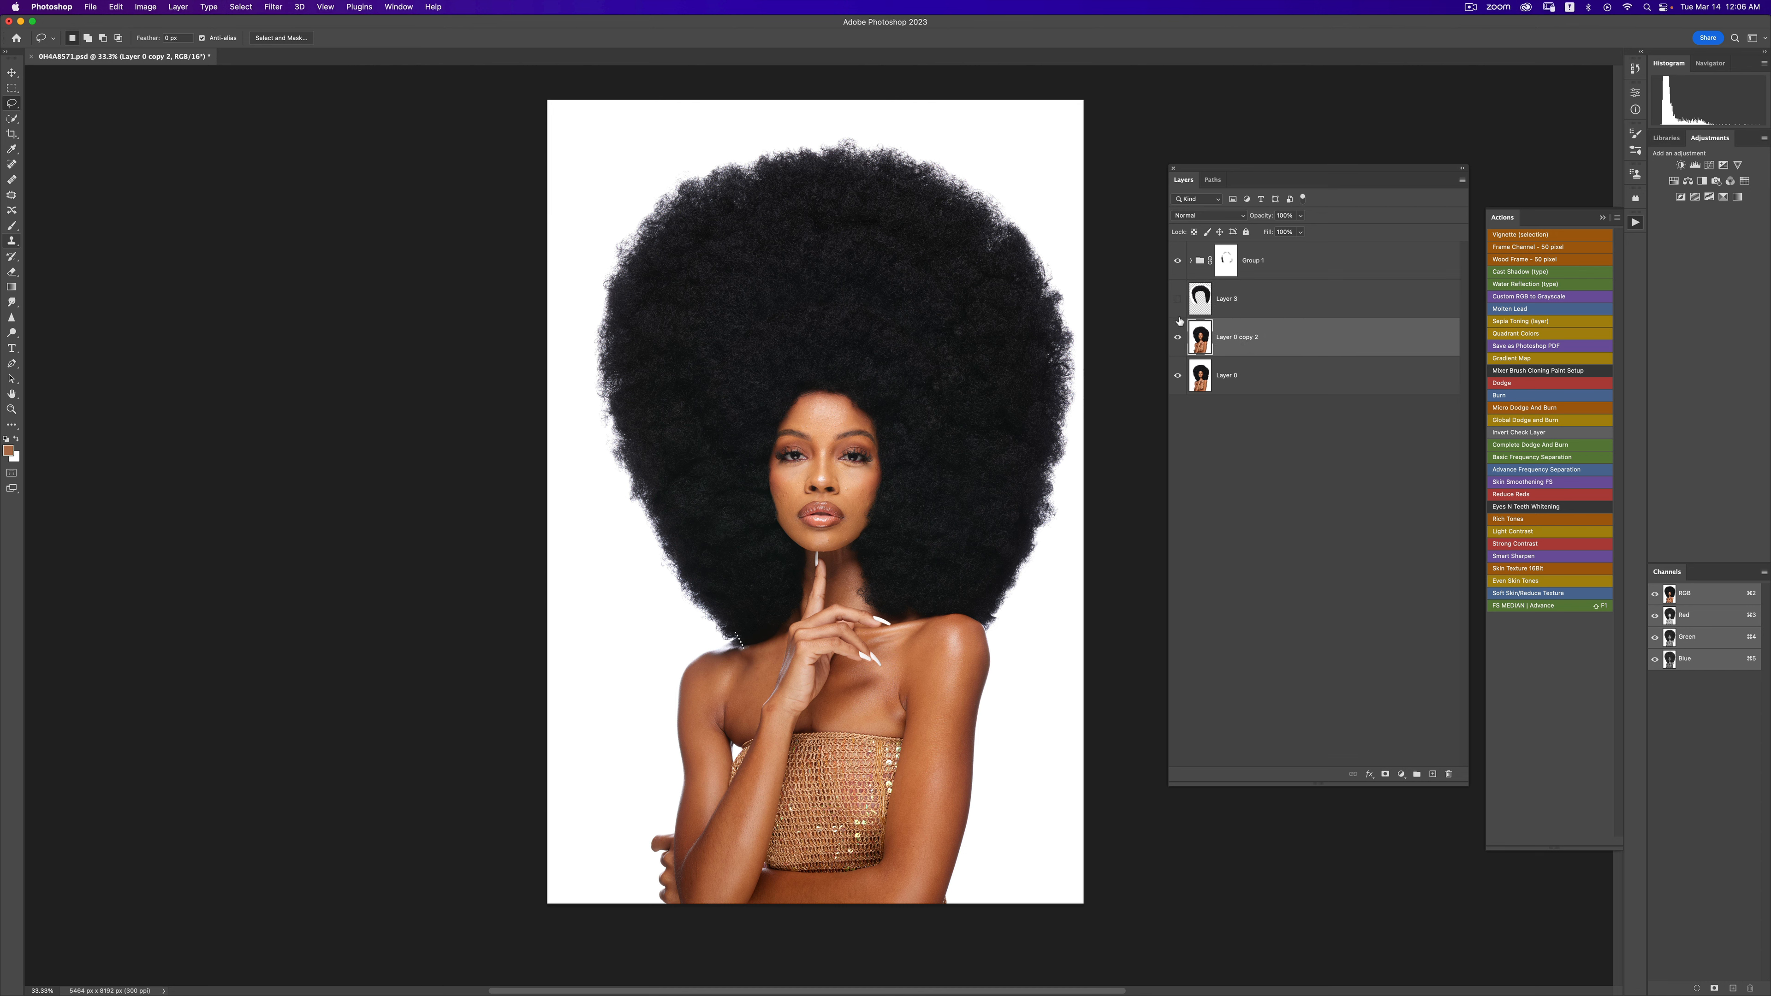
click(1255, 305)
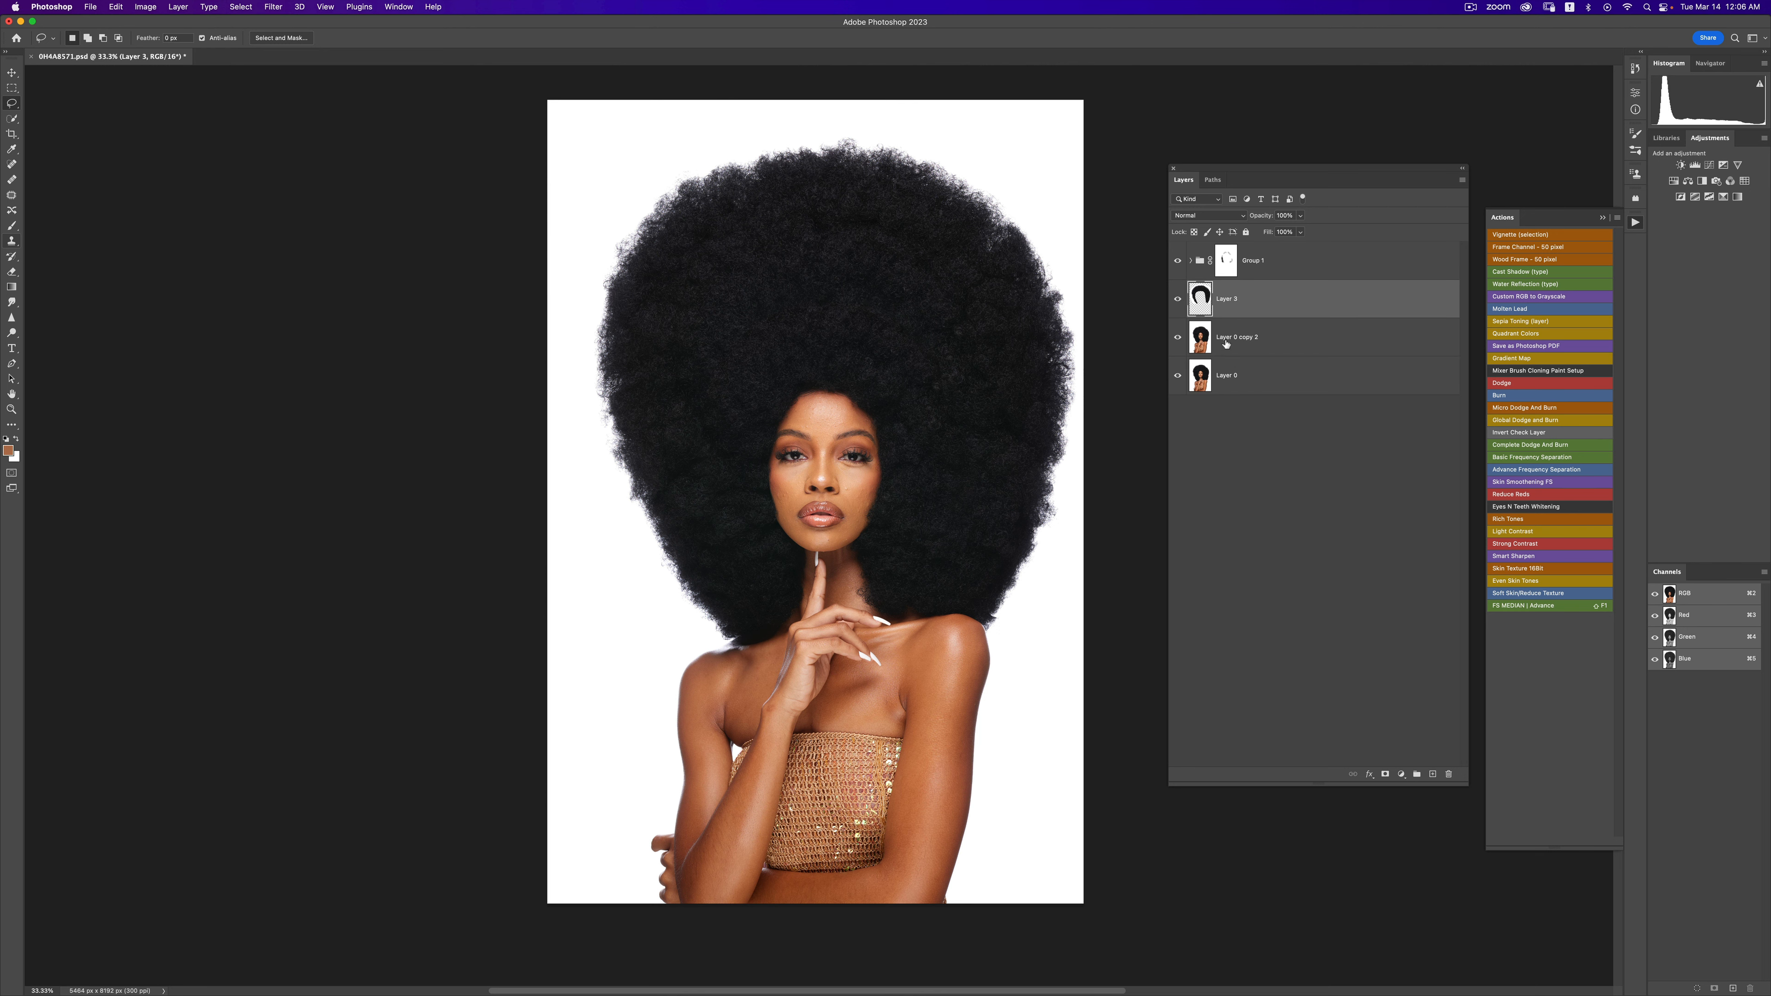
key(super+e)
key(super+e)
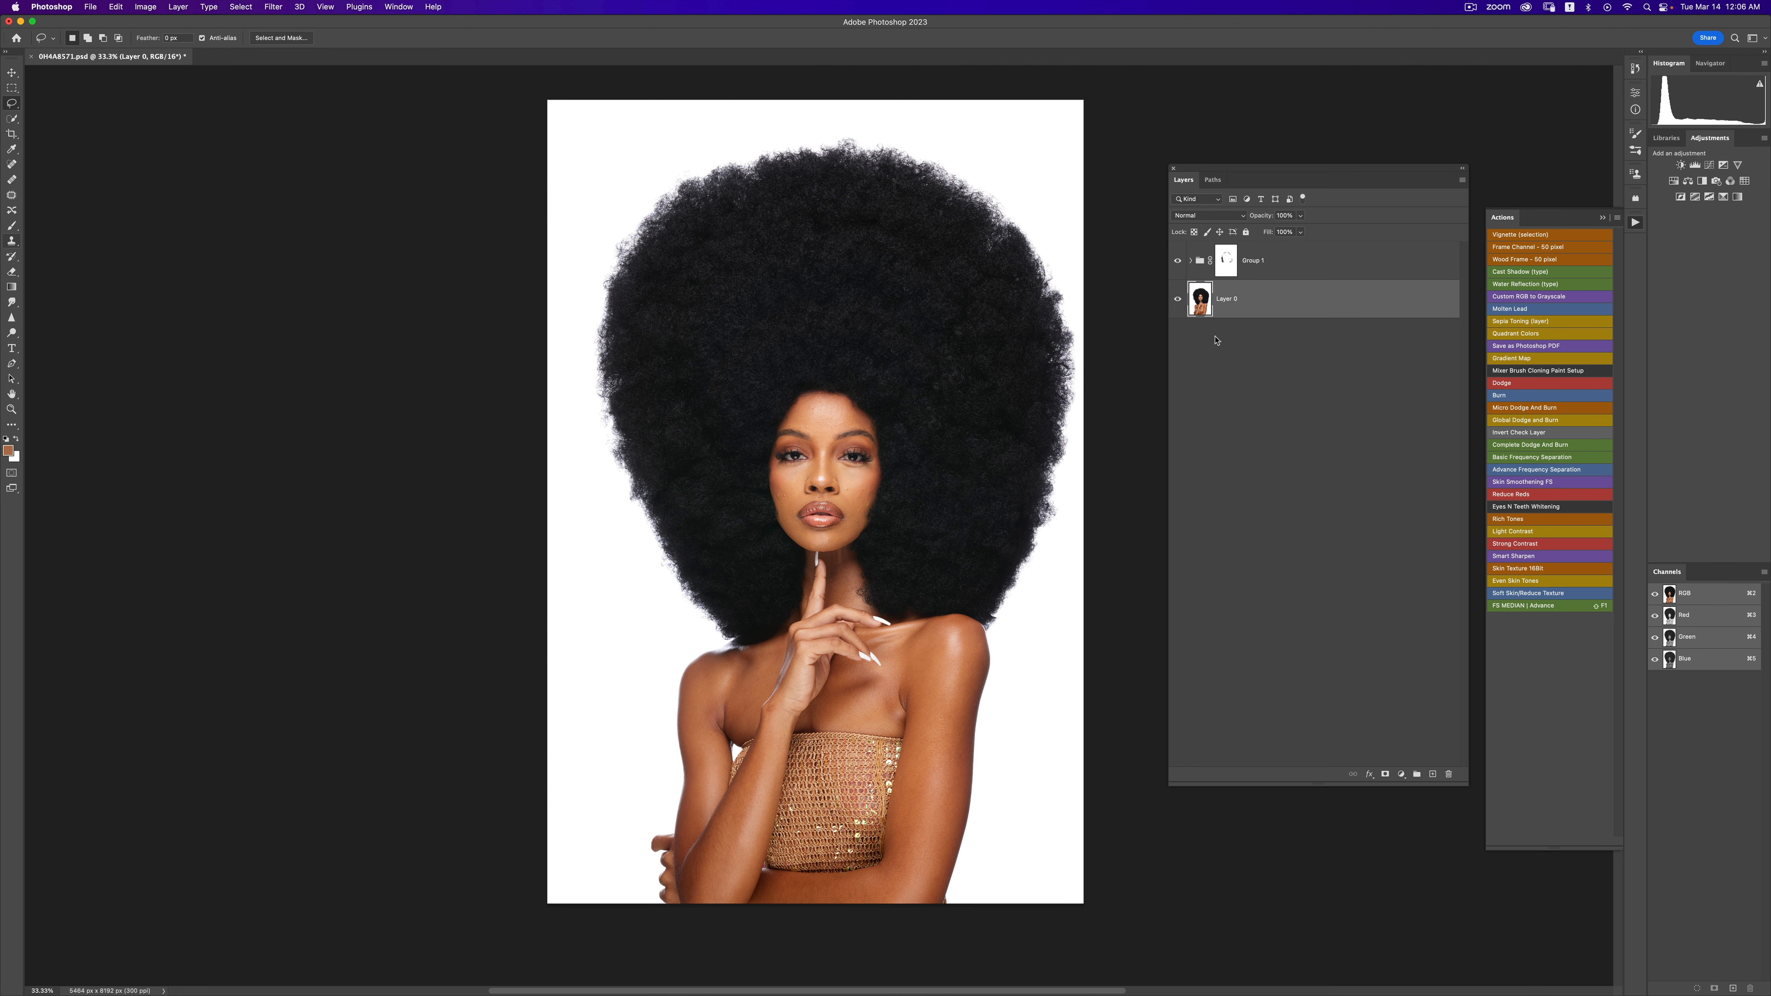
- Compare Group 1 shown and hidden, and add an empty layer above Layer 2 inside the group
click(1178, 269)
click(1180, 277)
click(1267, 268)
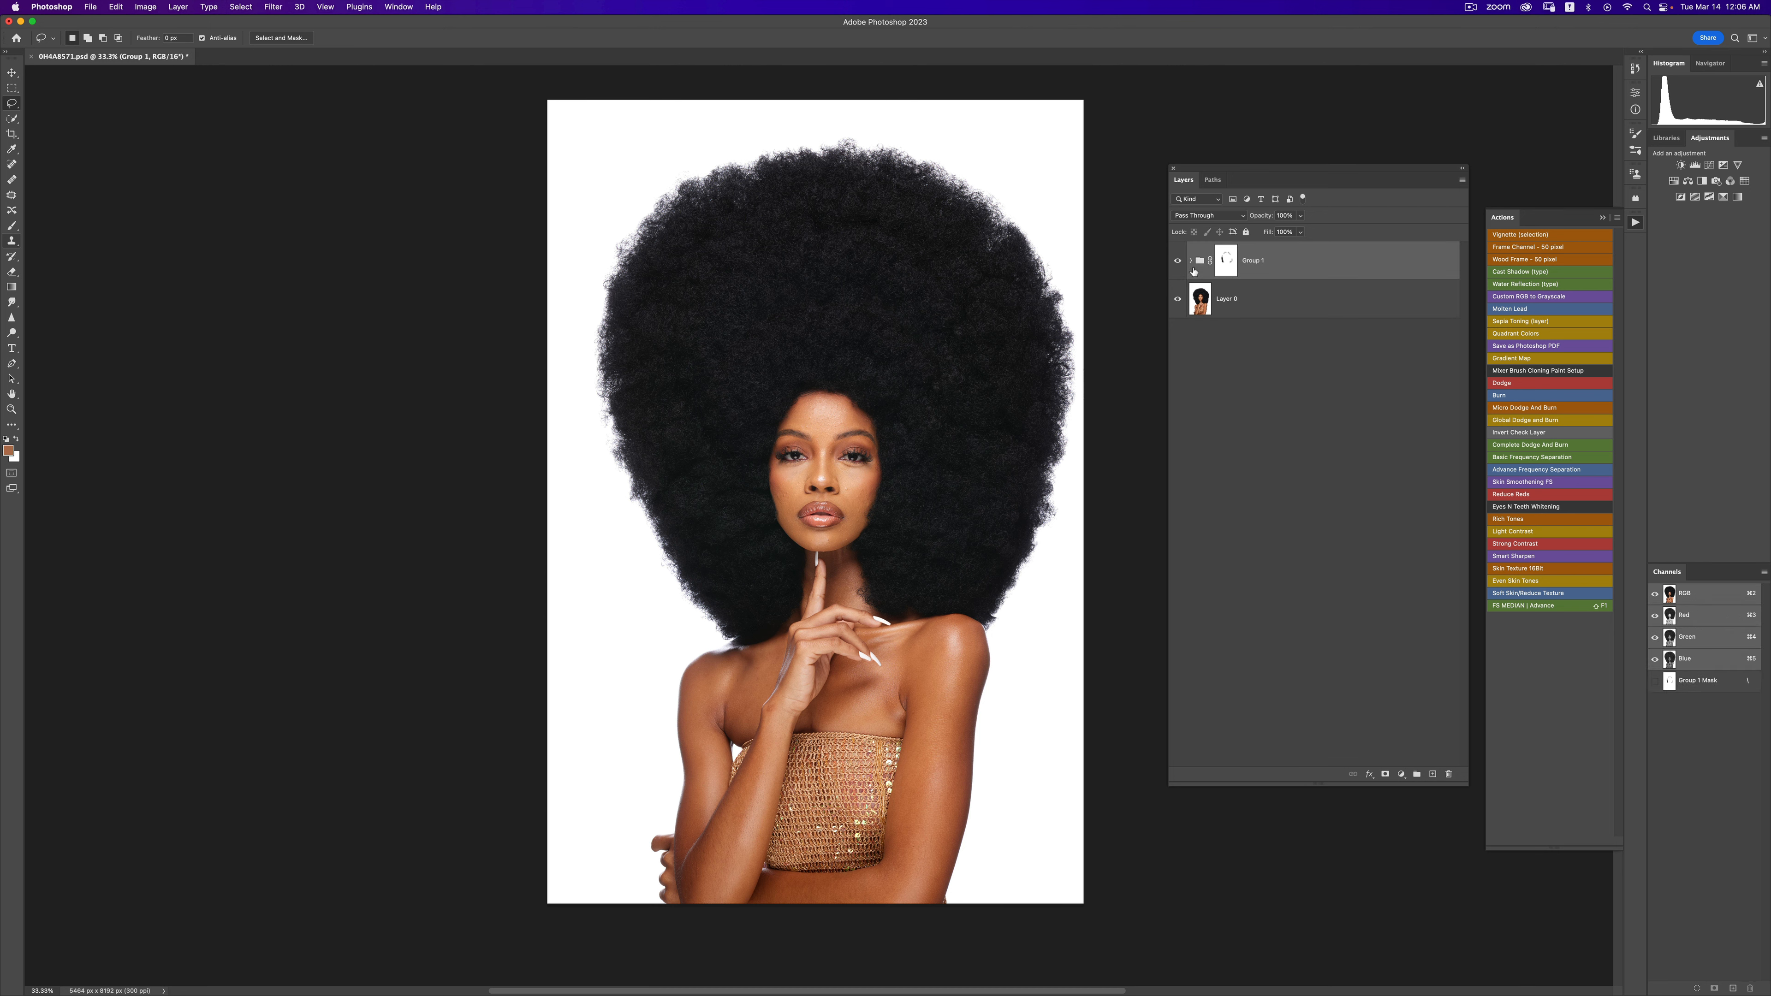
click(1193, 261)
click(1283, 298)
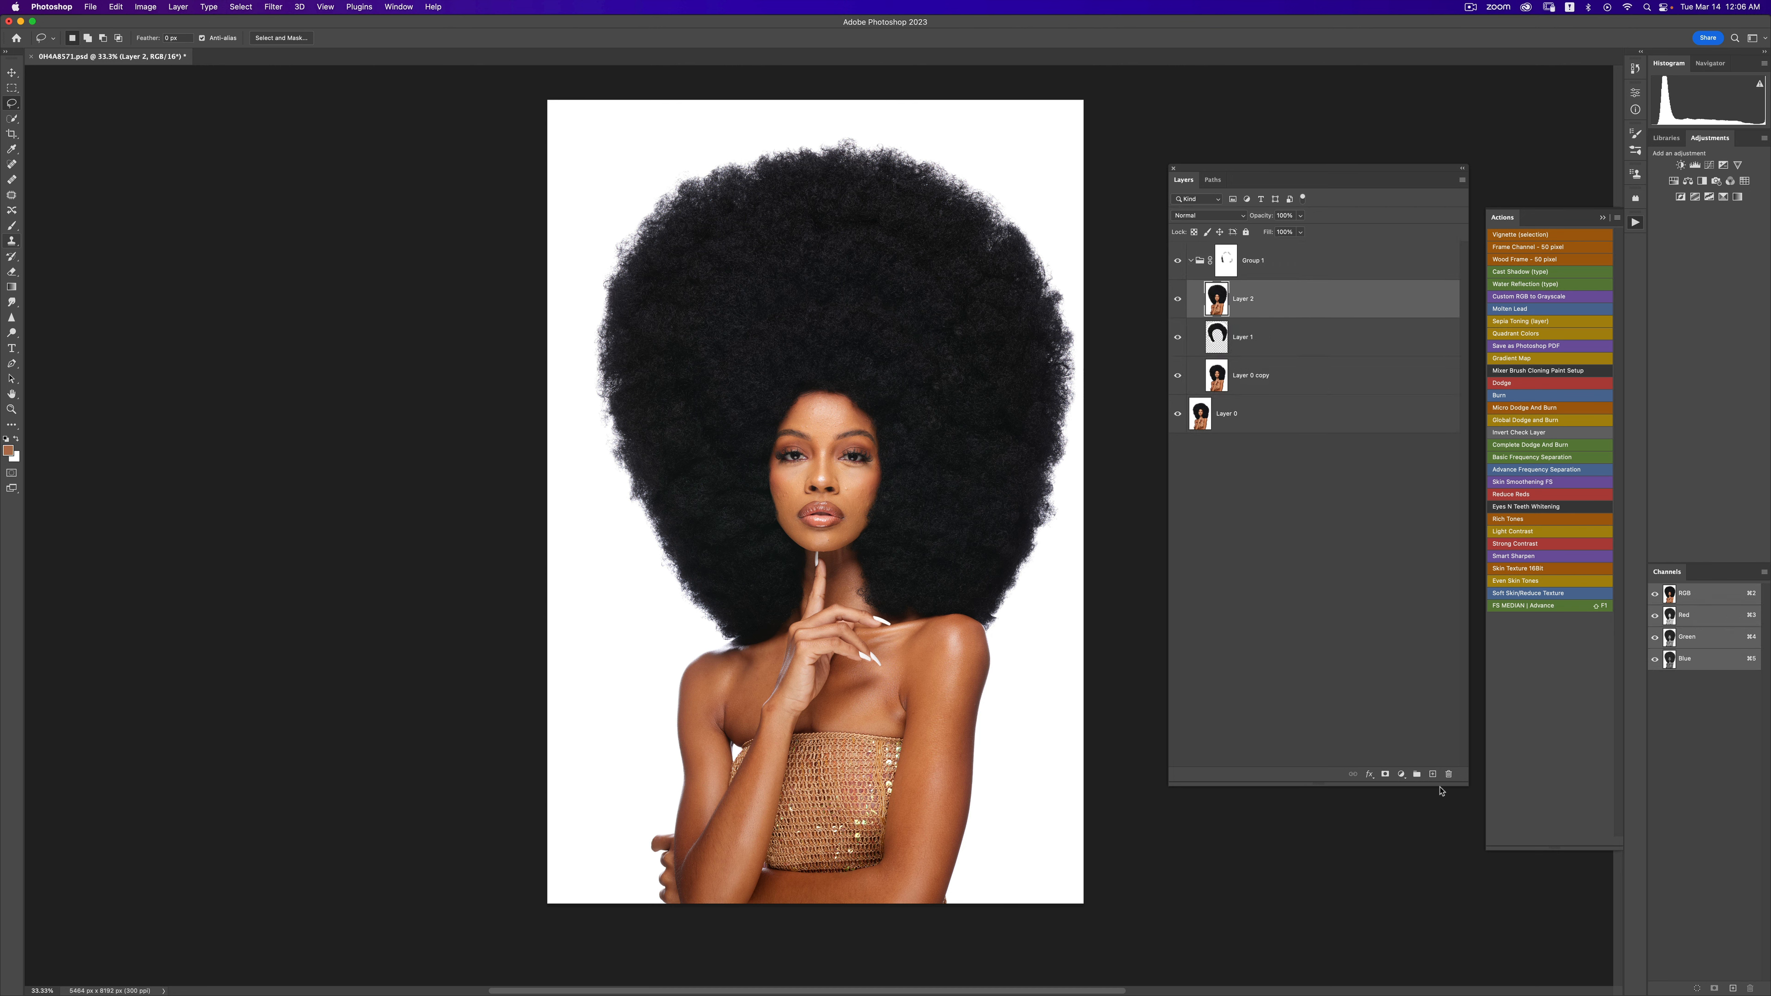
click(1433, 775)
- Set up a much smaller Clone Stamp brush sampling Current & Below for retouching the hair edge above the shoulder
key(z)
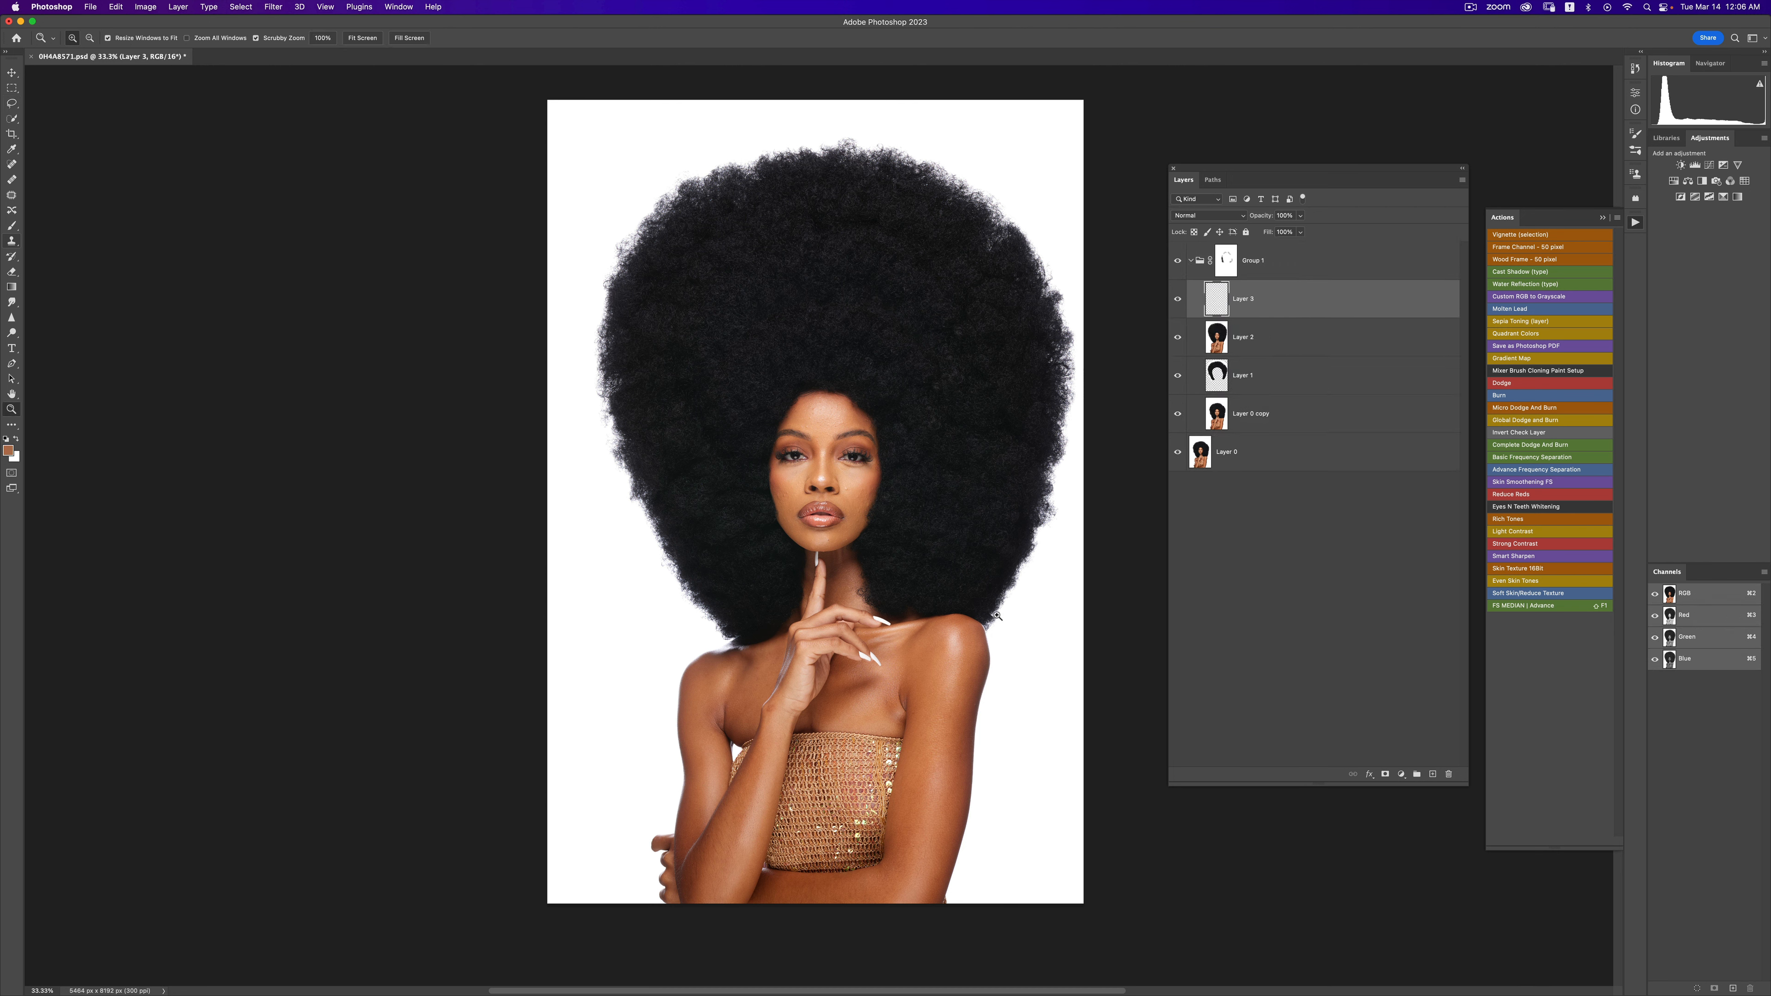
click(999, 624)
click(998, 628)
key(l)
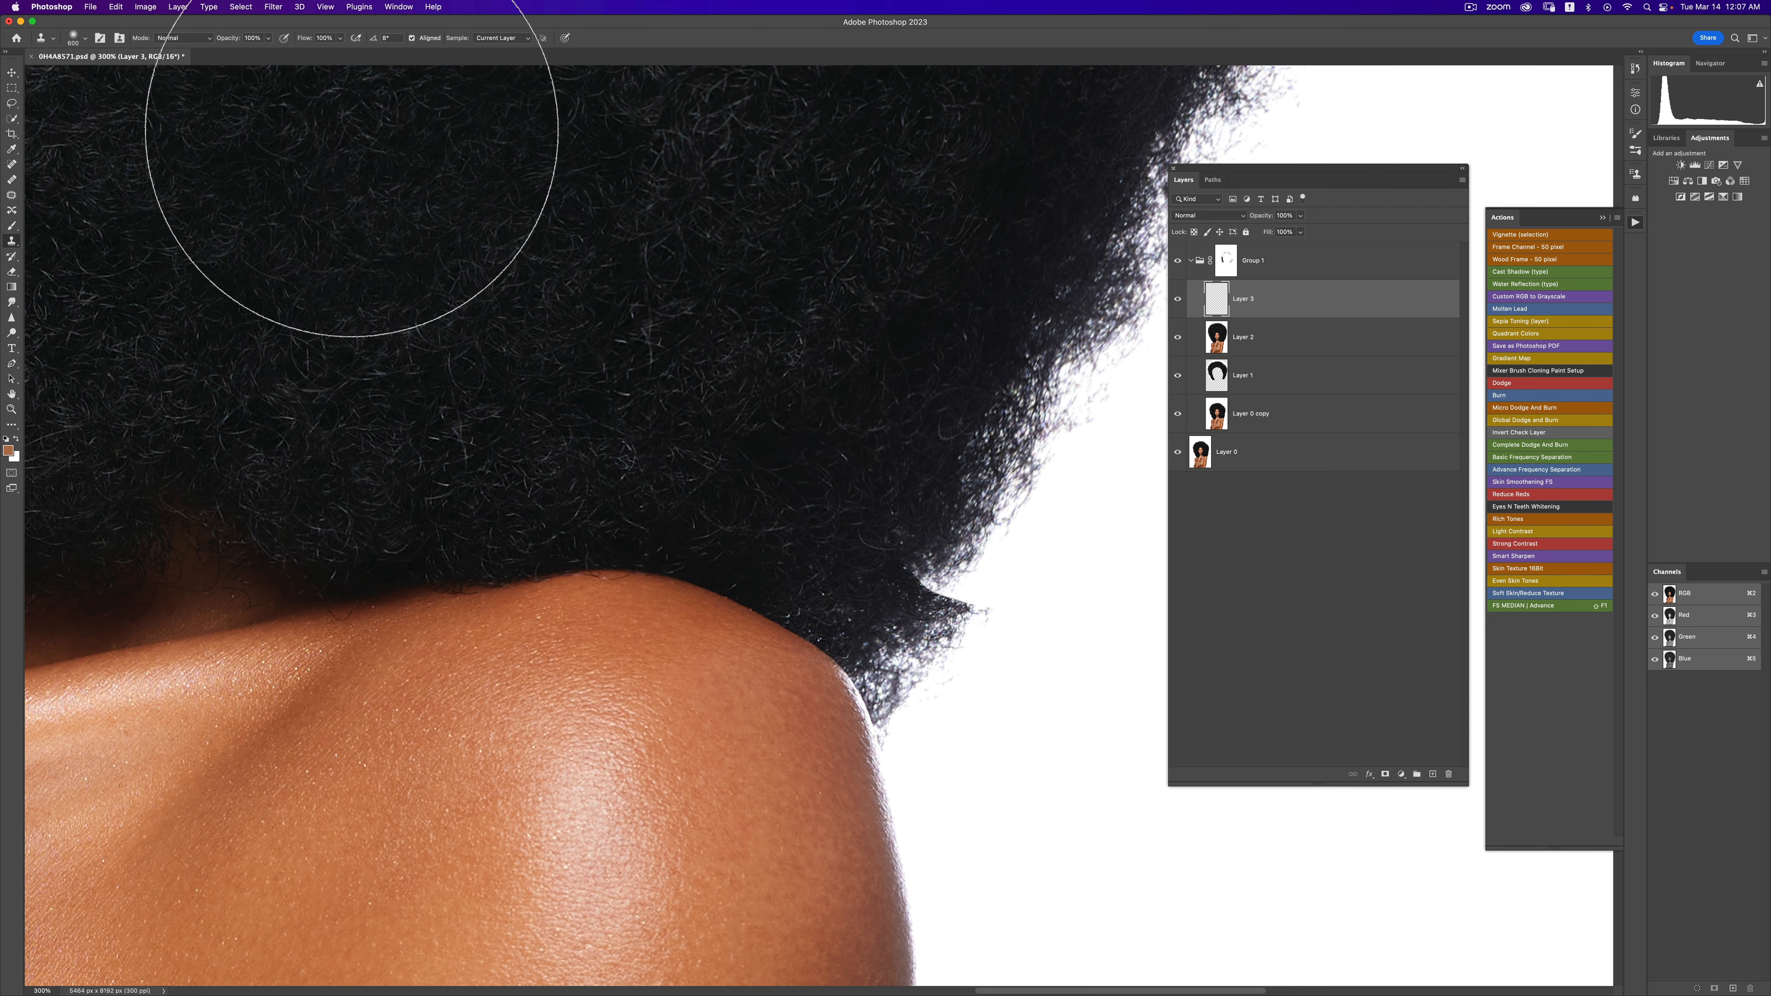
key(bracketleft)
key(bracketleft)
key(bracketleft)
key(bracketleft)
key(bracketleft)
key(bracketleft)
key(bracketleft)
key(bracketleft)
key(bracketleft)
key(bracketleft)
key(bracketleft)
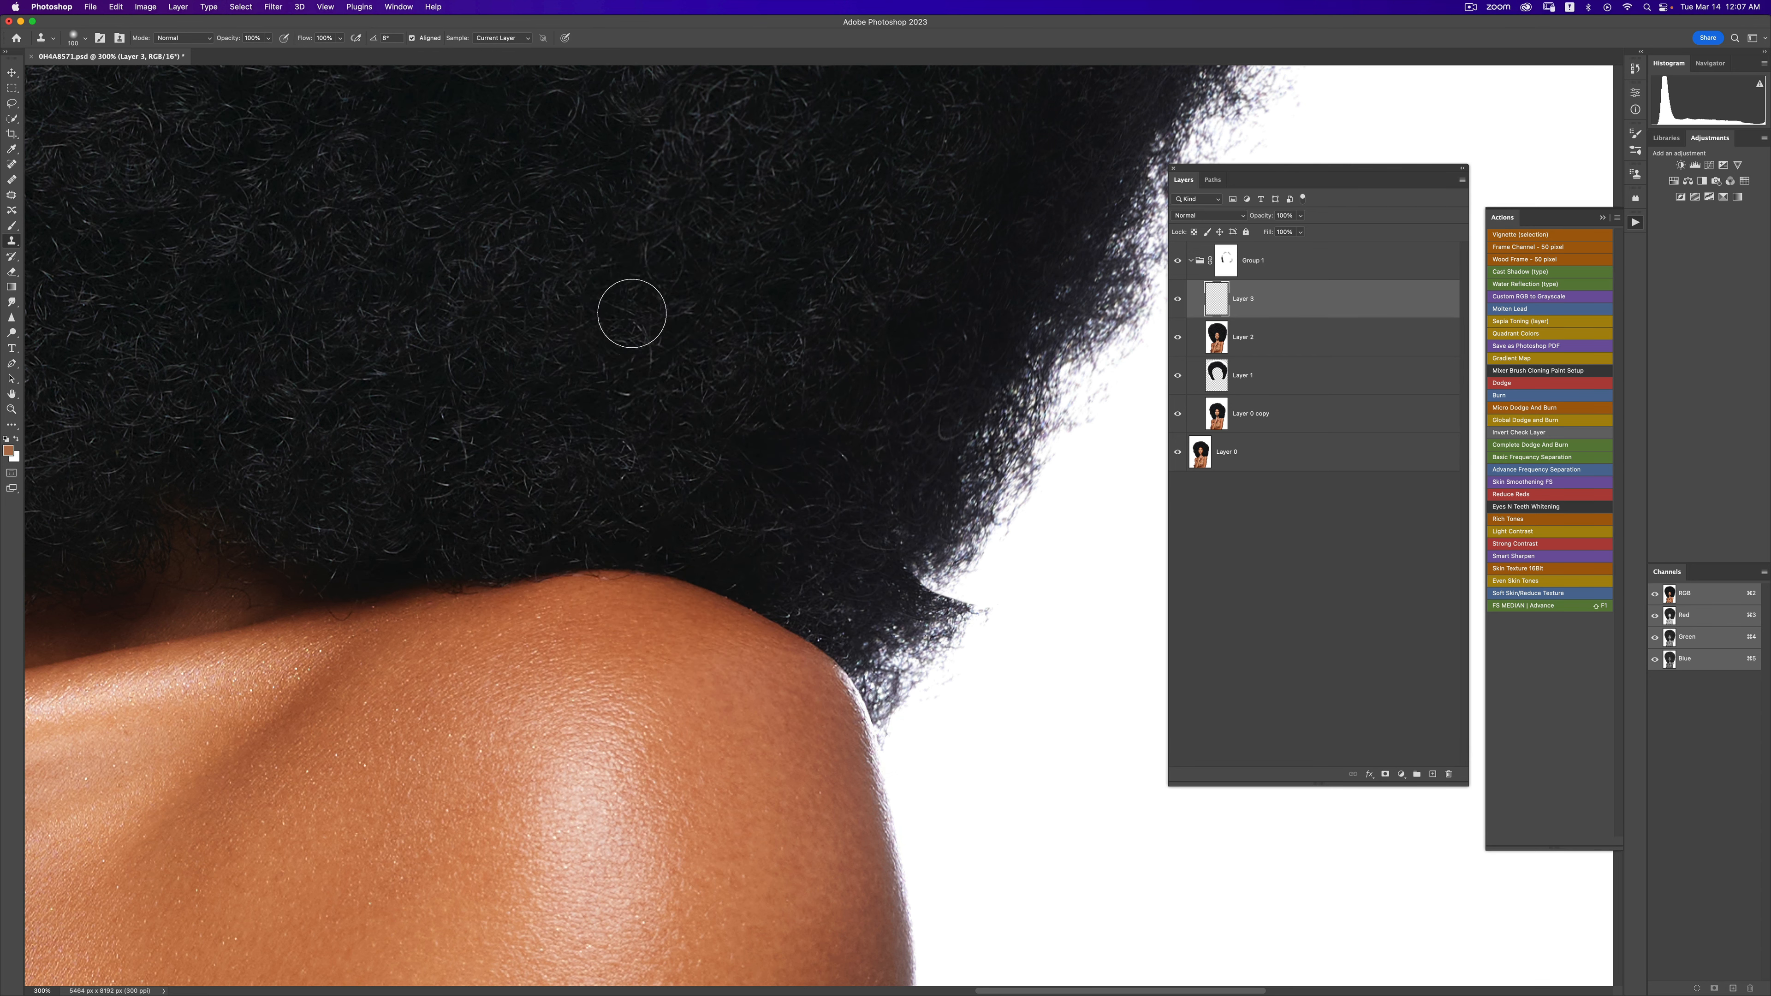
click(500, 38)
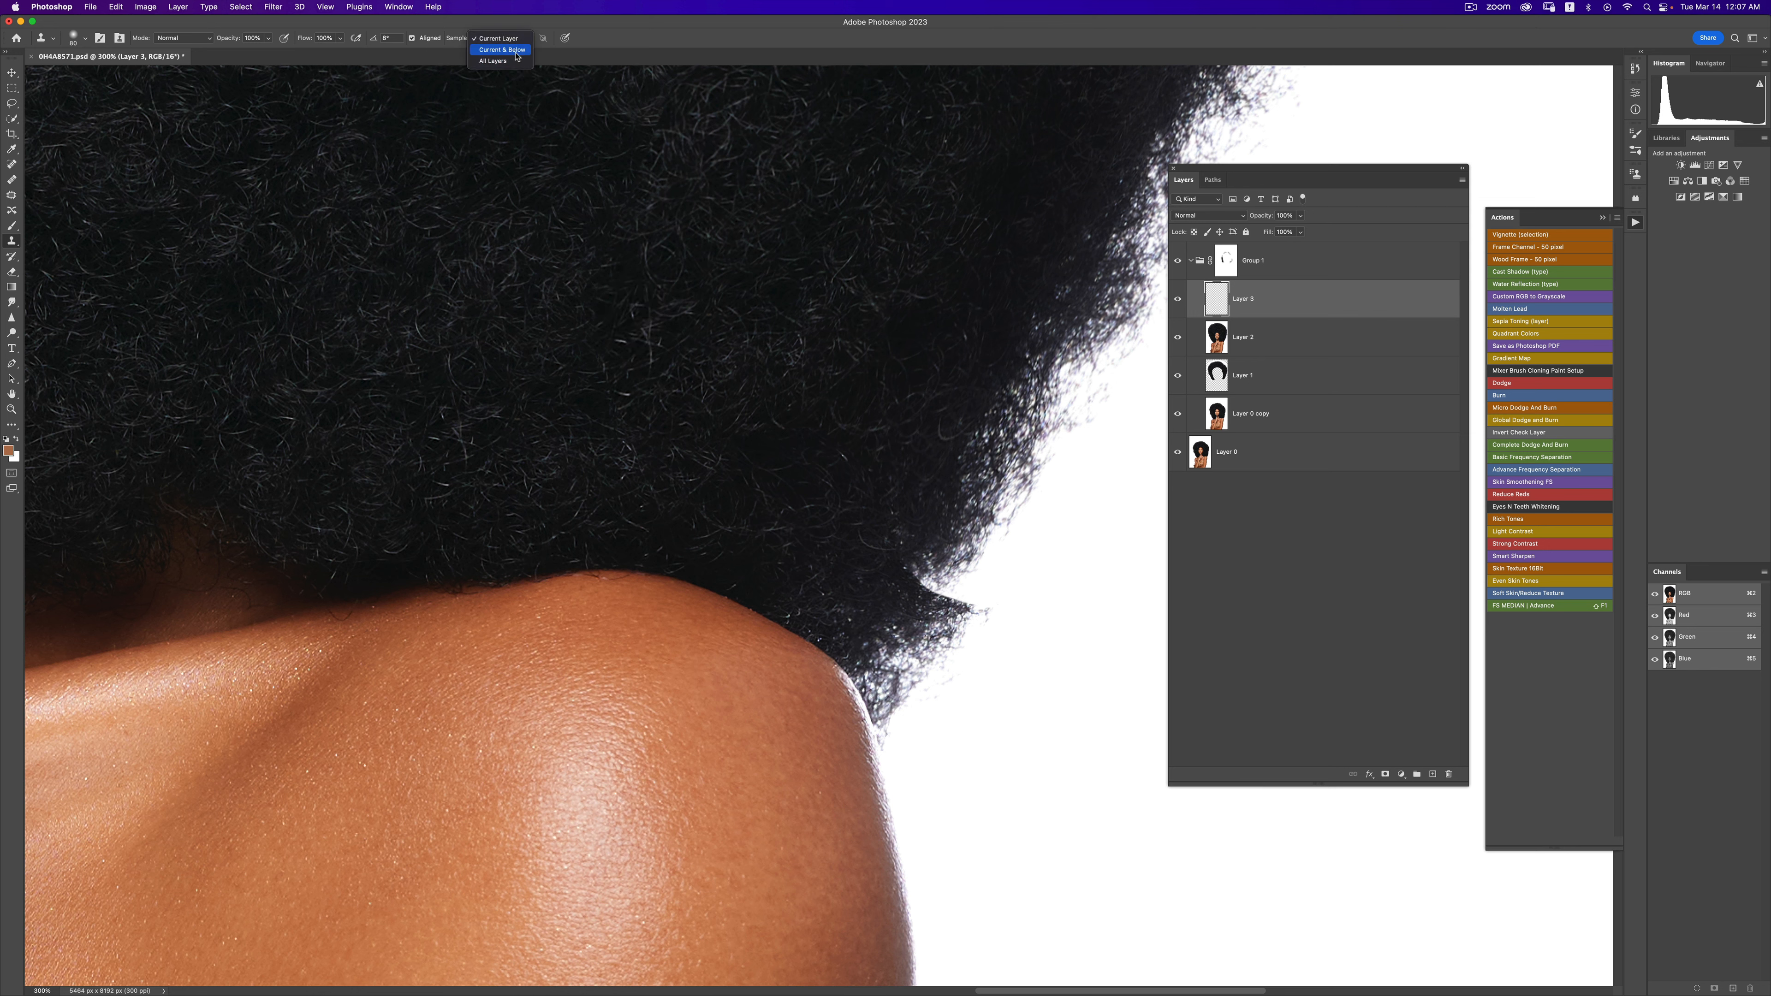
click(502, 50)
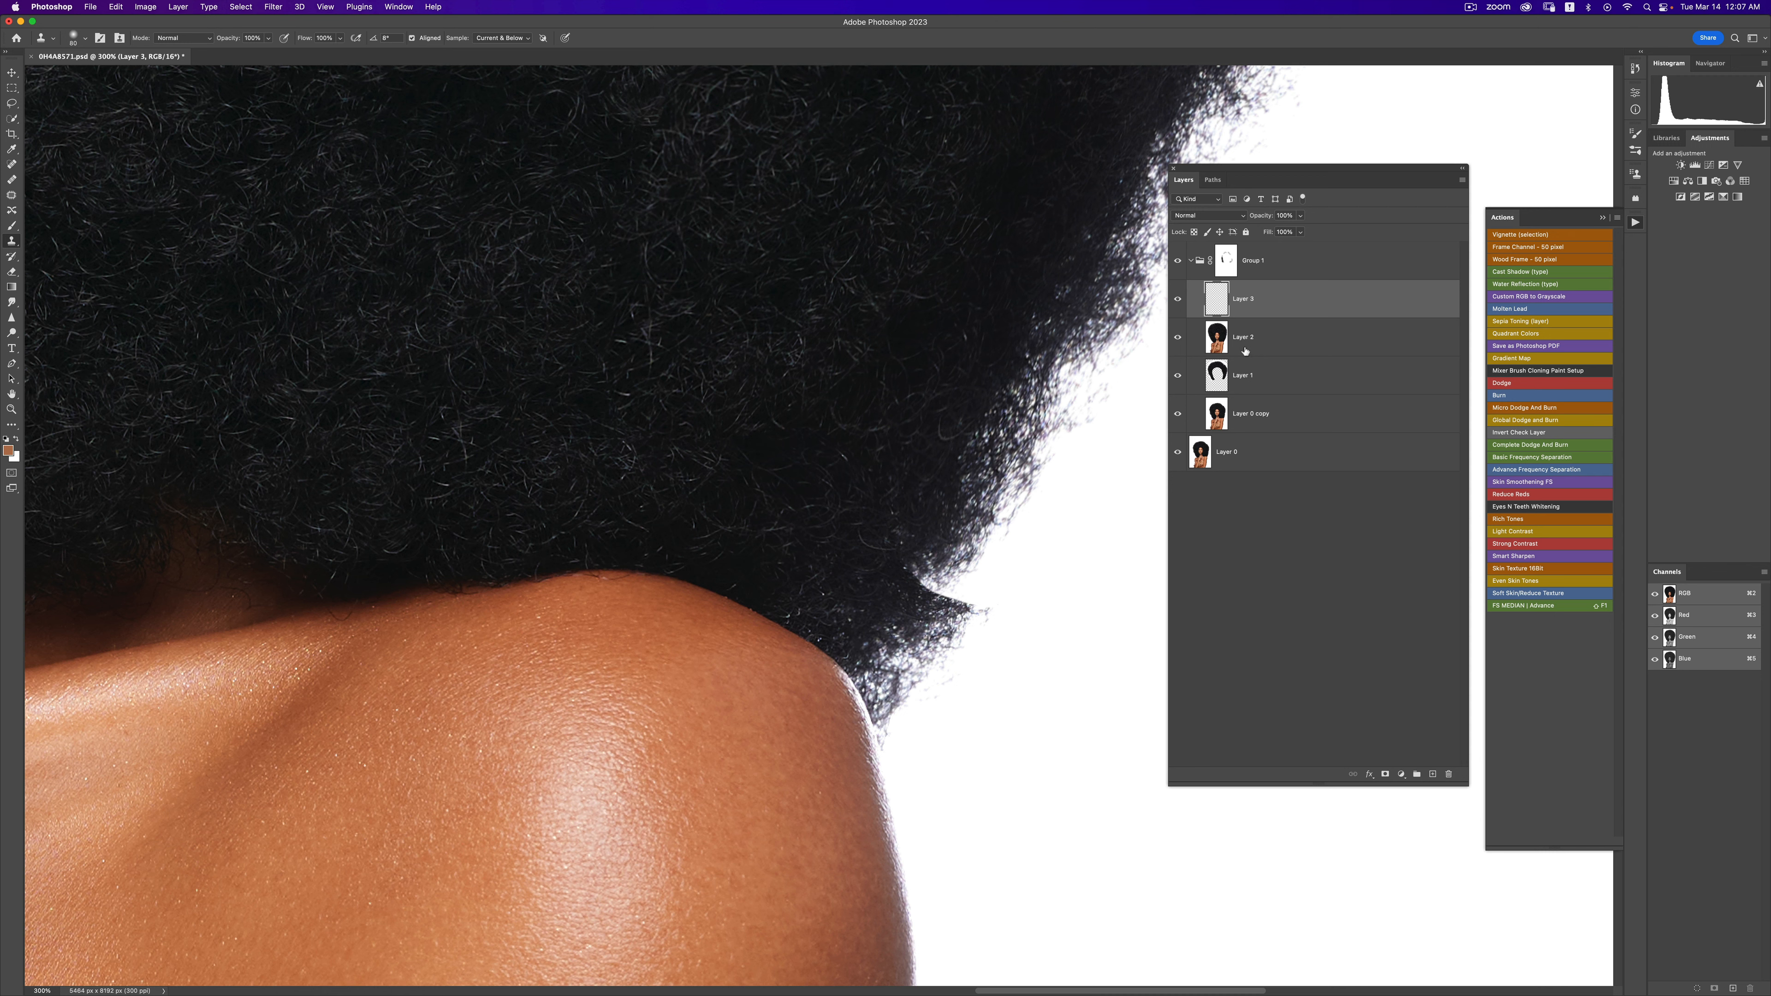
- Clone clean background and nearby hair edge over the pointed hair tuft above the shoulder, using a smaller brush
key(bracketleft)
key(bracketleft)
key(bracketleft)
alt+click(986, 680)
mouse_move(990, 640)
mouse_down()
mouse_move(985, 626)
mouse_move(955, 656)
mouse_move(974, 640)
mouse_up()
alt+click(966, 695)
alt+click(943, 540)
mouse_move(970, 552)
mouse_down()
mouse_move(946, 602)
mouse_move(976, 561)
mouse_move(941, 564)
mouse_move(980, 562)
mouse_up()
alt+click(943, 540)
alt+click(977, 496)
alt+click(919, 584)
- Examine the retouched hair shape in the whole portrait and collapse Group 1
key(z)
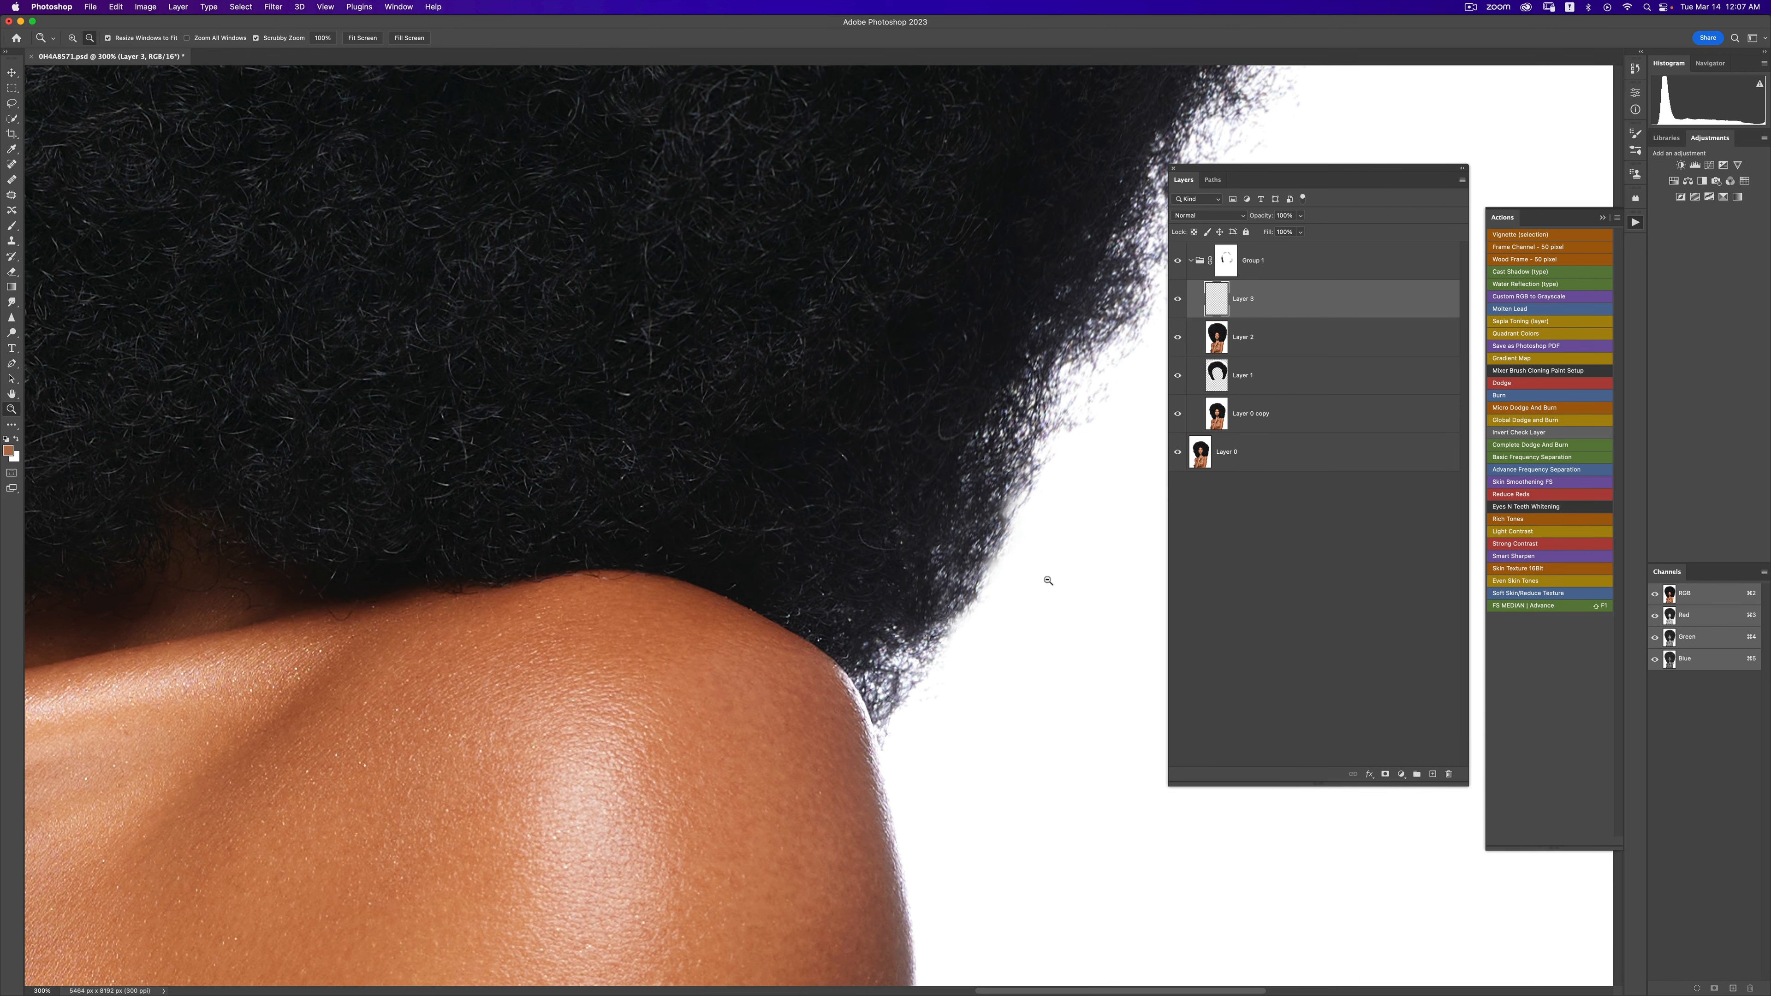
alt+click(1050, 580)
alt+click(1051, 580)
alt+click(1059, 592)
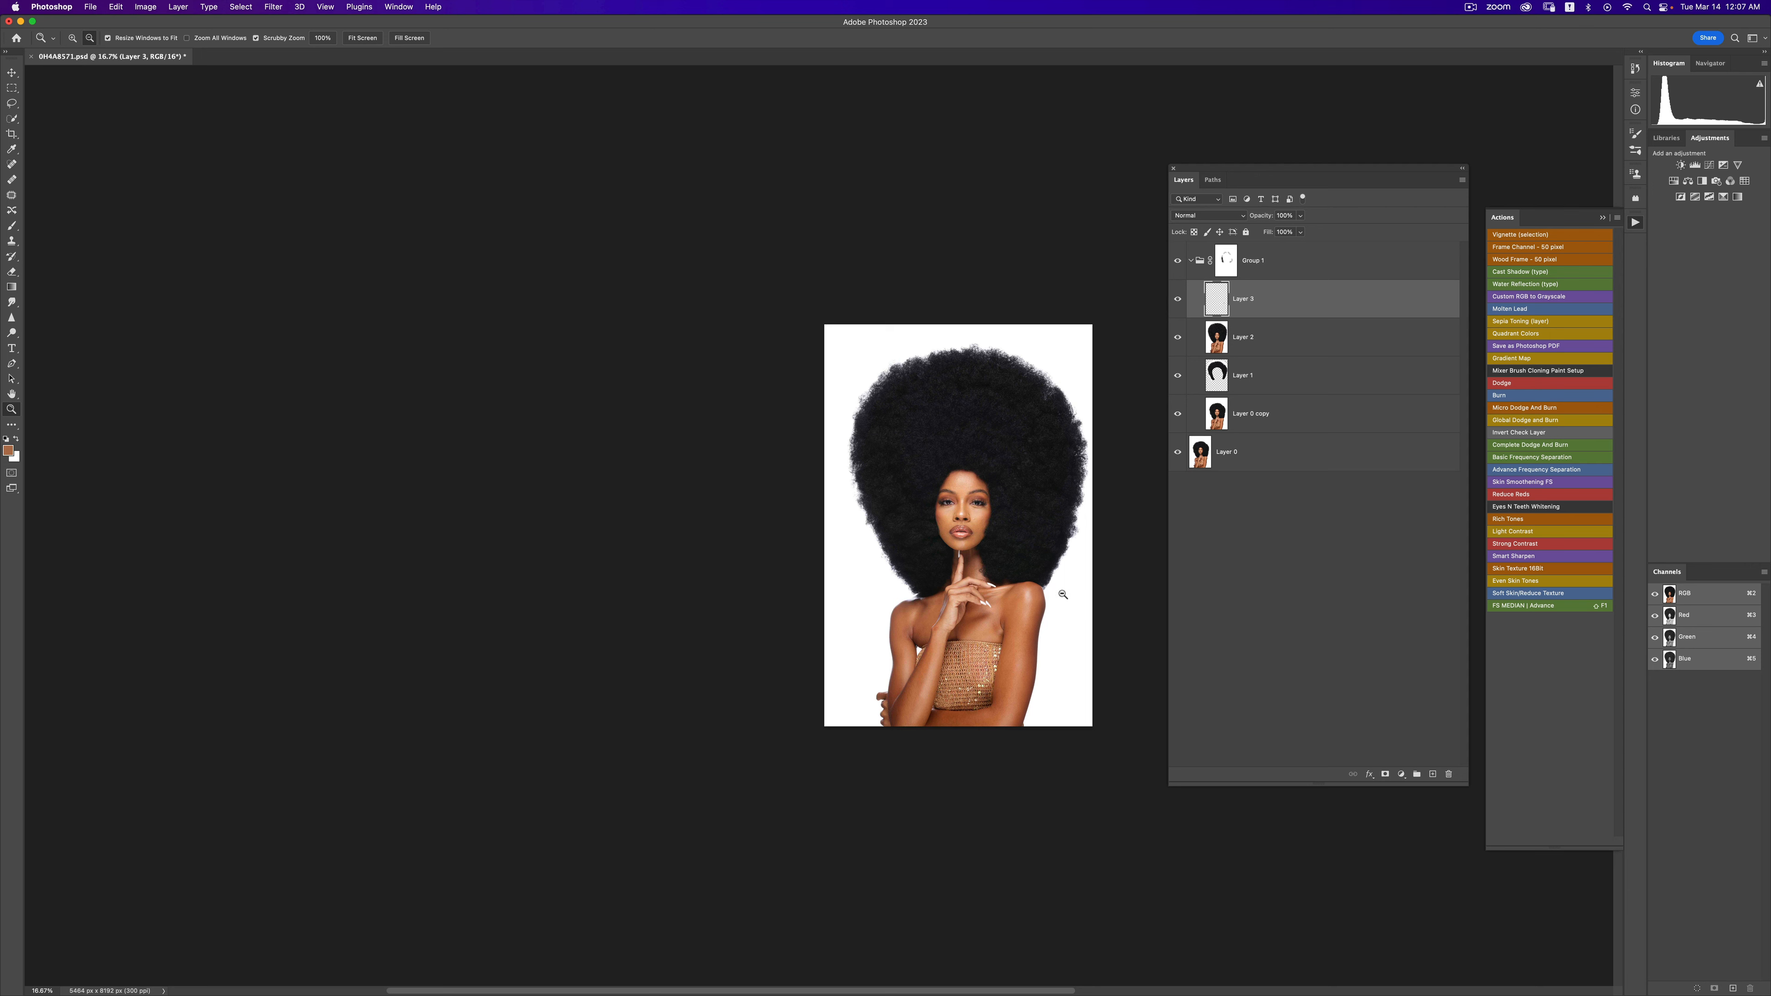
click(1063, 593)
key(s)
key(z)
alt+click(1049, 569)
key(s)
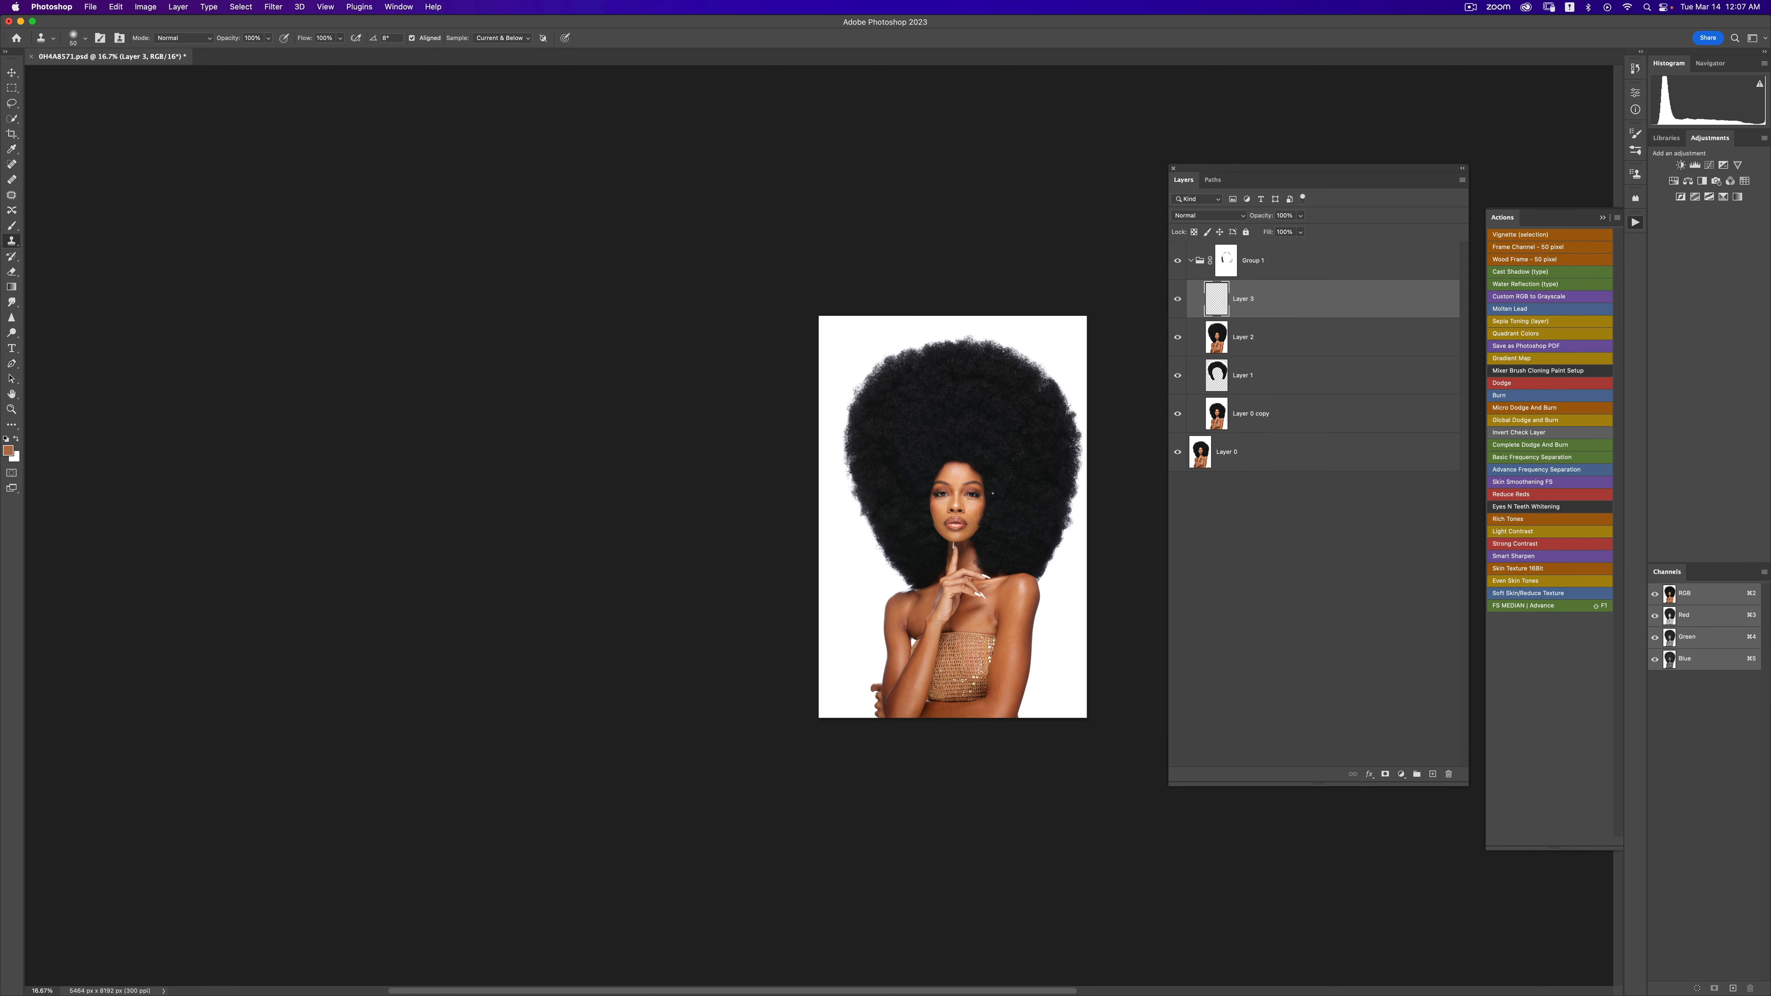
drag(983, 538, 820, 521)
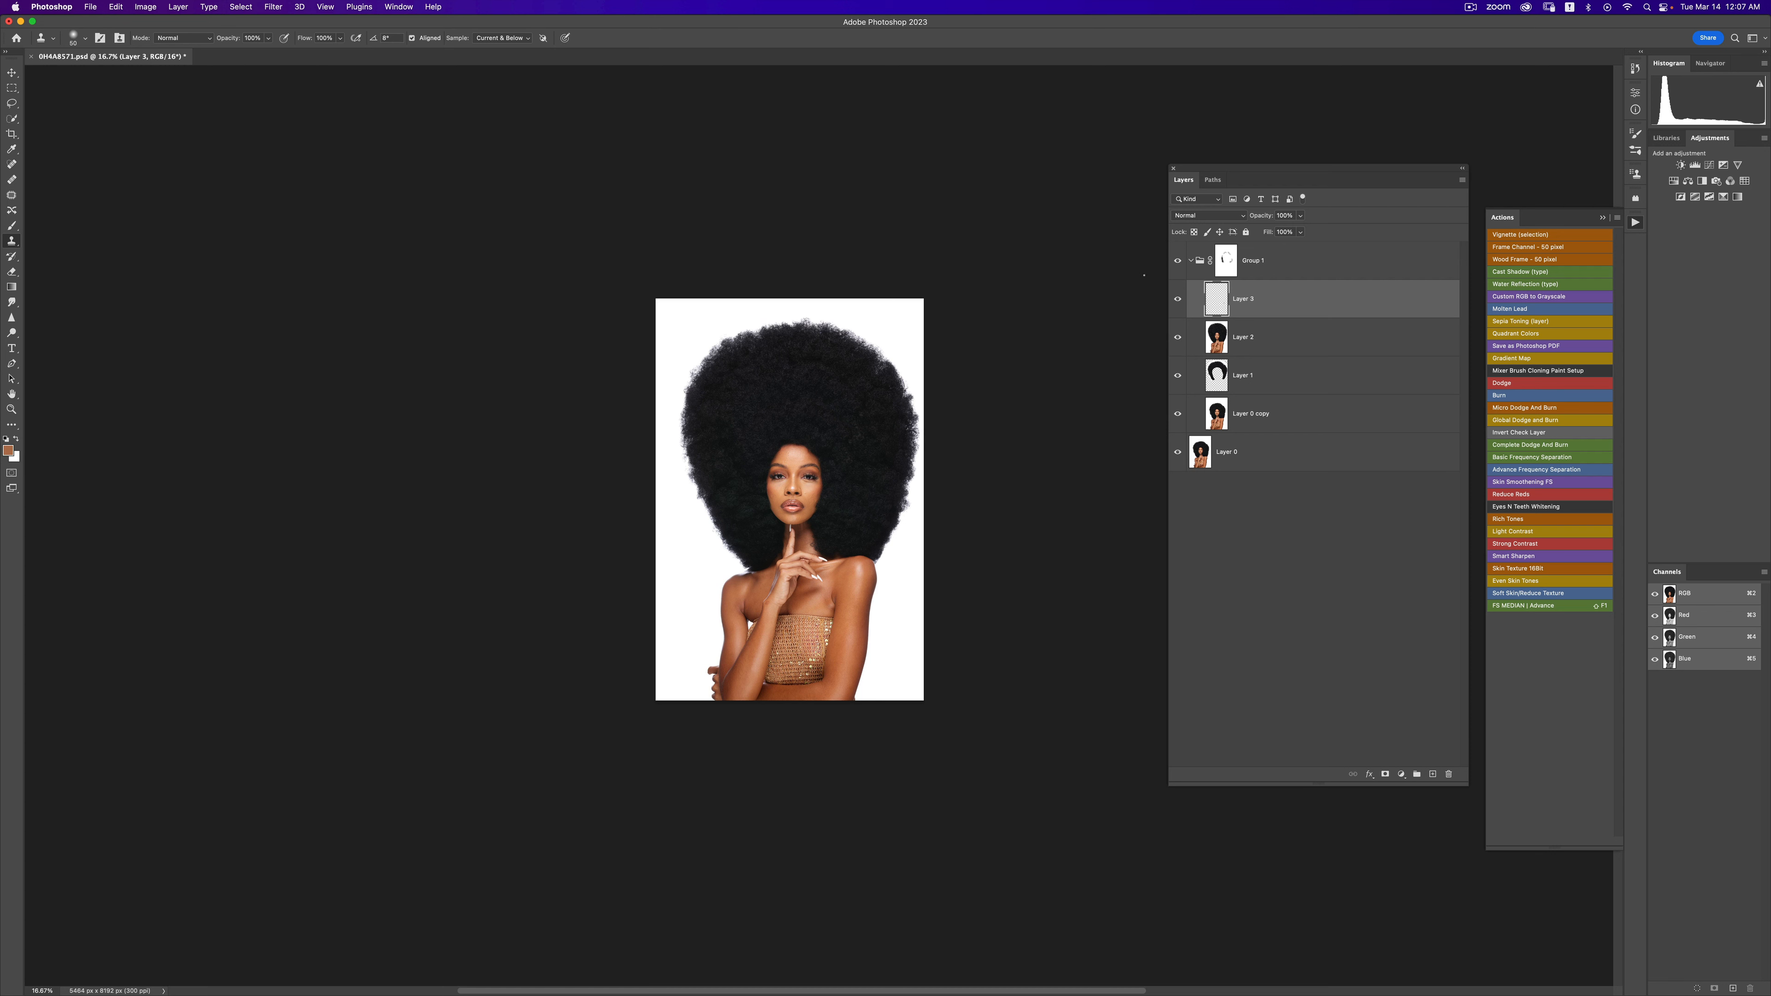
click(1192, 261)
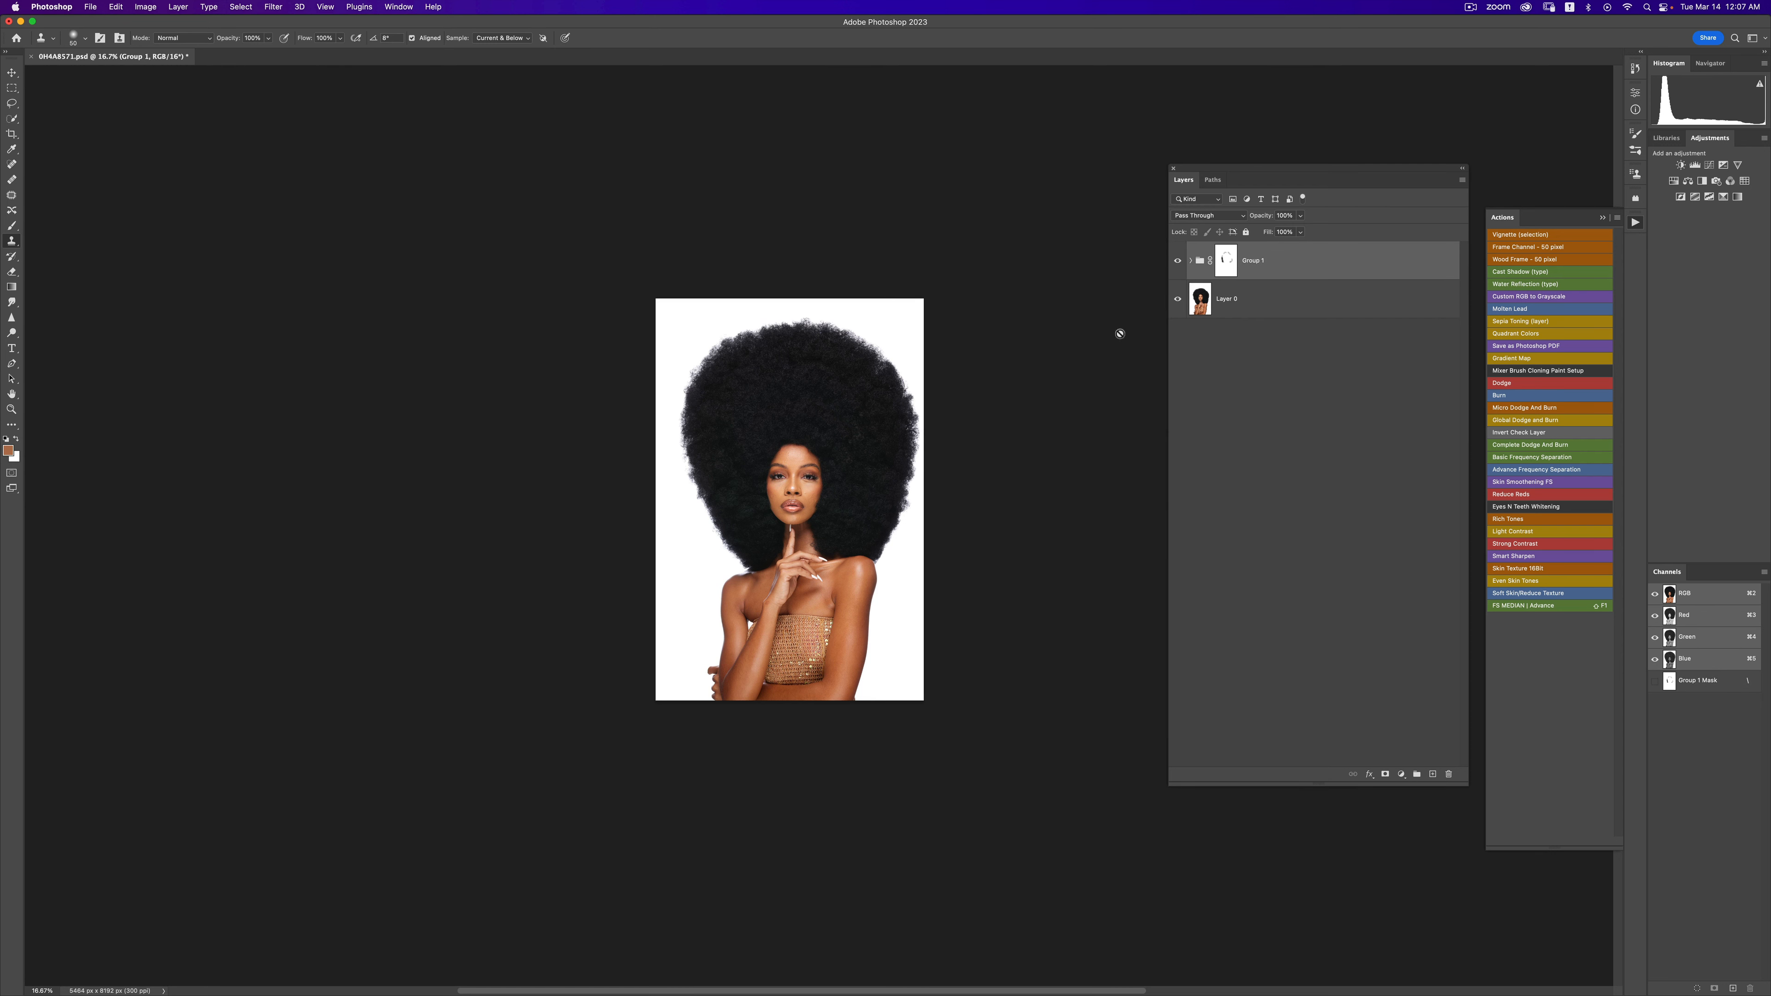
key(z)
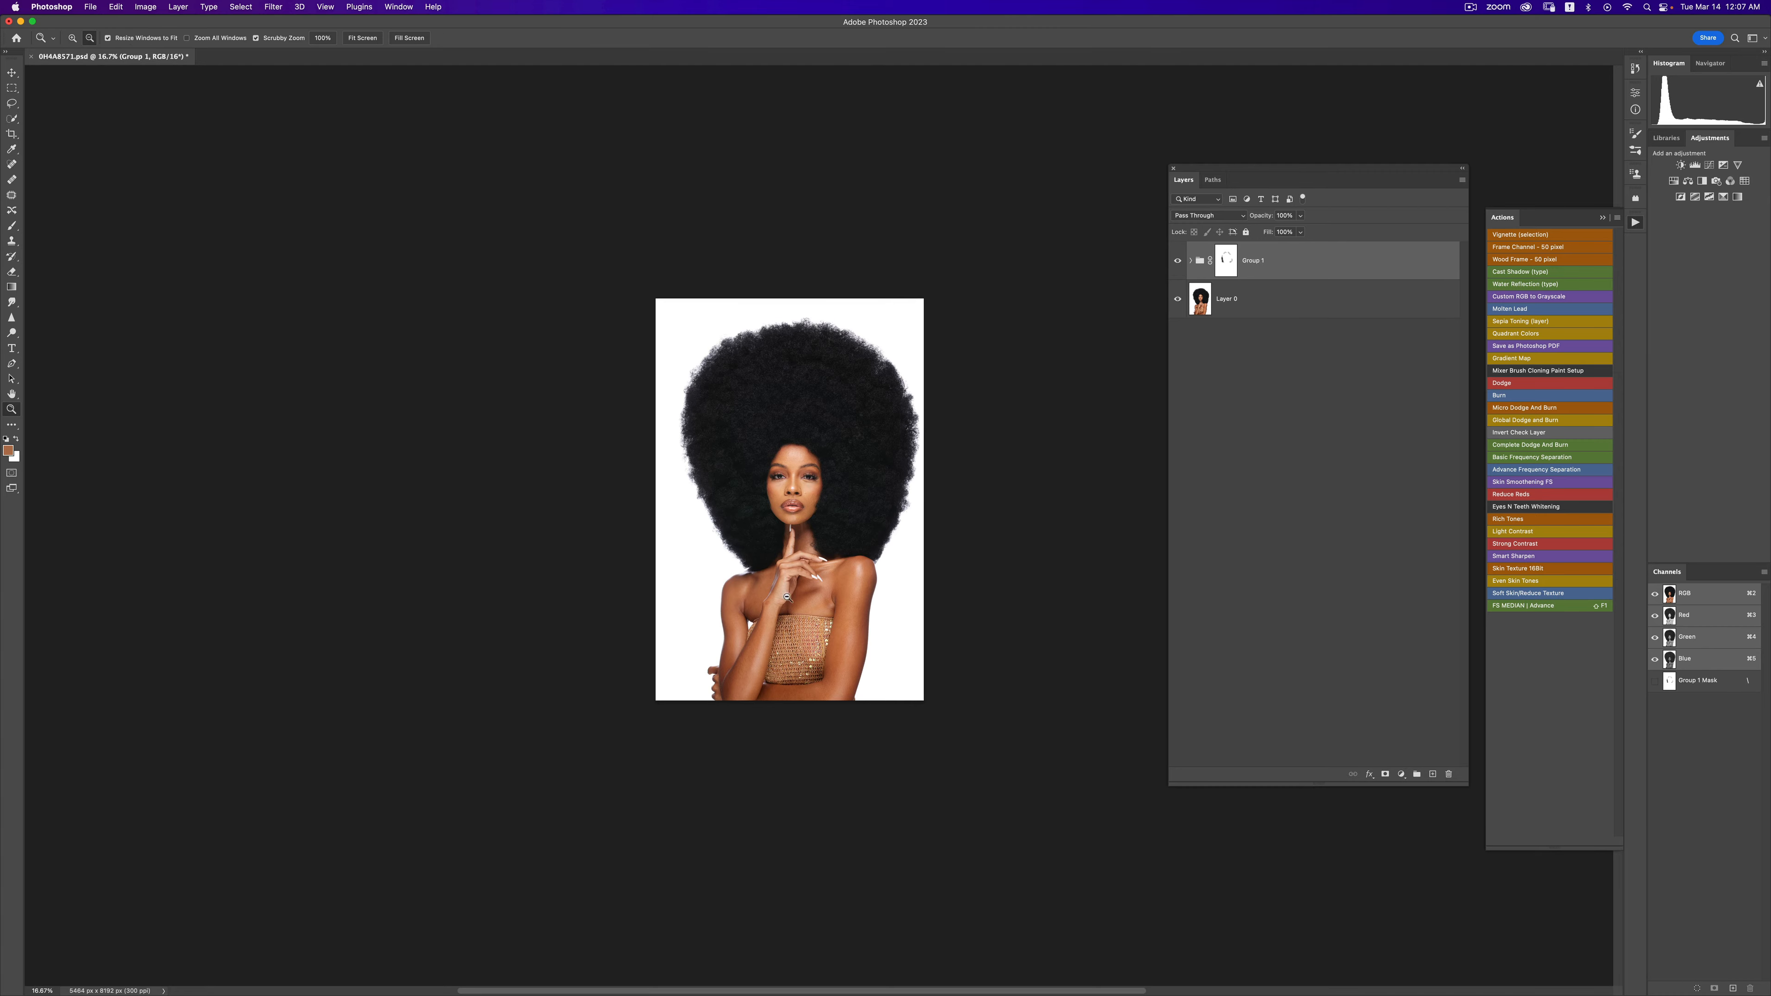
- Patch the uneven hair edge along the model's cheek and jaw on Layer 2 inside Group 1, and clear the selection
click(822, 508)
click(822, 508)
click(822, 508)
click(821, 507)
click(821, 507)
click(822, 507)
key(s)
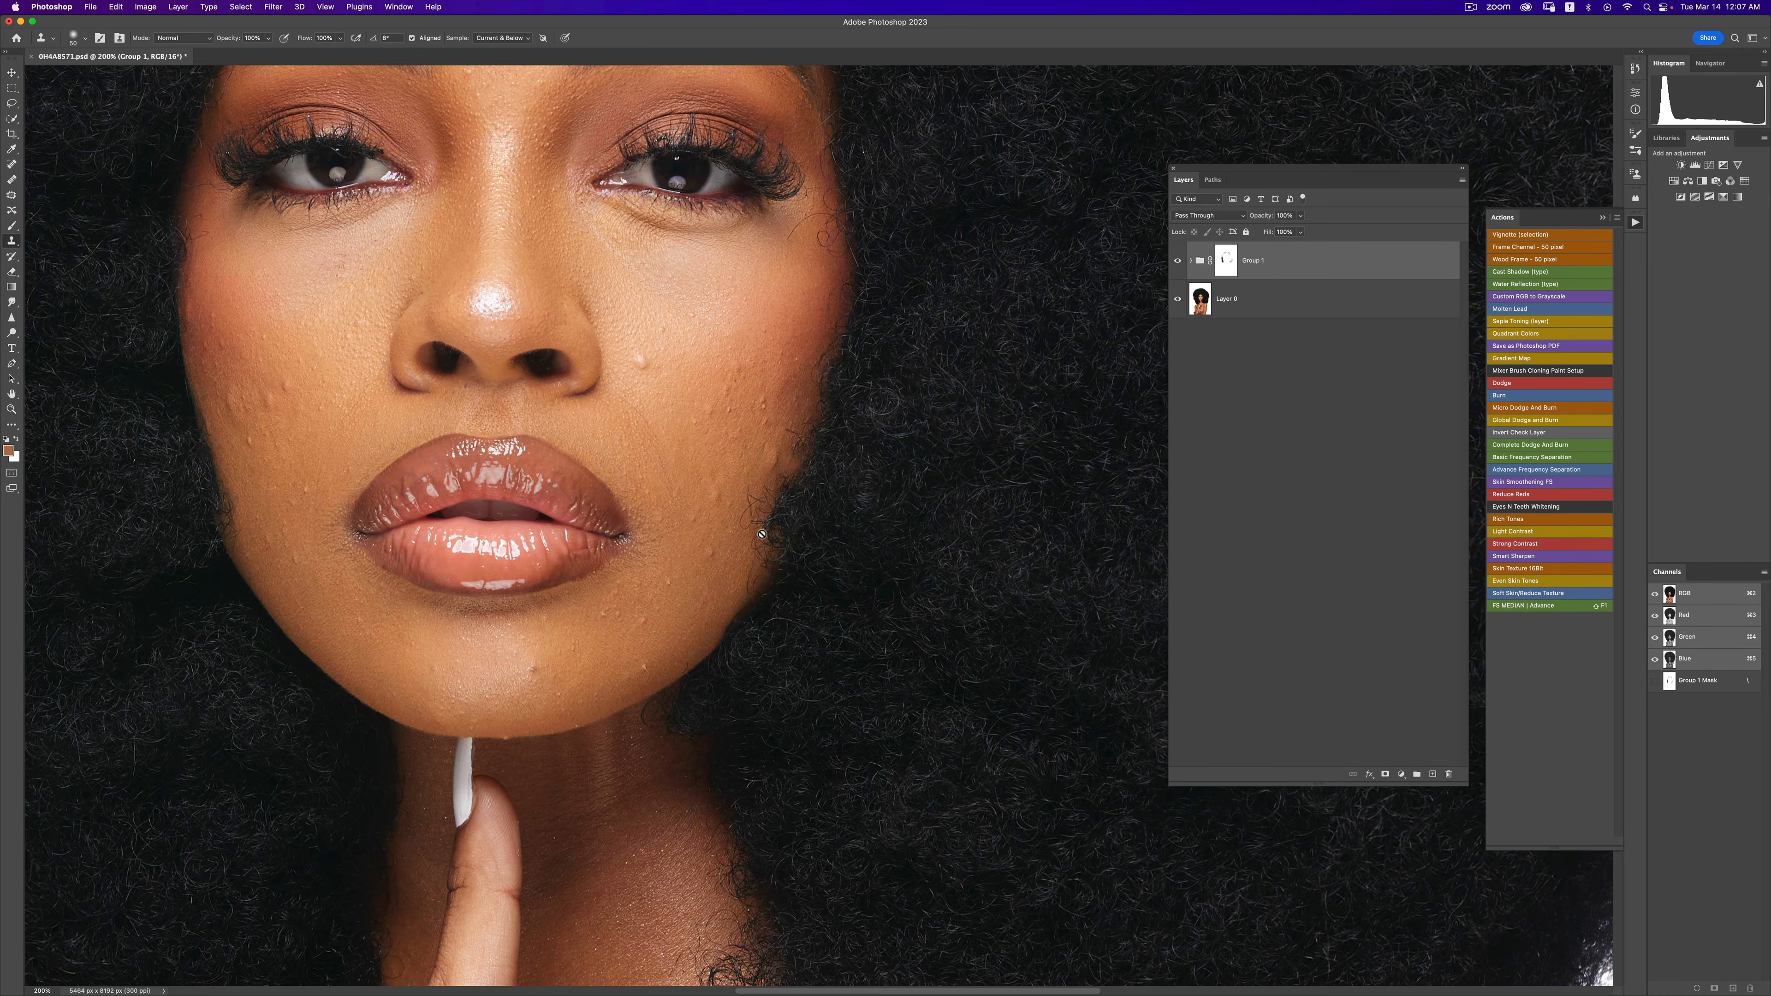
click(1192, 262)
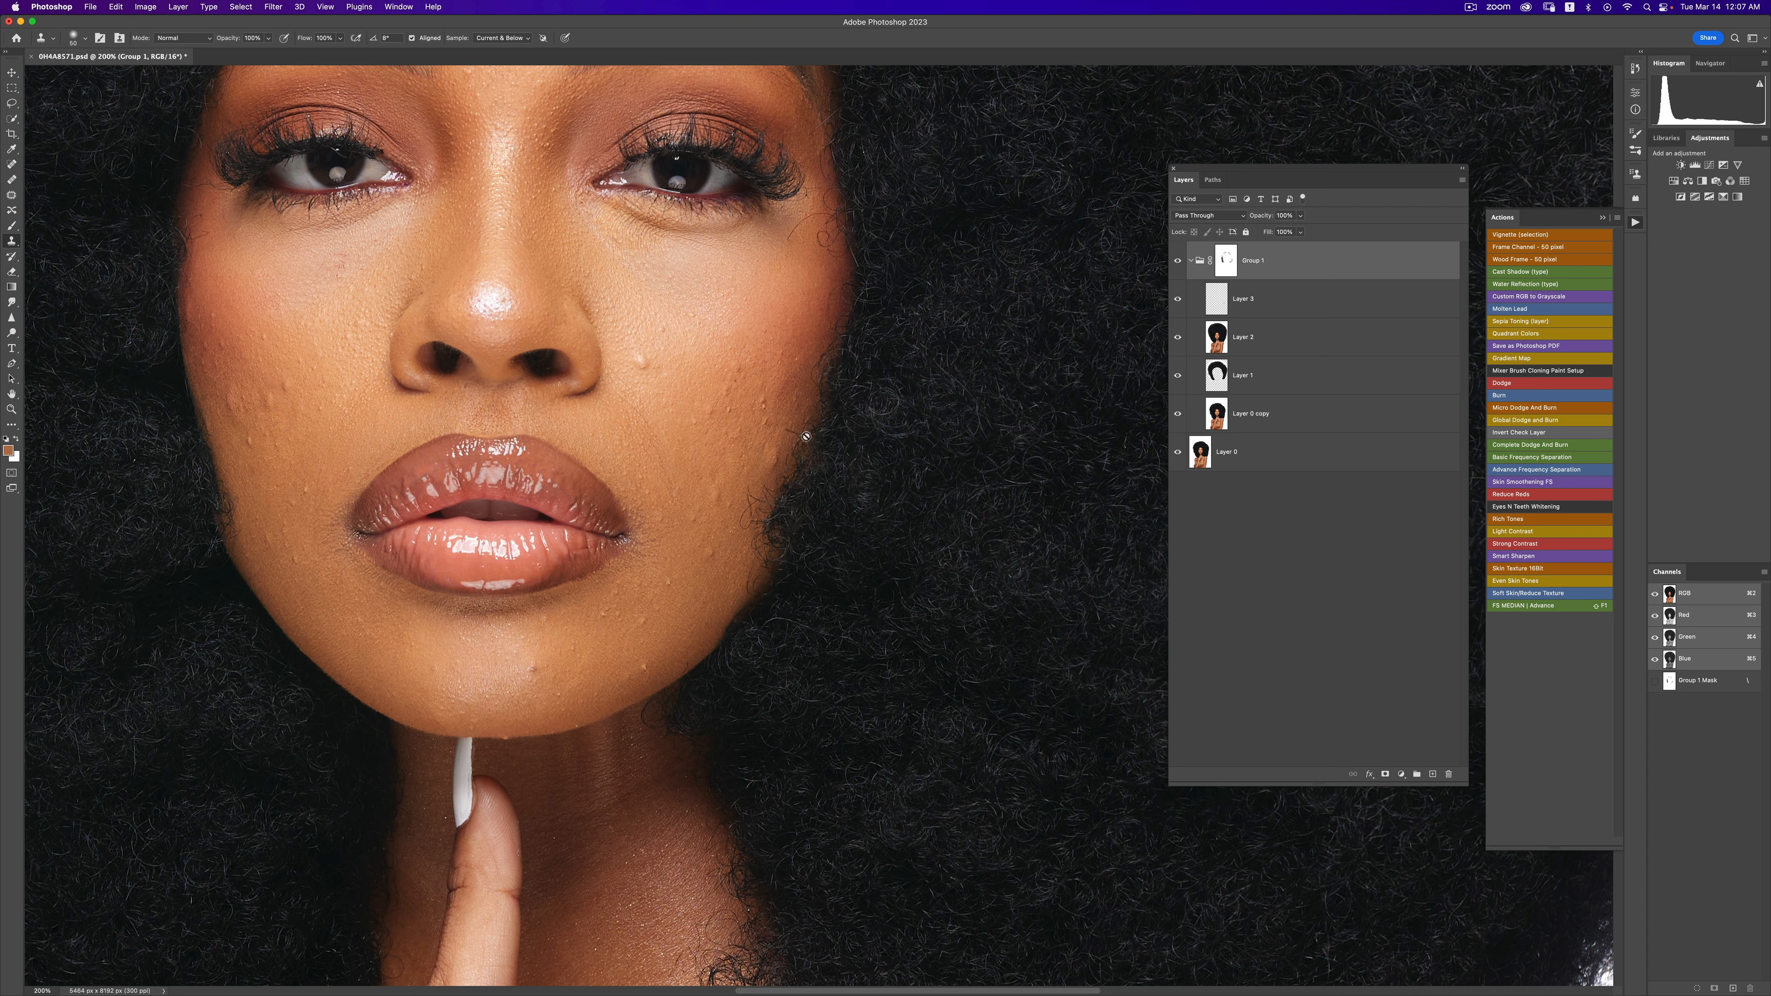
click(1251, 347)
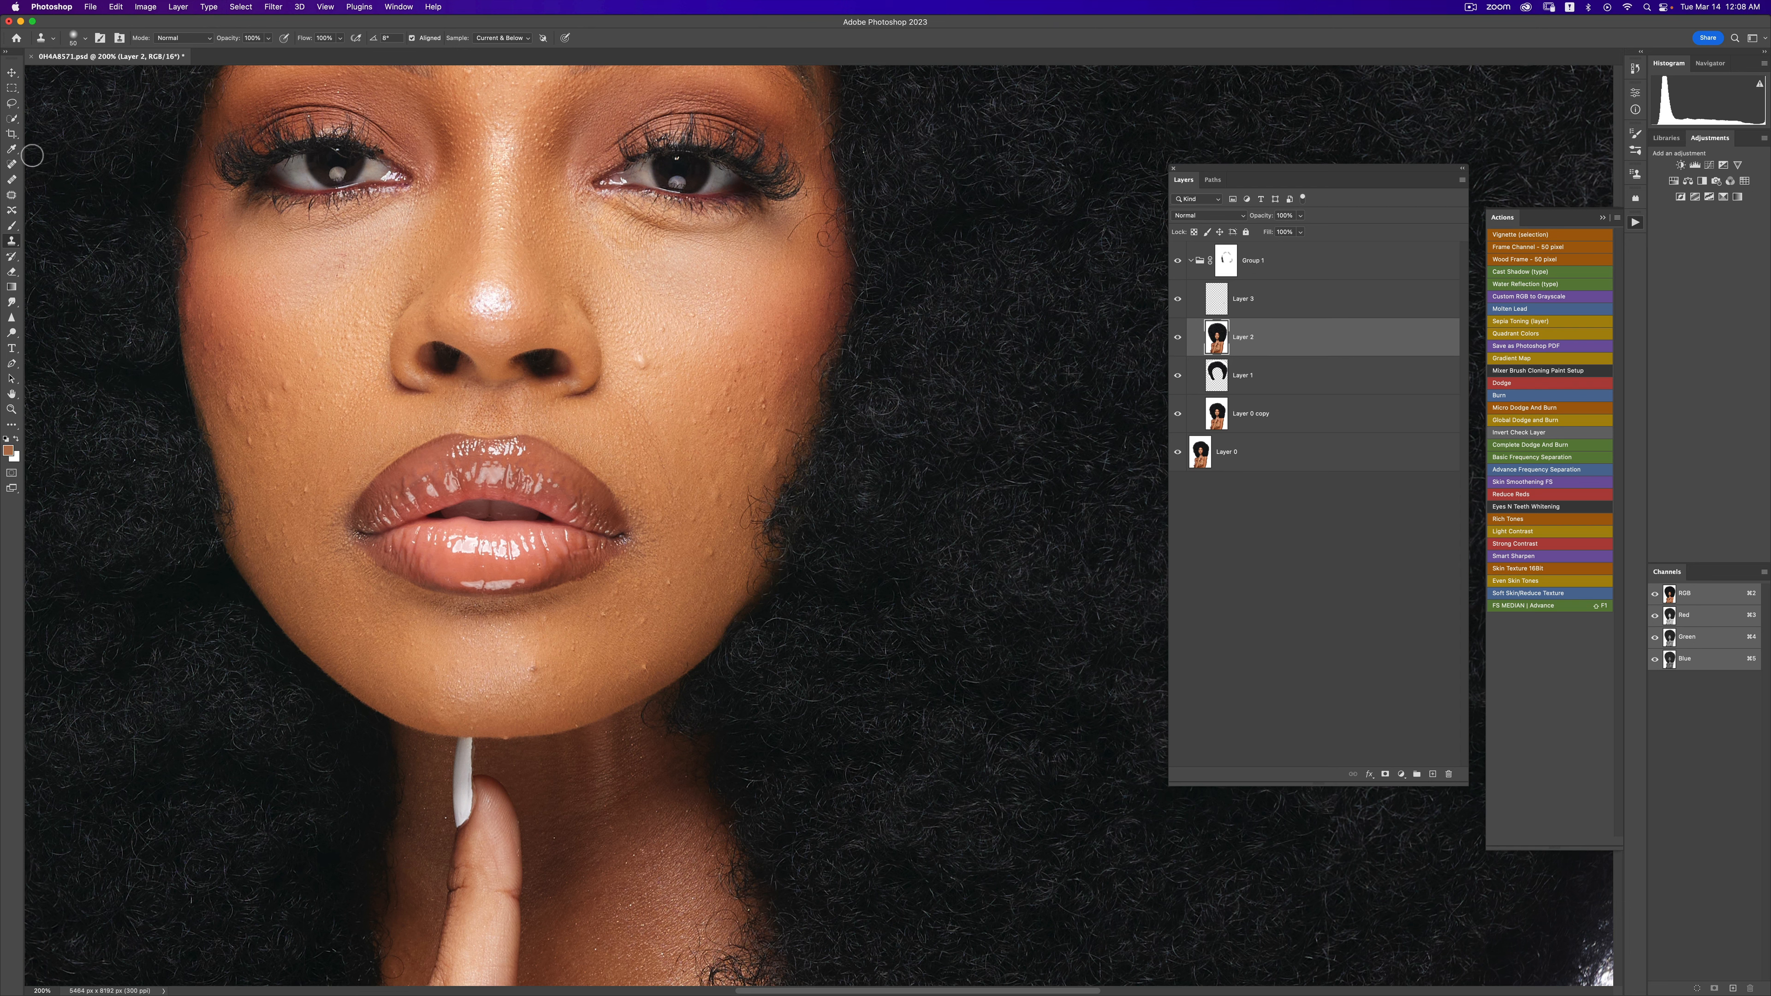
click(6, 103)
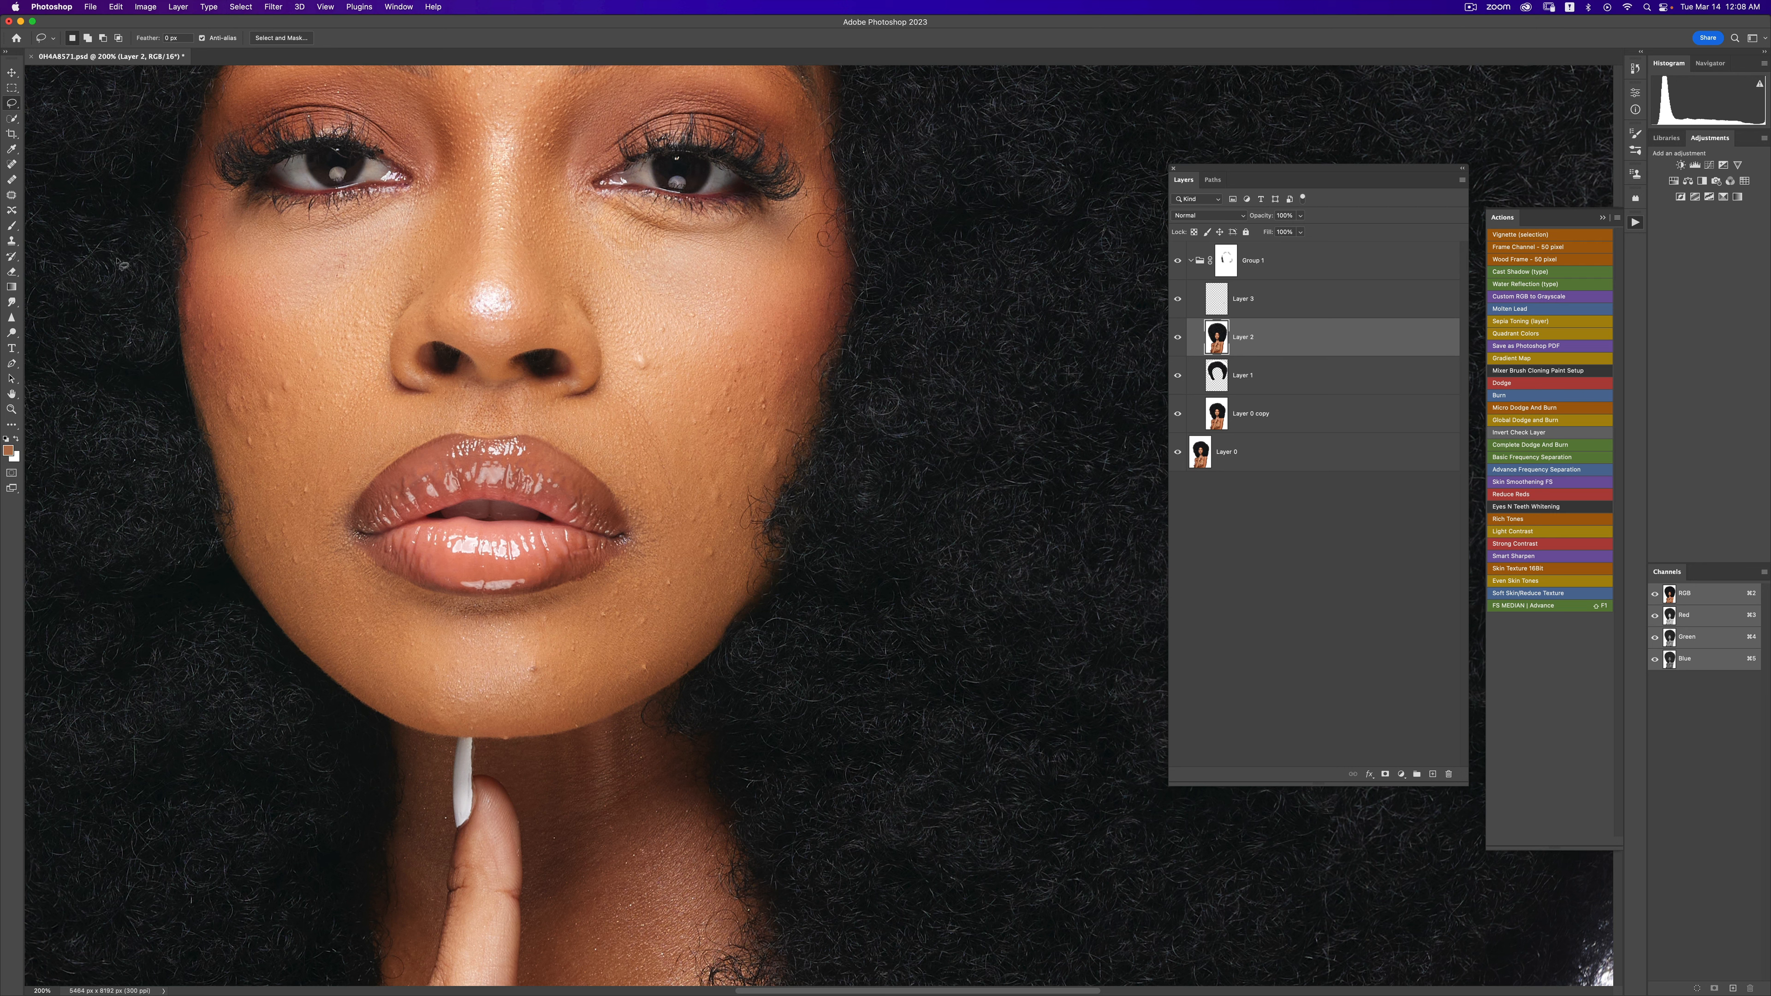
click(11, 196)
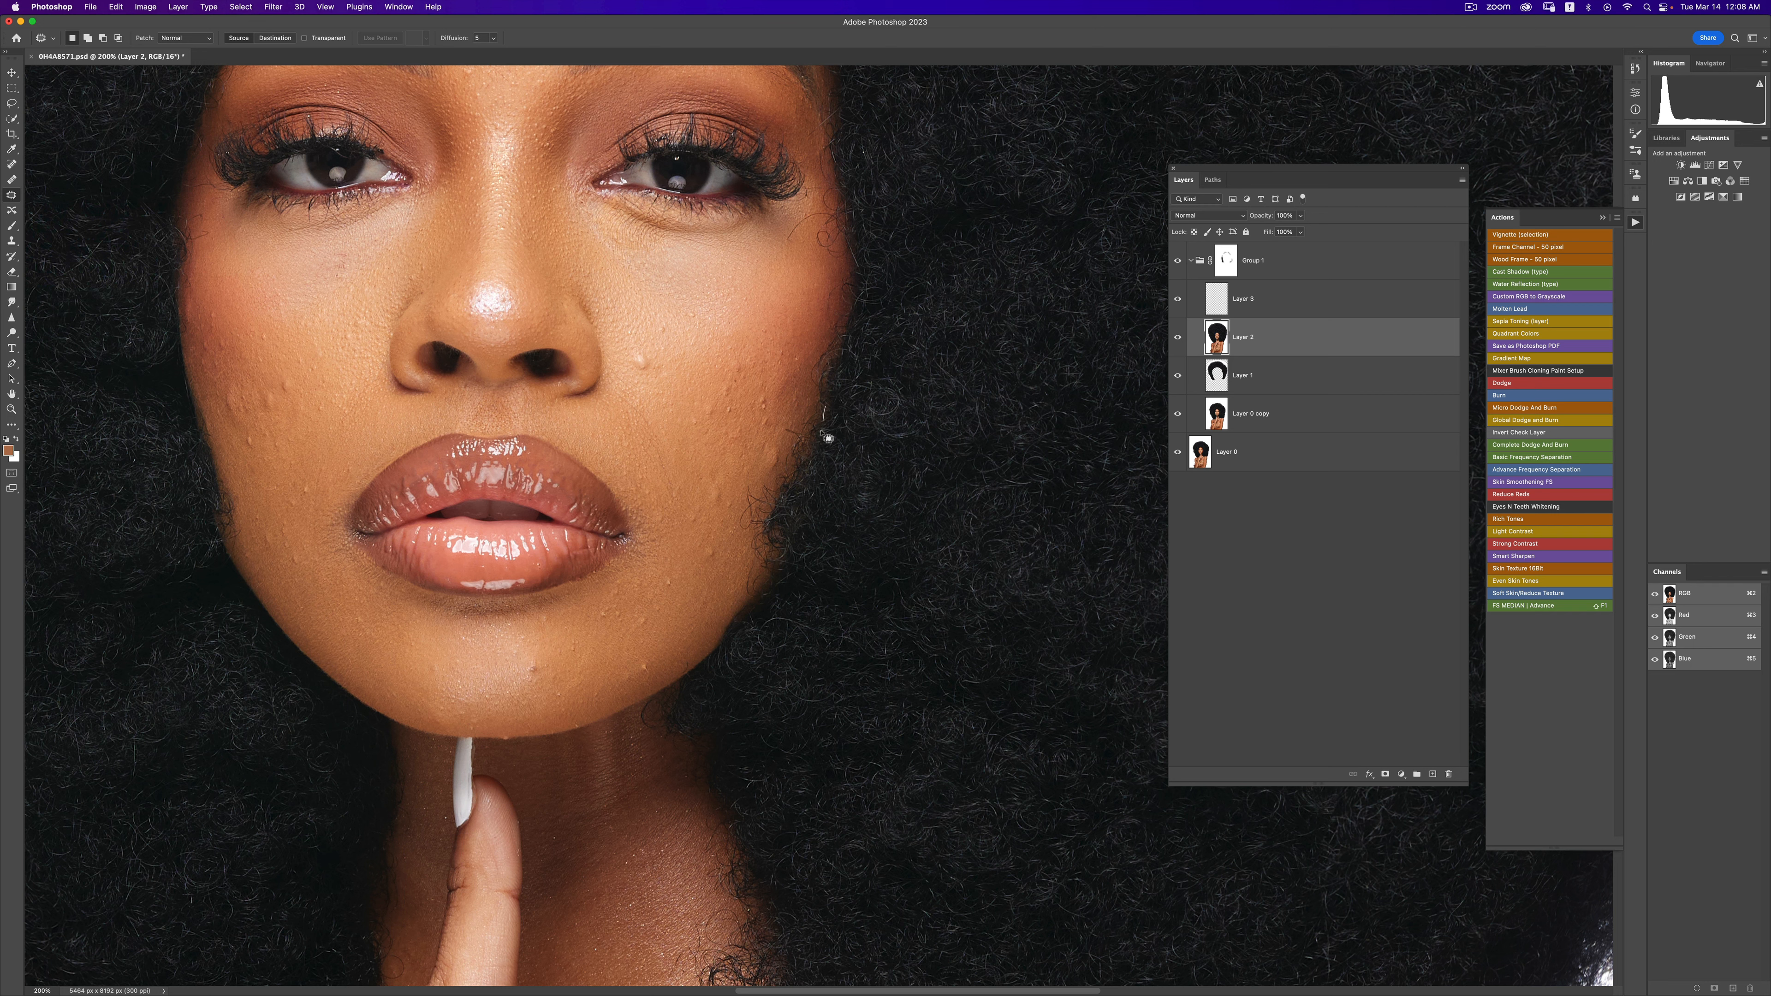
mouse_move(826, 436)
mouse_down()
mouse_move(747, 580)
mouse_move(730, 516)
mouse_move(824, 411)
mouse_up()
drag(799, 502, 729, 475)
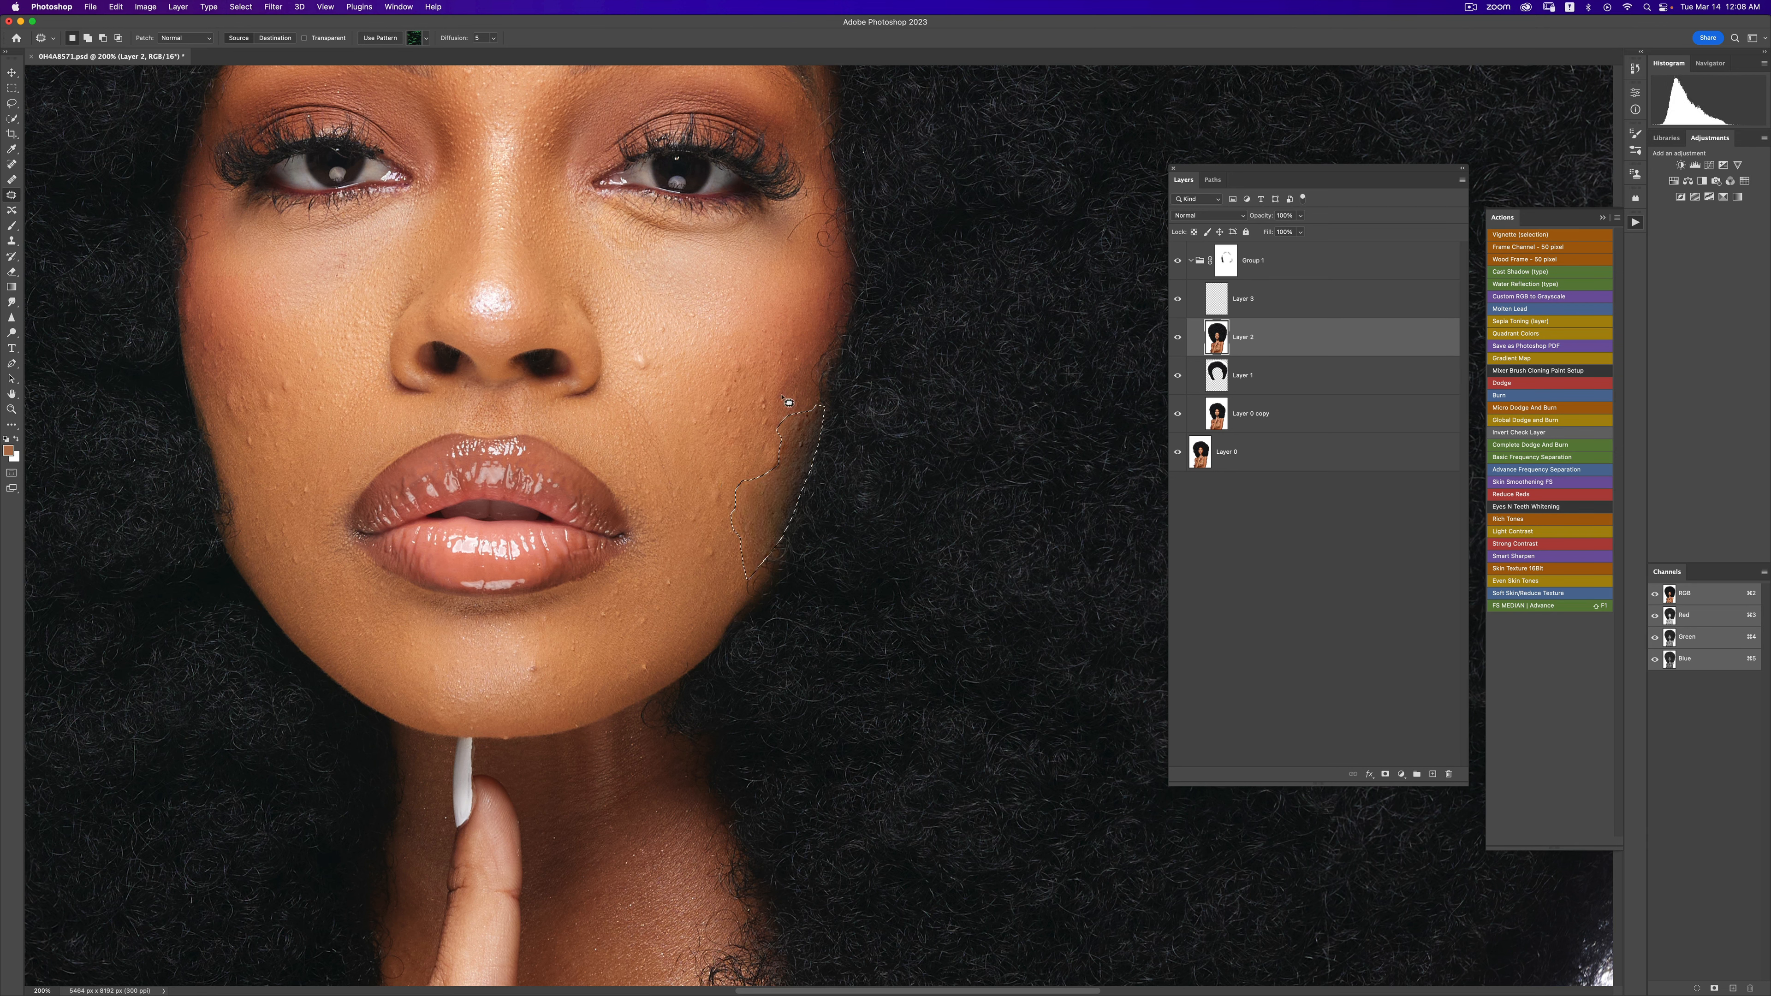
key(super+d)
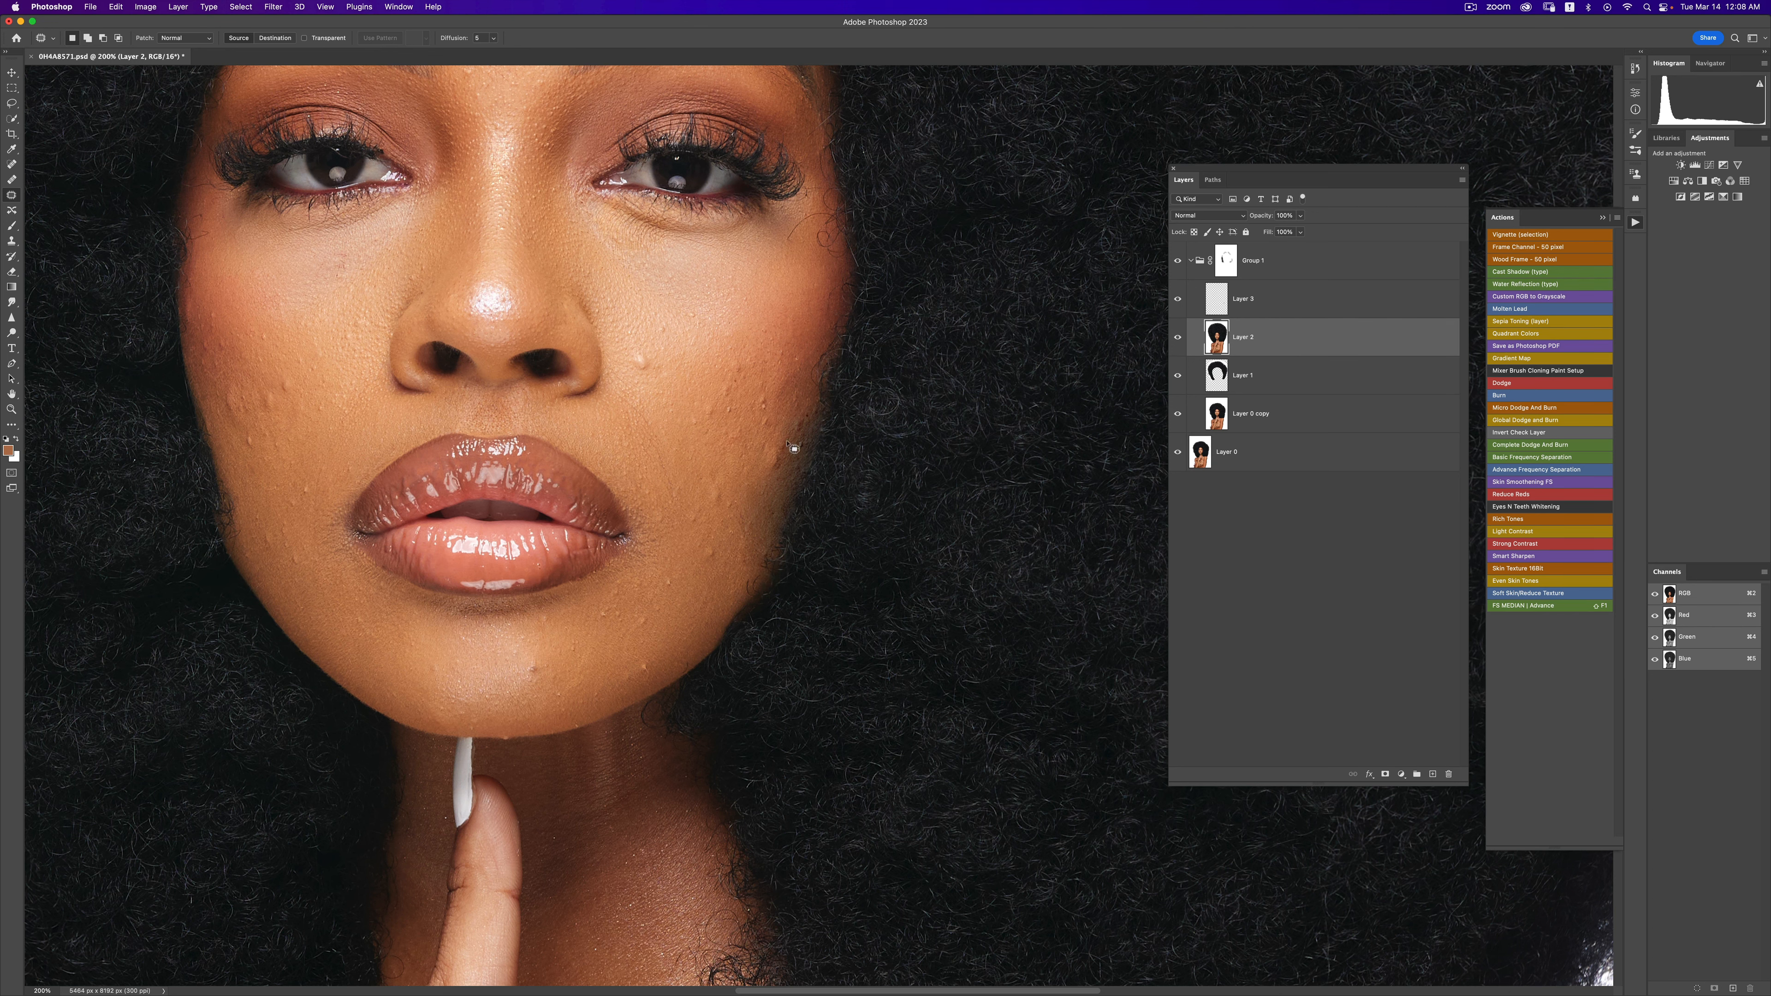
- Examine the patched jaw edge in the whole portrait and the hair edge along the opposite cheek up close
key(z)
alt+click(777, 493)
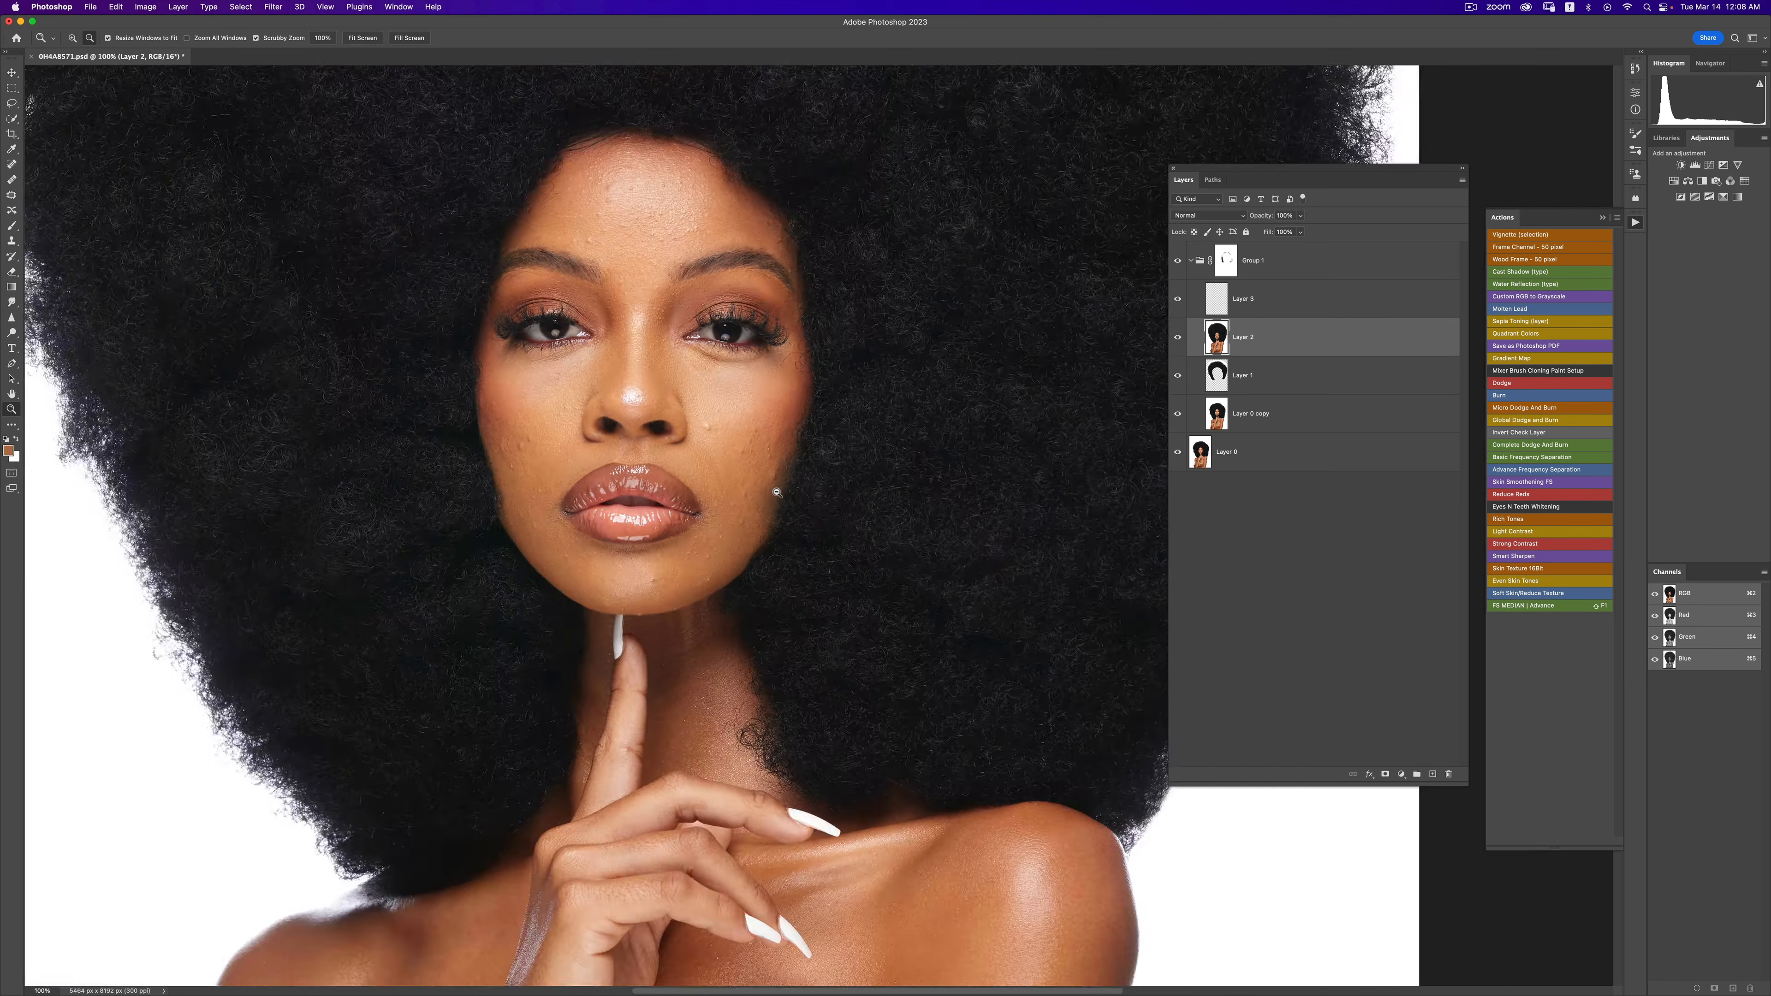
alt+click(777, 492)
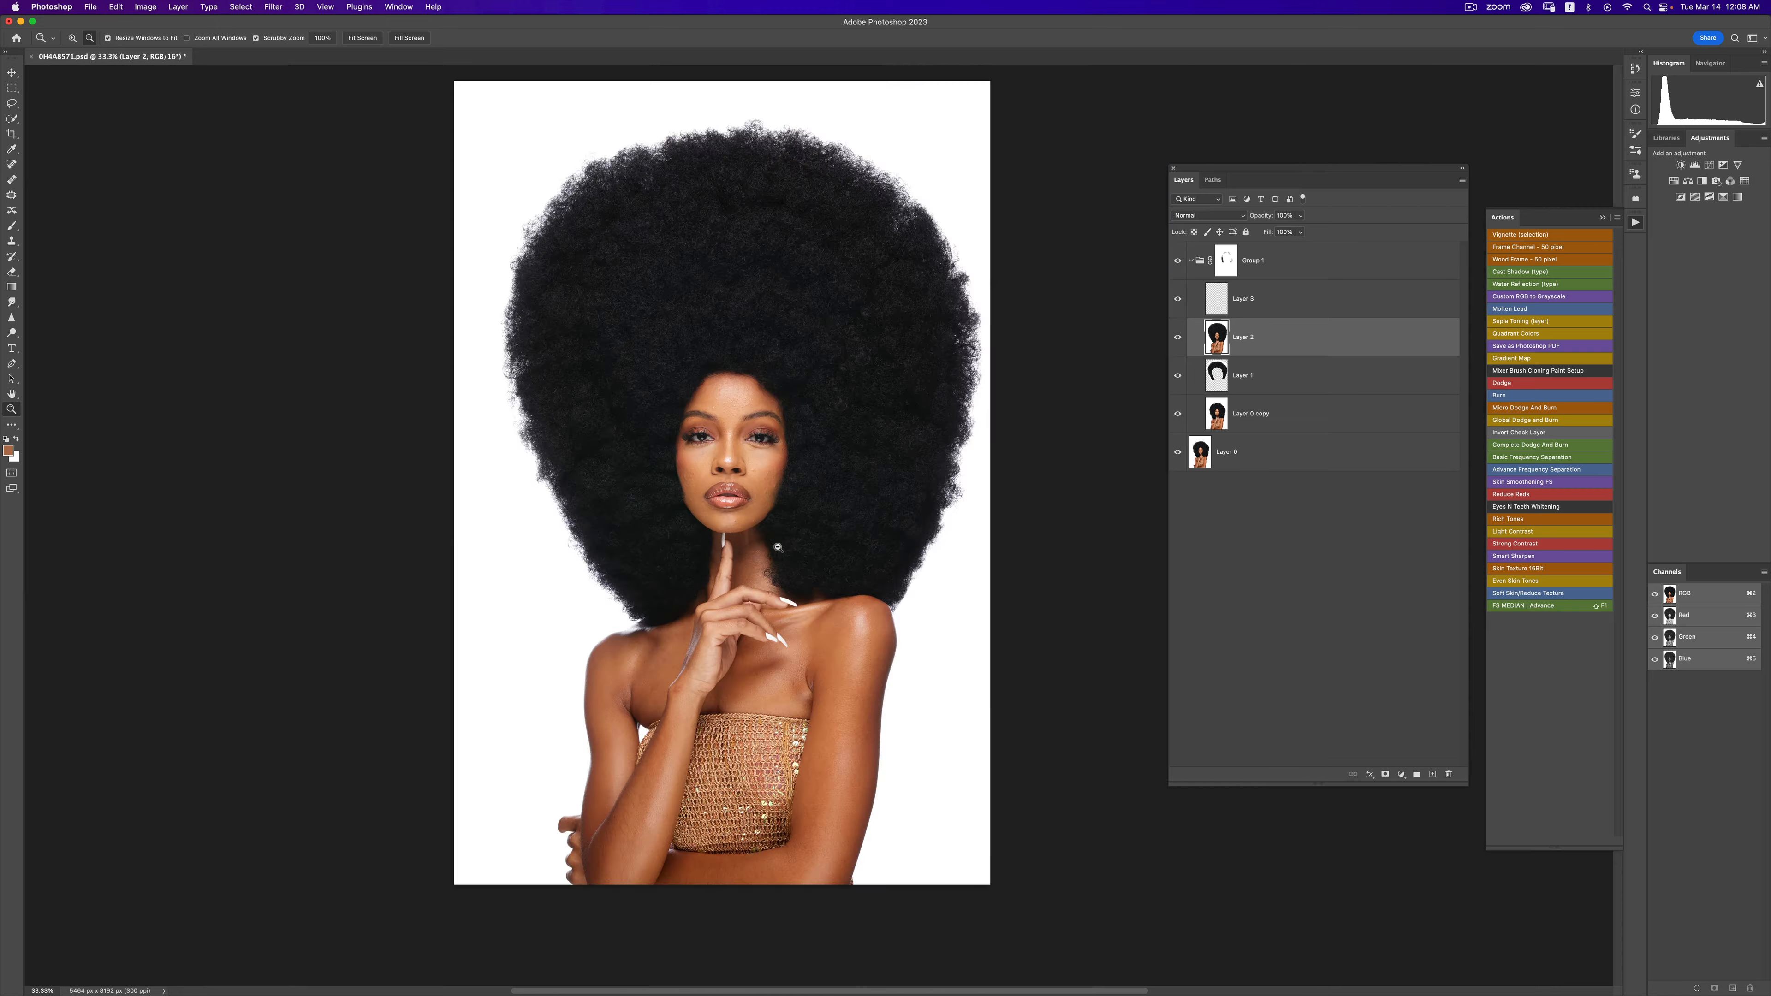
alt+click(756, 520)
click(711, 492)
click(711, 491)
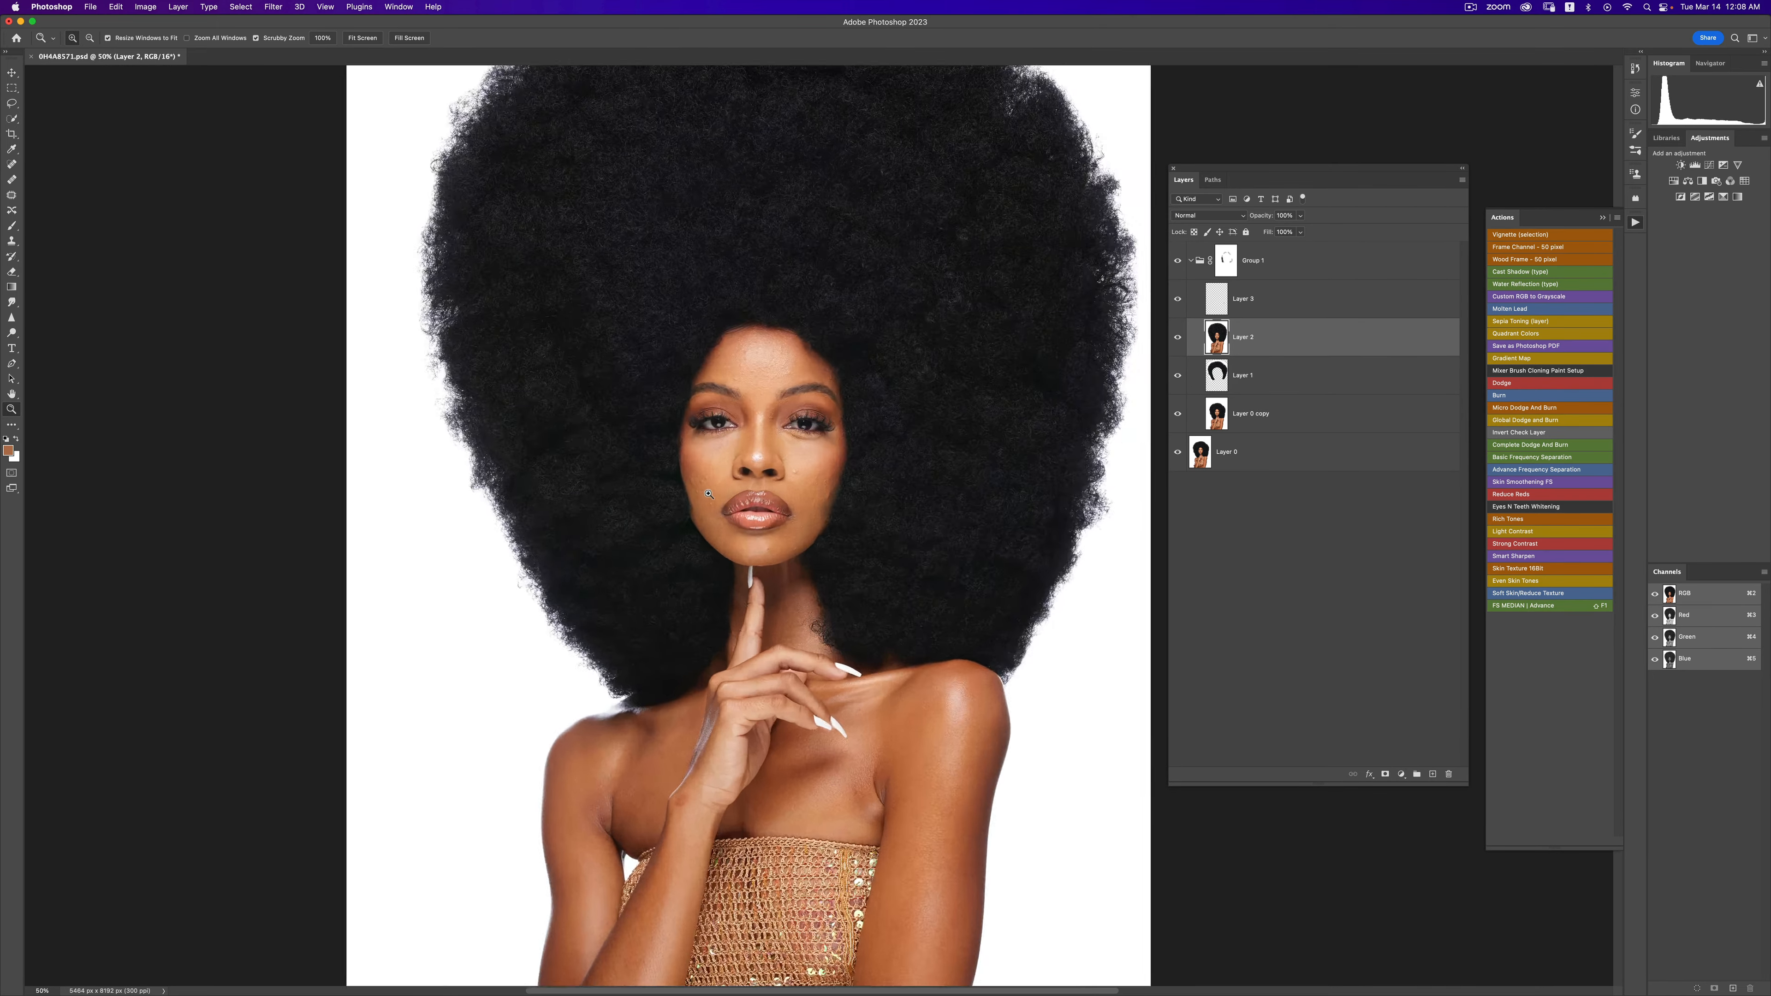
click(712, 491)
click(711, 491)
click(712, 491)
key(j)
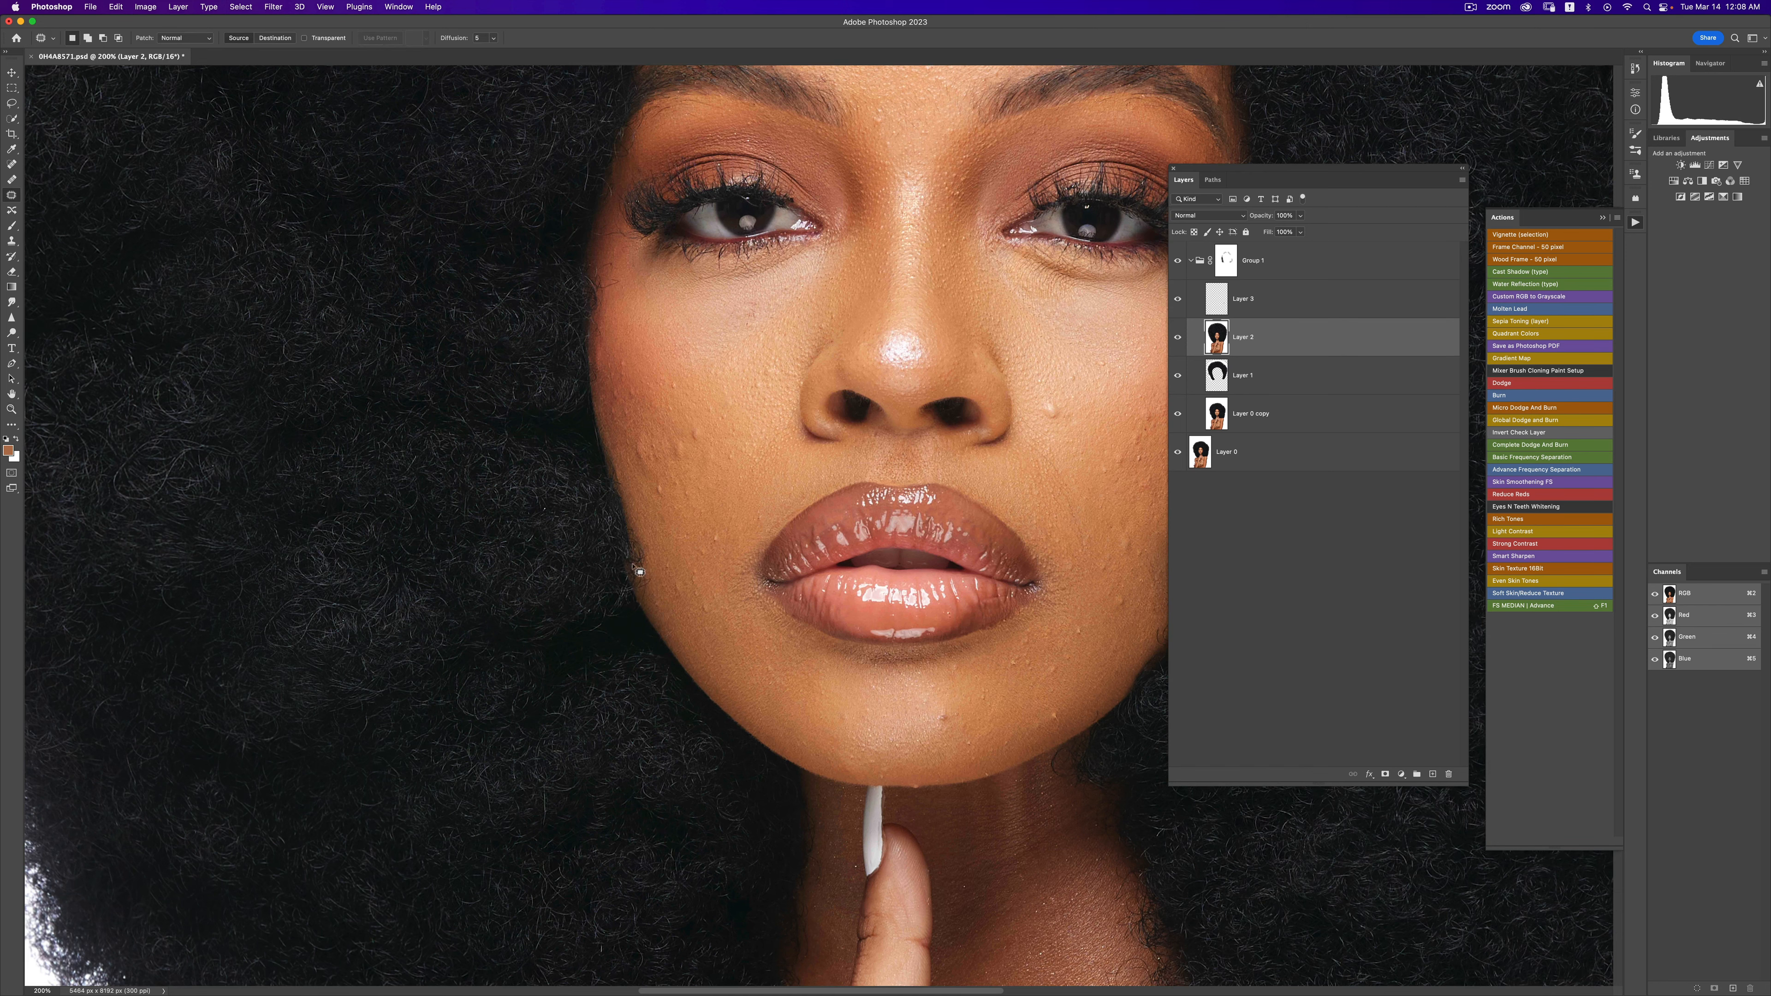
key(z)
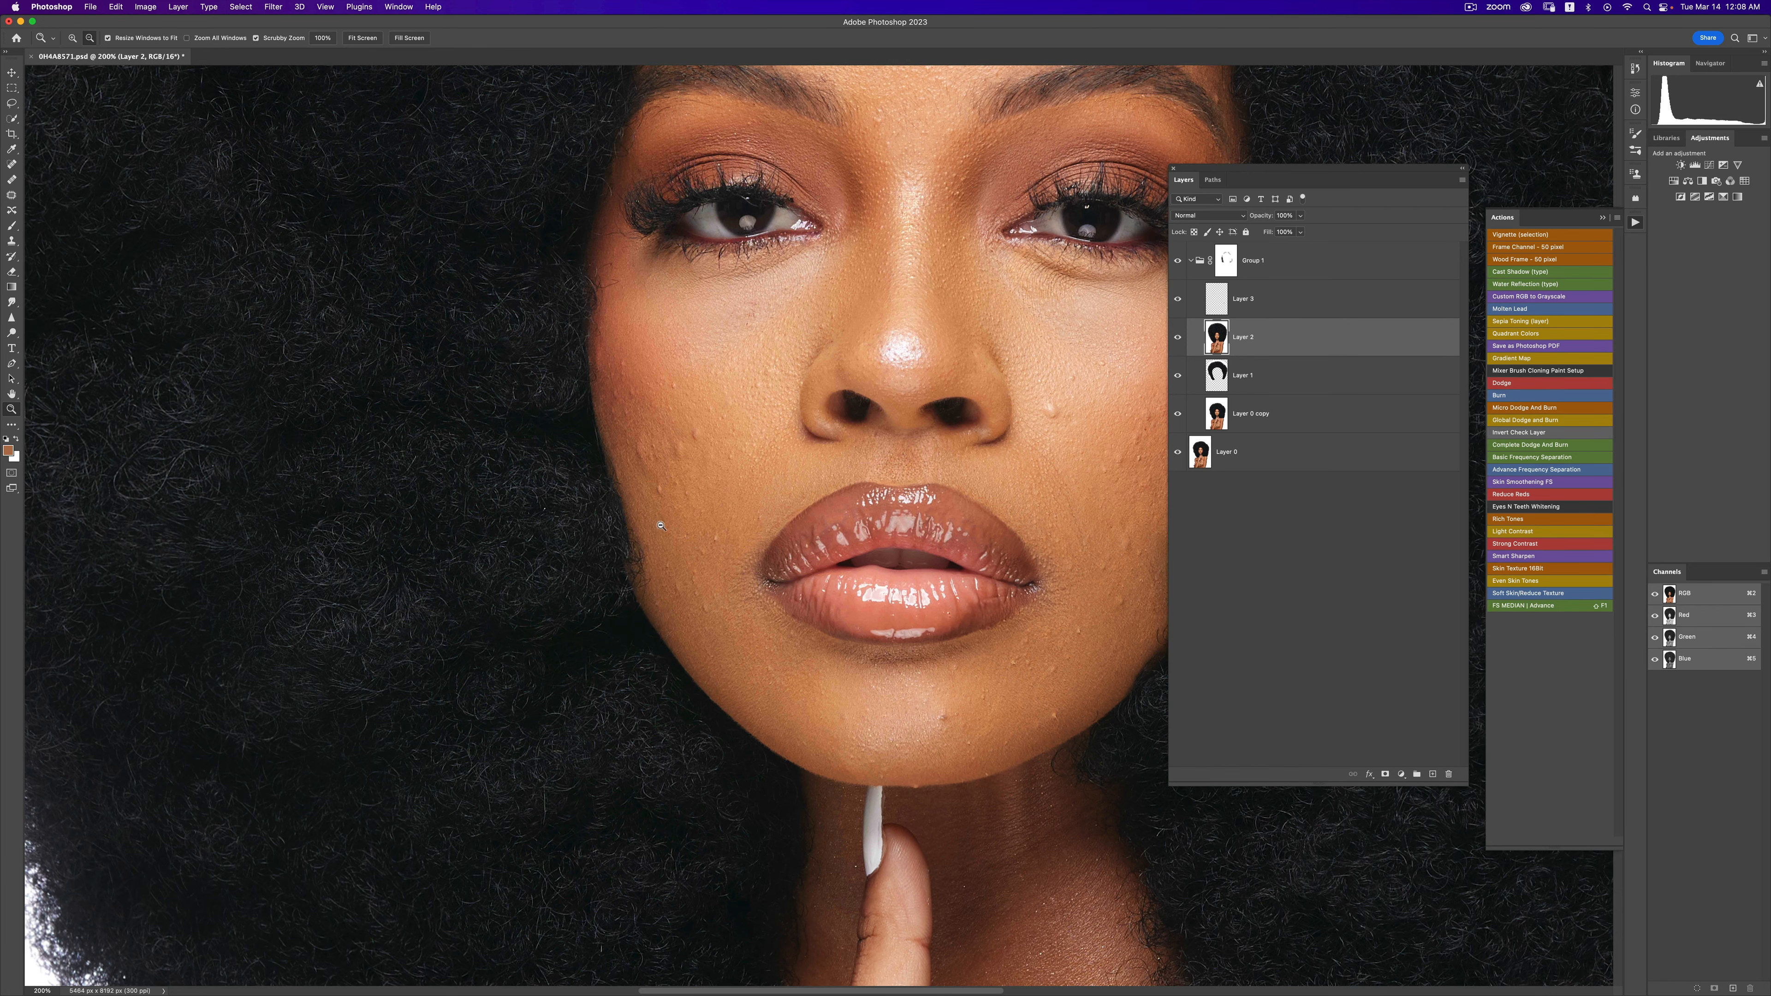
alt+click(660, 529)
alt+click(659, 529)
alt+click(659, 529)
alt+click(663, 529)
key(j)
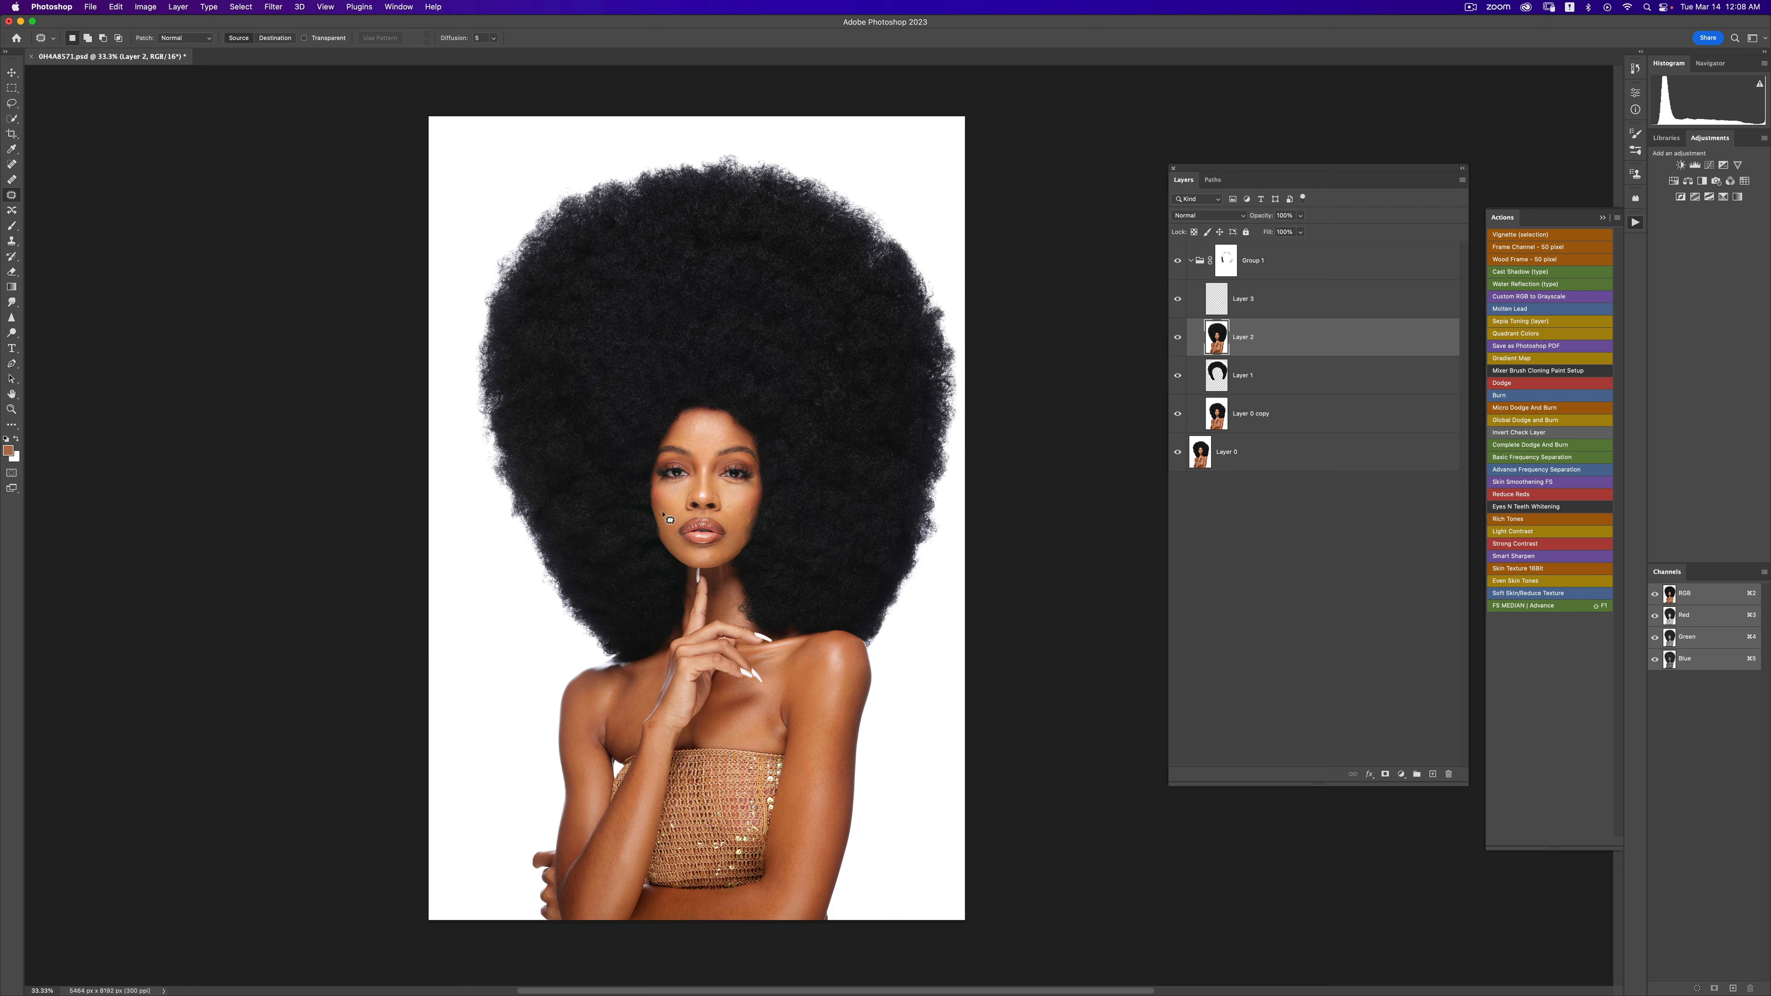
- Collapse Group 1, stamp all visible layers into a new layer above it, and run the FS MEDIAN | Advance action
click(1191, 262)
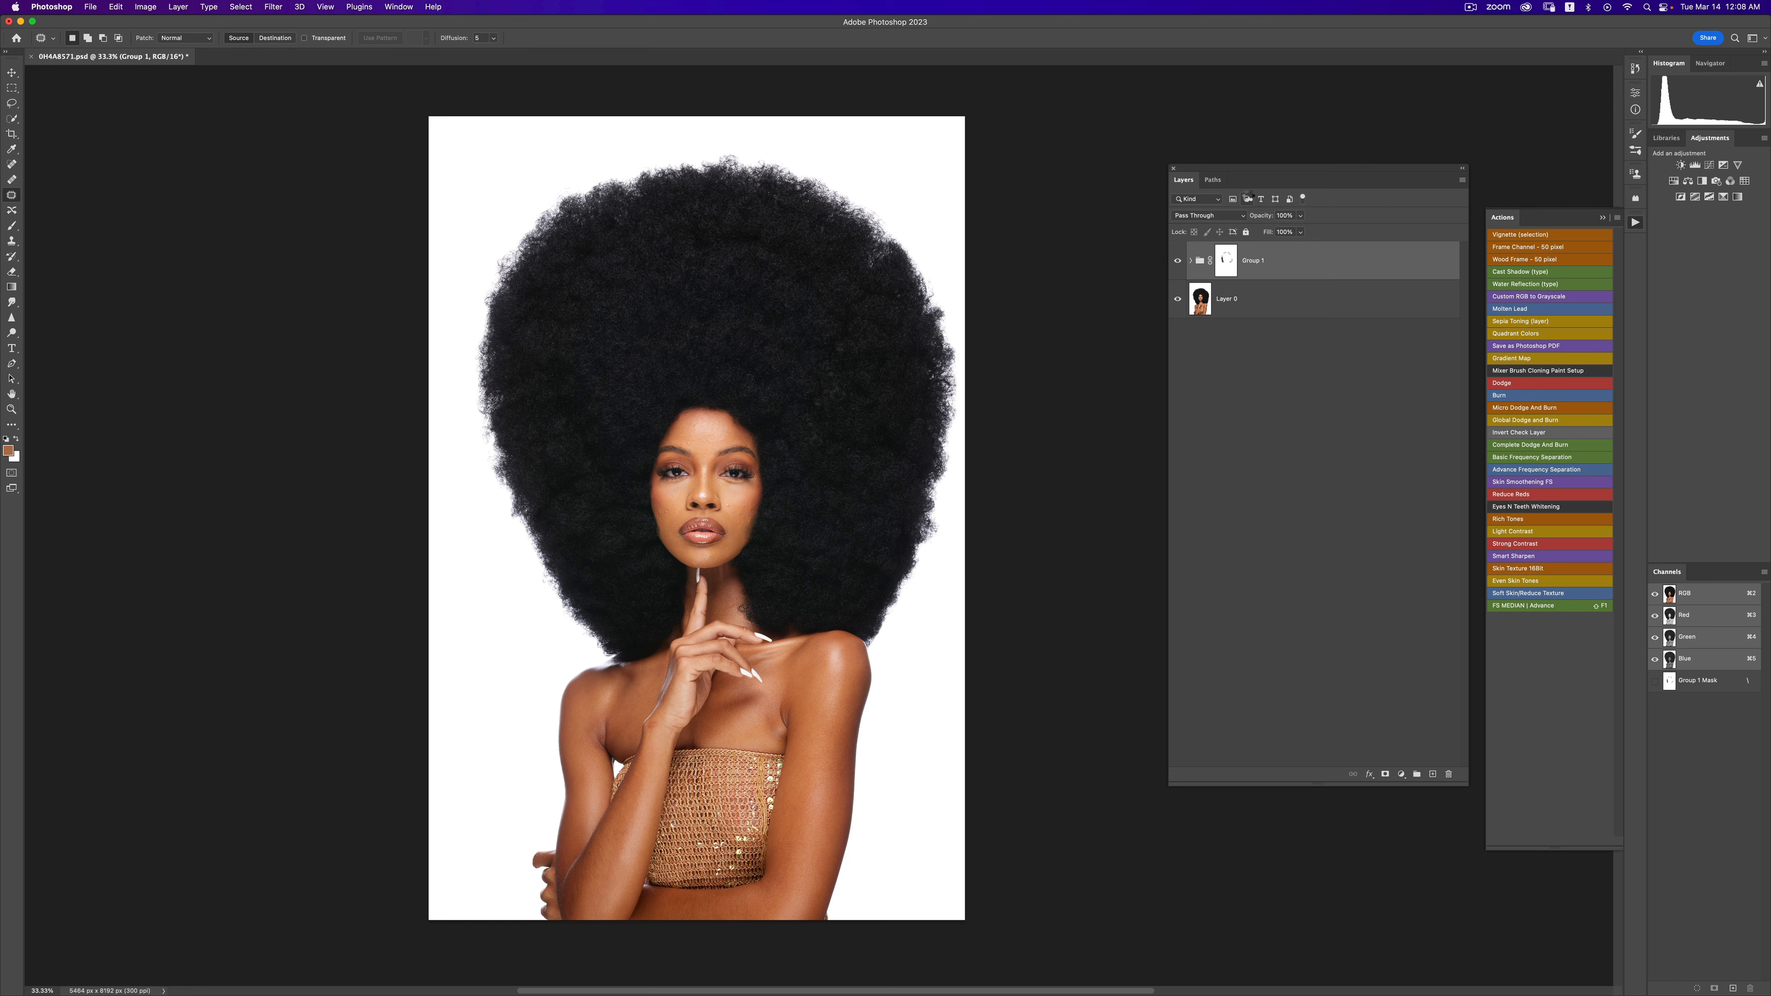
key(super+alt+shift+e)
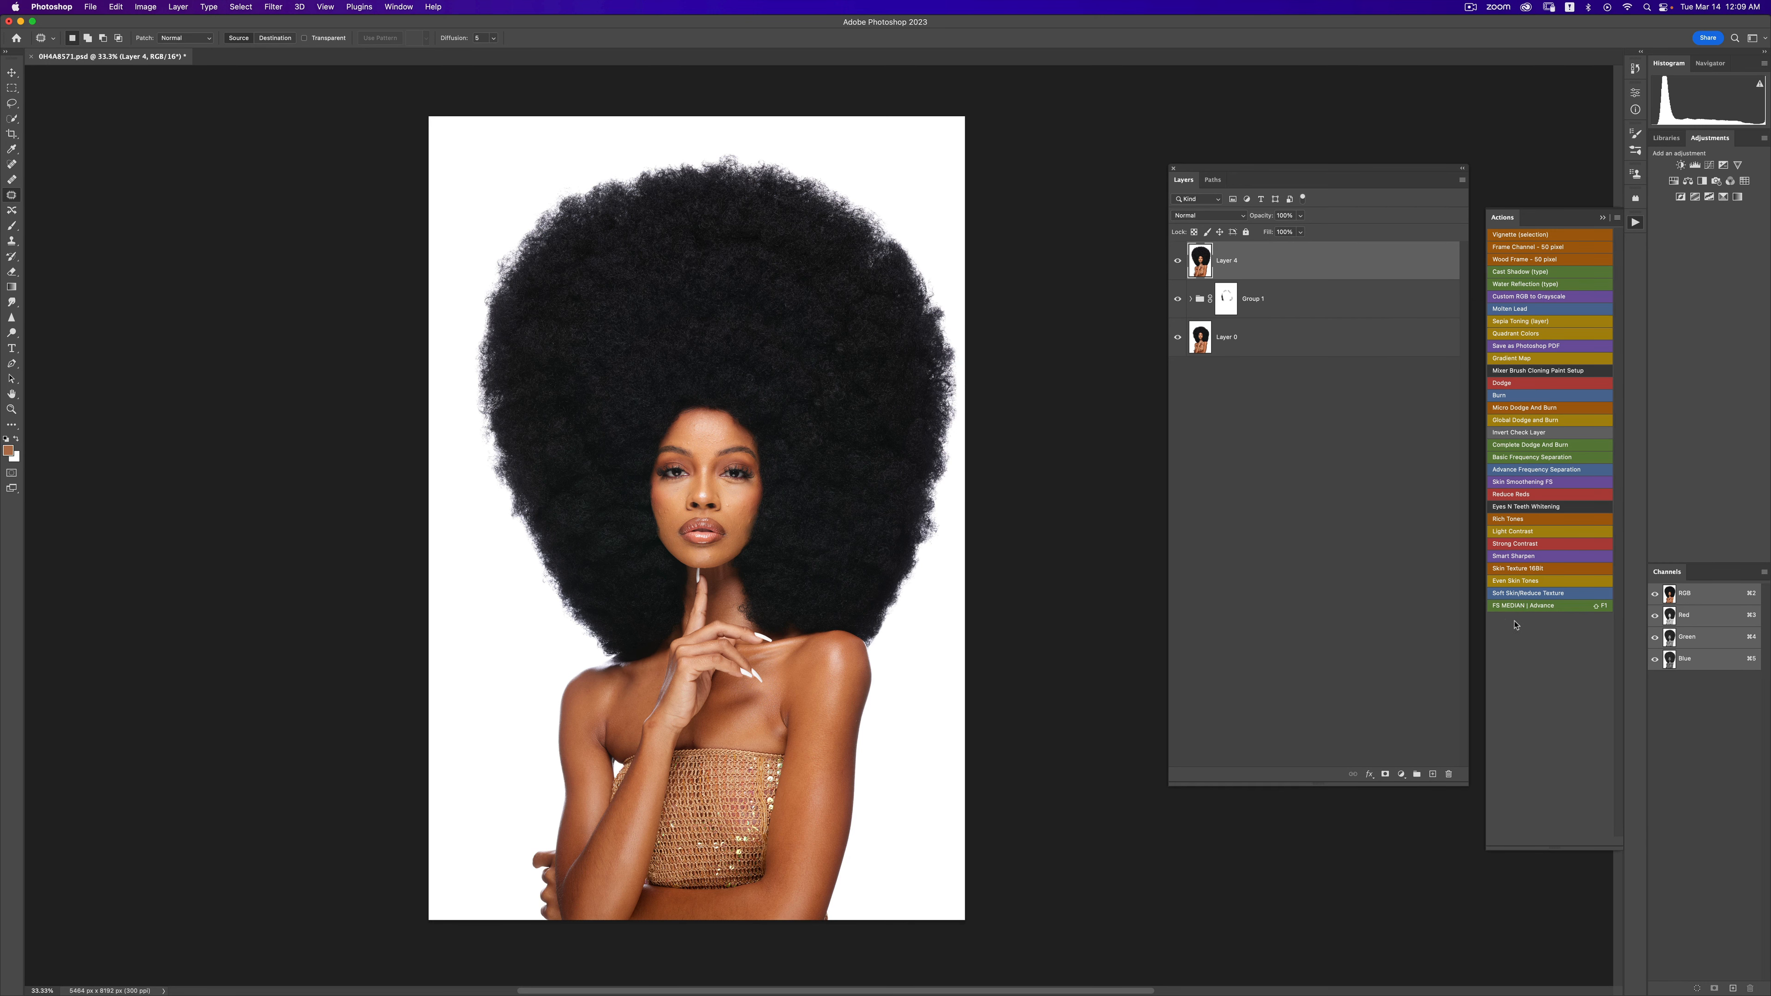
key(shift+F1)
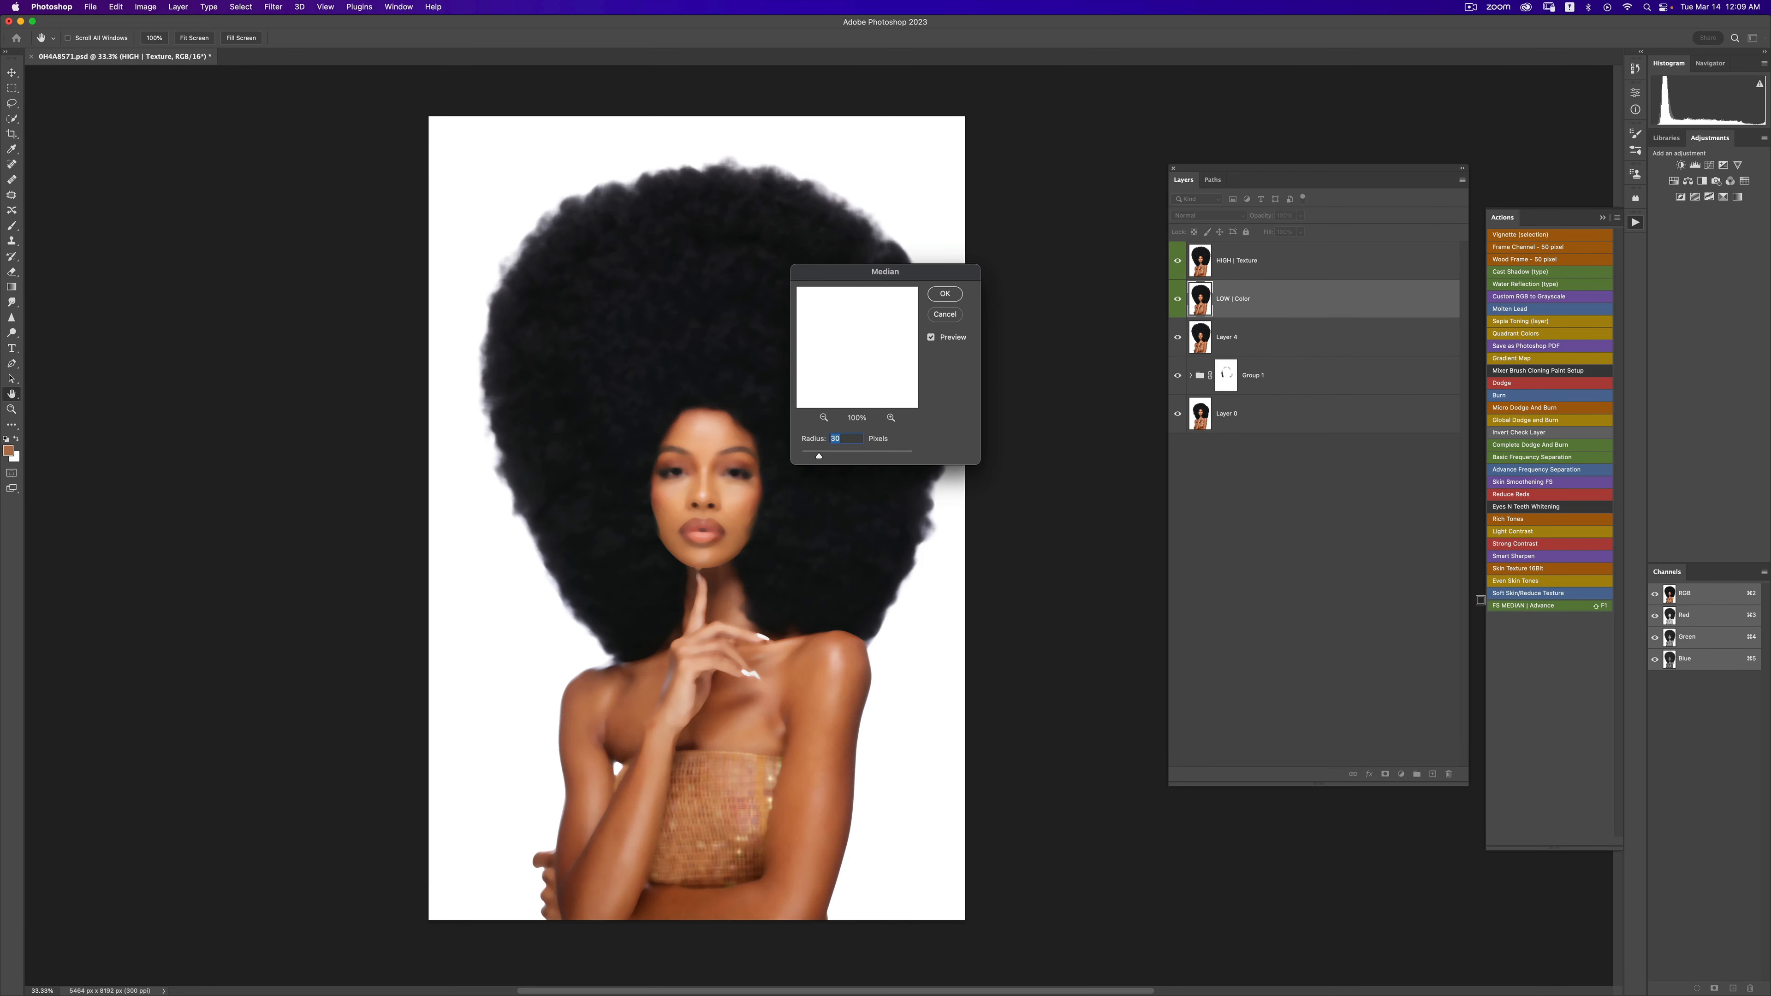
- Preview the Median filter on the nose, cheeks and eyes at low and high radii, and set the radius to 13 pixels
click(703, 499)
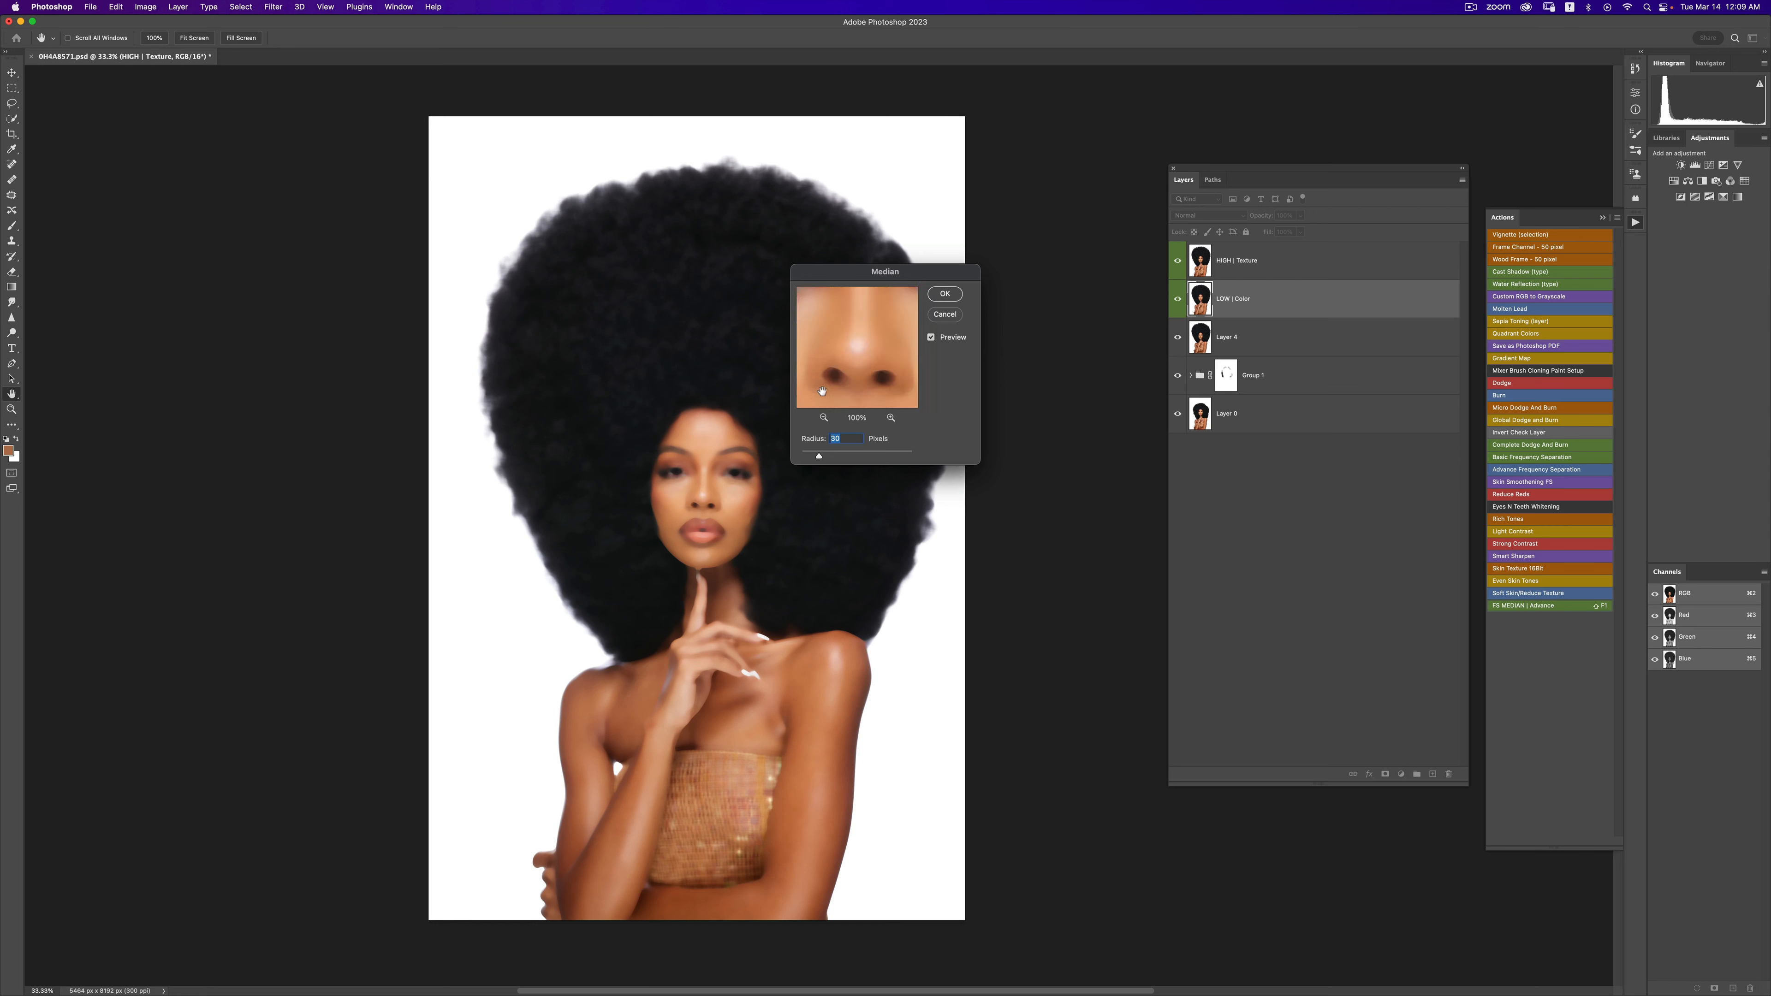
drag(840, 385, 842, 360)
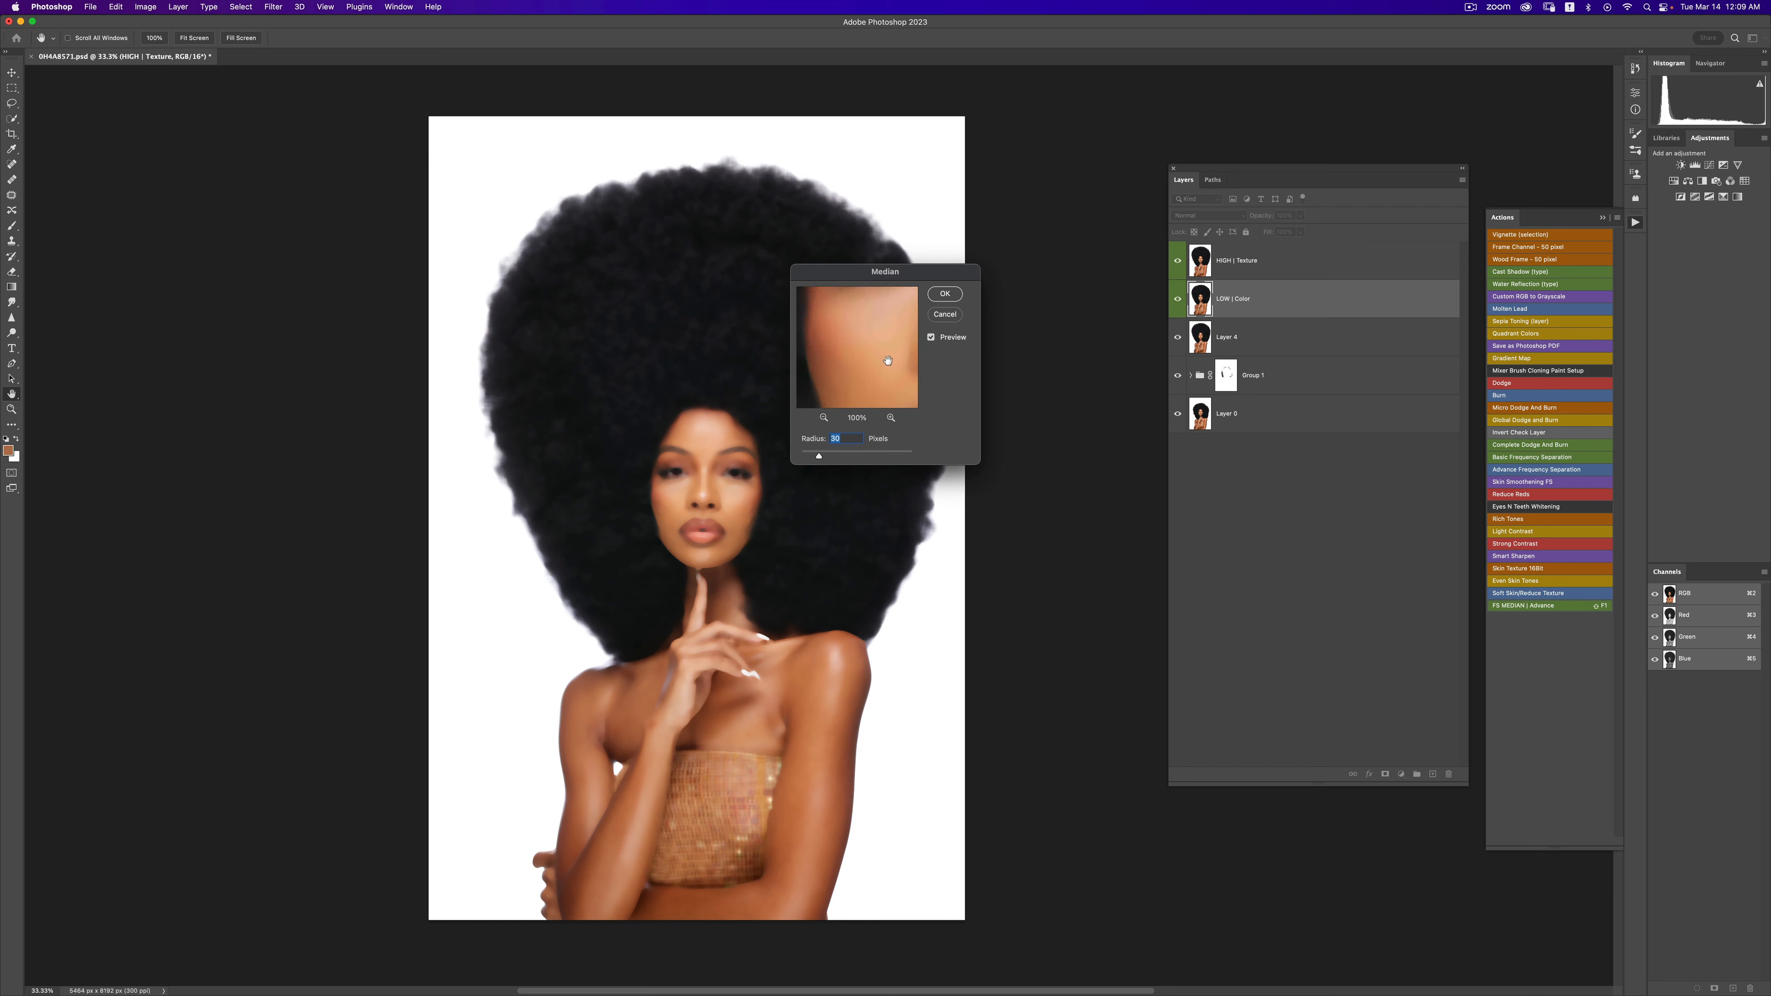
drag(828, 358, 850, 345)
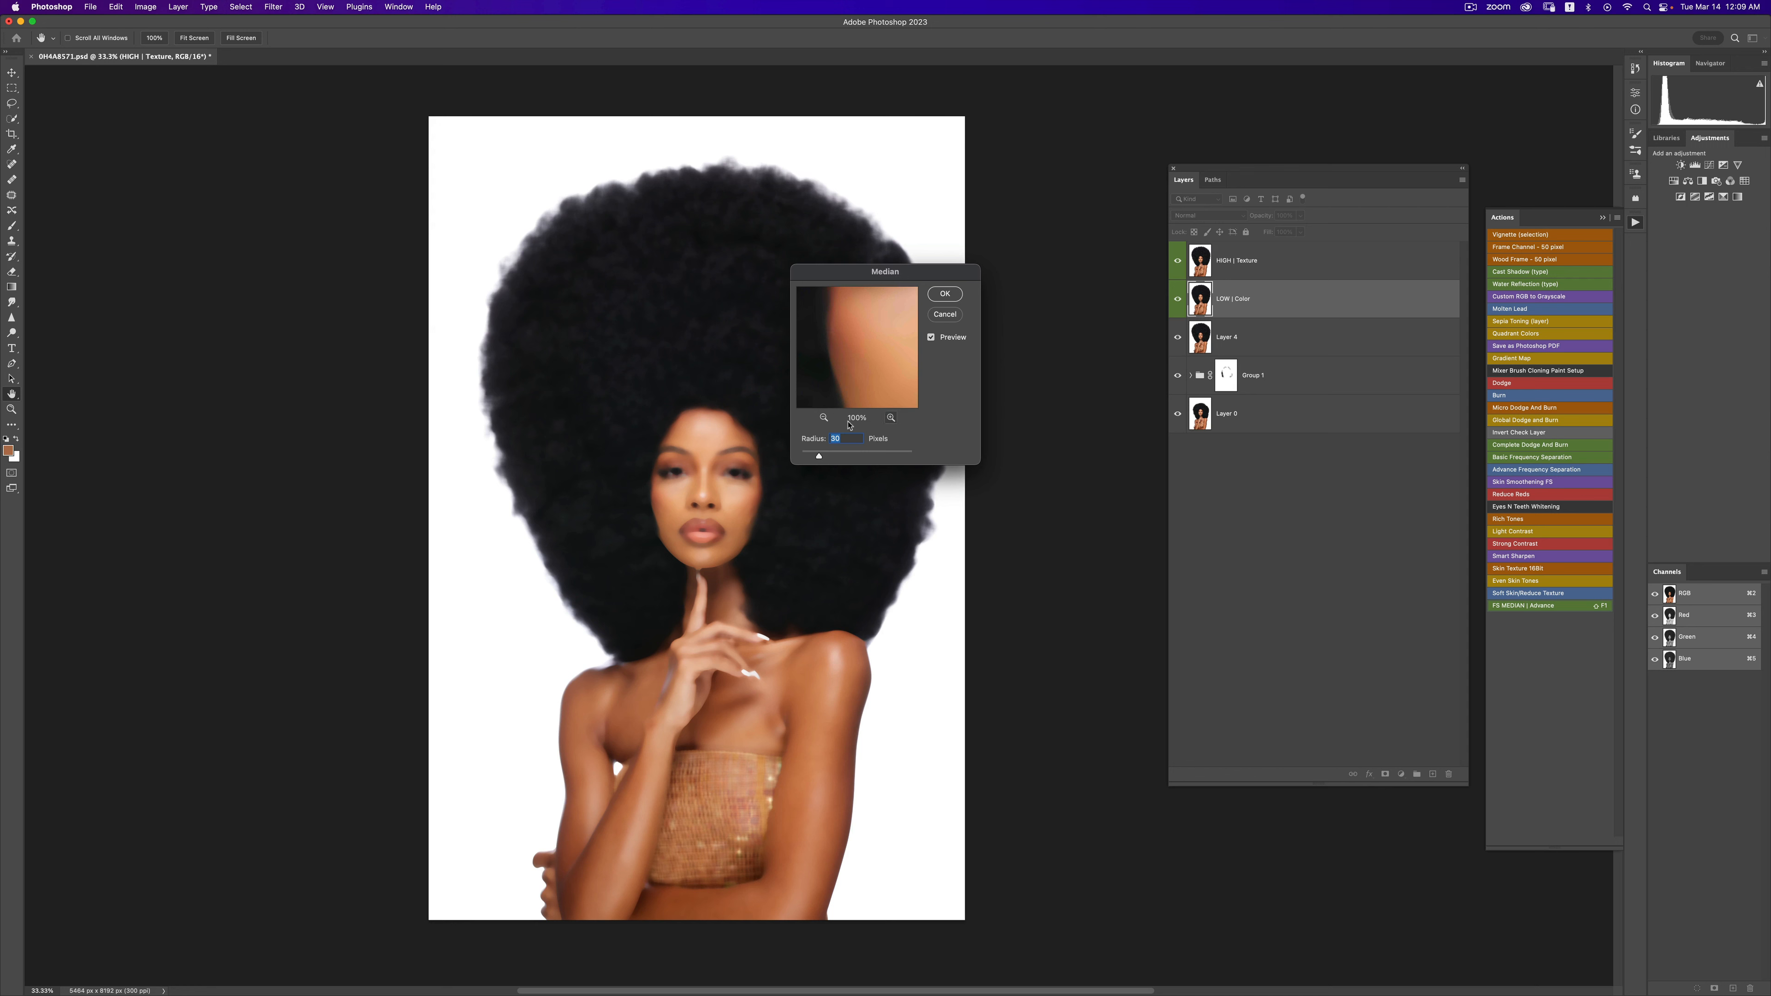
drag(820, 458, 814, 463)
click(706, 483)
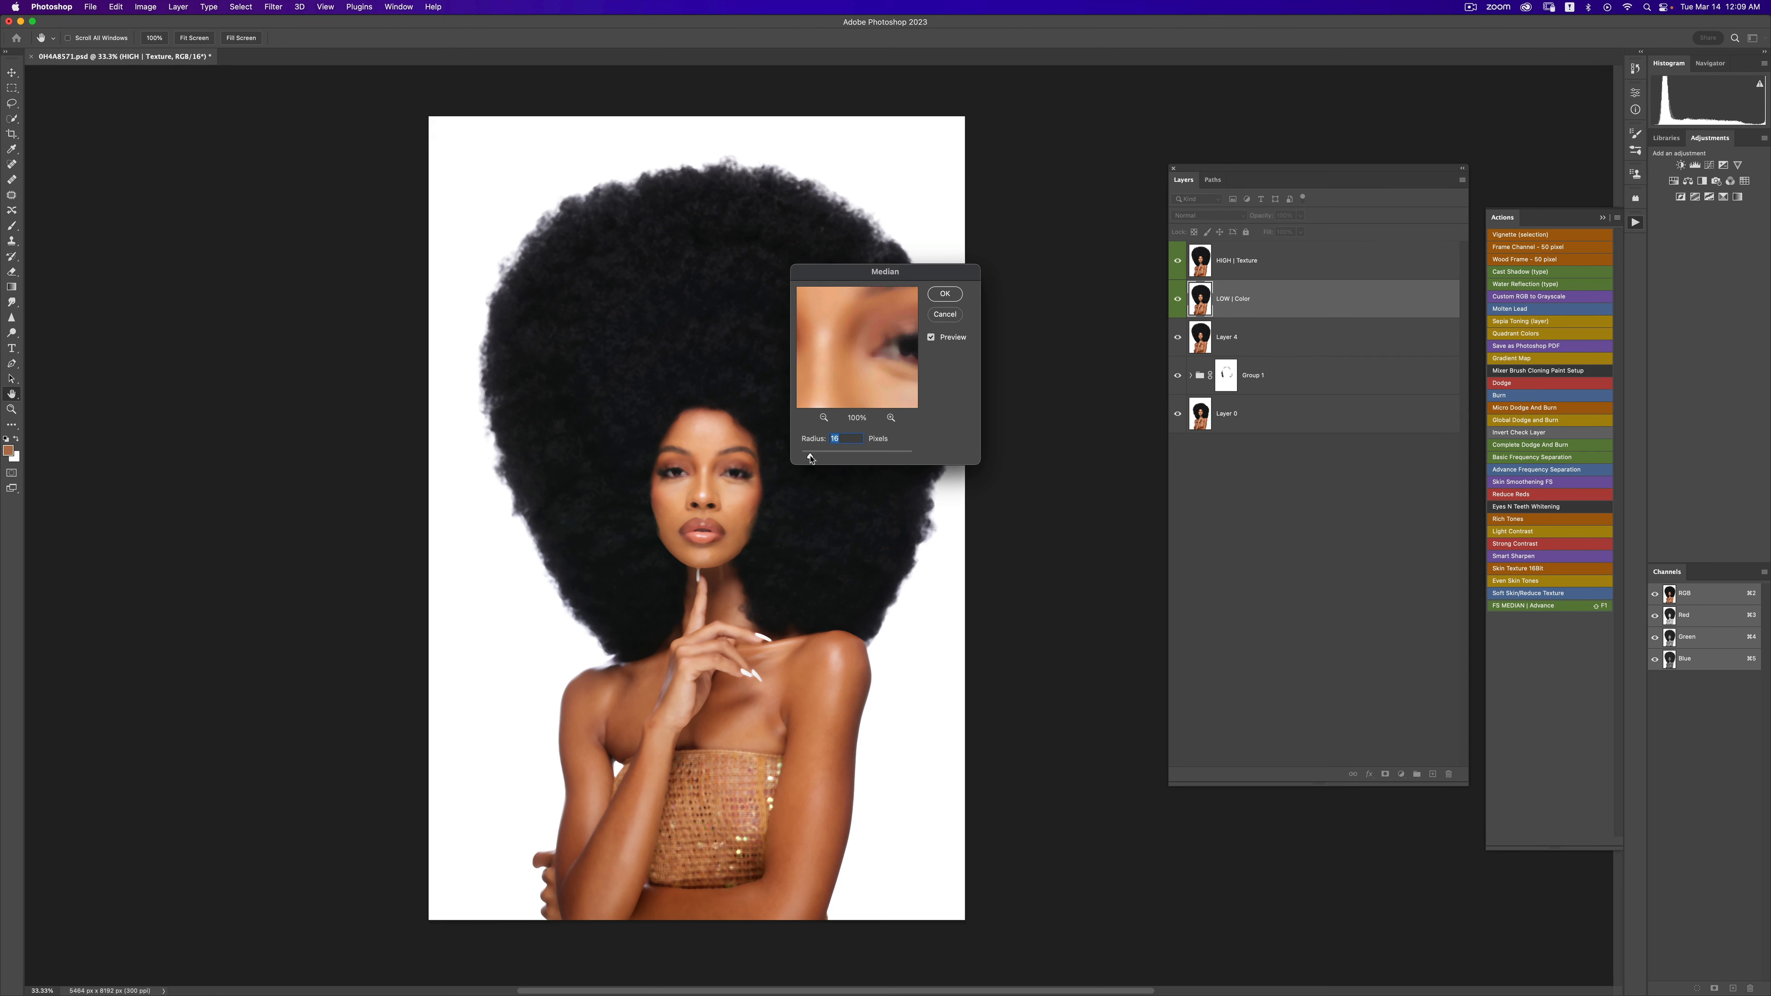
drag(809, 454, 857, 455)
key(Down)
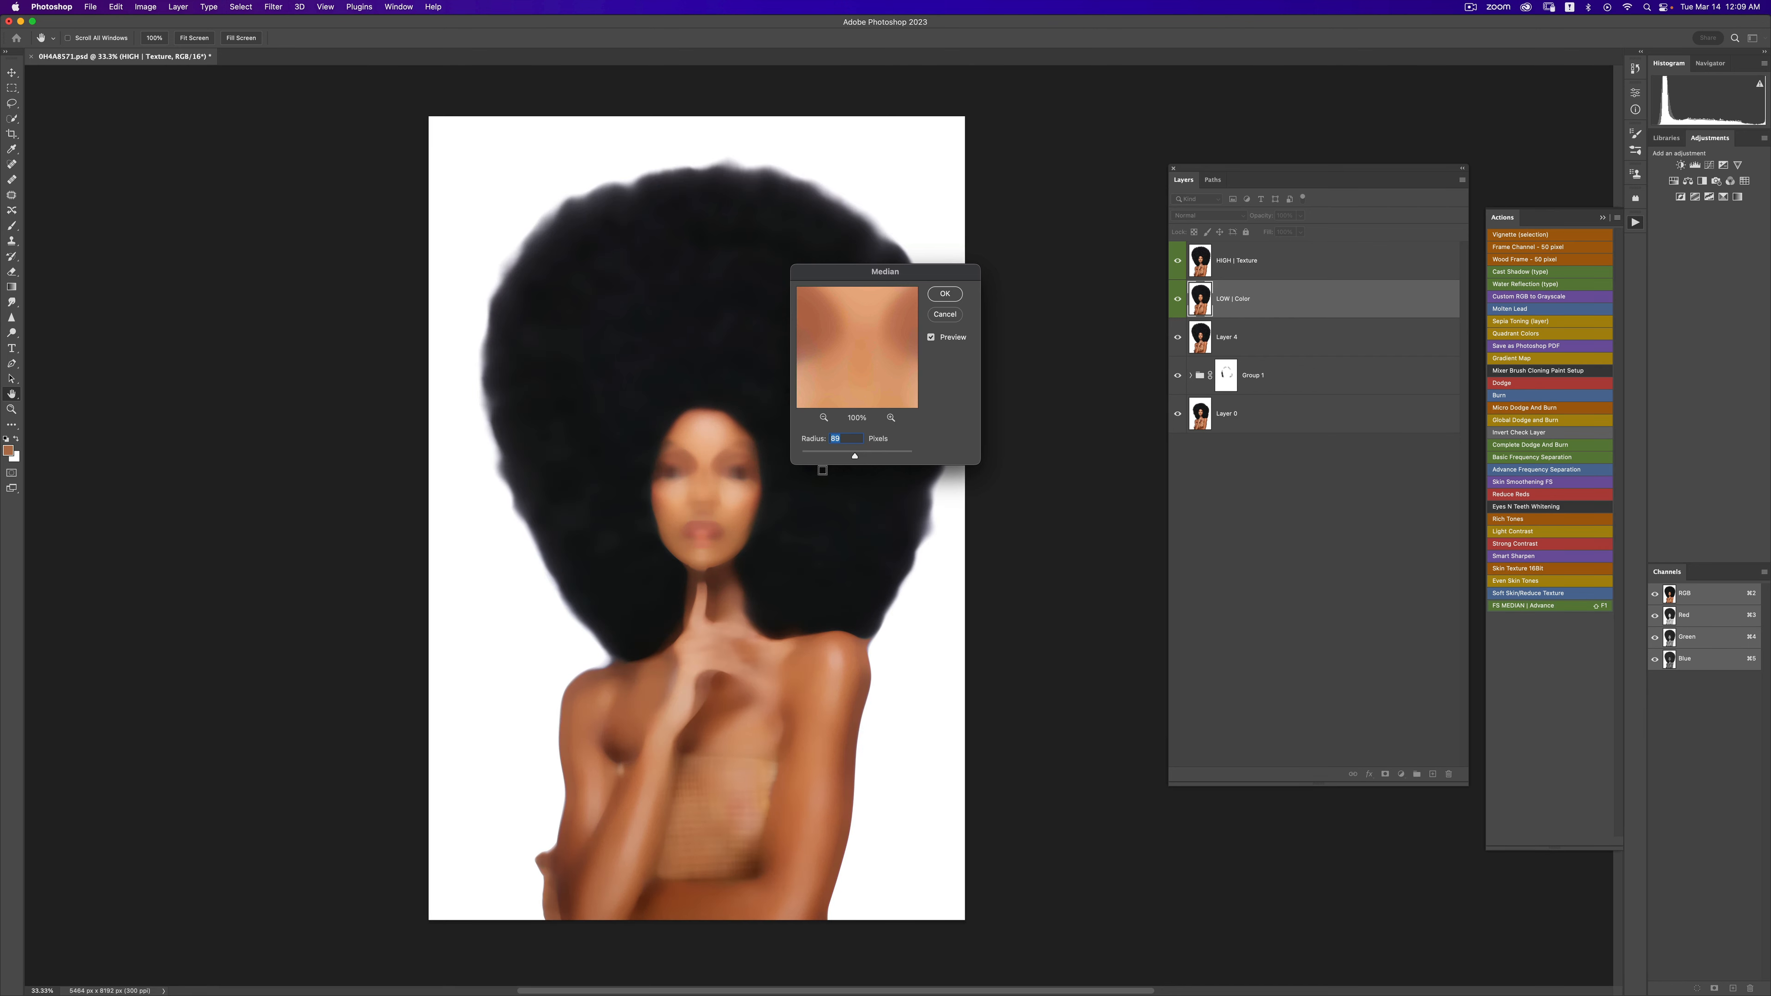
drag(856, 458, 808, 463)
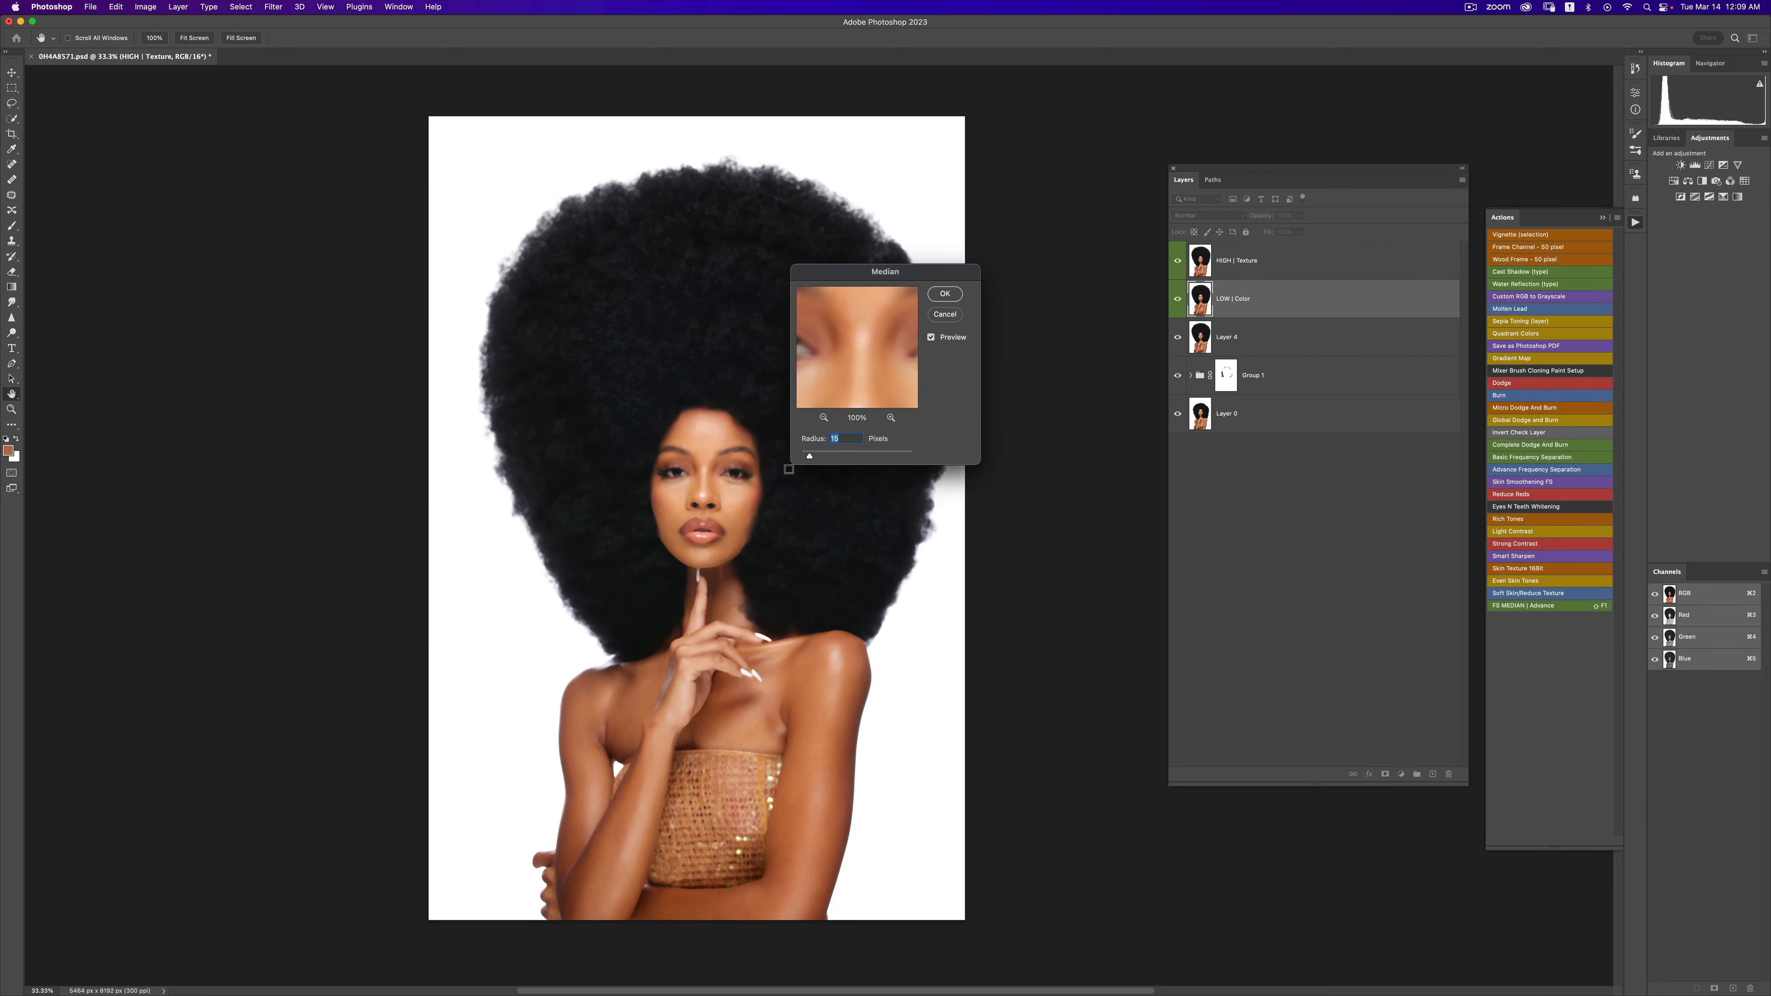
click(732, 511)
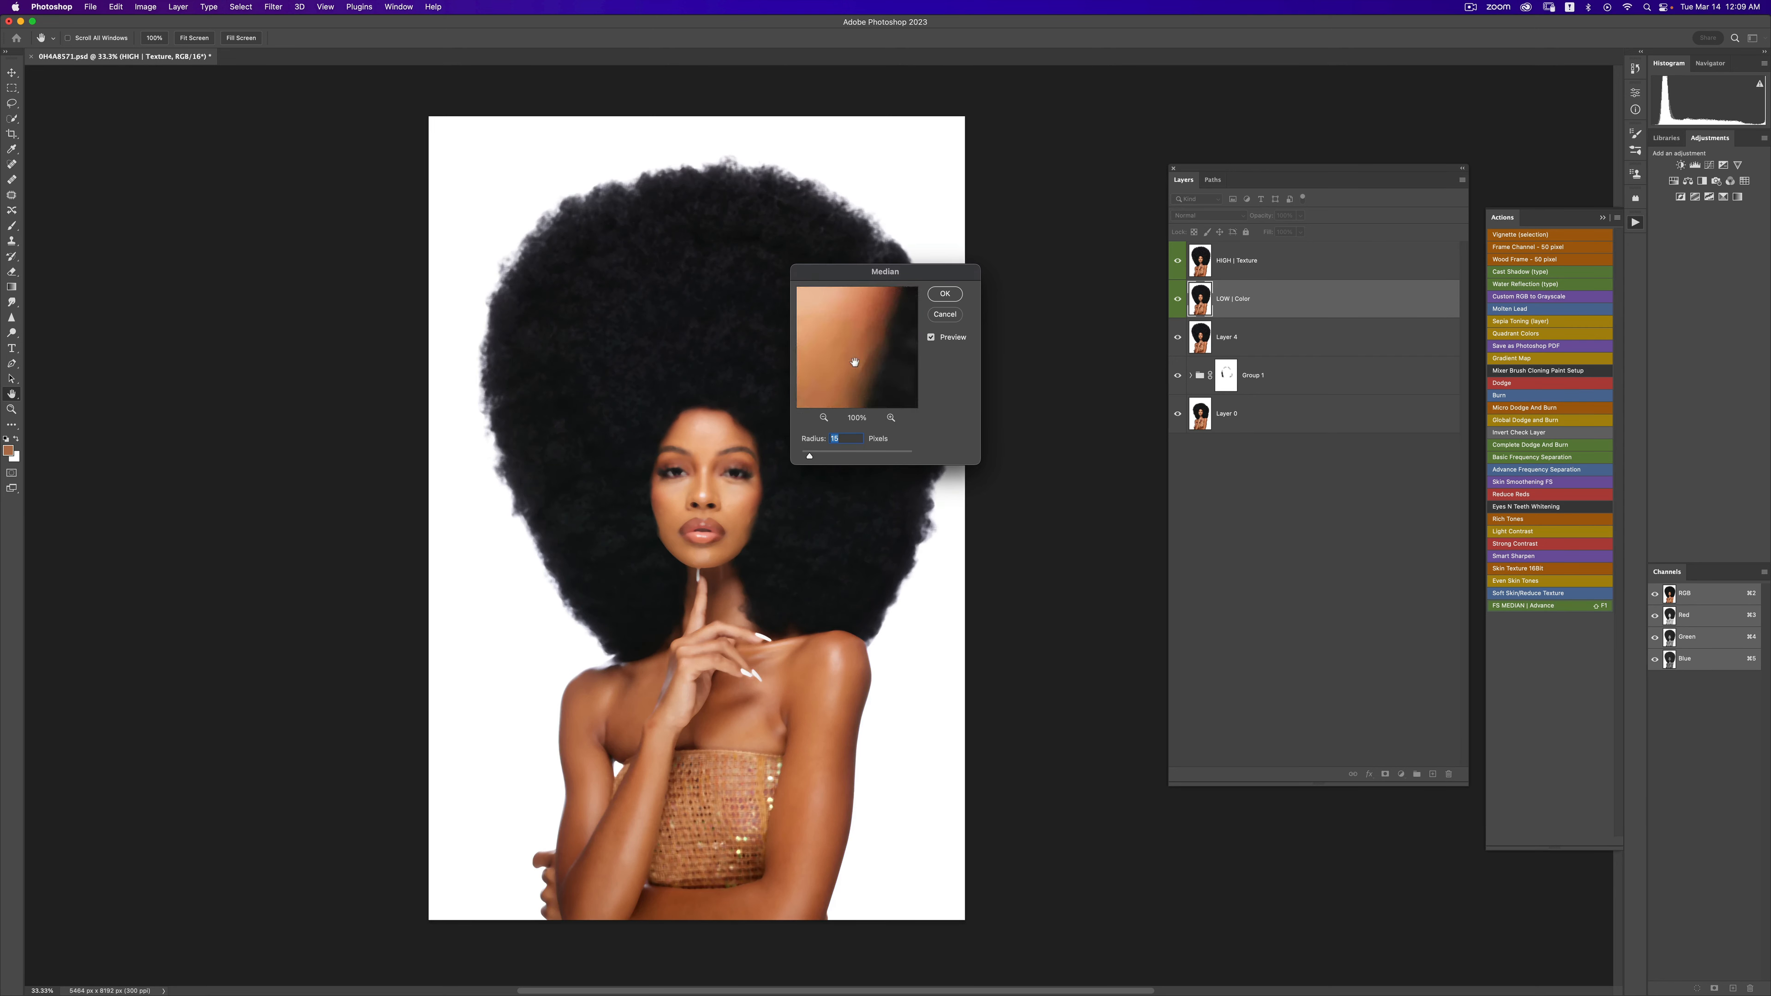
drag(818, 360, 874, 372)
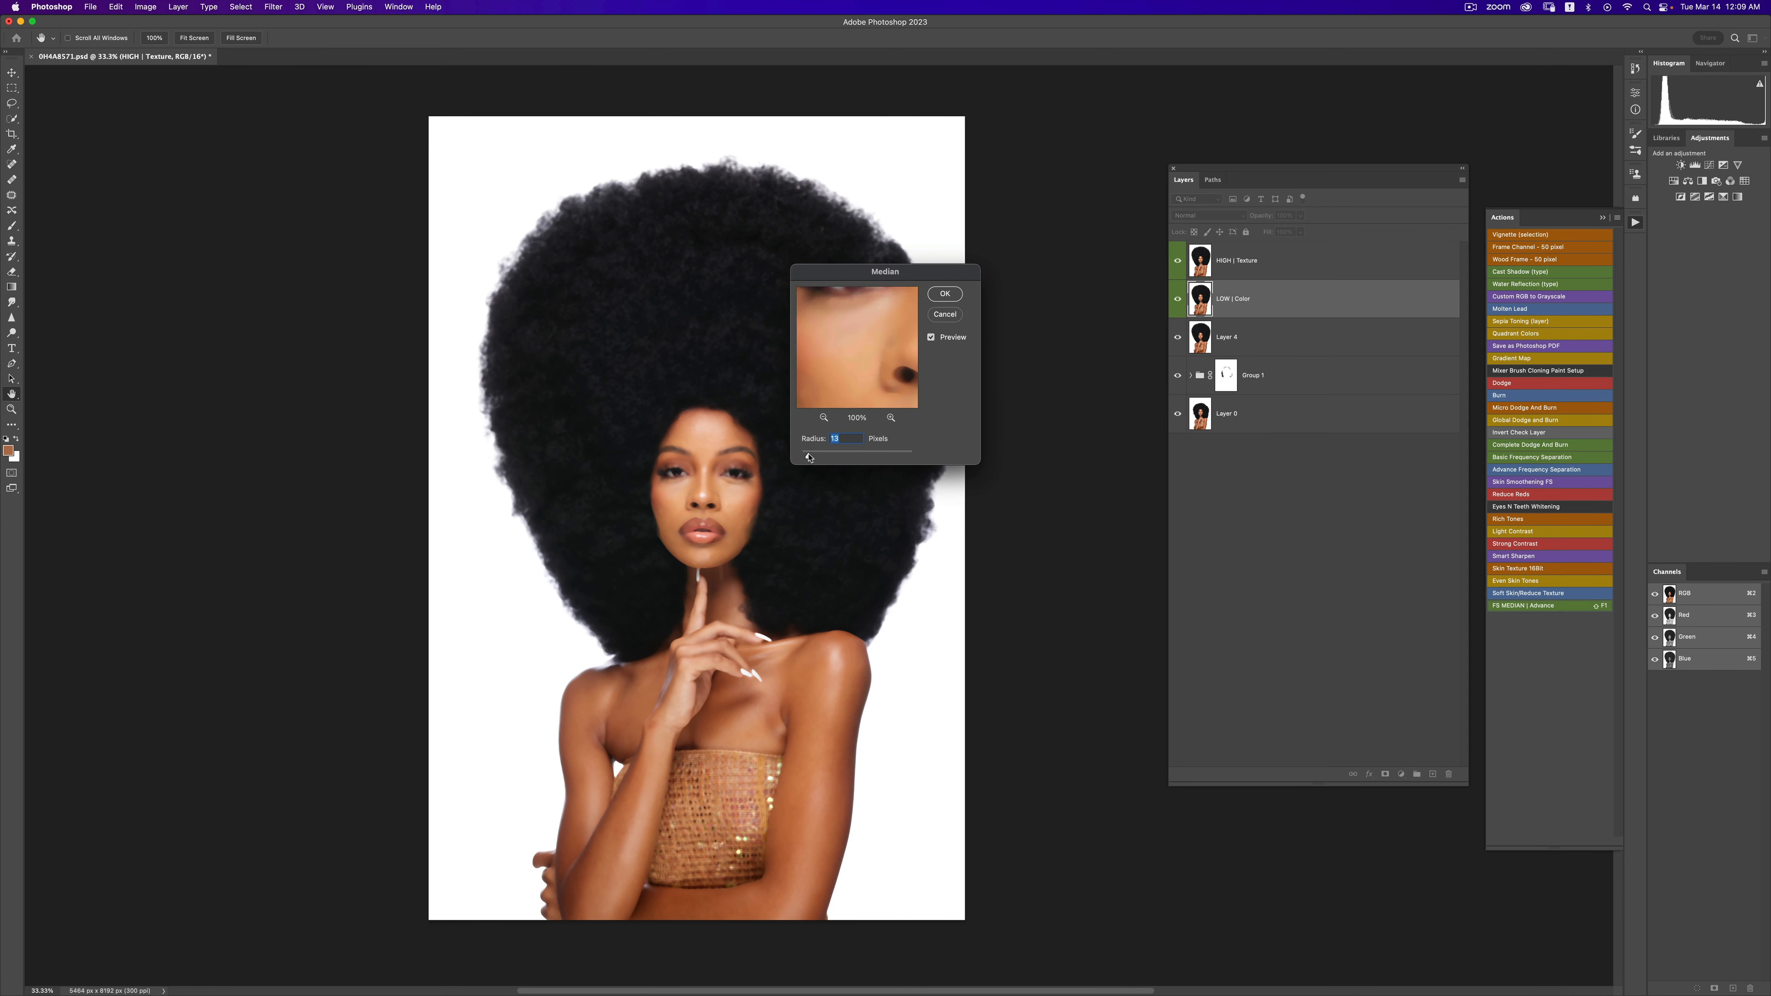
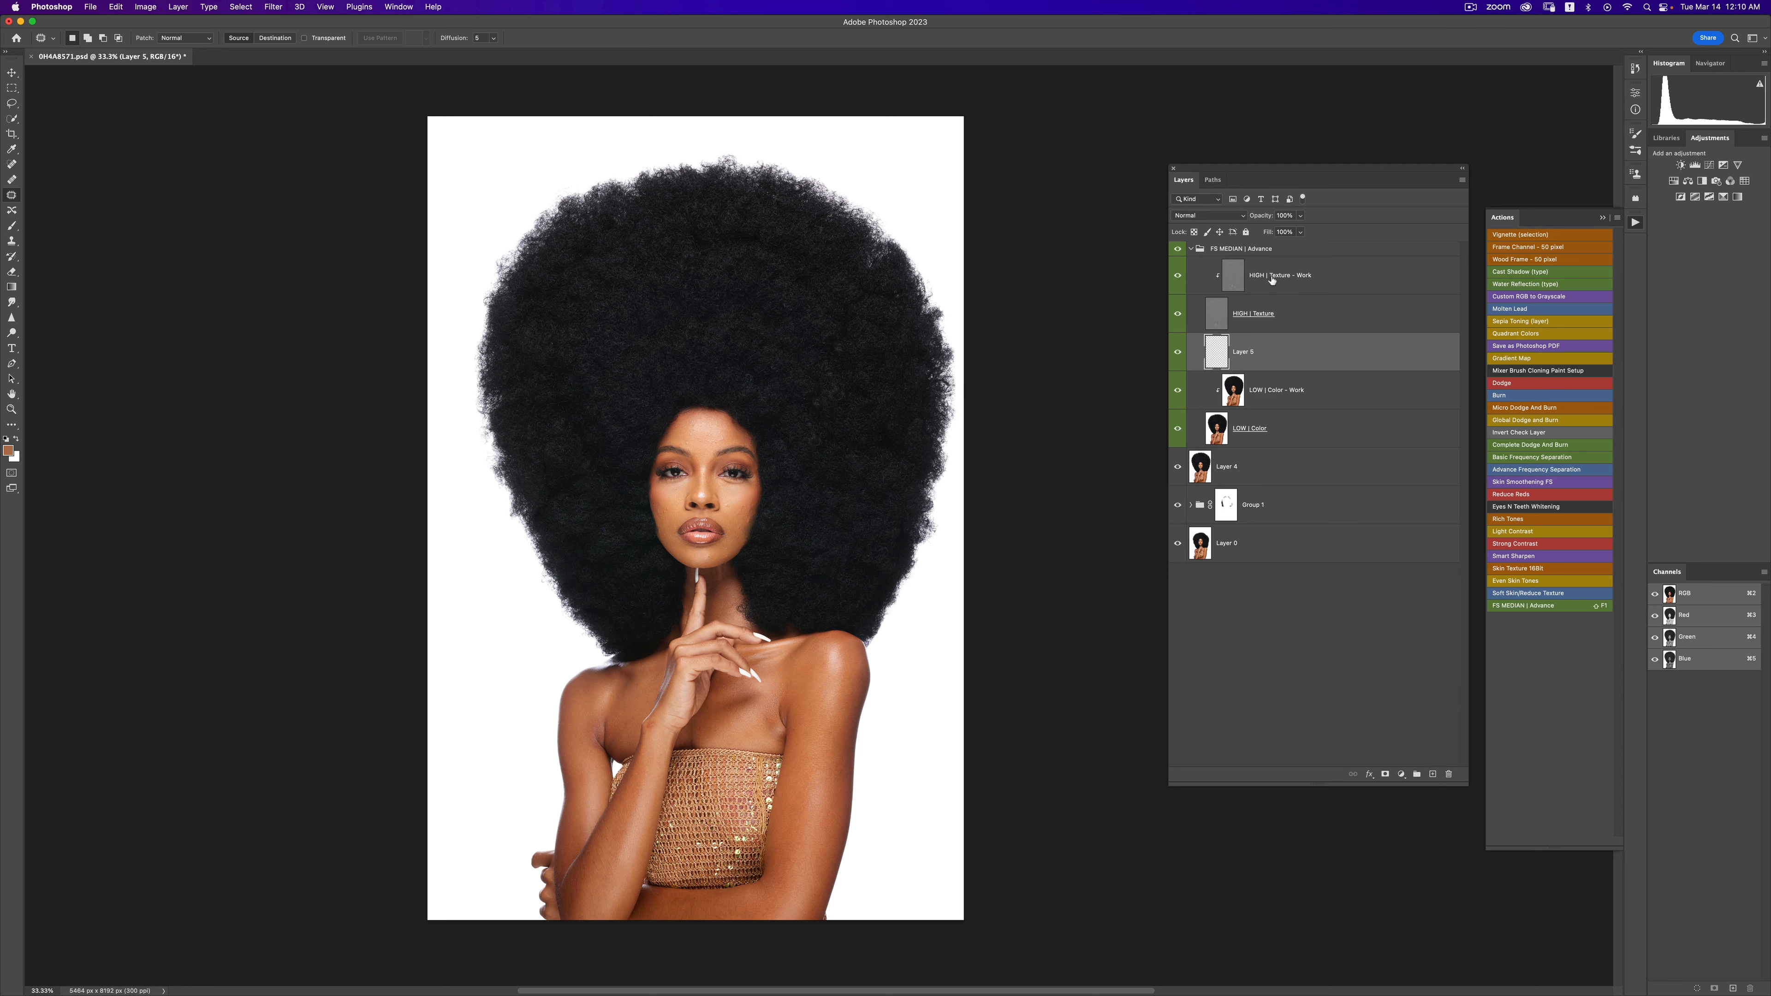
- Set the empty layer below HIGH | Texture to Color blend mode and ready the Brush tool with a soft round tip
click(1224, 219)
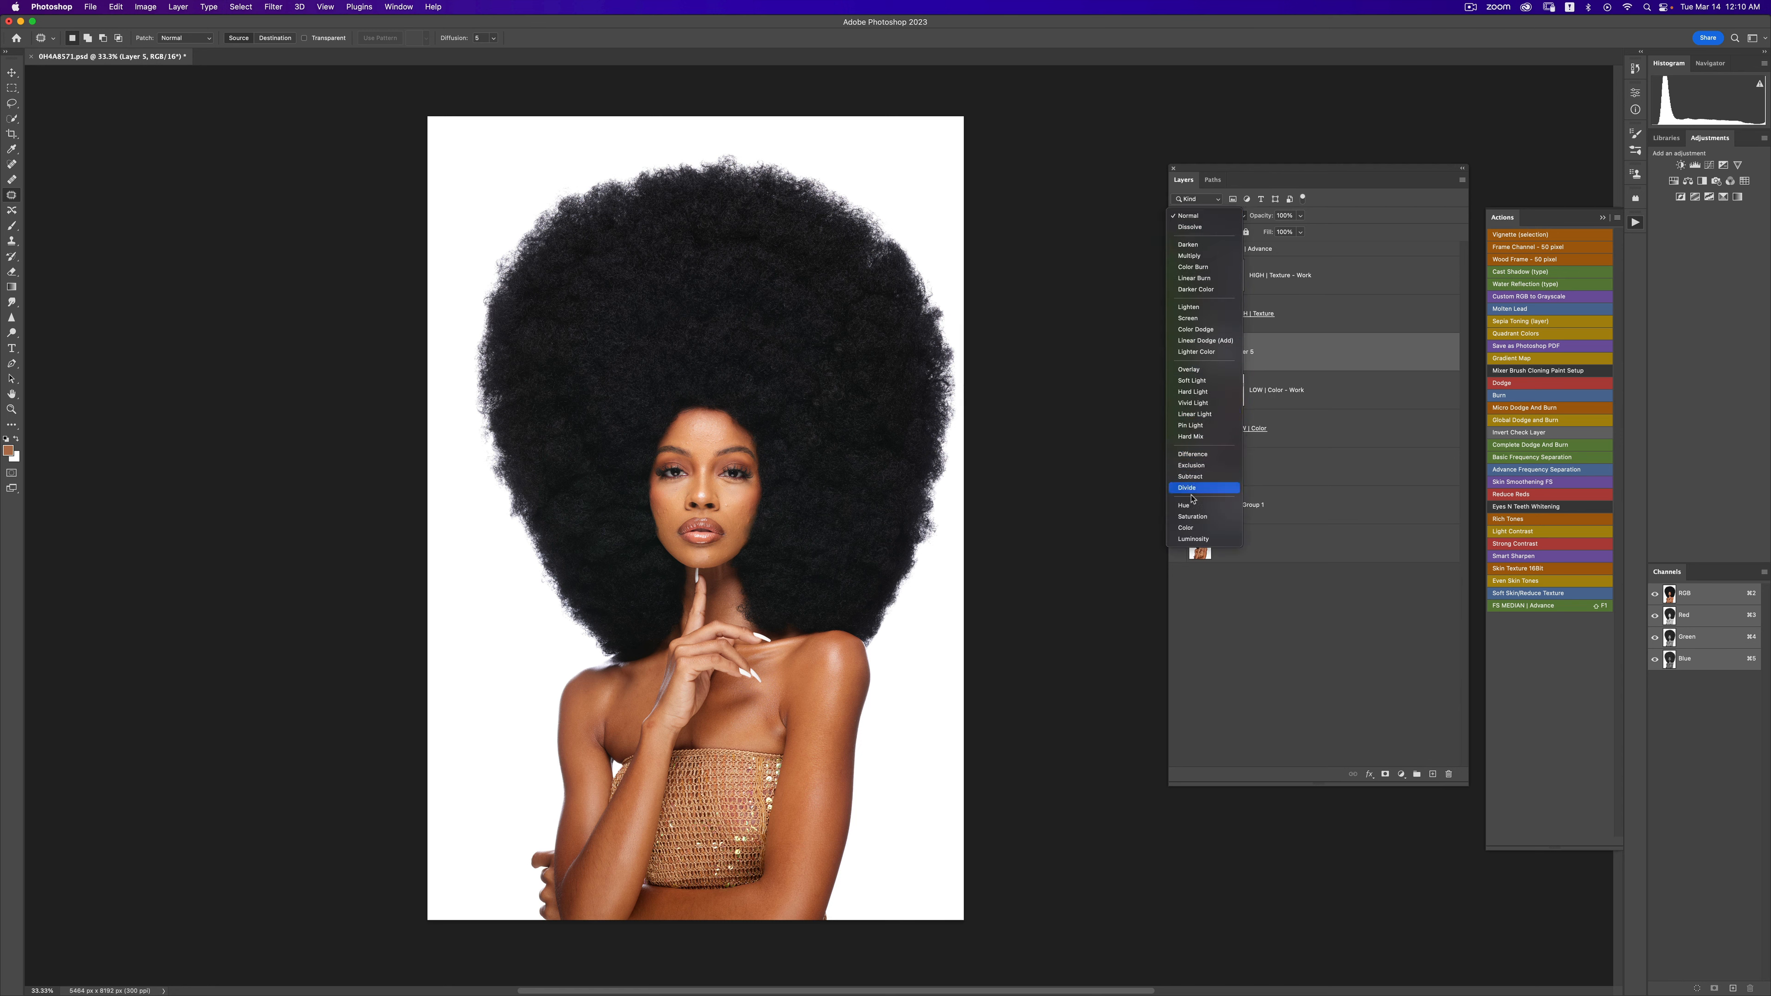
click(1190, 528)
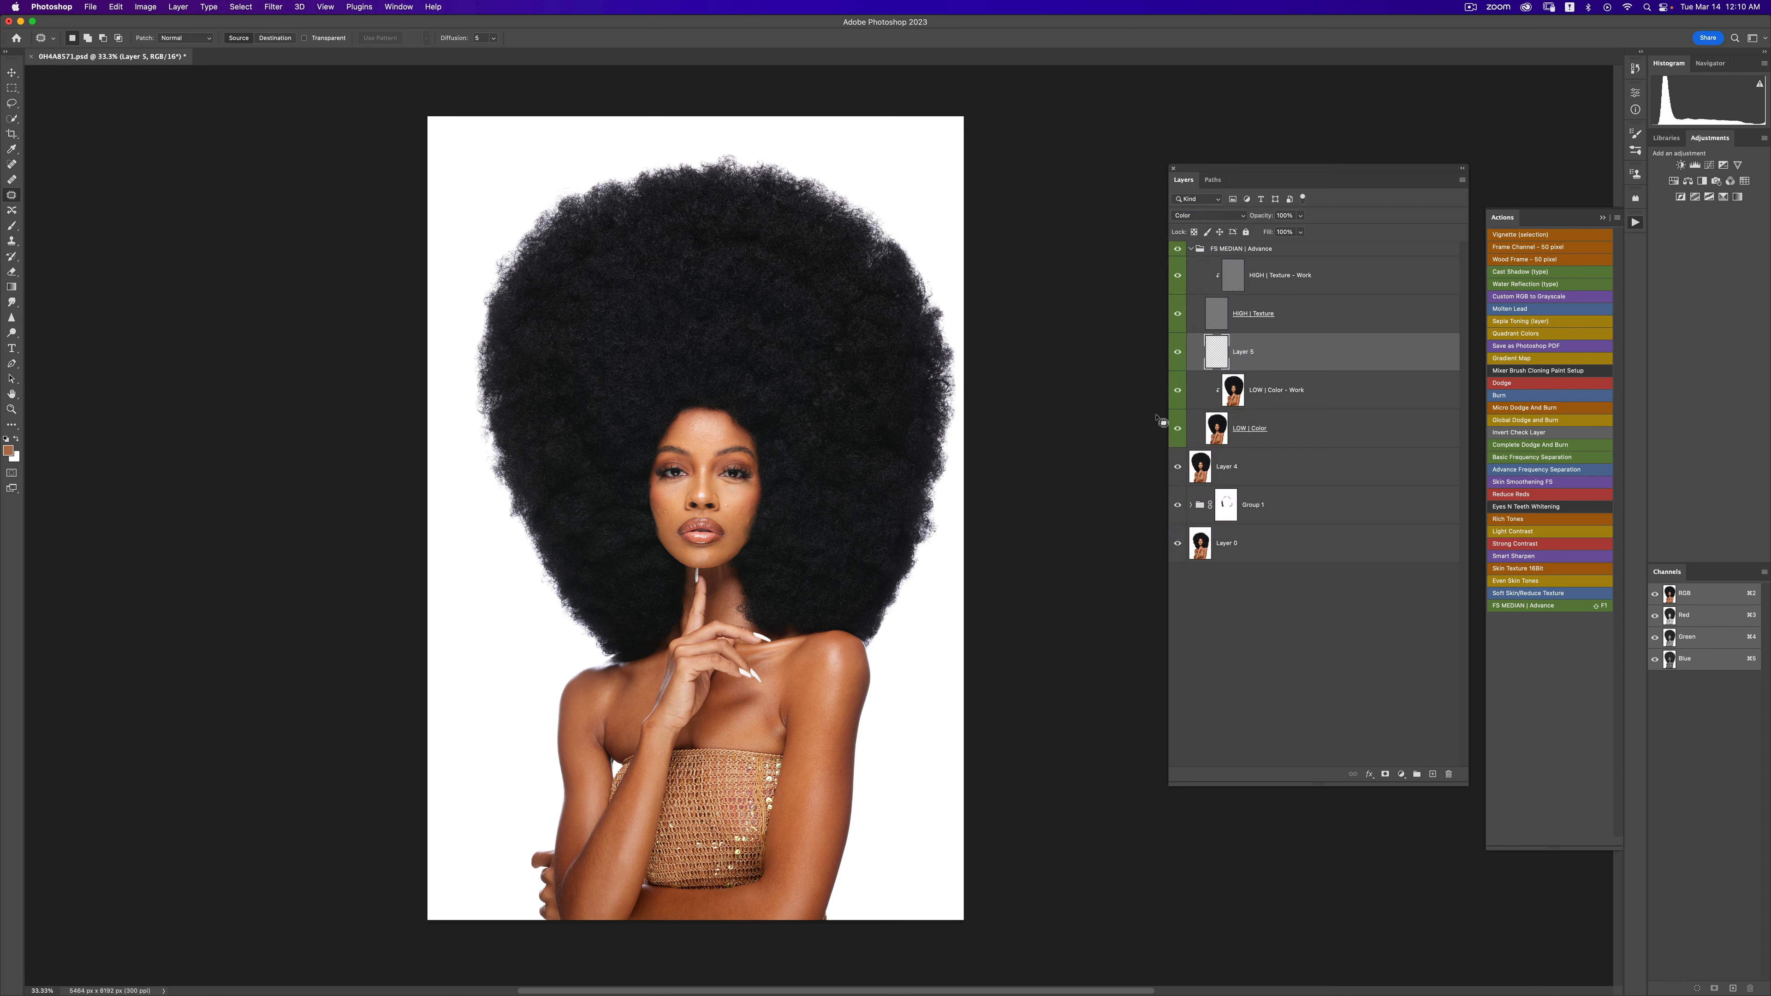
click(7, 120)
click(11, 226)
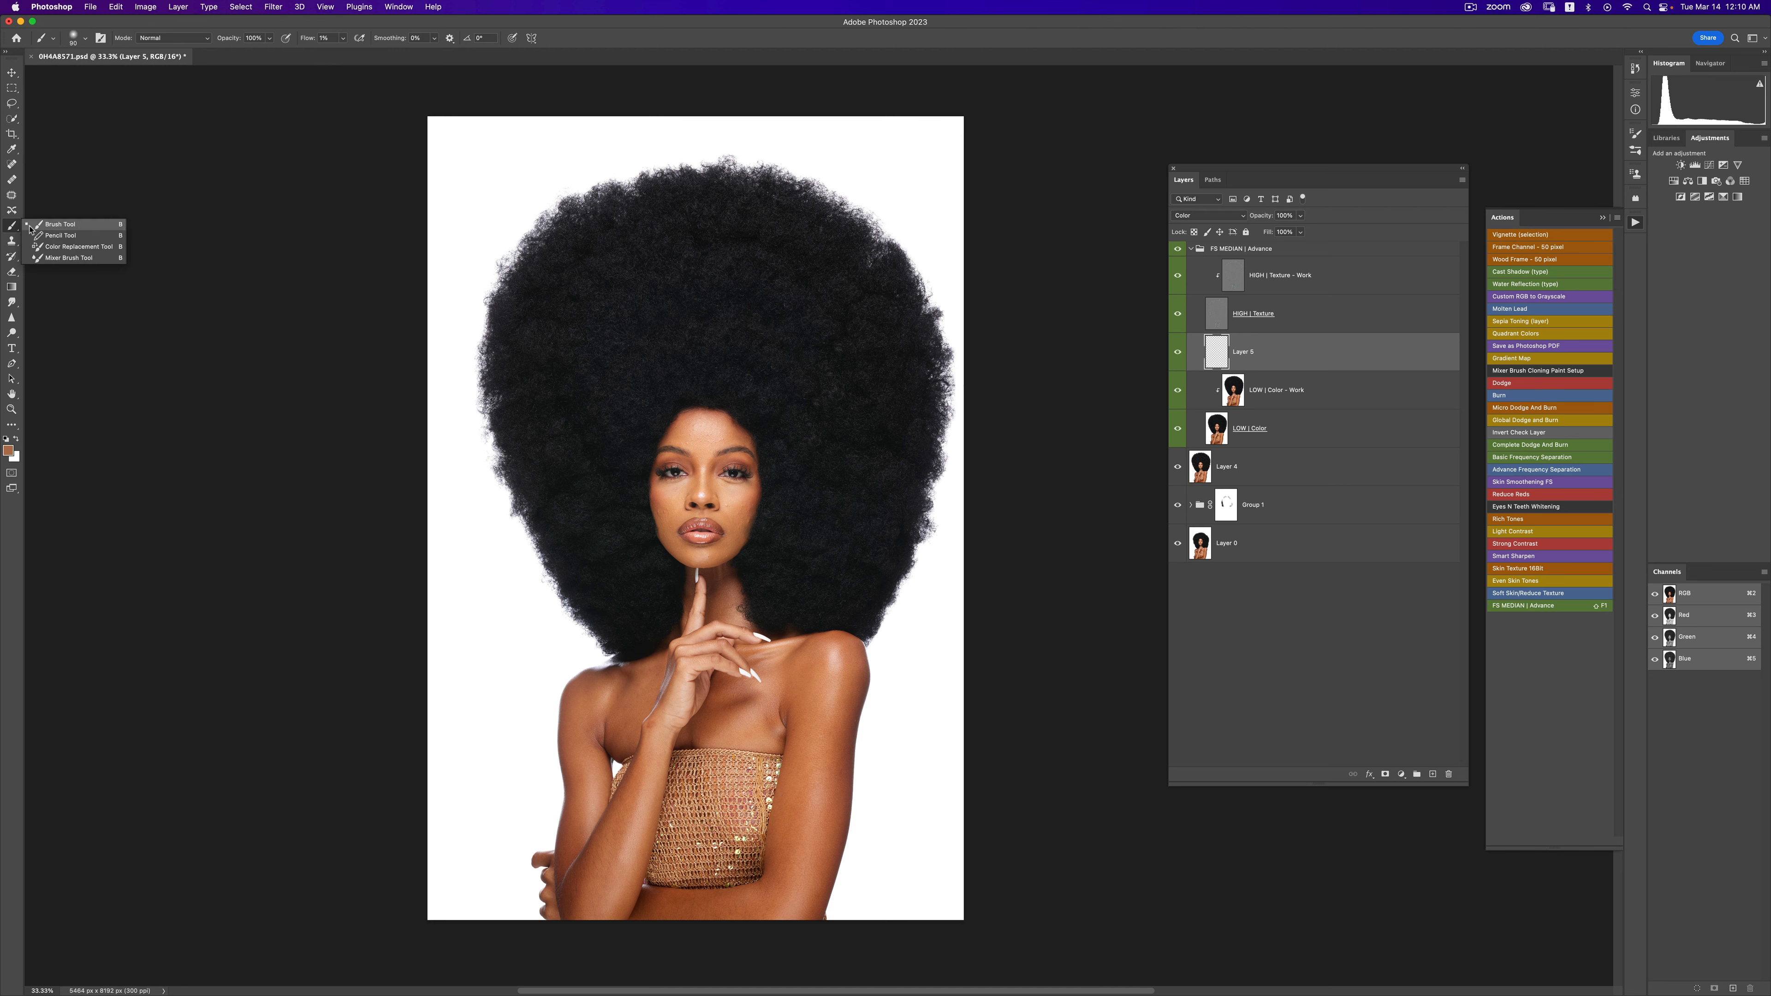
click(44, 225)
click(84, 38)
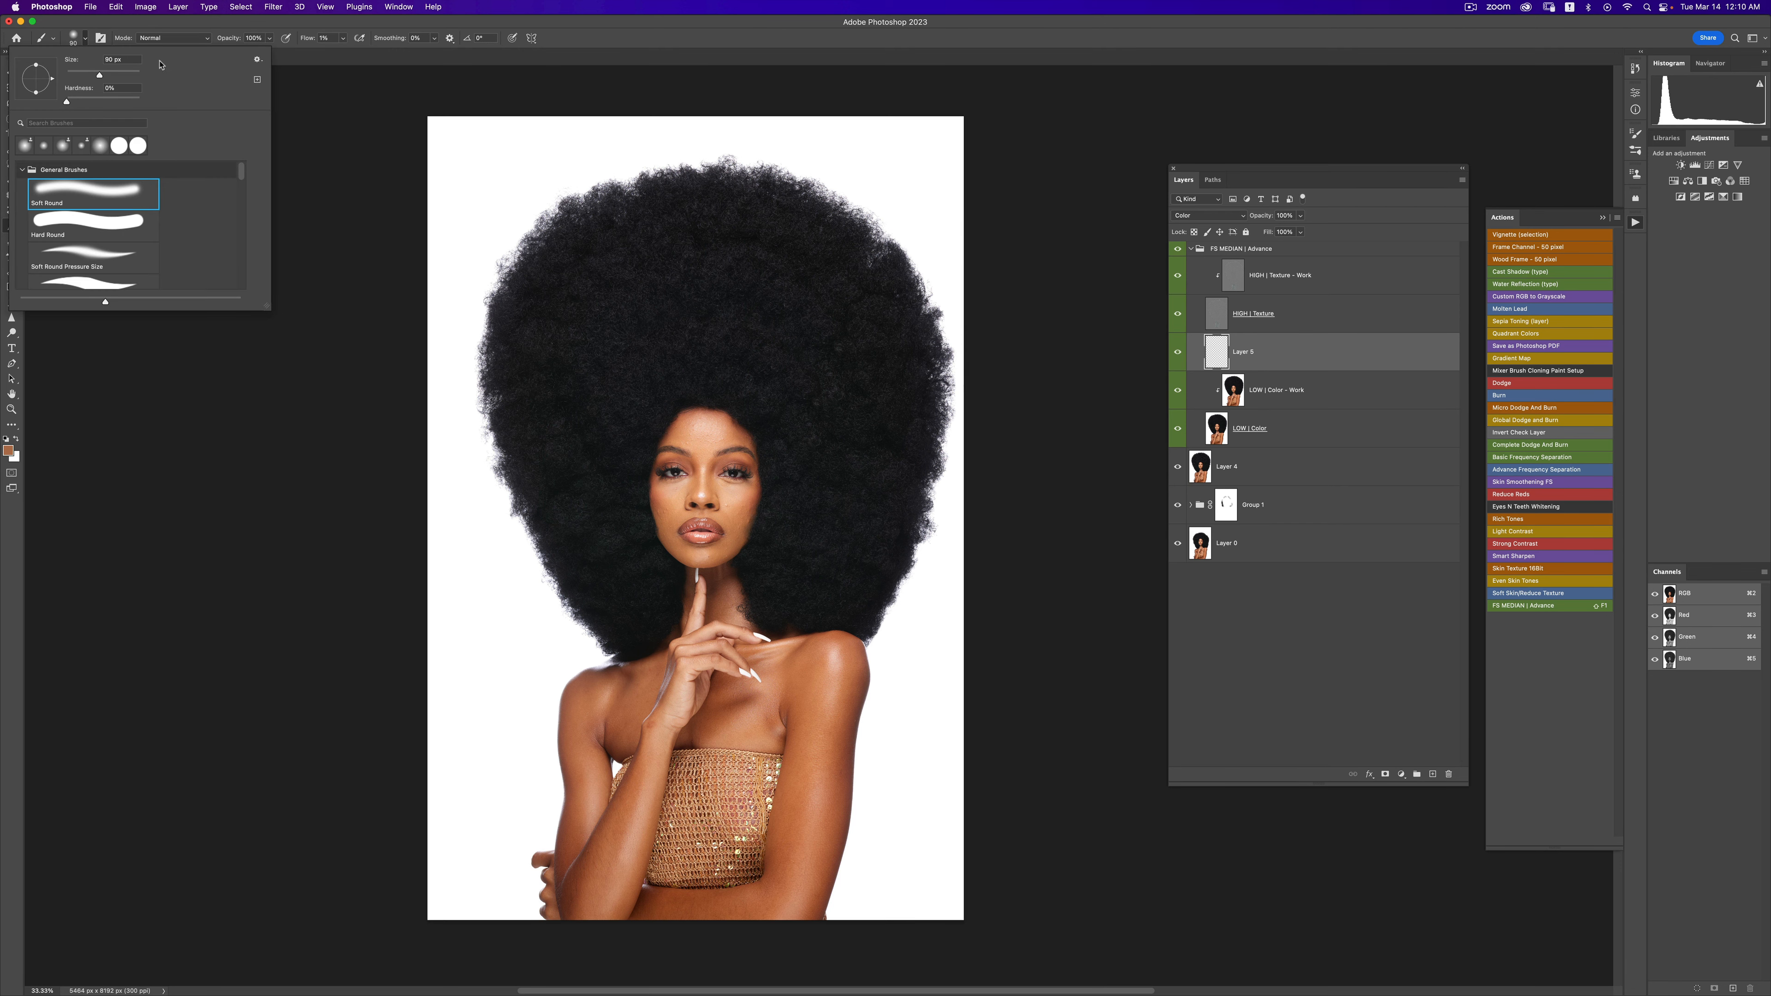
click(615, 29)
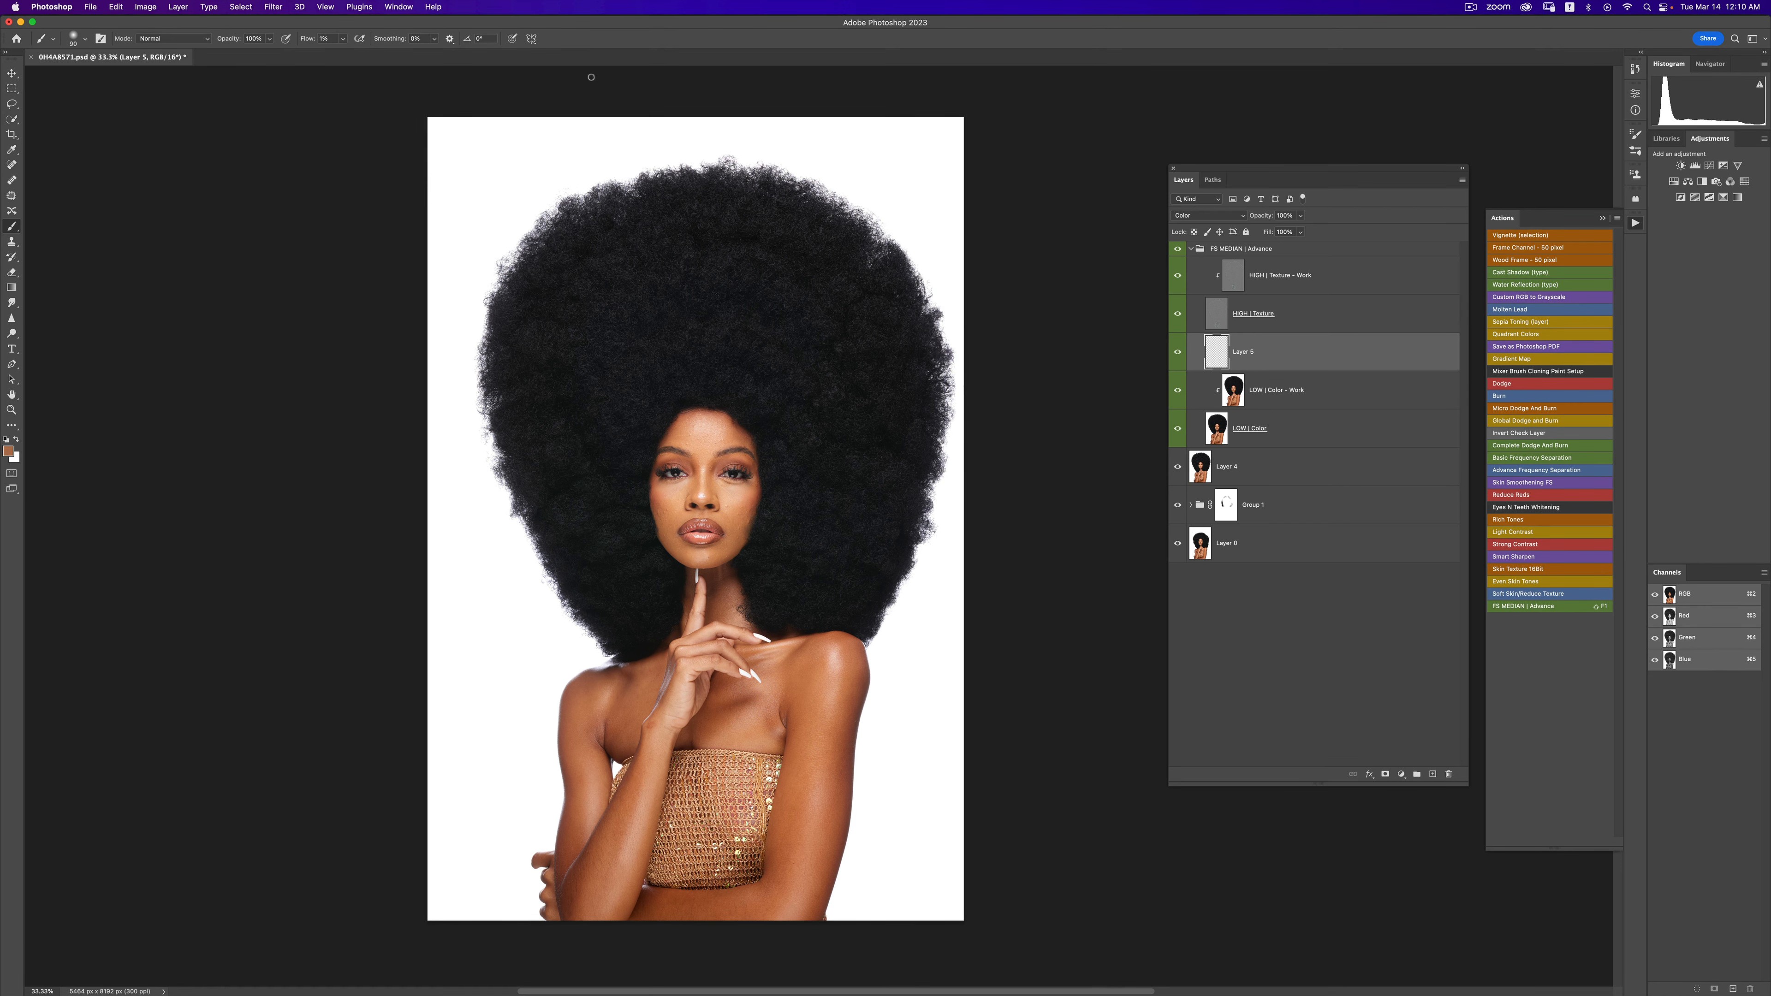
- Sample nearby skin tones and brush them over the discolored edge of the cheek and jaw on the Color layer
key(z)
click(751, 522)
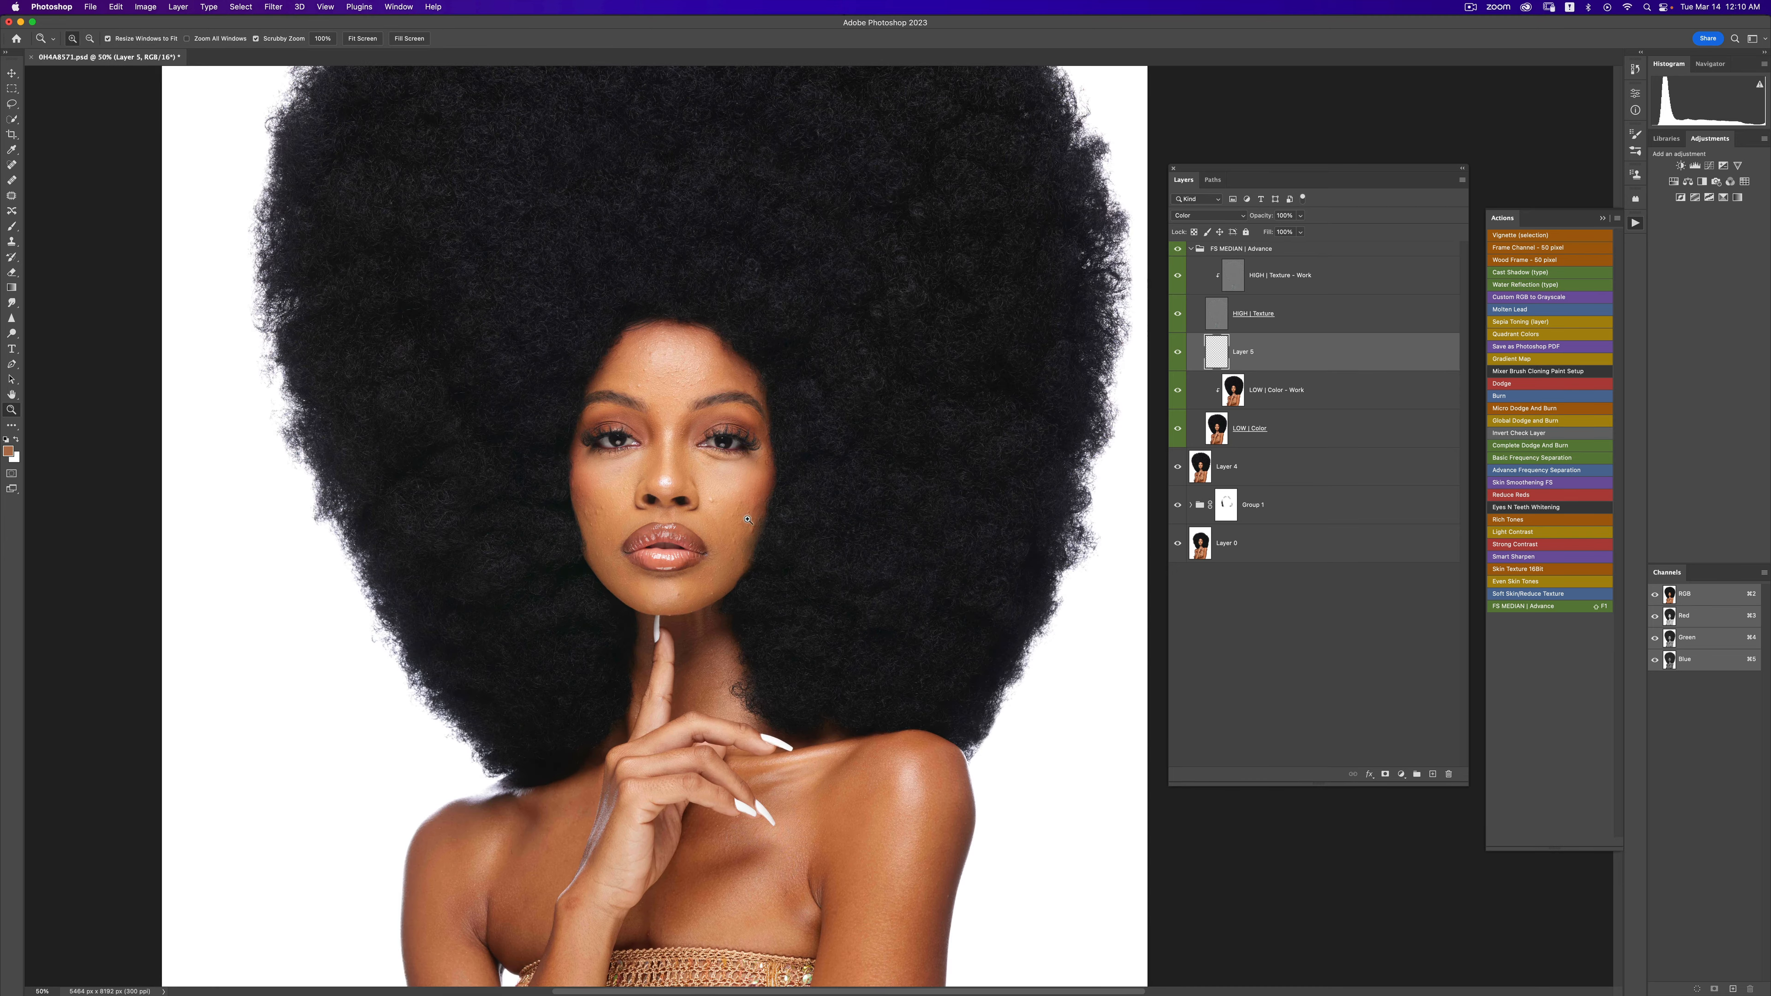
click(752, 532)
click(752, 531)
click(752, 529)
alt+click(752, 536)
alt+click(752, 539)
key(b)
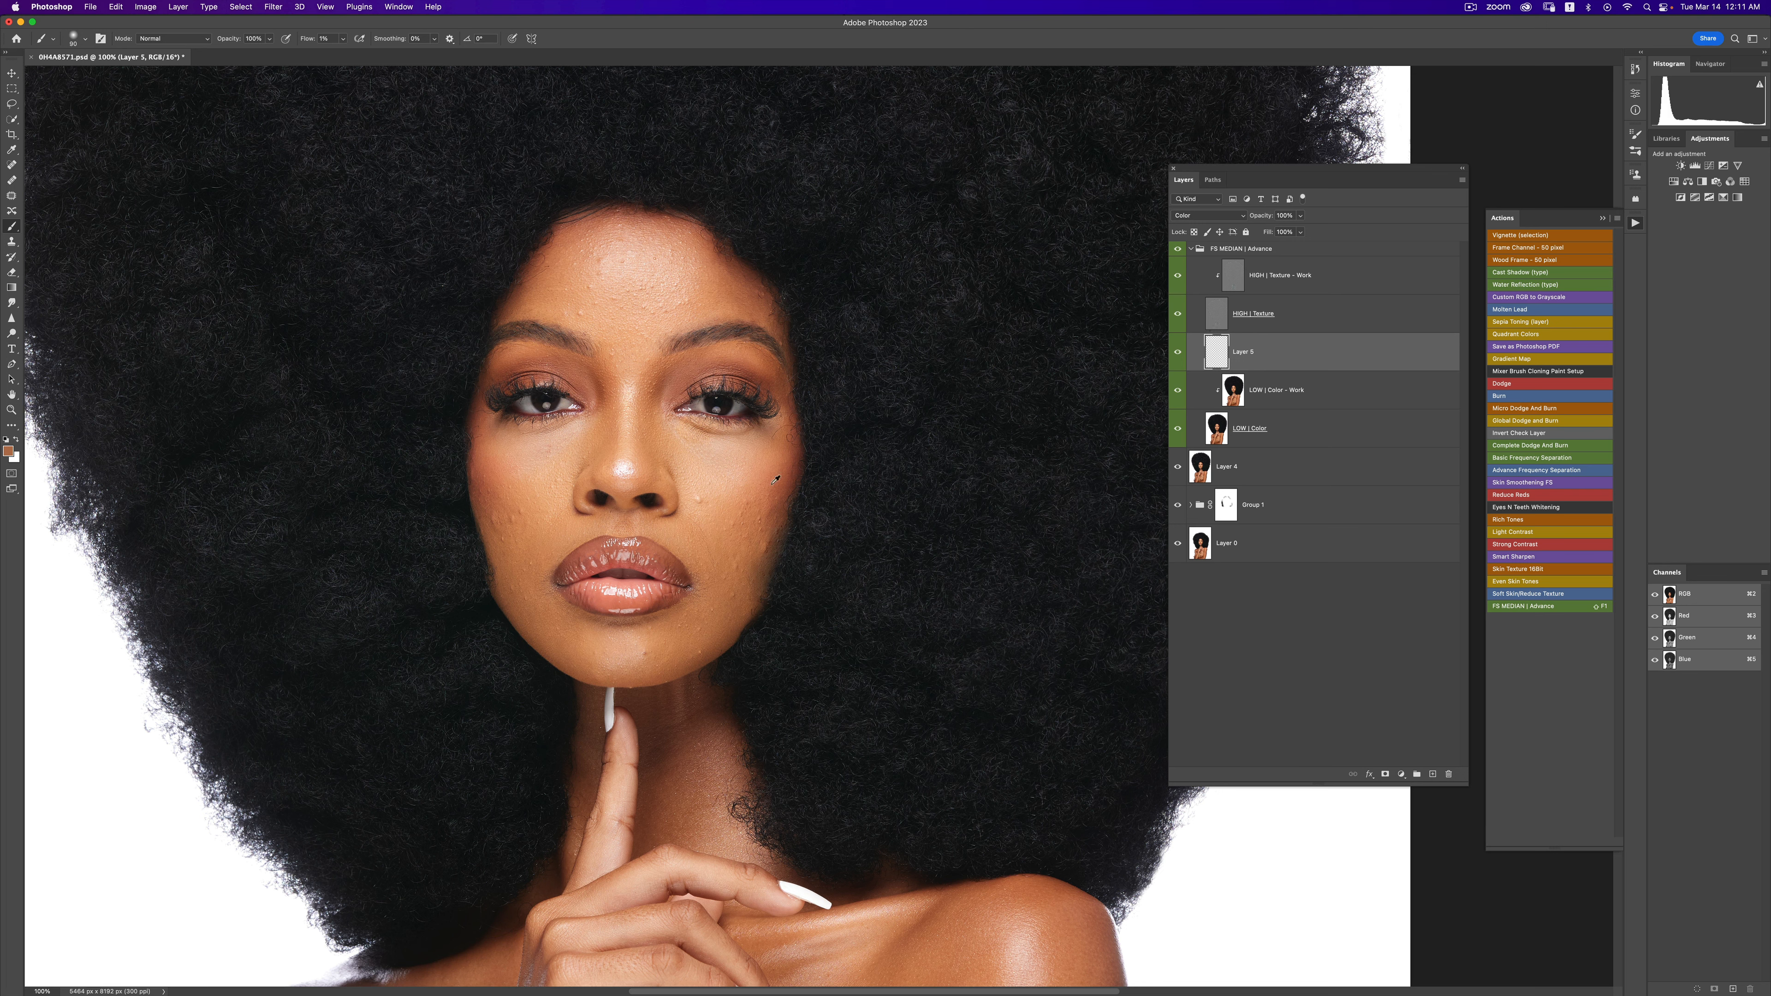
alt+click(742, 550)
alt+click(739, 553)
alt+click(753, 551)
- Examine the recolored cheek and jaw in the whole portrait and at 200% zoom
key(z)
alt+click(765, 659)
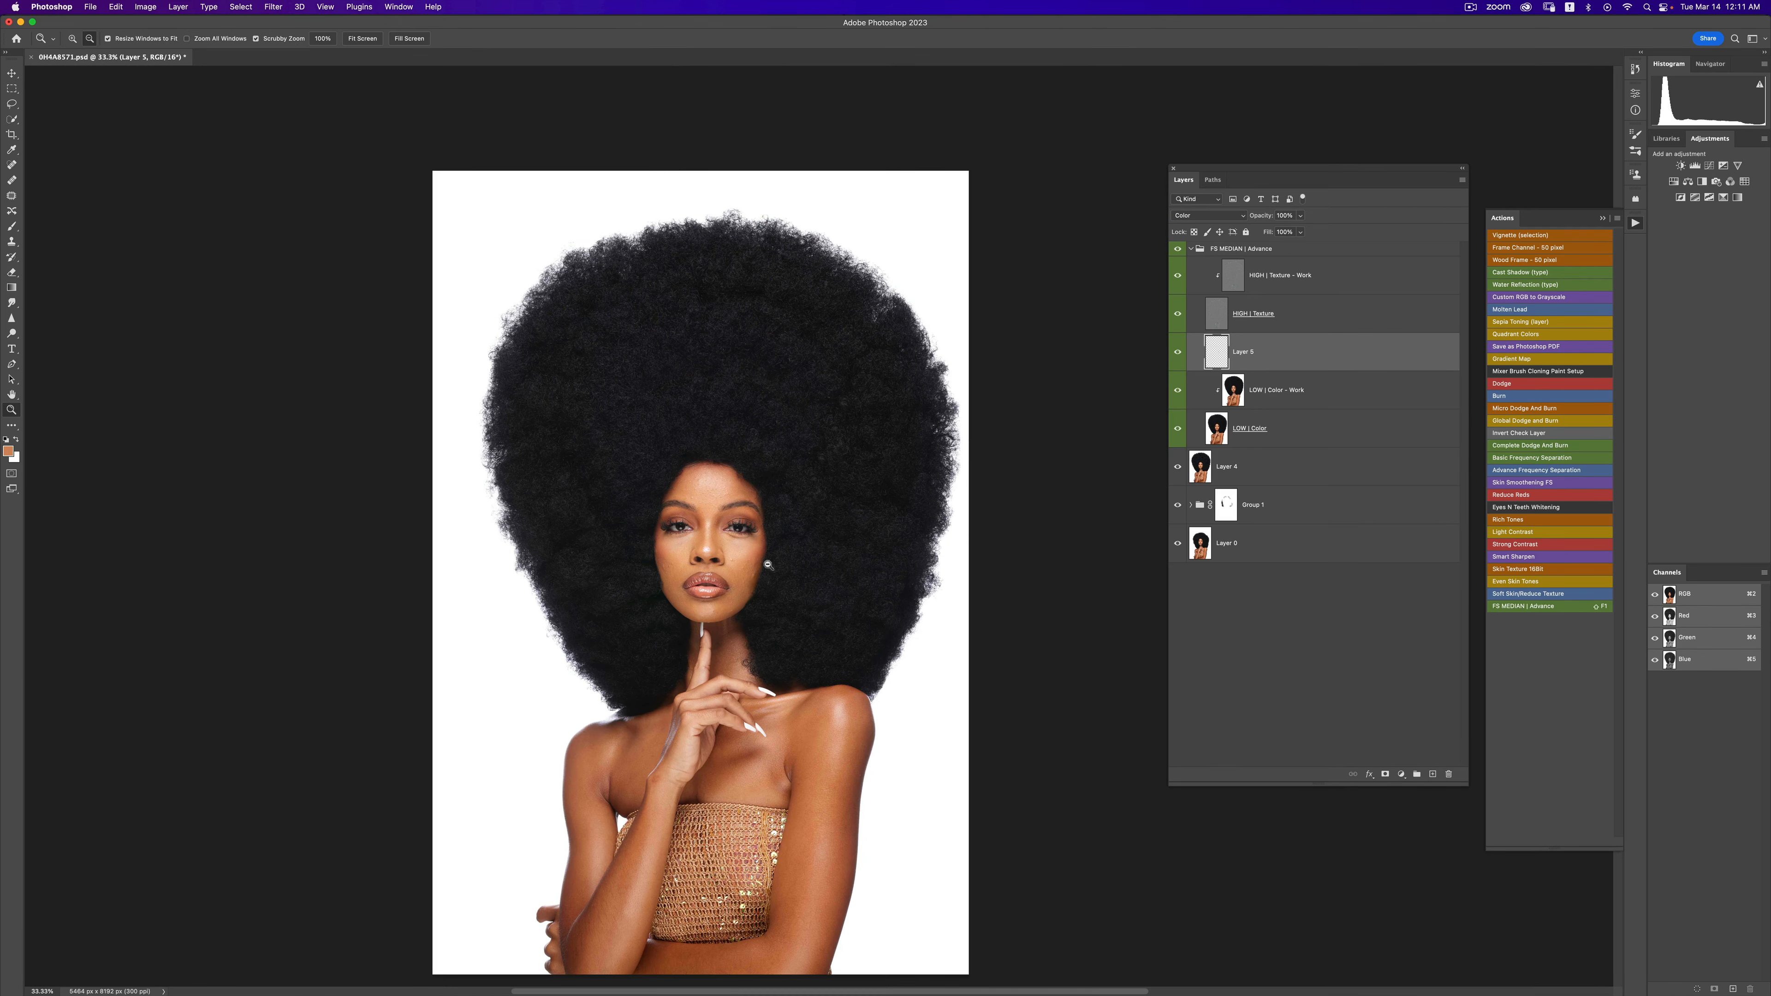
key(b)
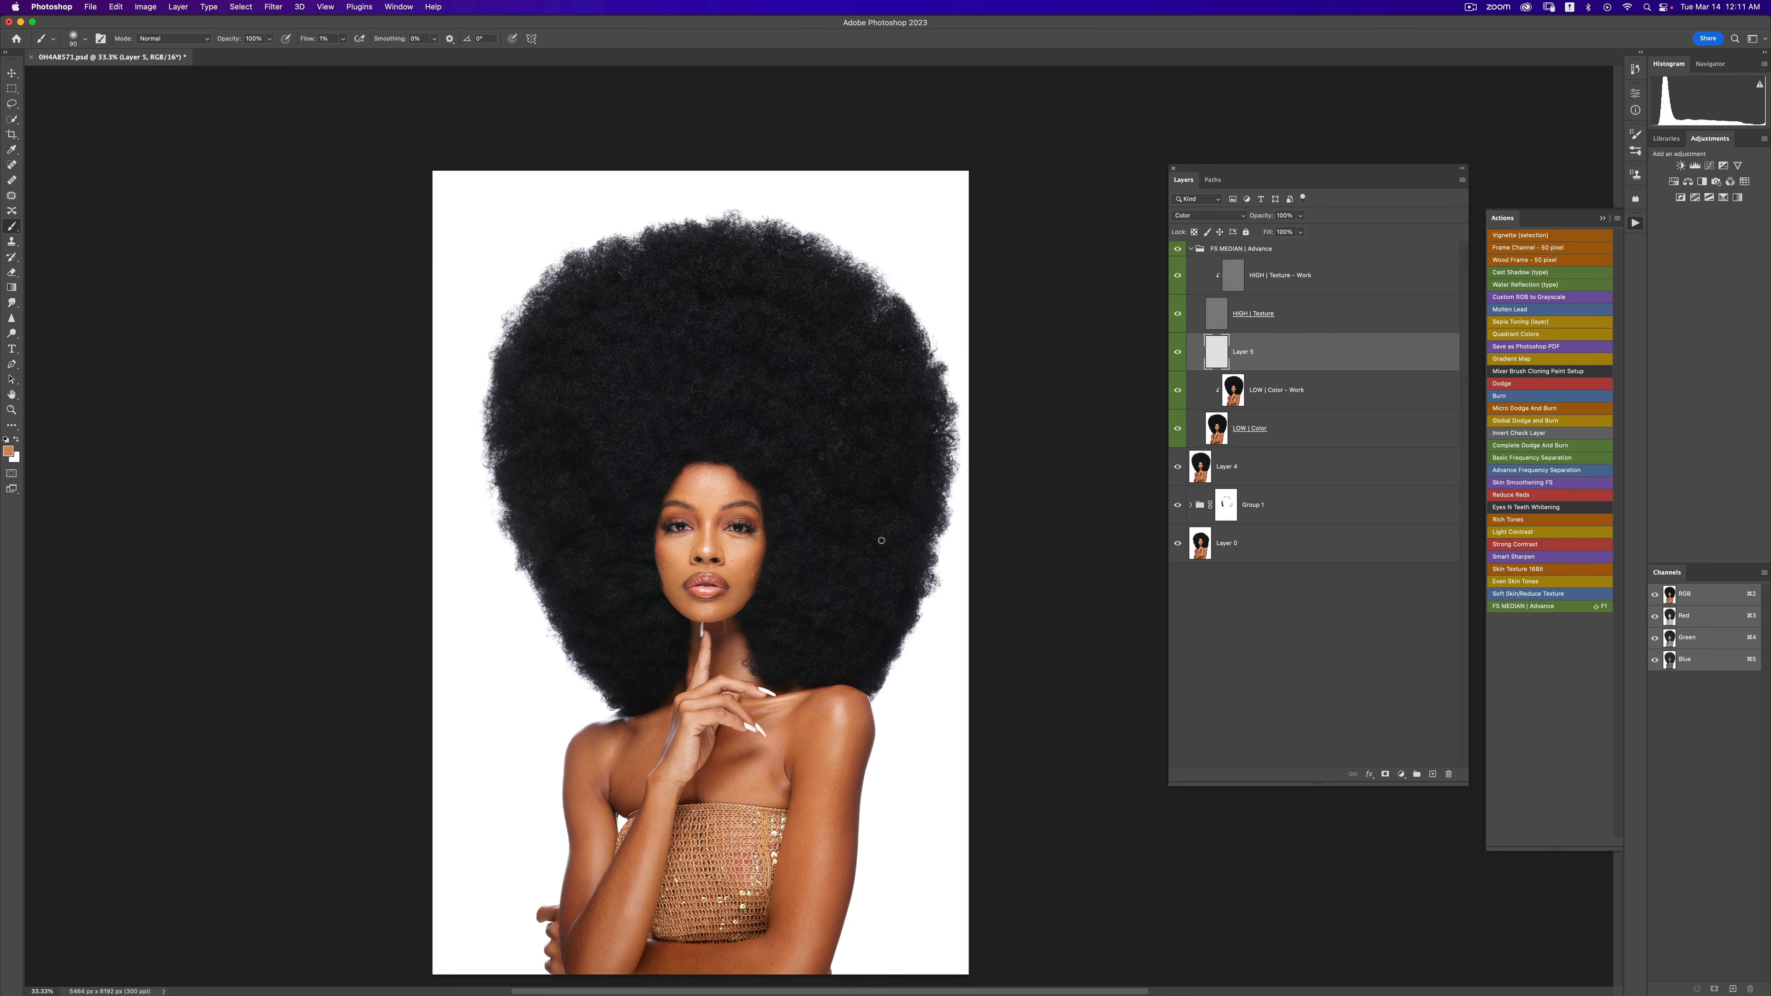
key(z)
click(766, 579)
click(766, 580)
click(766, 580)
click(767, 580)
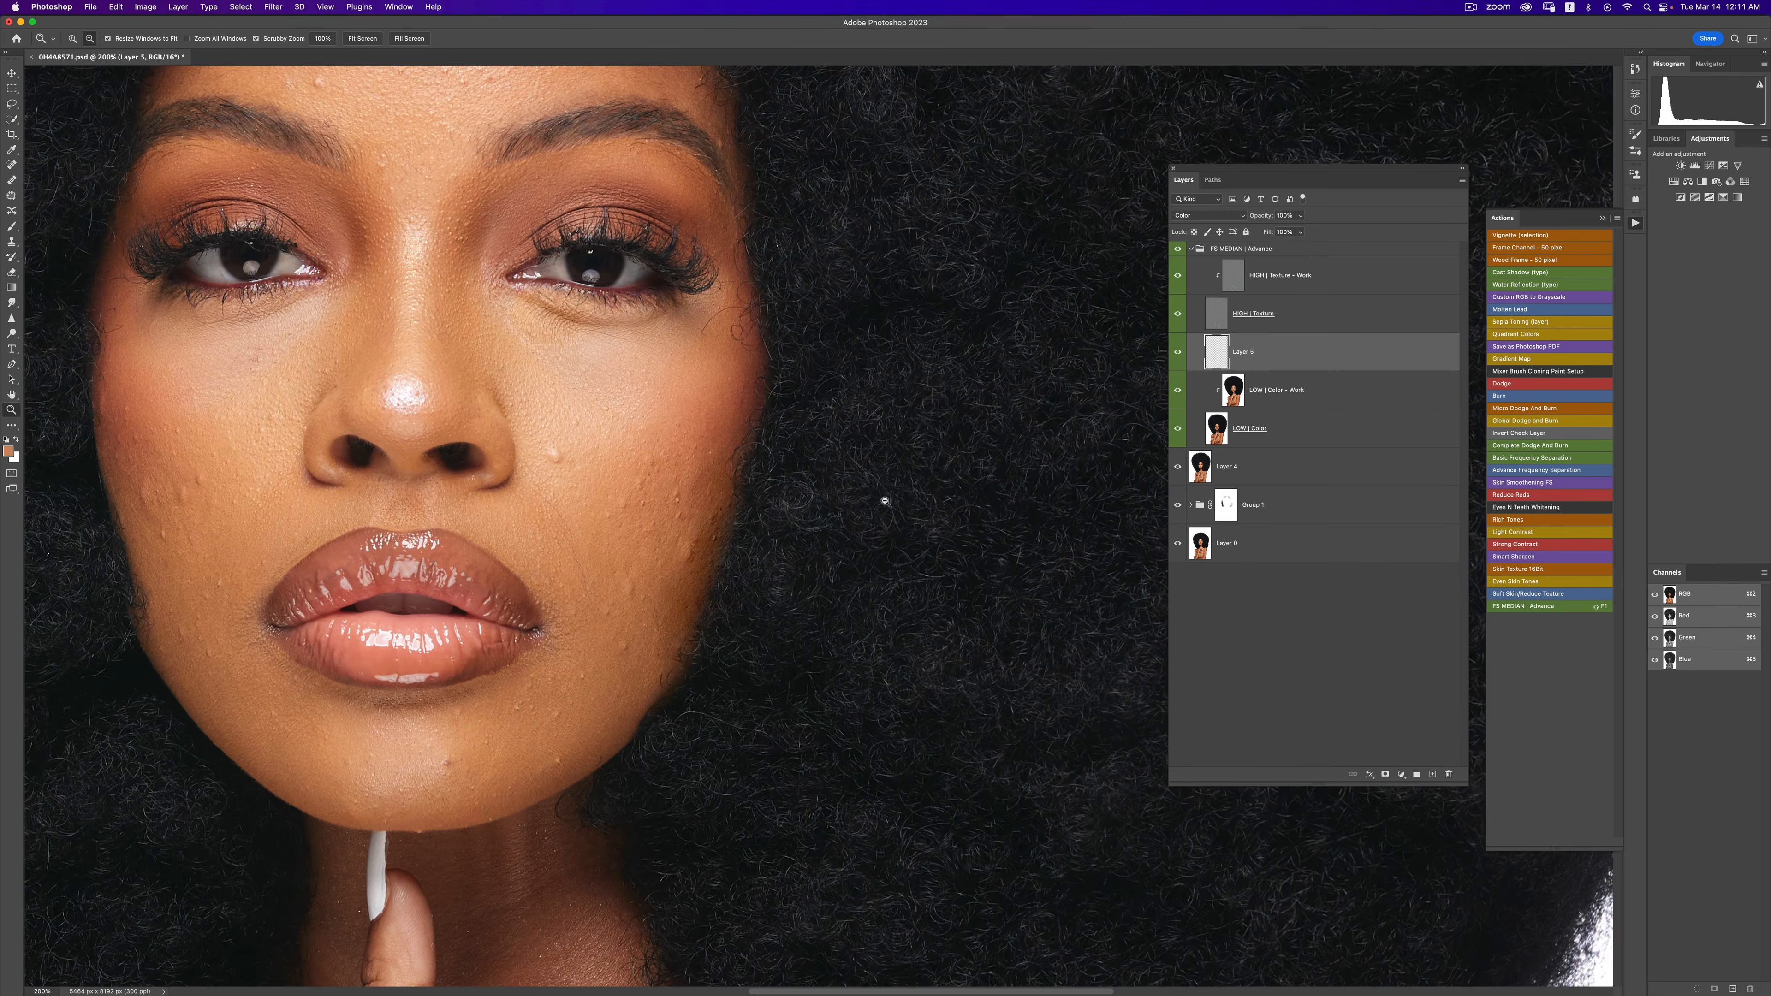
- Delete the Color-mode paint layer below HIGH | Texture
key(b)
key(z)
alt+click(666, 560)
alt+click(666, 561)
alt+click(665, 561)
alt+click(665, 560)
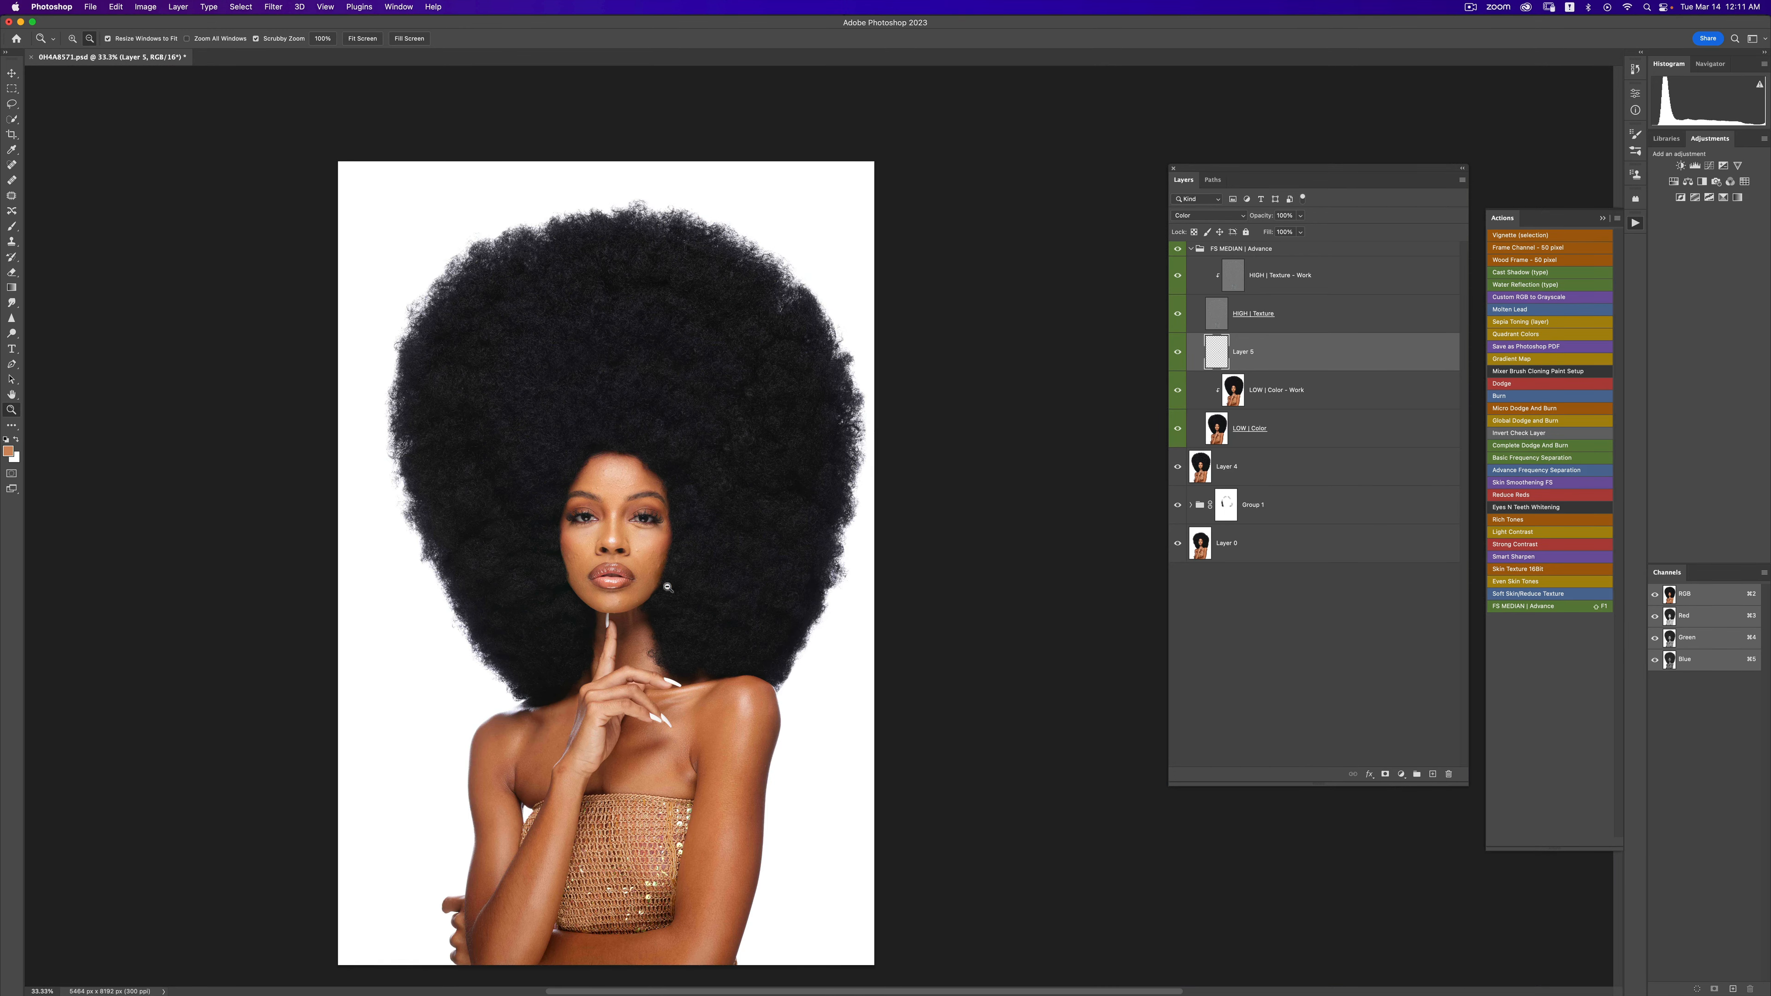
key(b)
key(Delete)
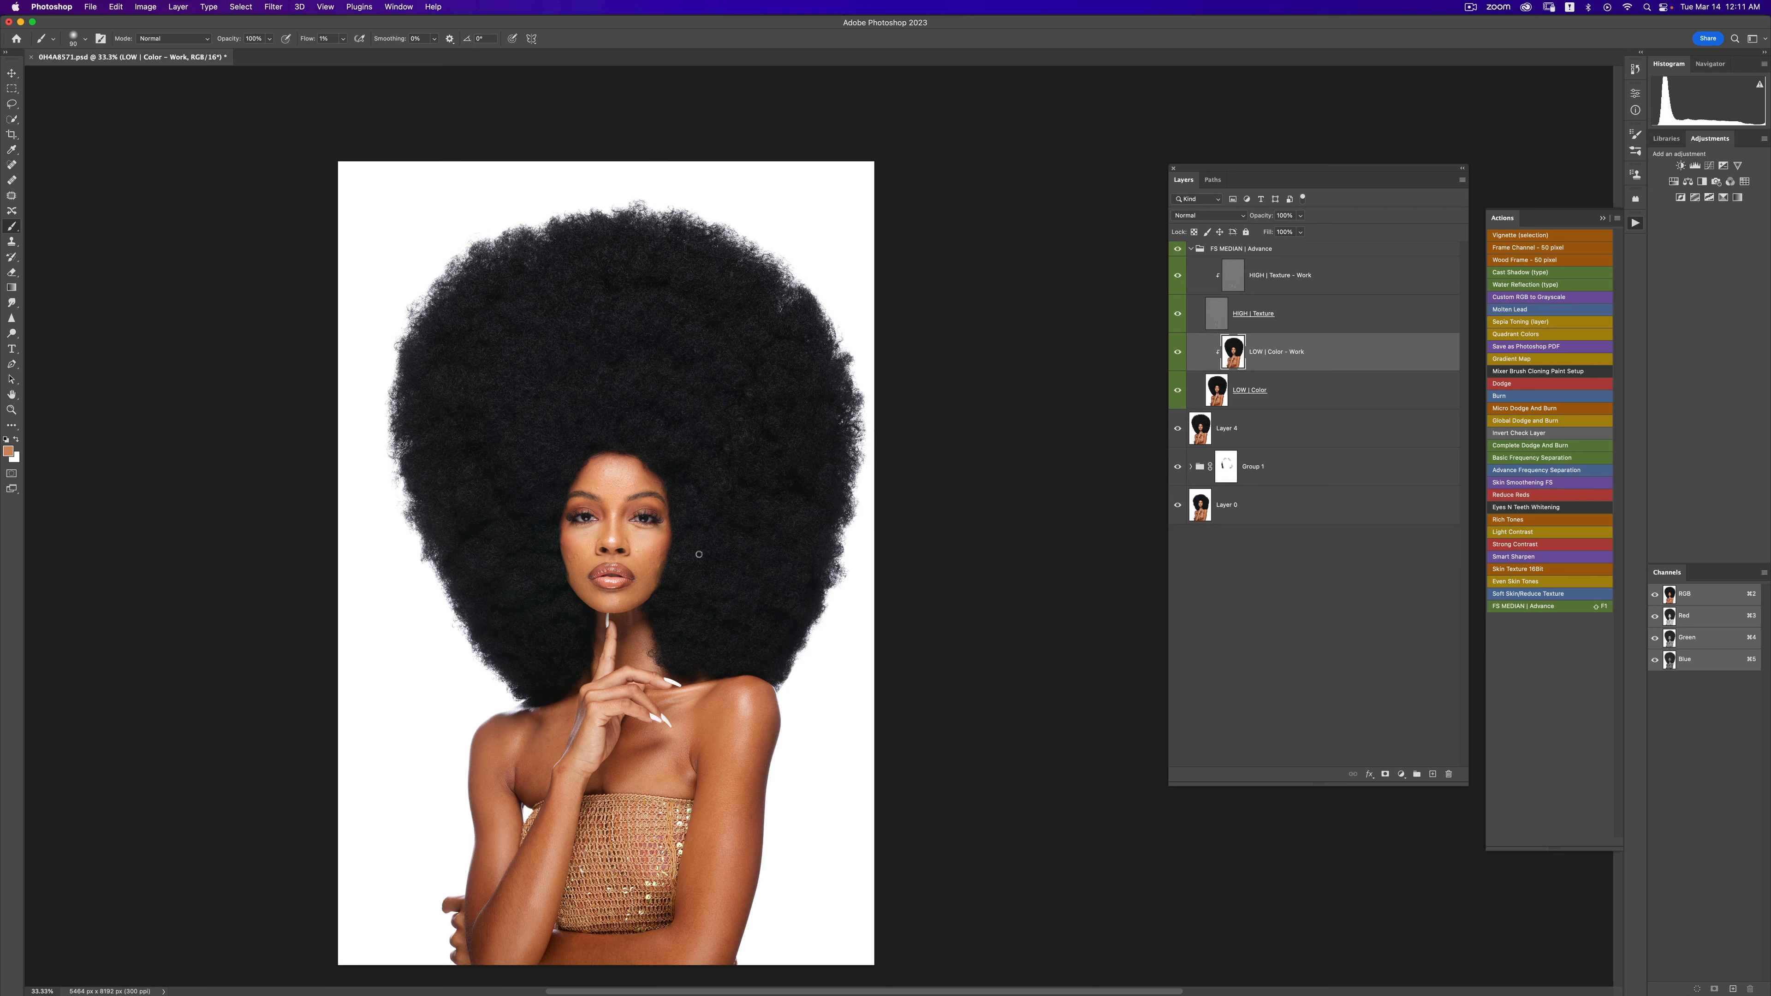
- Make HIGH | Texture - Work active and ready the Clone Stamp tool with its sampling limited to Current Layer
key(z)
click(603, 501)
click(604, 500)
click(604, 501)
key(b)
drag(669, 466, 788, 418)
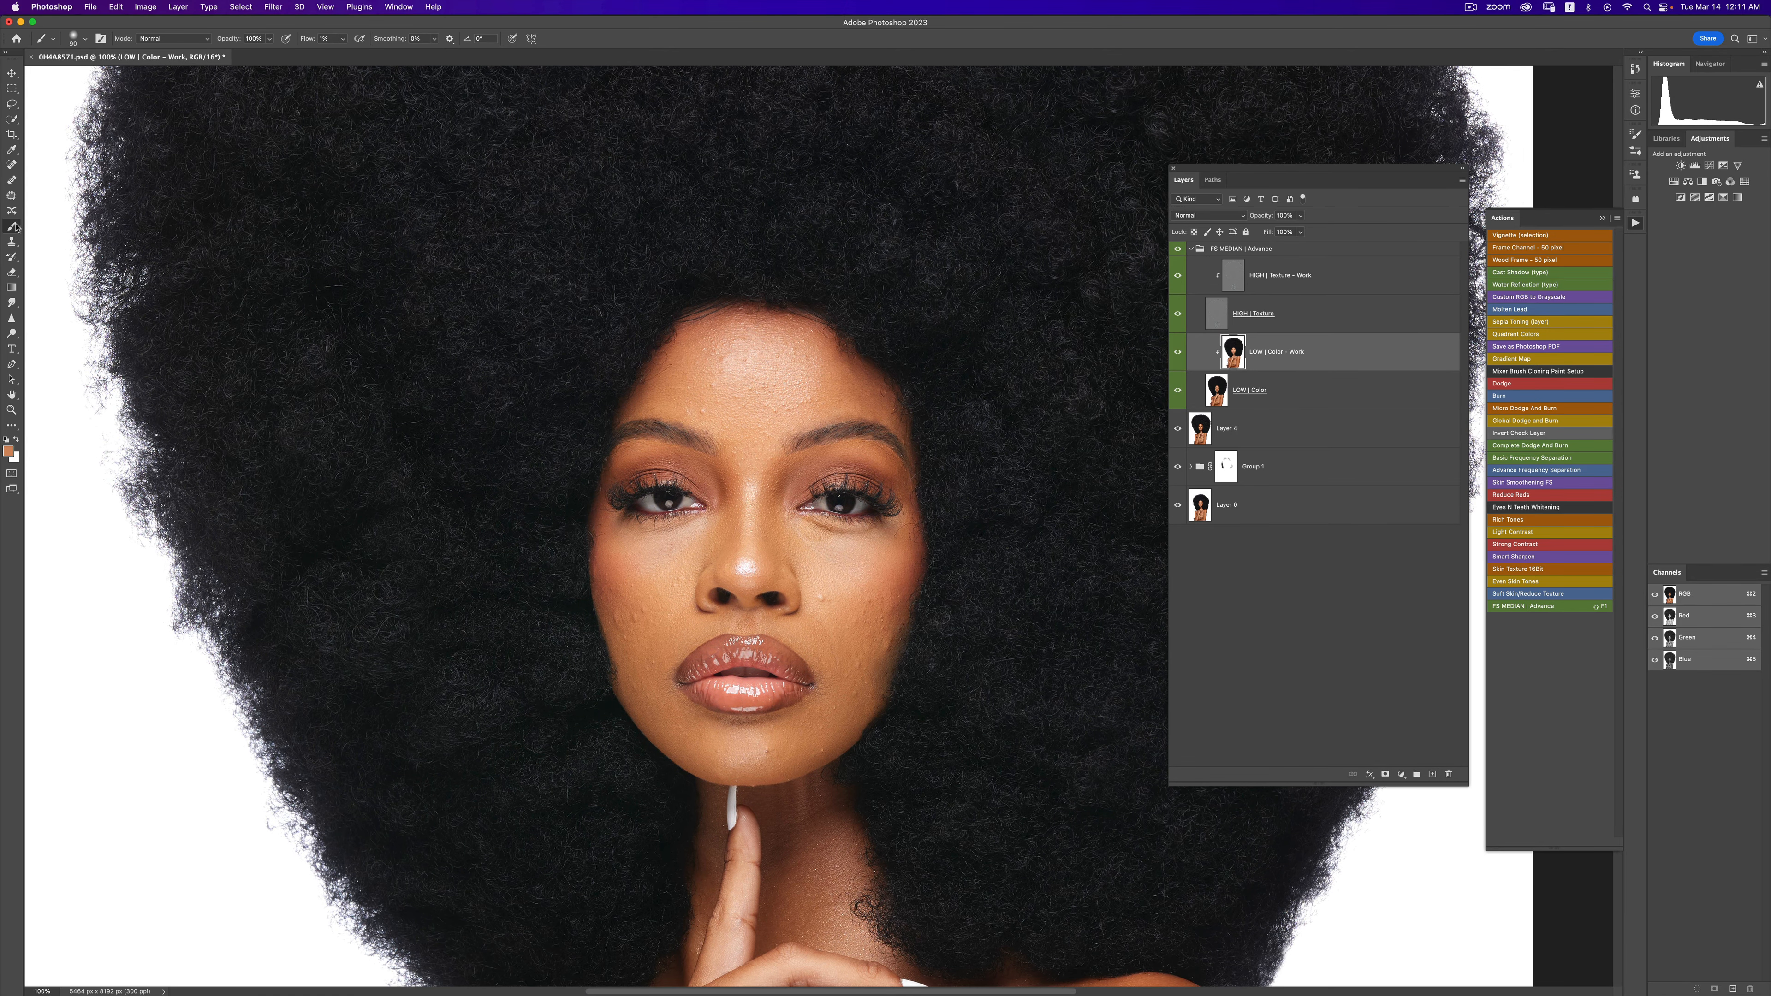
click(1260, 286)
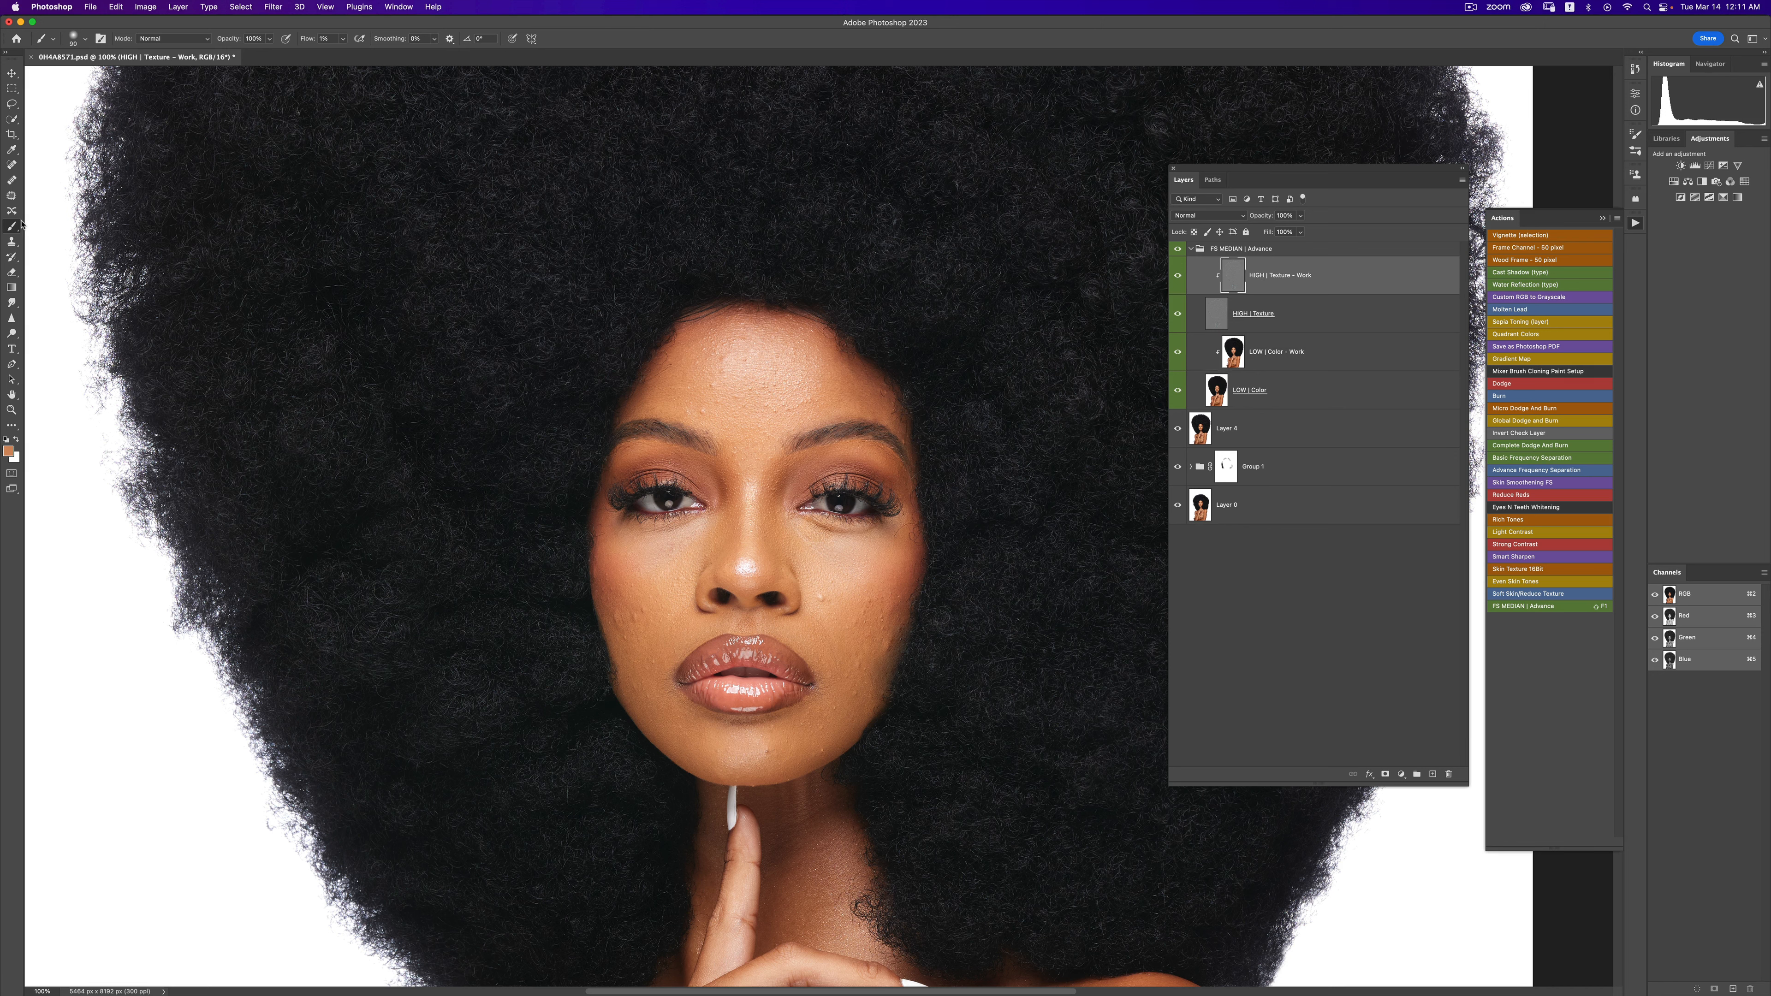
click(11, 241)
click(11, 242)
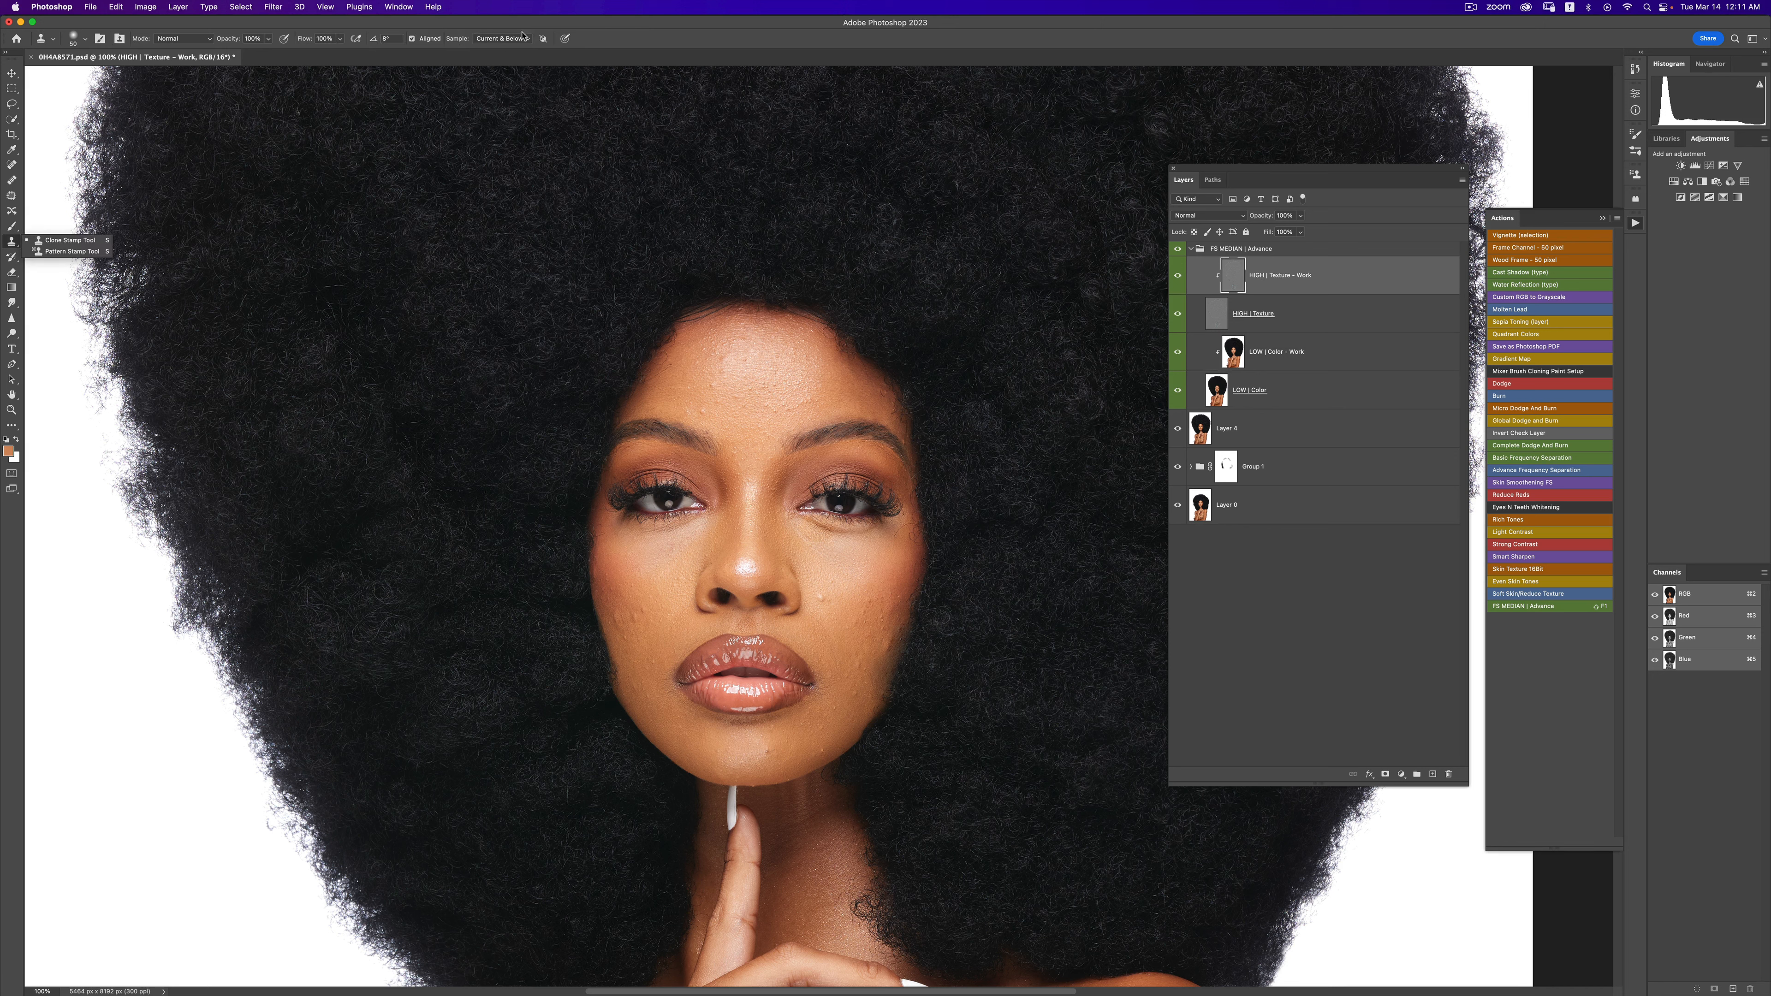
click(591, 34)
click(511, 39)
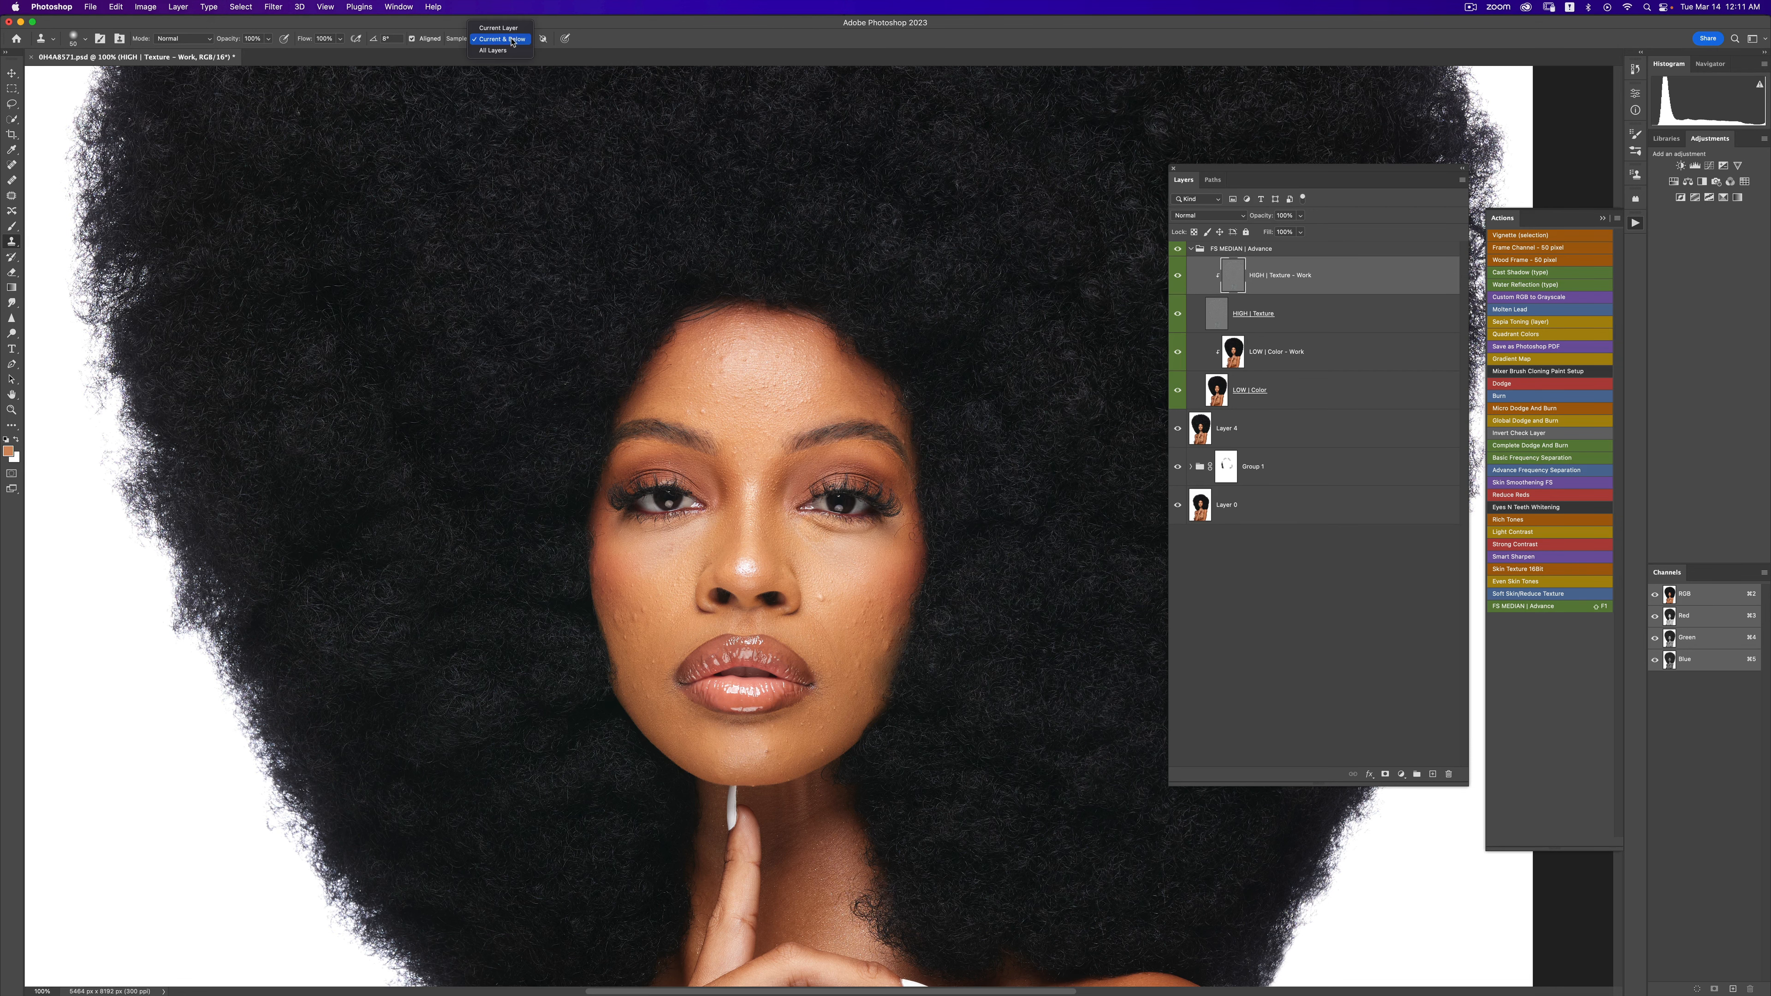
click(499, 28)
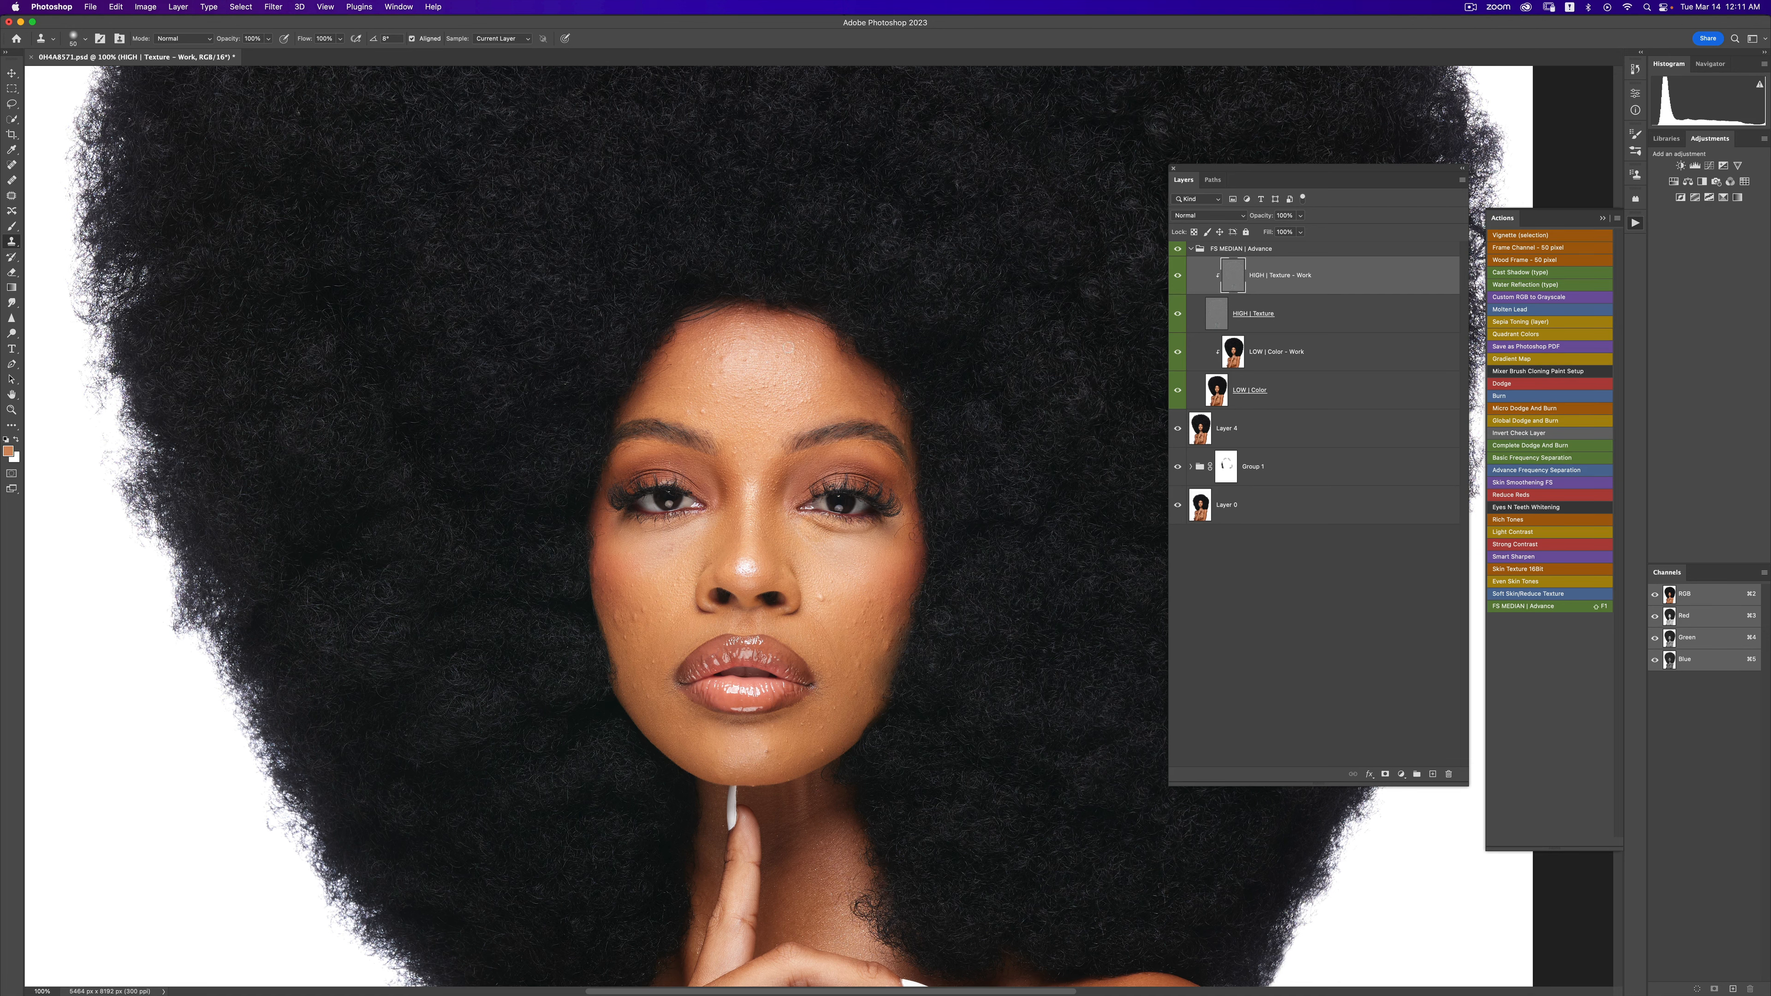
- Clone clean skin texture over the bumps on the upper and middle forehead with a smaller brush on HIGH | Texture - Work
super+click(780, 428)
super+click(779, 428)
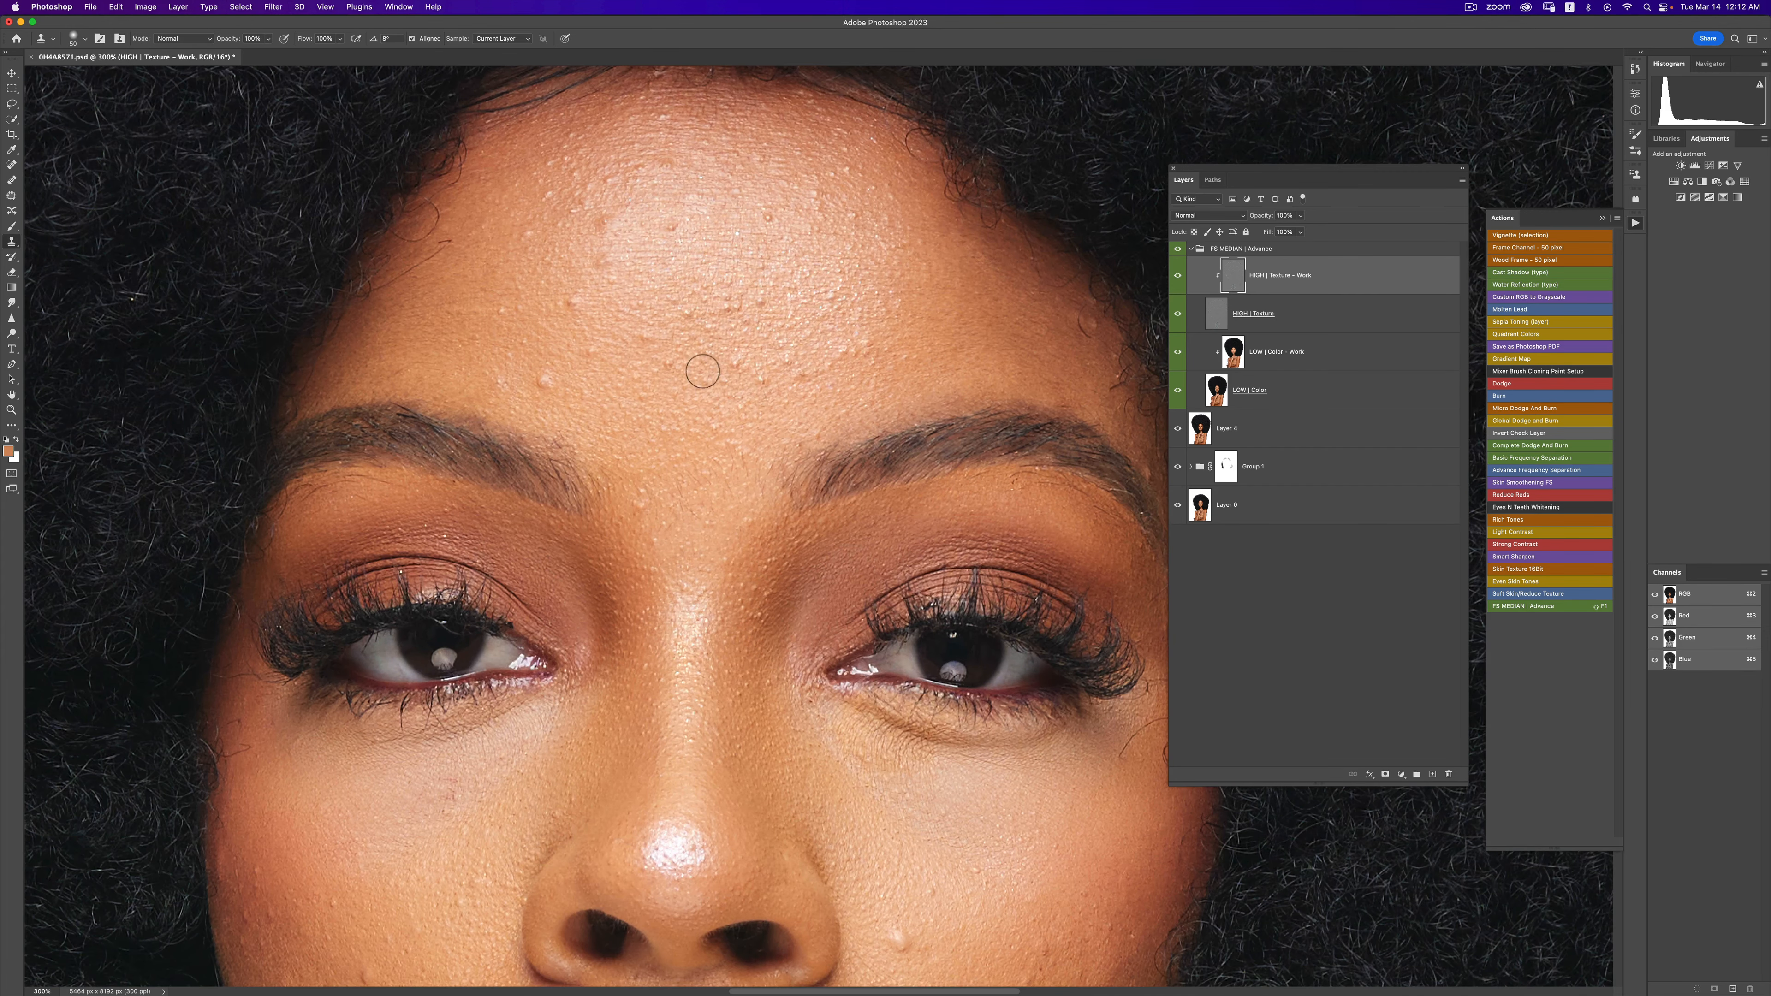
key(bracketleft)
key(bracketleft)
key(bracketleft)
key(bracketleft)
key(bracketleft)
key(bracketleft)
click(545, 381)
click(677, 227)
click(770, 213)
click(458, 236)
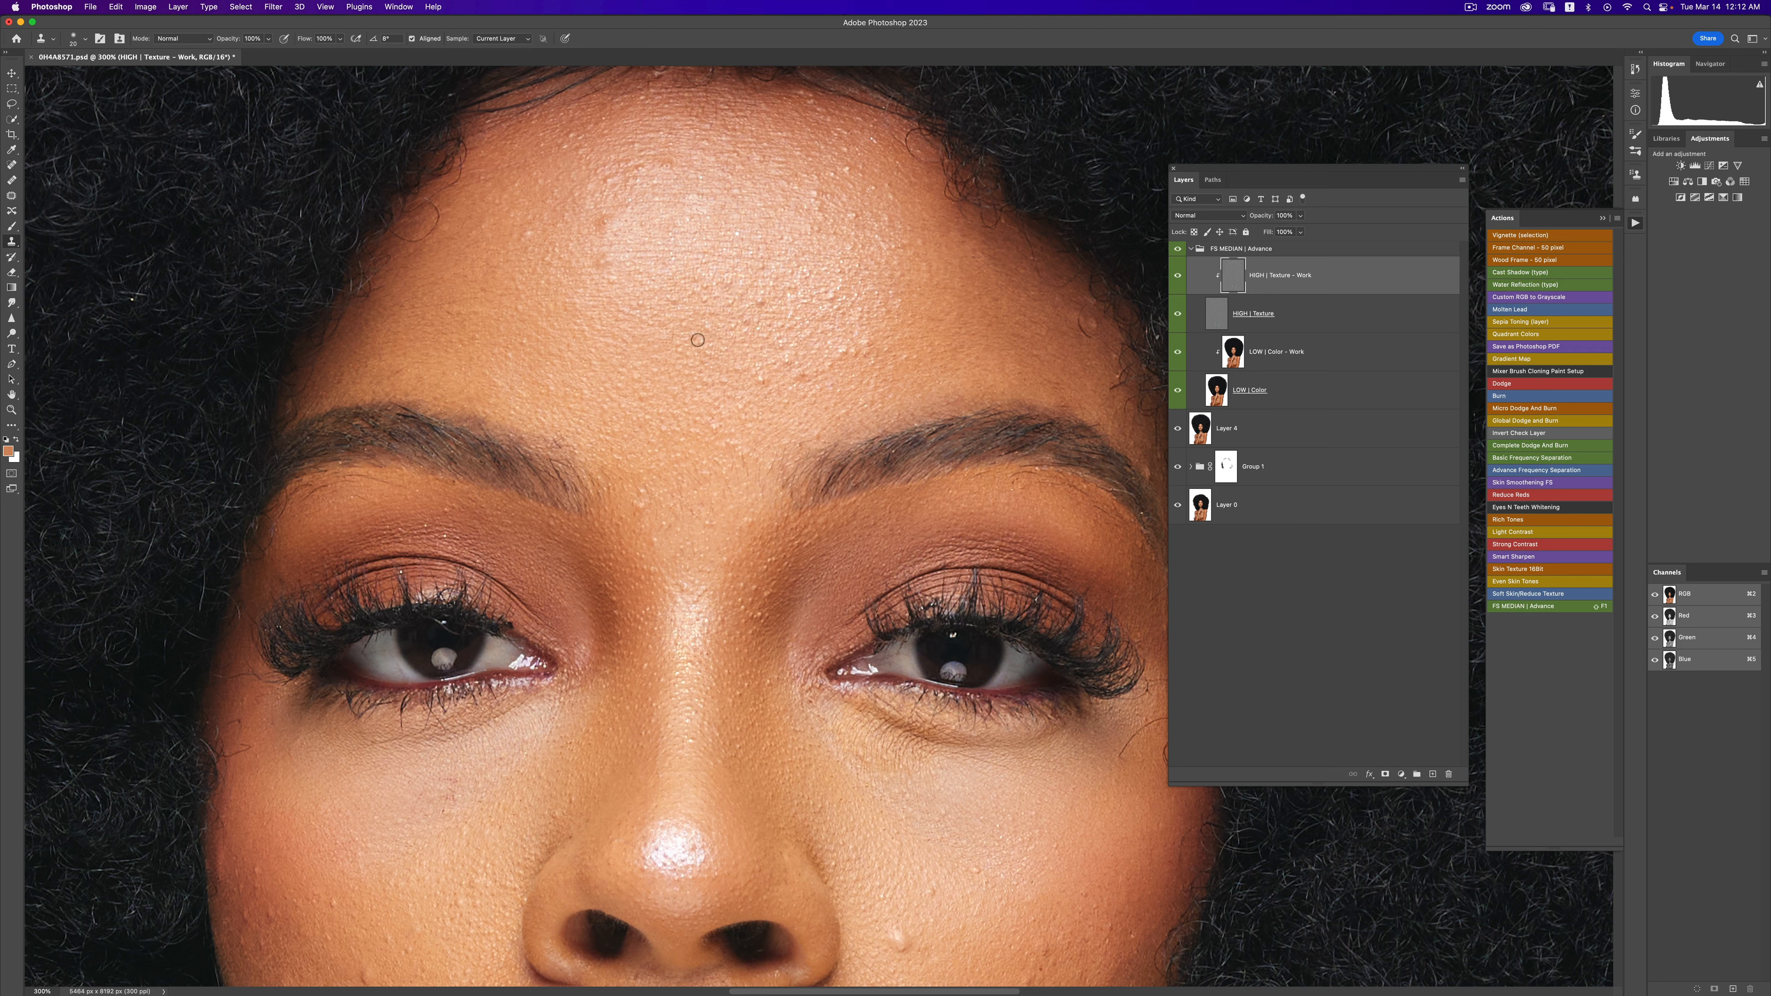
- Sample clean texture and clone out the remaining bumps above the brows, at the temple and on the nose bridge
alt+click(728, 385)
click(761, 378)
click(801, 374)
click(787, 360)
drag(867, 343, 845, 350)
click(810, 361)
drag(1083, 335, 1092, 325)
alt+click(703, 536)
drag(696, 512, 689, 492)
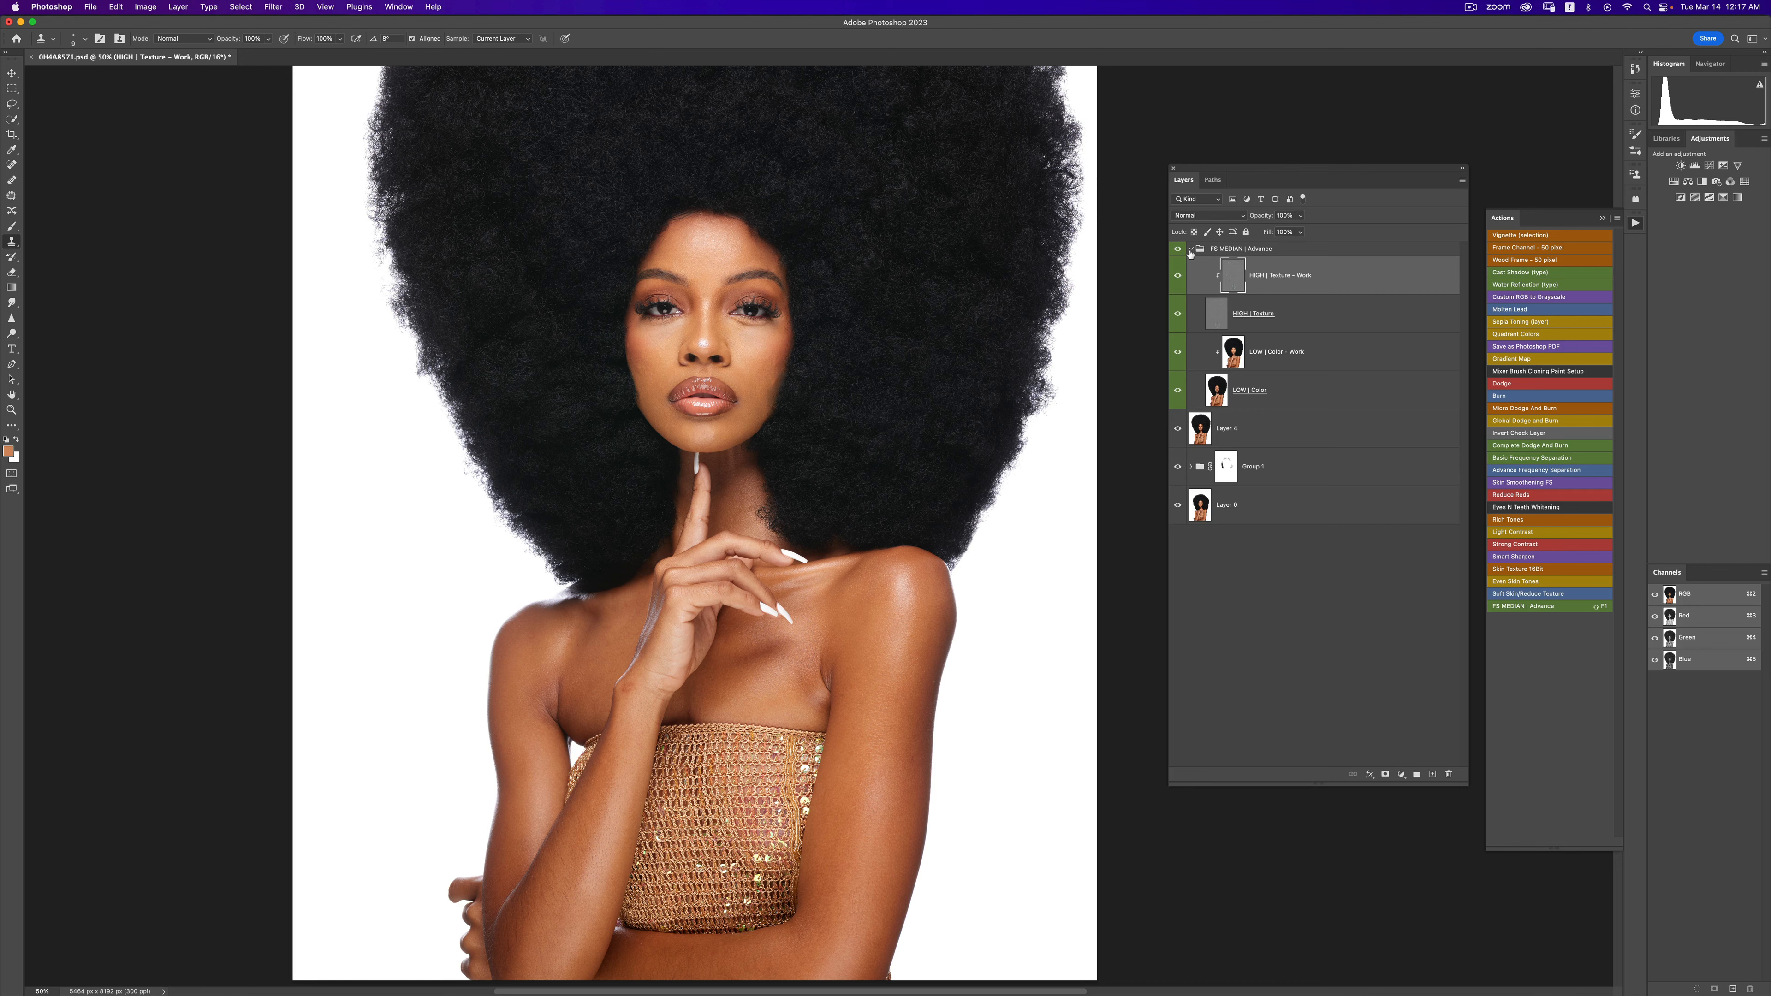
- Collapse the FS MEDIAN | Advance group and compare the face with the group hidden and shown
click(1191, 250)
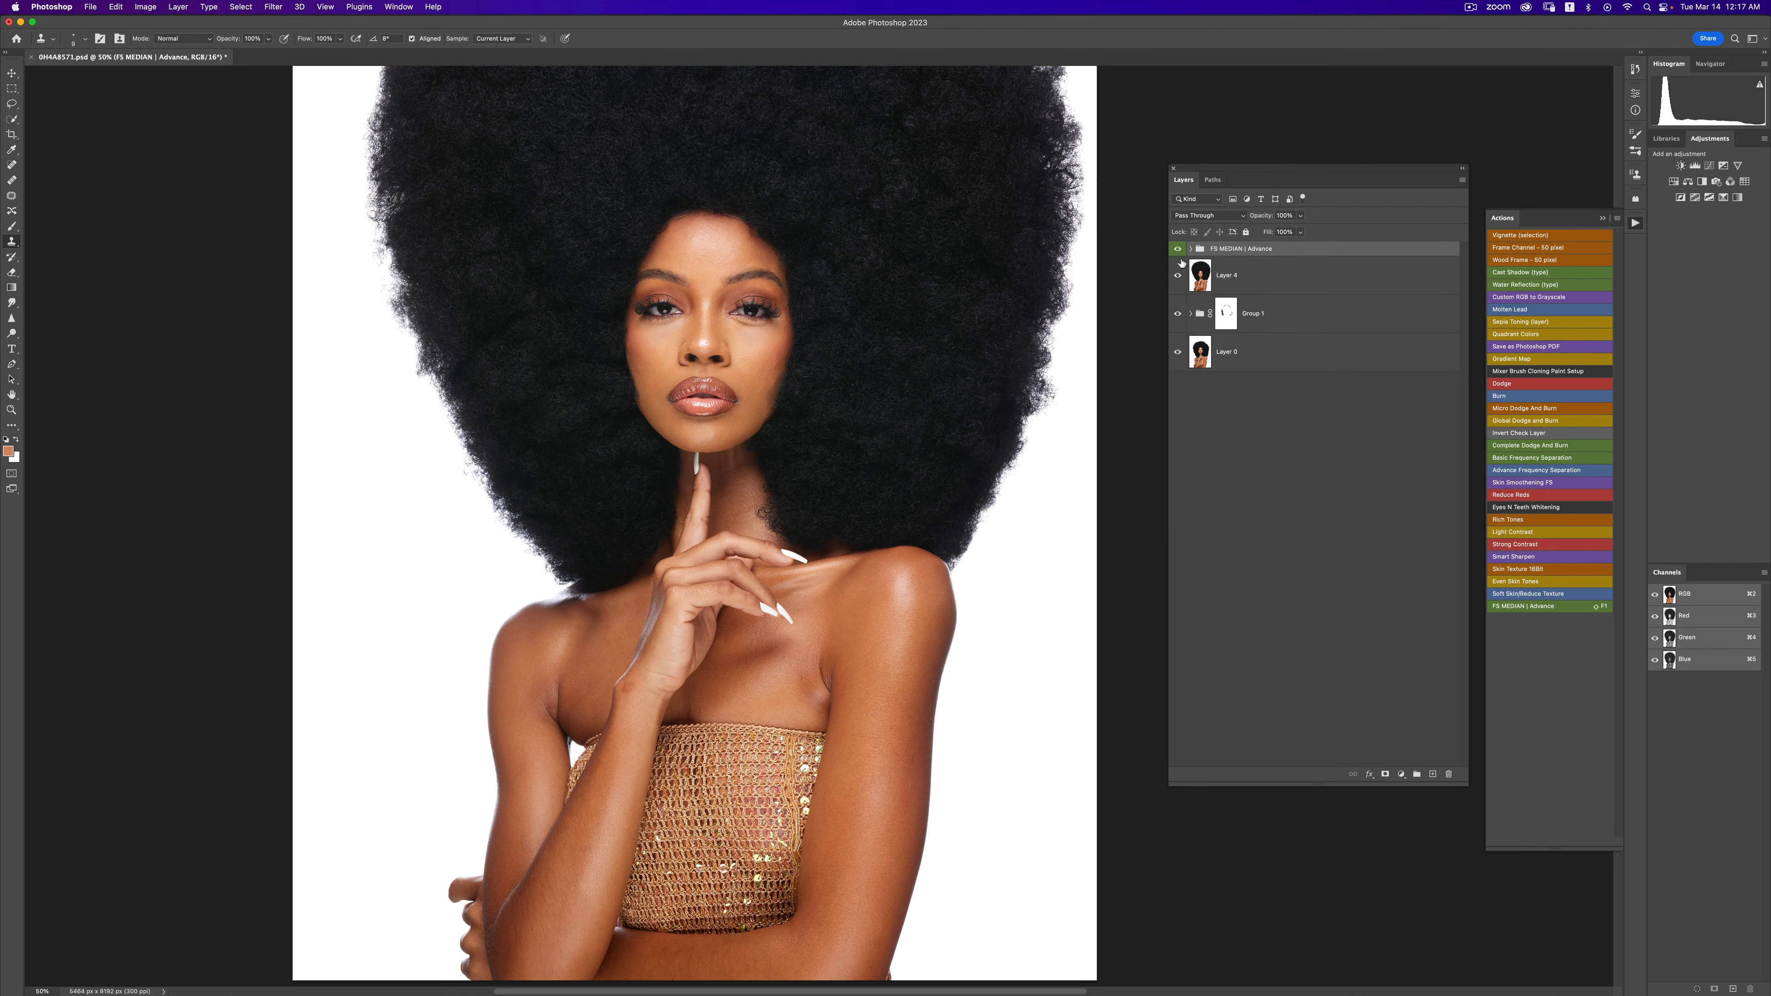
key(z)
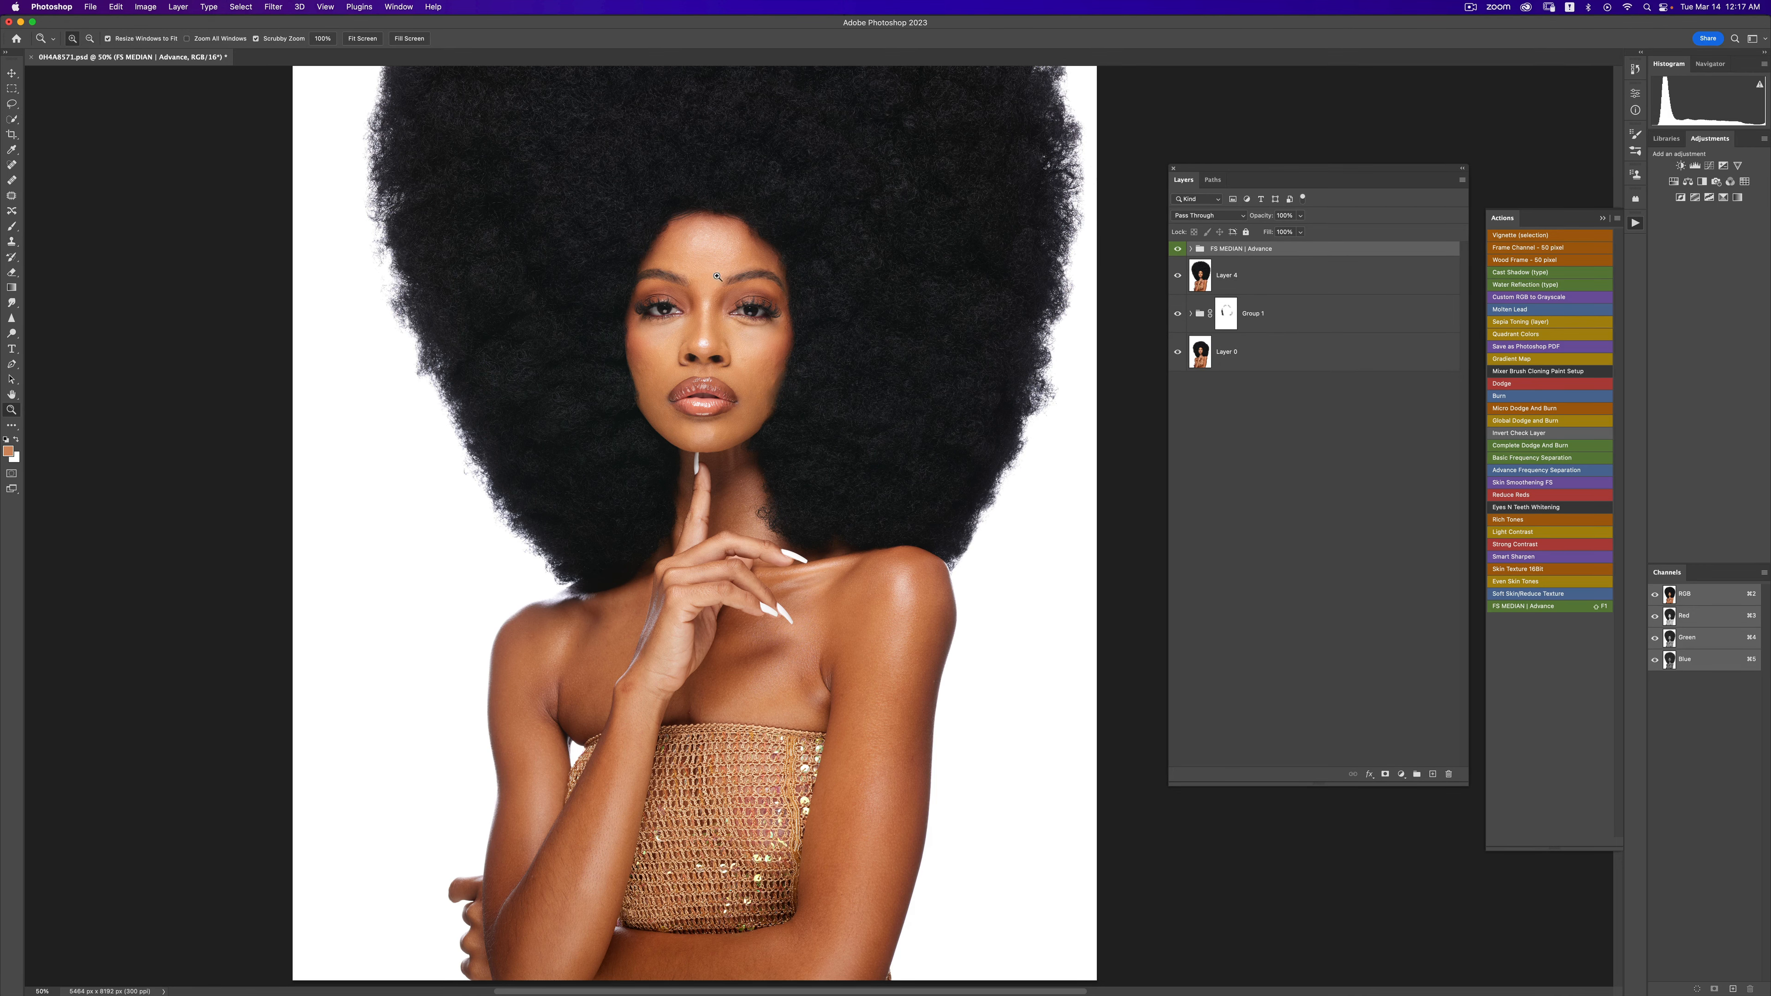
click(718, 277)
click(718, 277)
click(718, 278)
alt+click(759, 308)
key(s)
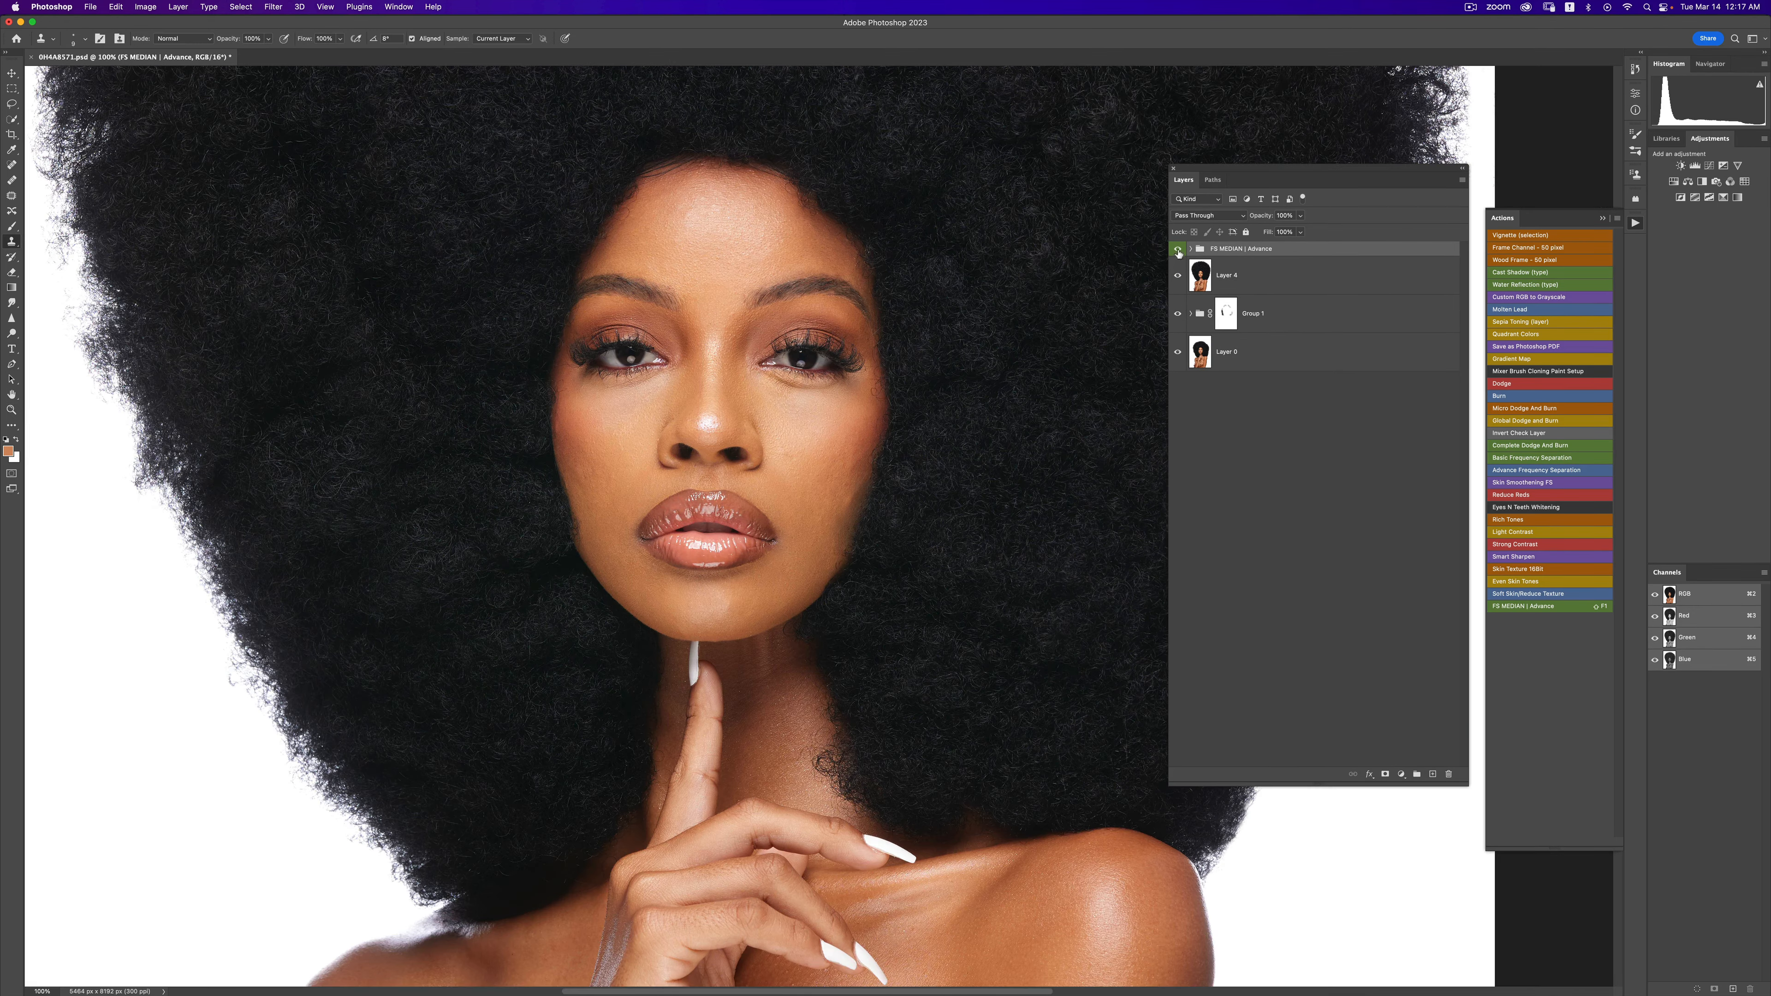
click(1178, 250)
click(1179, 249)
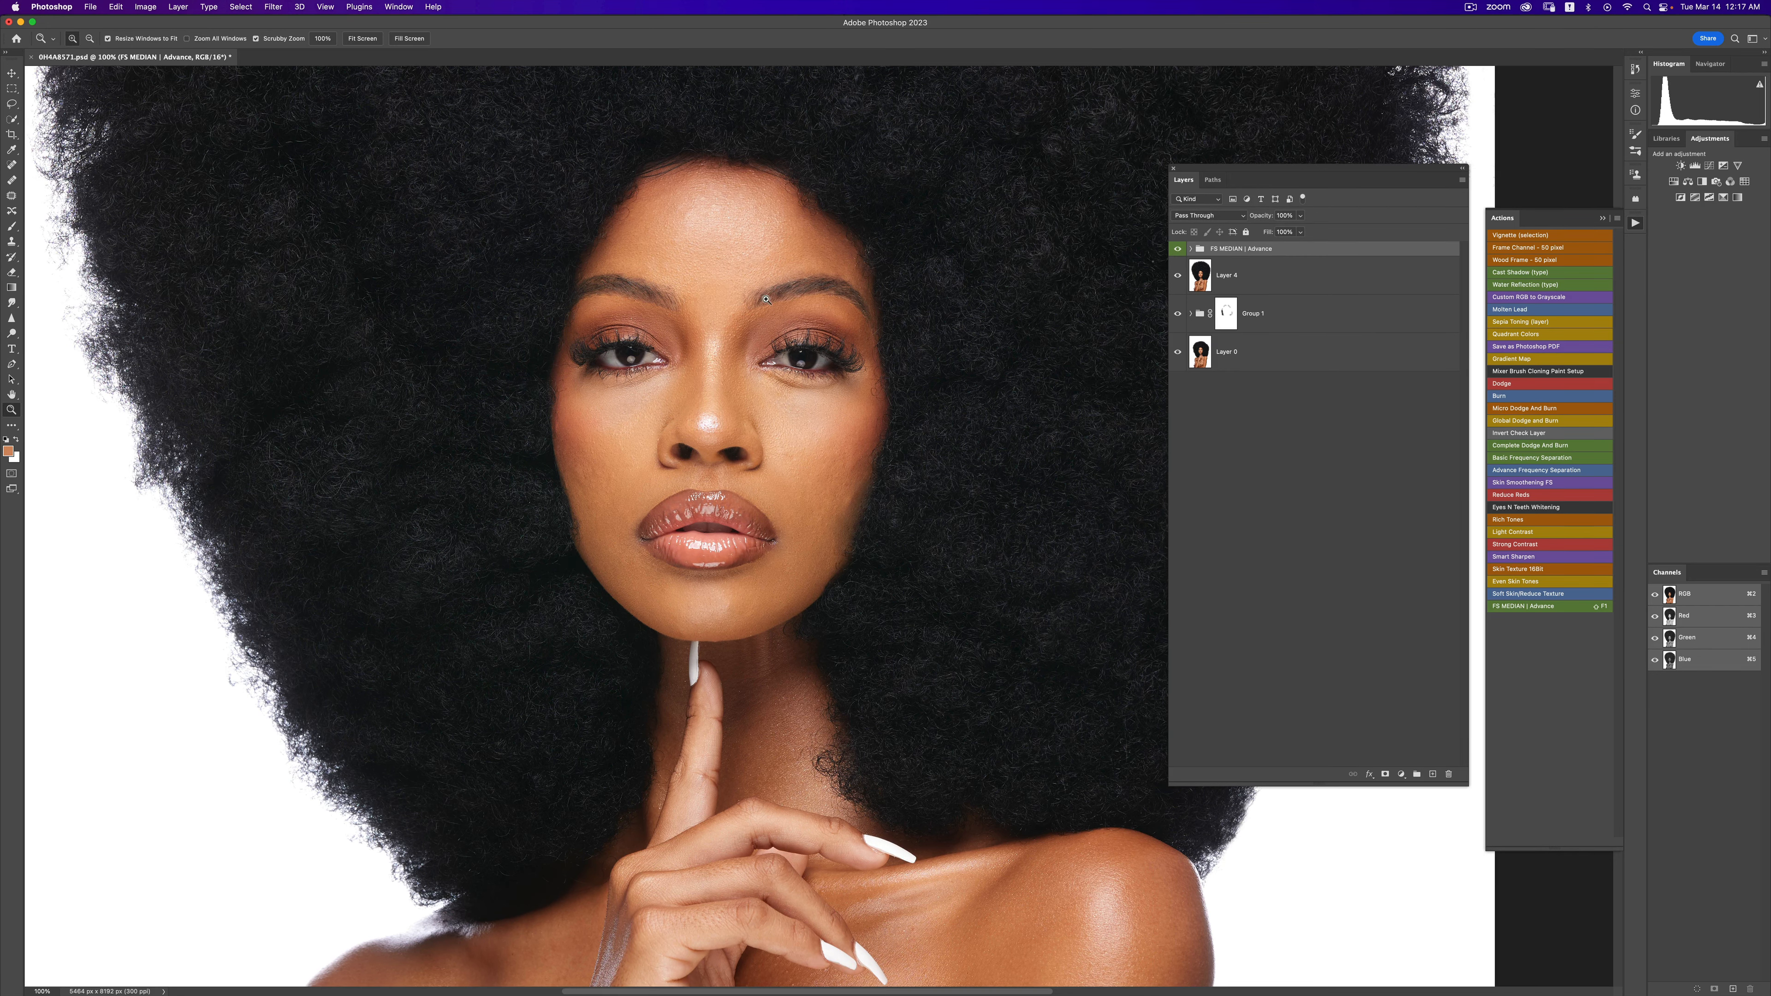
- Expand the FS MEDIAN | Advance group and compare the face with HIGH | Texture - Work hidden and shown
key(super+equal)
click(1190, 250)
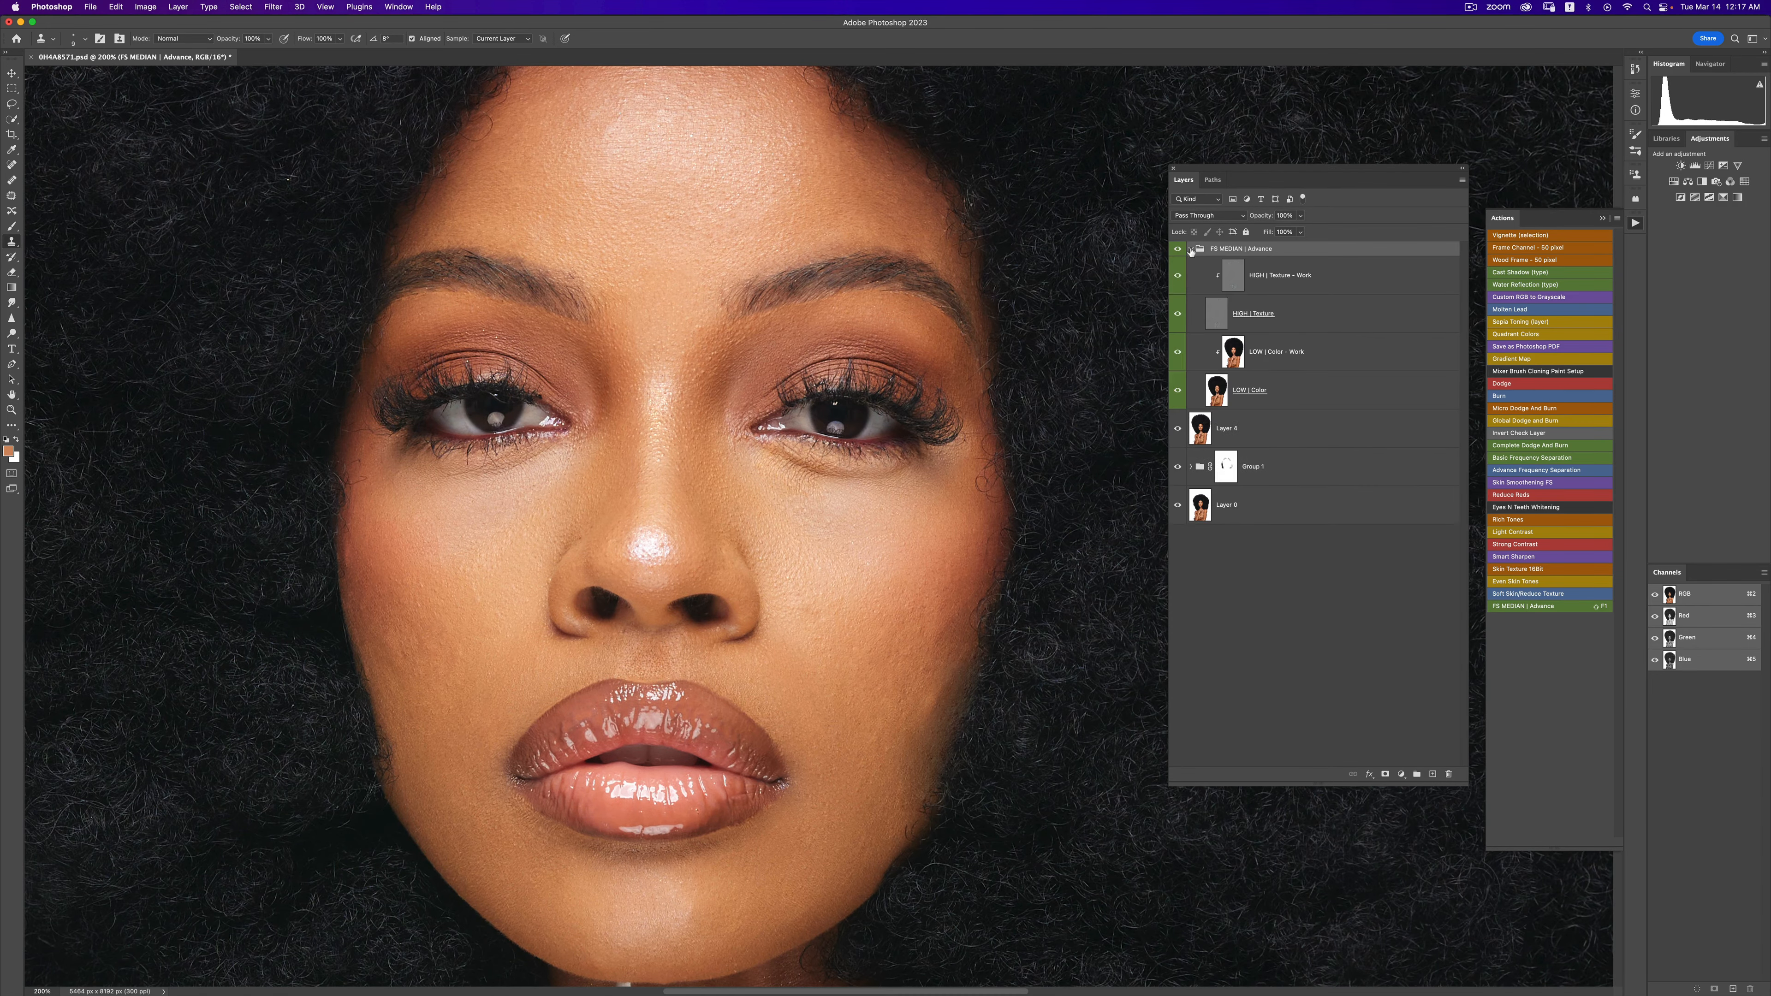
click(1177, 276)
click(1180, 278)
key(alt+space)
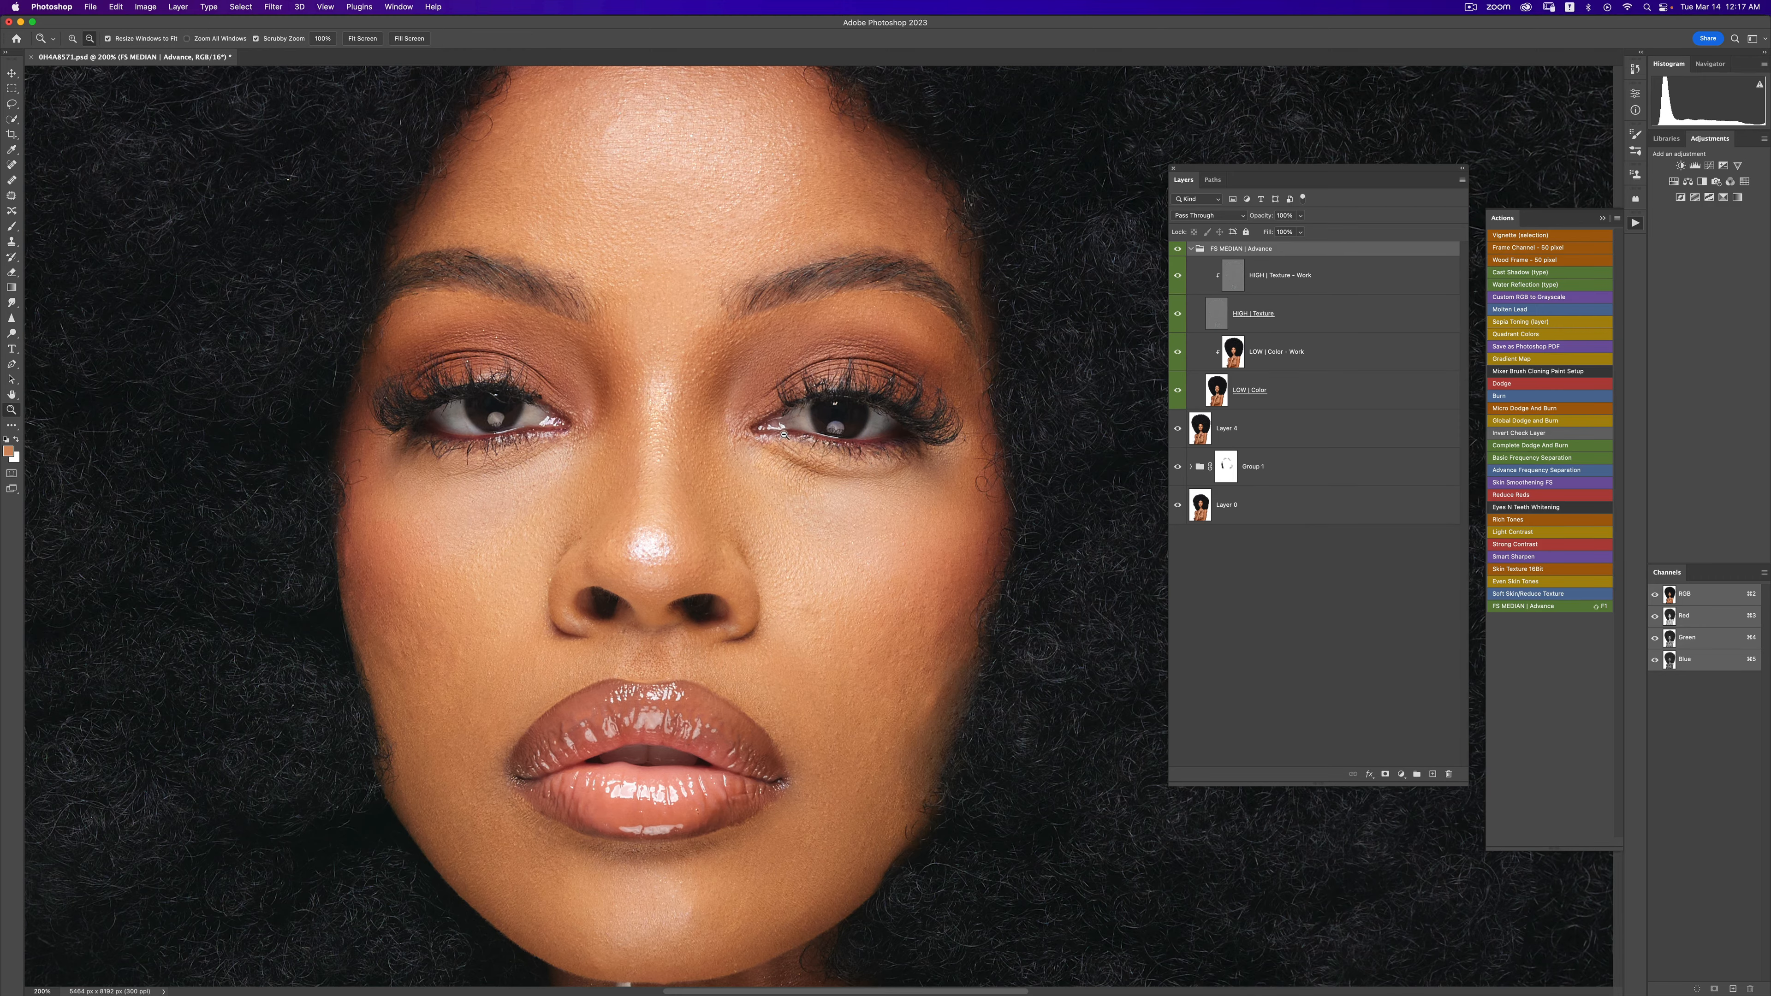
- Examine the whole portrait, and the arms, chest and hands at 100% zoom
alt+click(784, 434)
alt+click(785, 434)
alt+click(809, 443)
alt+click(809, 444)
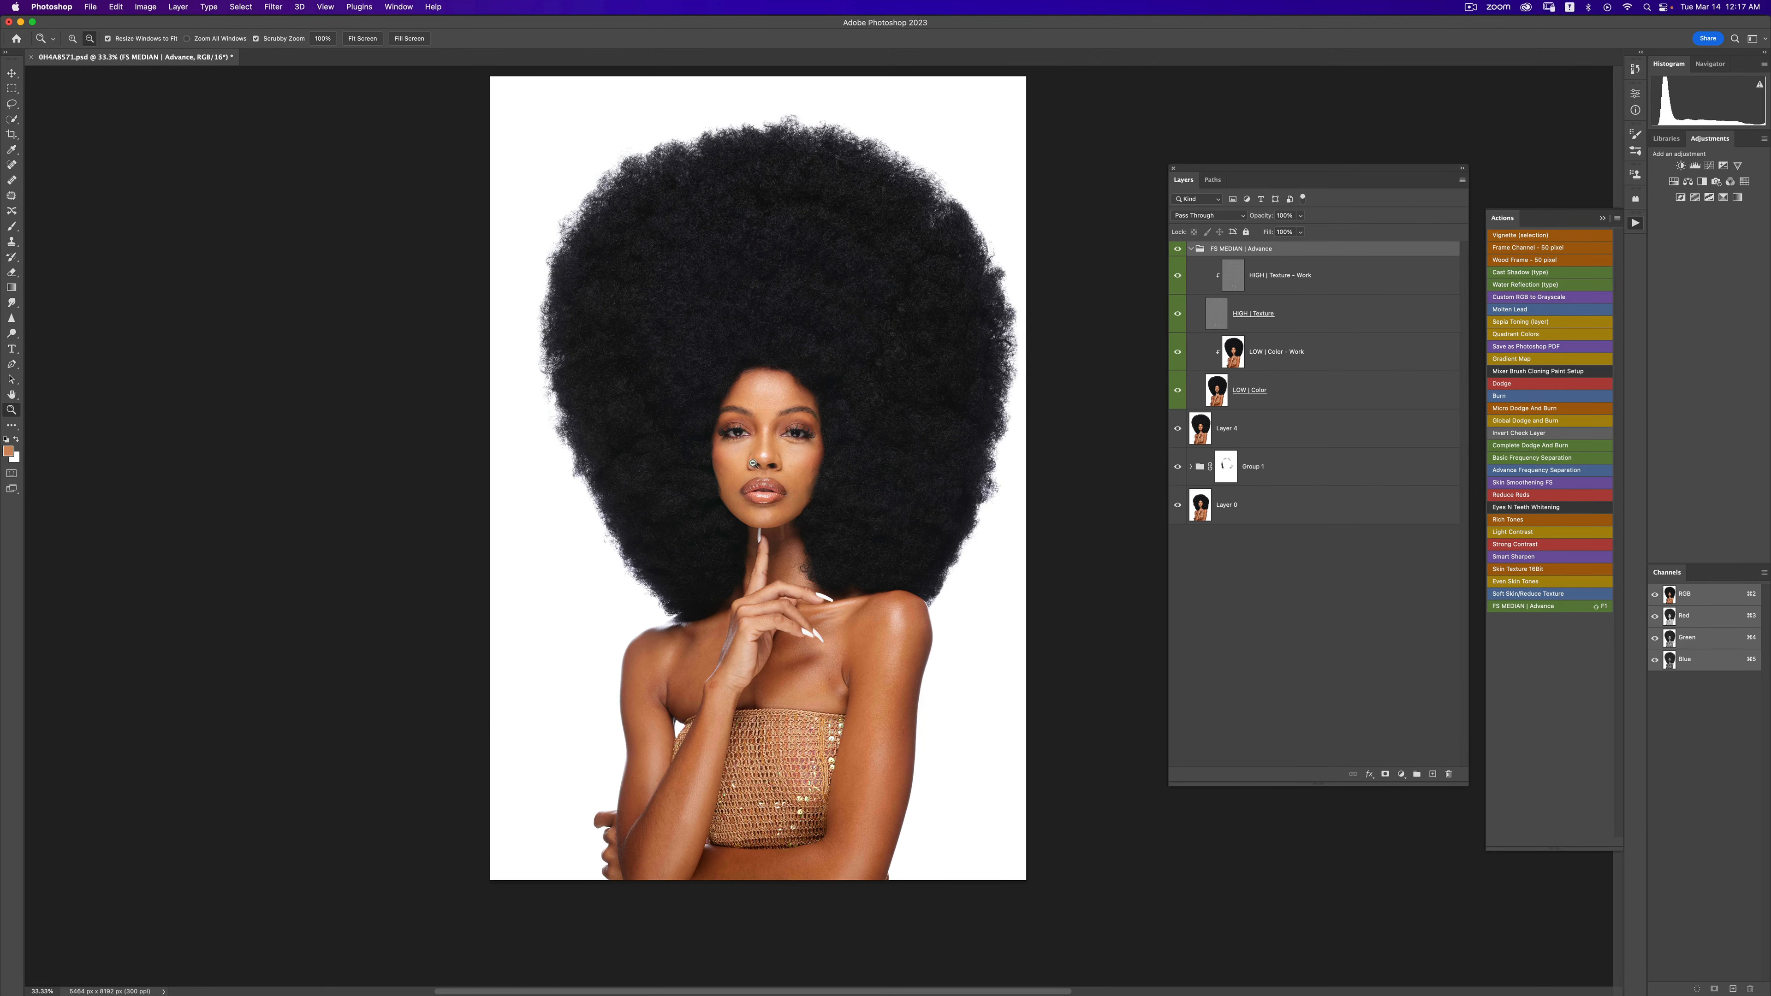
super+click(711, 758)
super+click(711, 758)
super+click(712, 758)
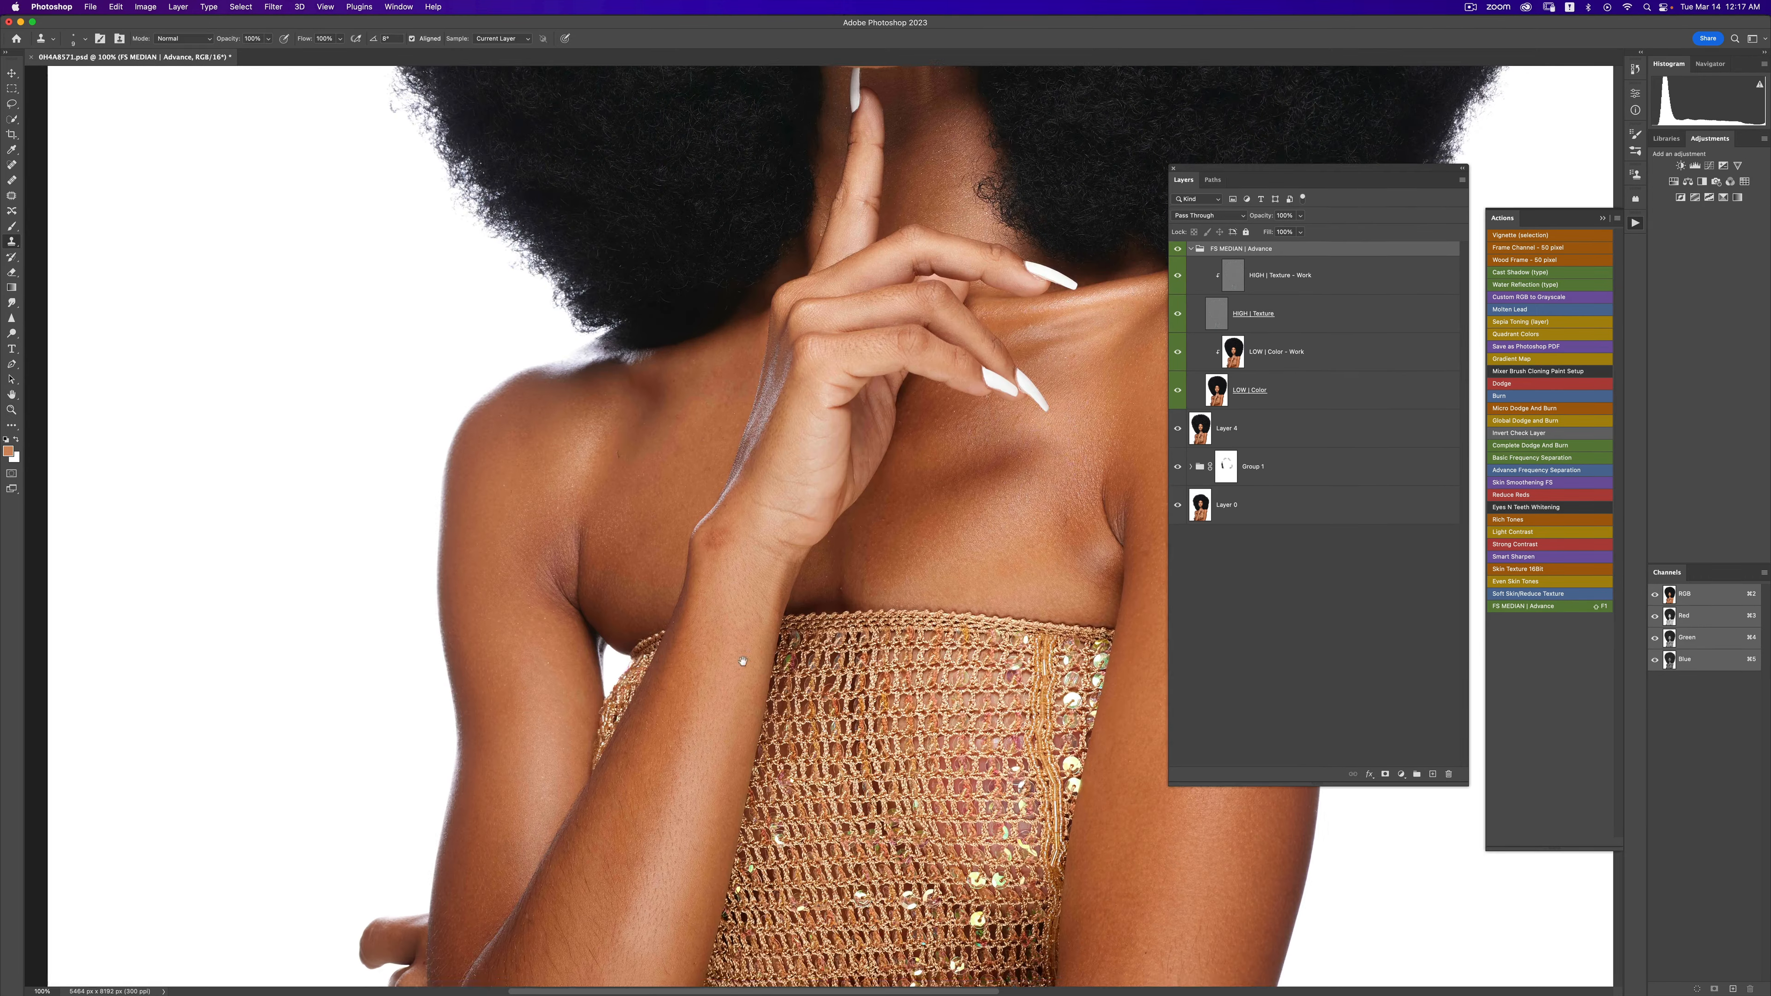
drag(640, 957, 683, 613)
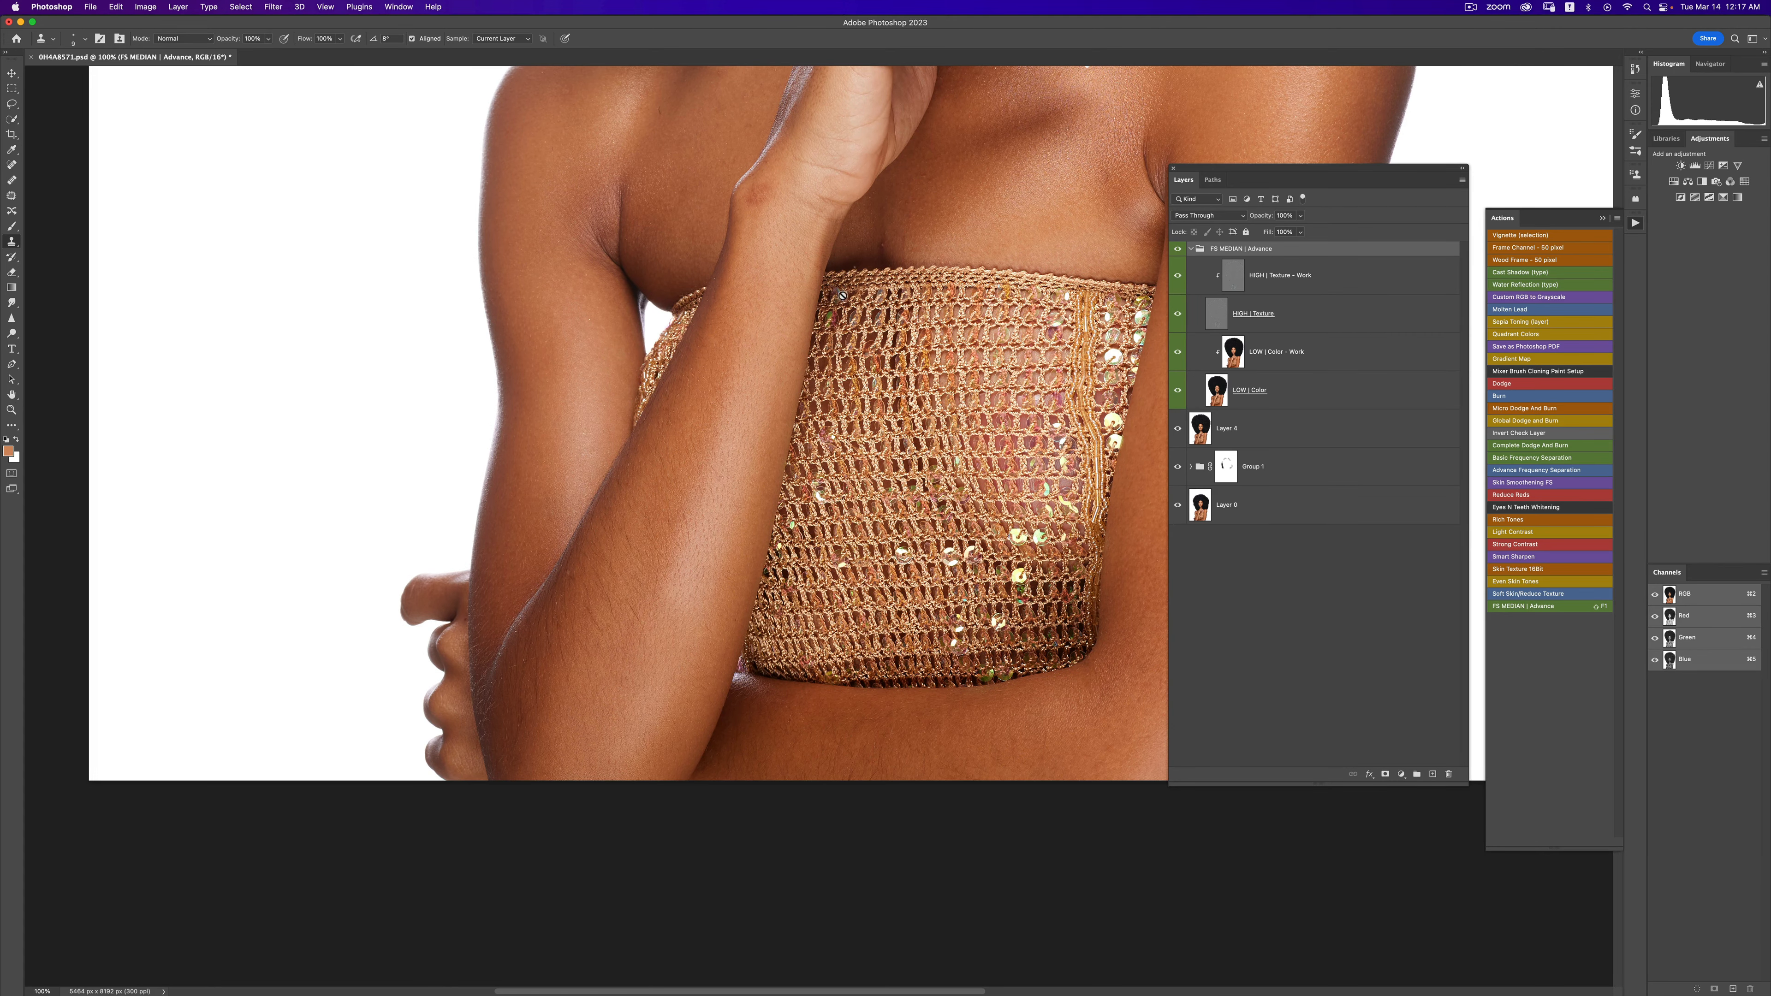
scroll(821, 332, up, 5)
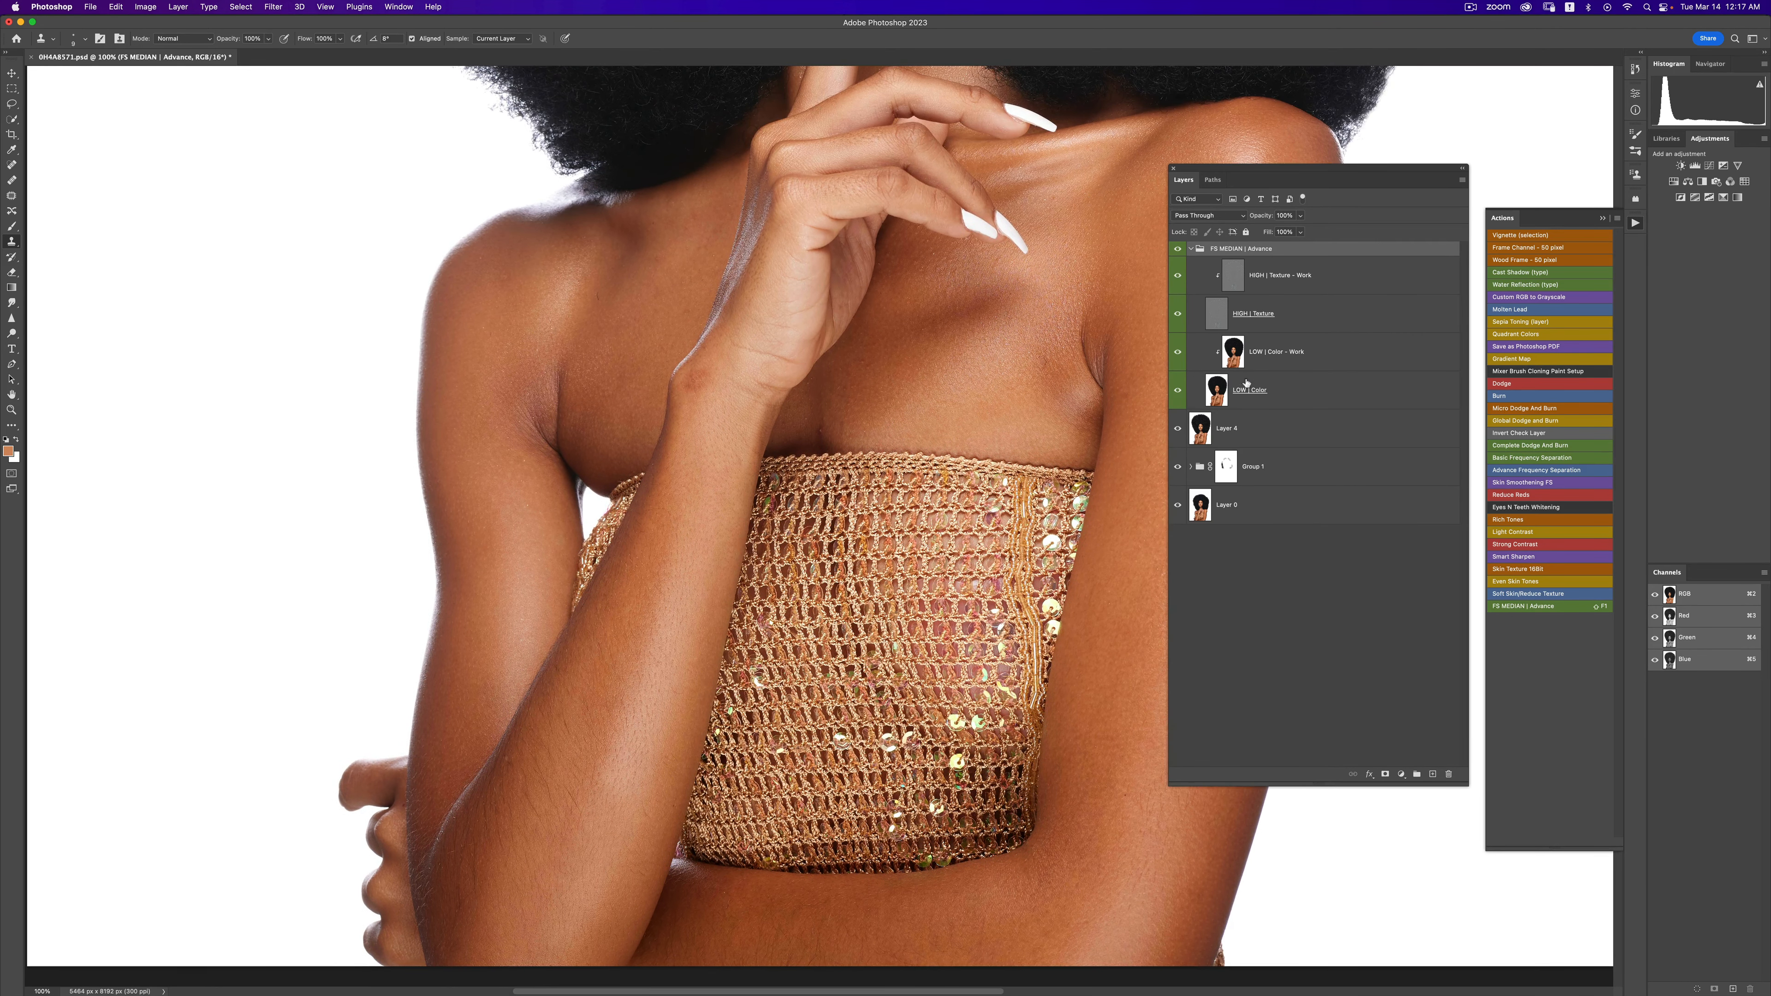
- Make HIGH | Texture - Work active and ready the Clone Stamp tool over the forearm at 200% zoom
click(1283, 305)
click(1280, 282)
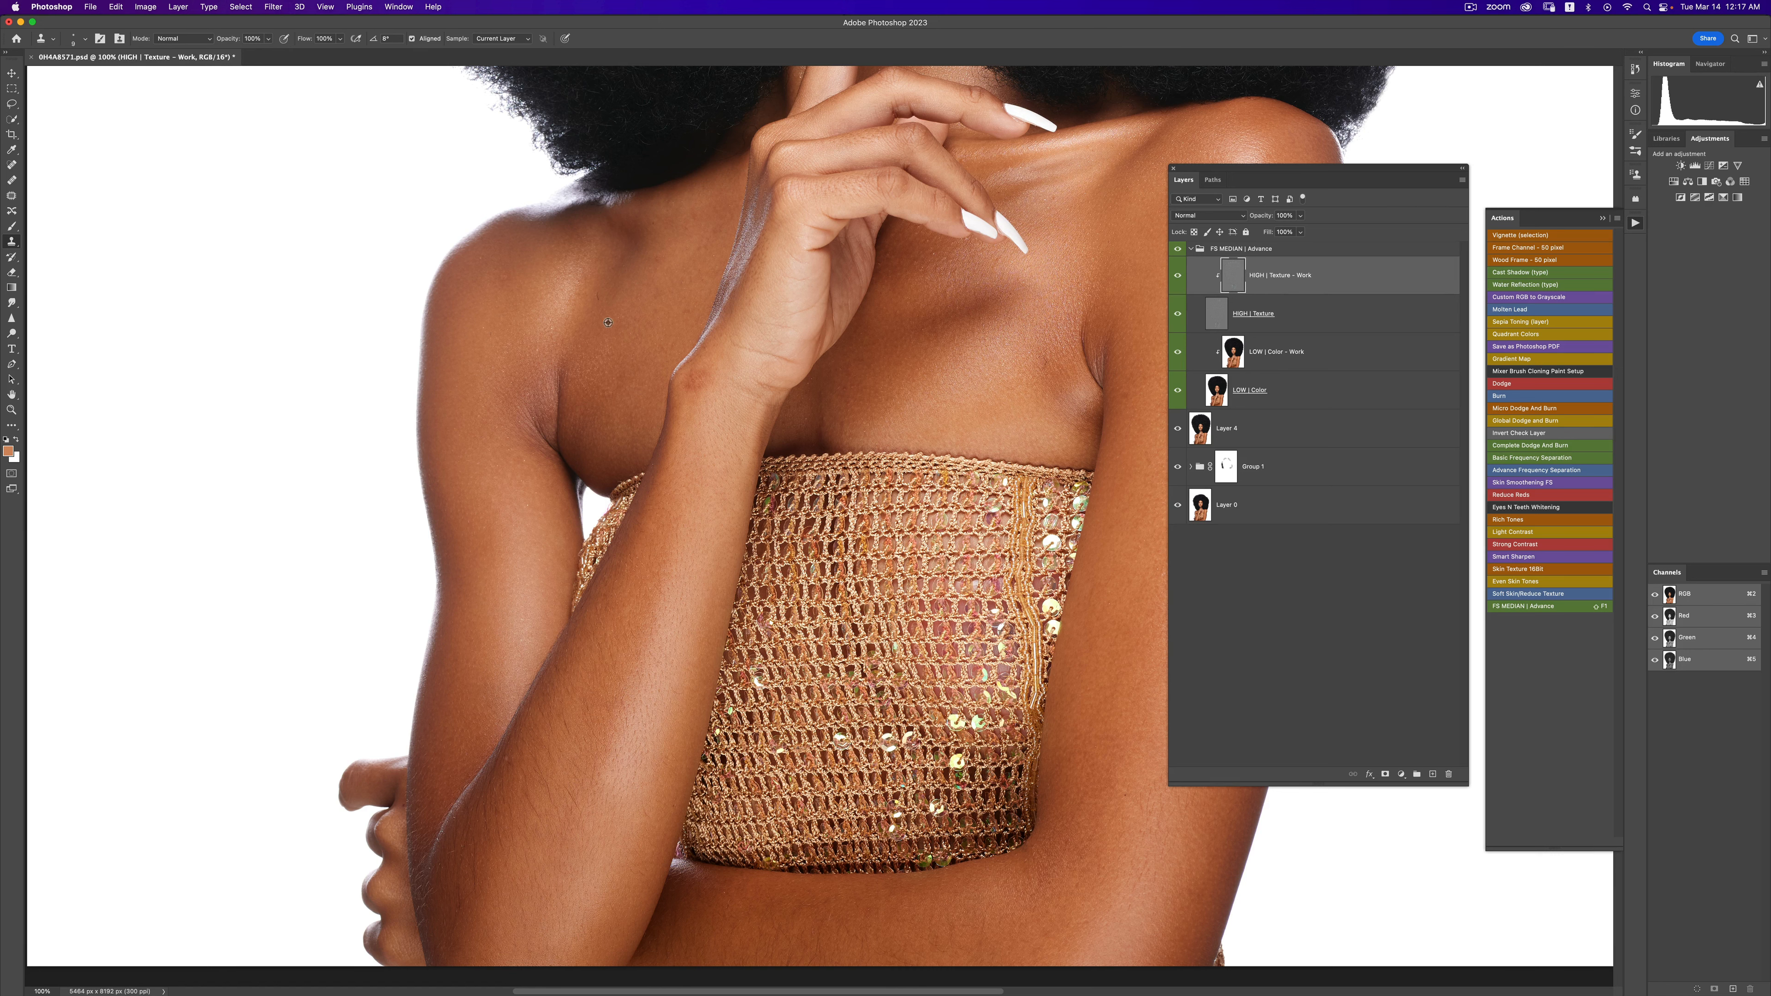
key(z)
alt+click(921, 338)
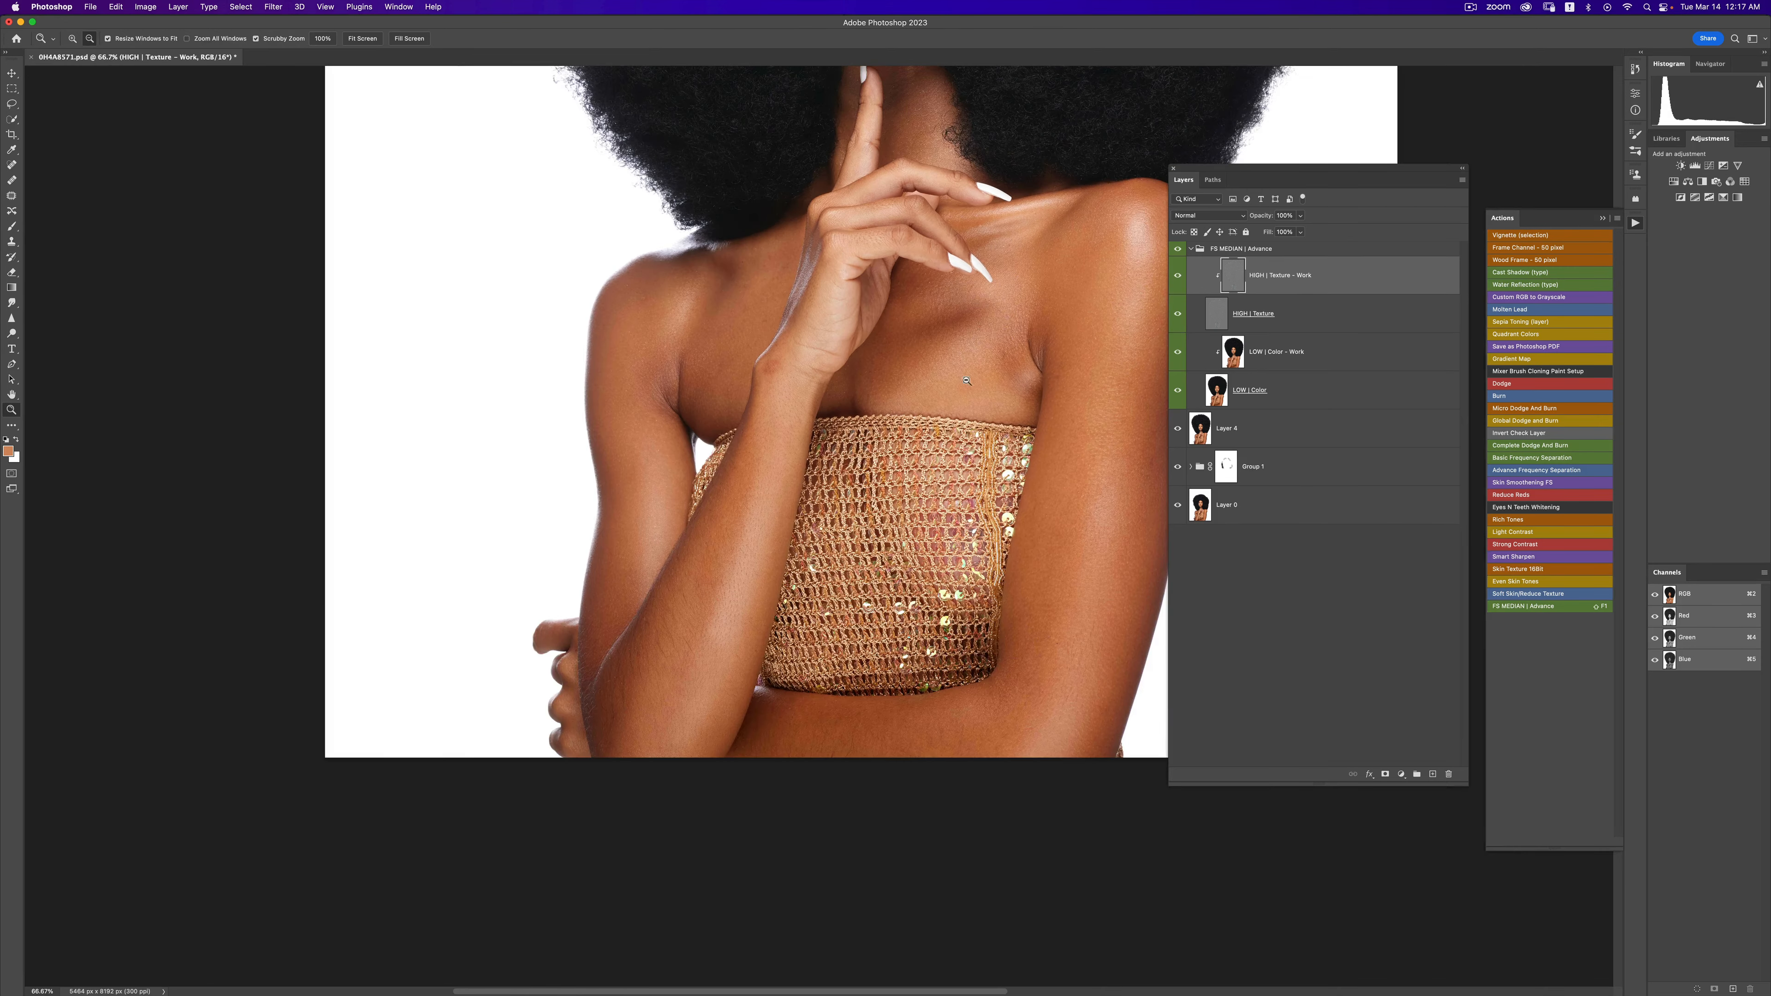
alt+click(1011, 407)
click(777, 571)
click(777, 570)
click(778, 571)
key(s)
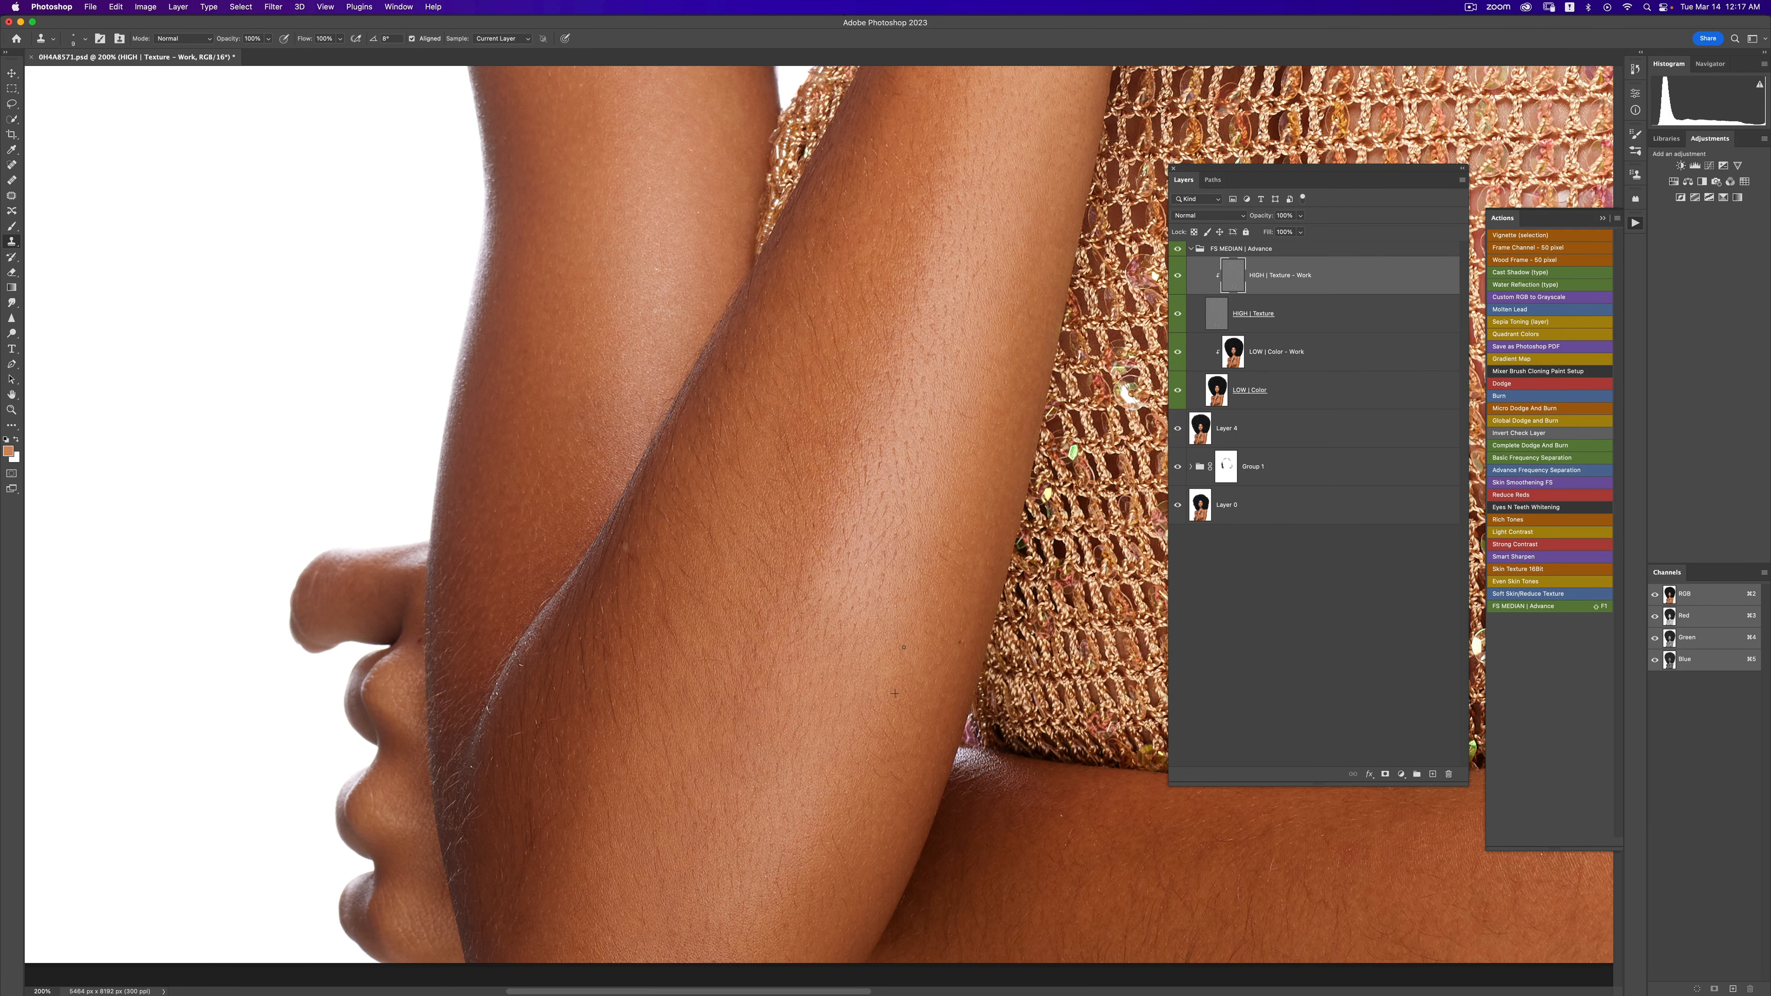
- Examine the retouched skin in the whole portrait and at 50% zoom
key(z)
alt+click(940, 638)
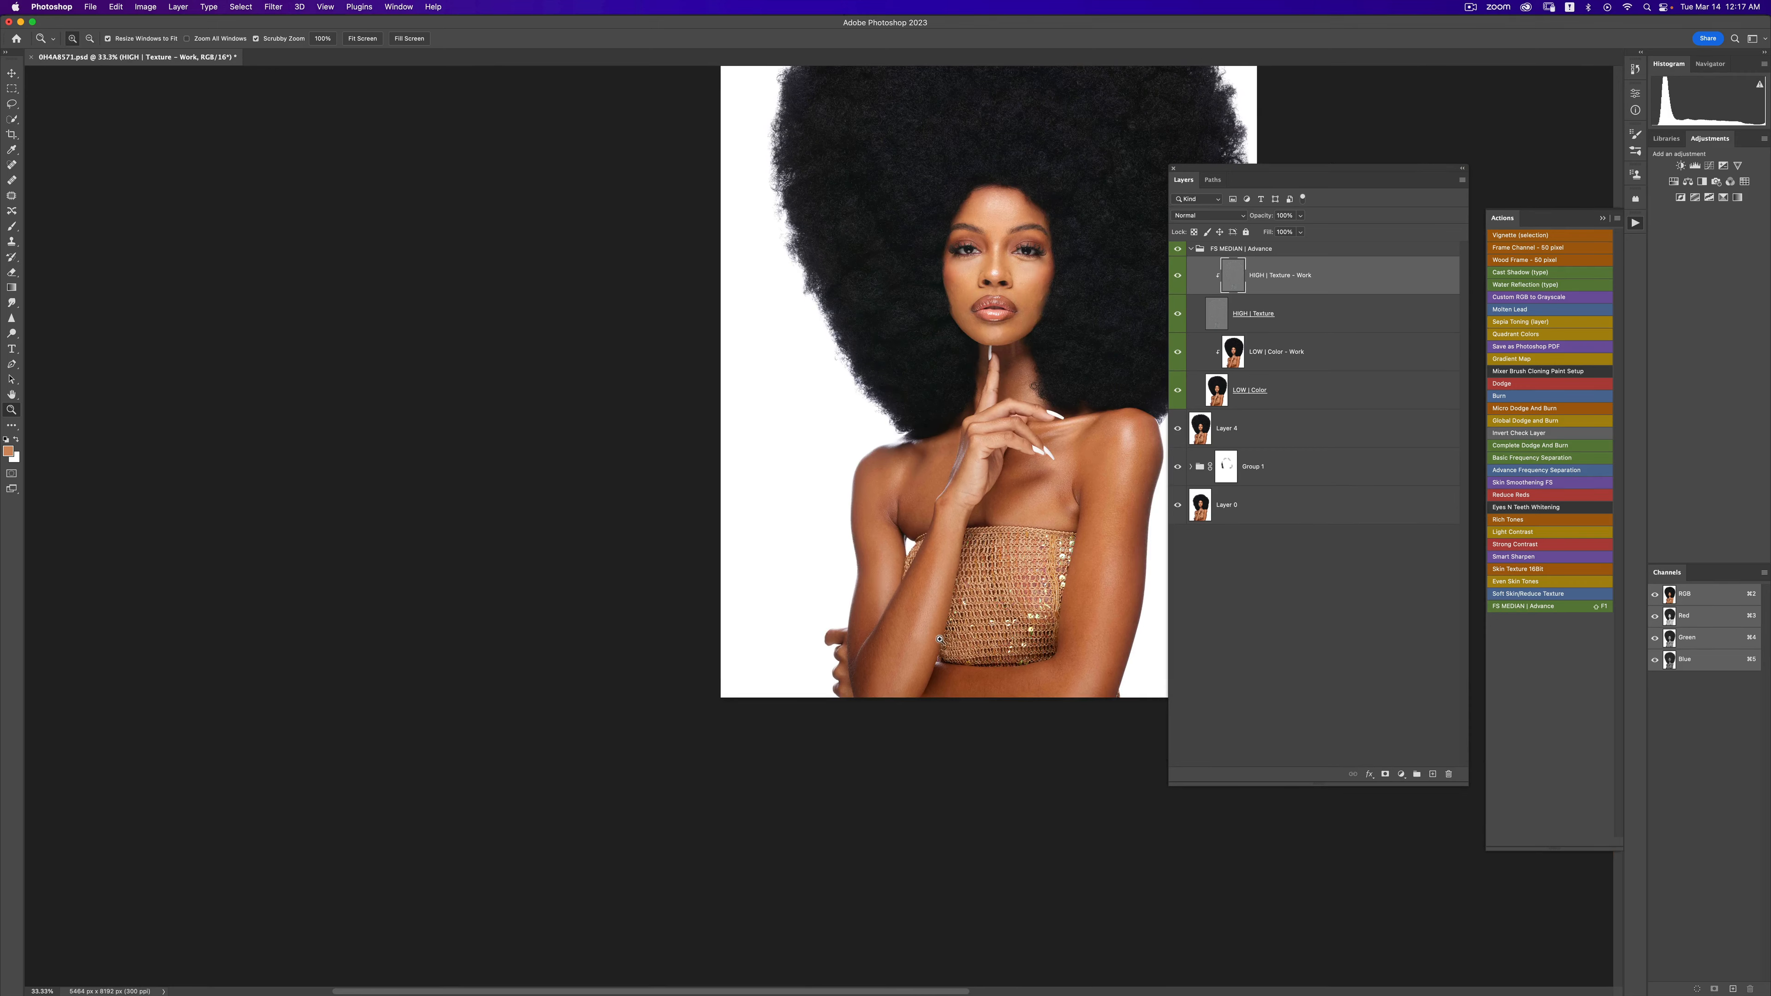
click(939, 639)
alt+click(971, 590)
alt+click(970, 591)
key(s)
drag(970, 590, 830, 646)
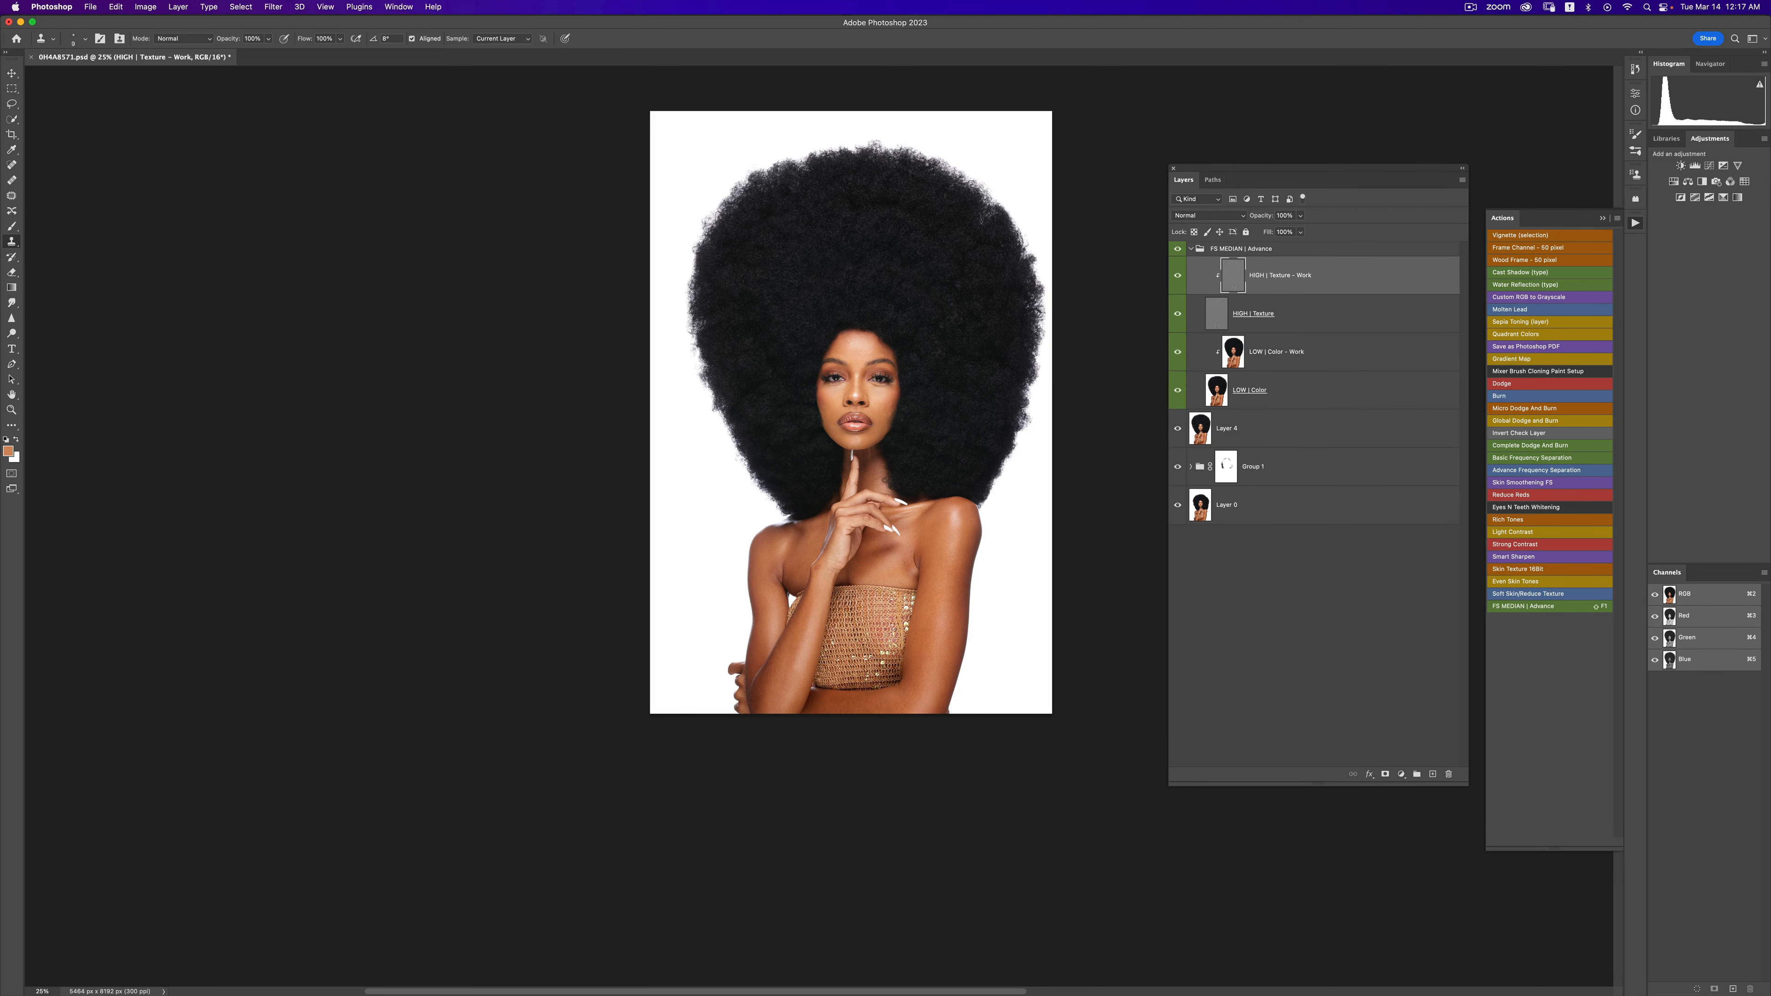
super+click(882, 382)
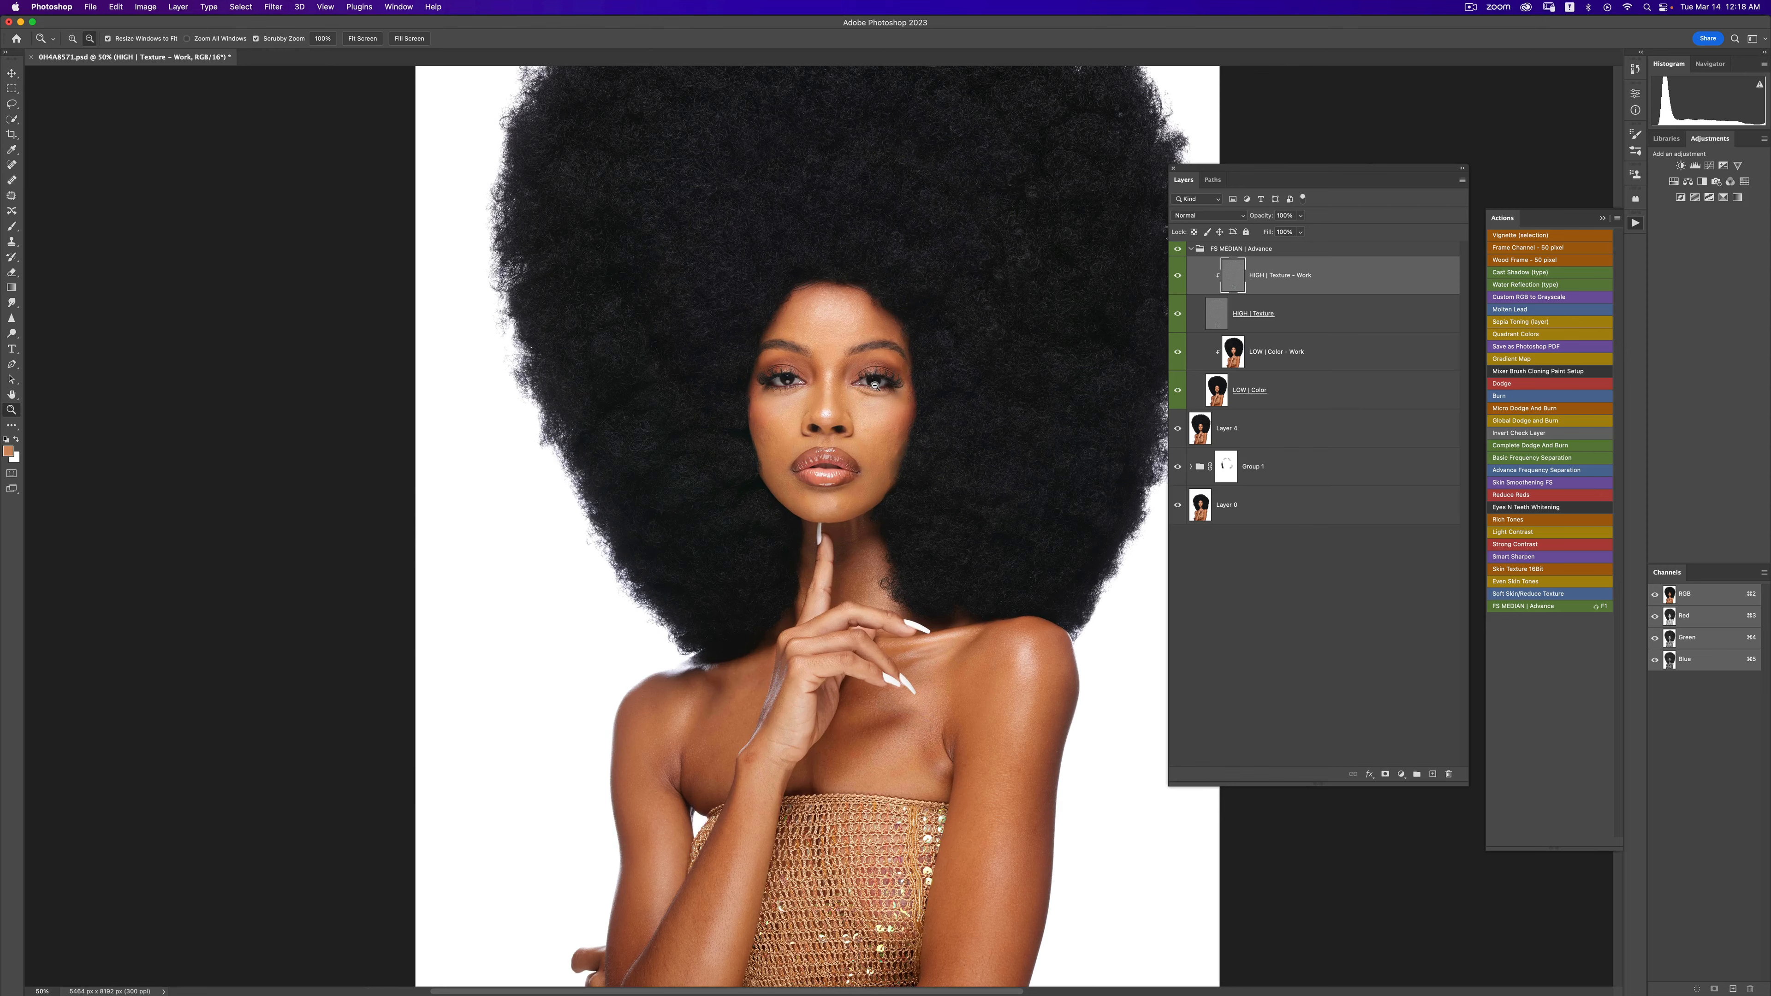
drag(915, 384, 826, 310)
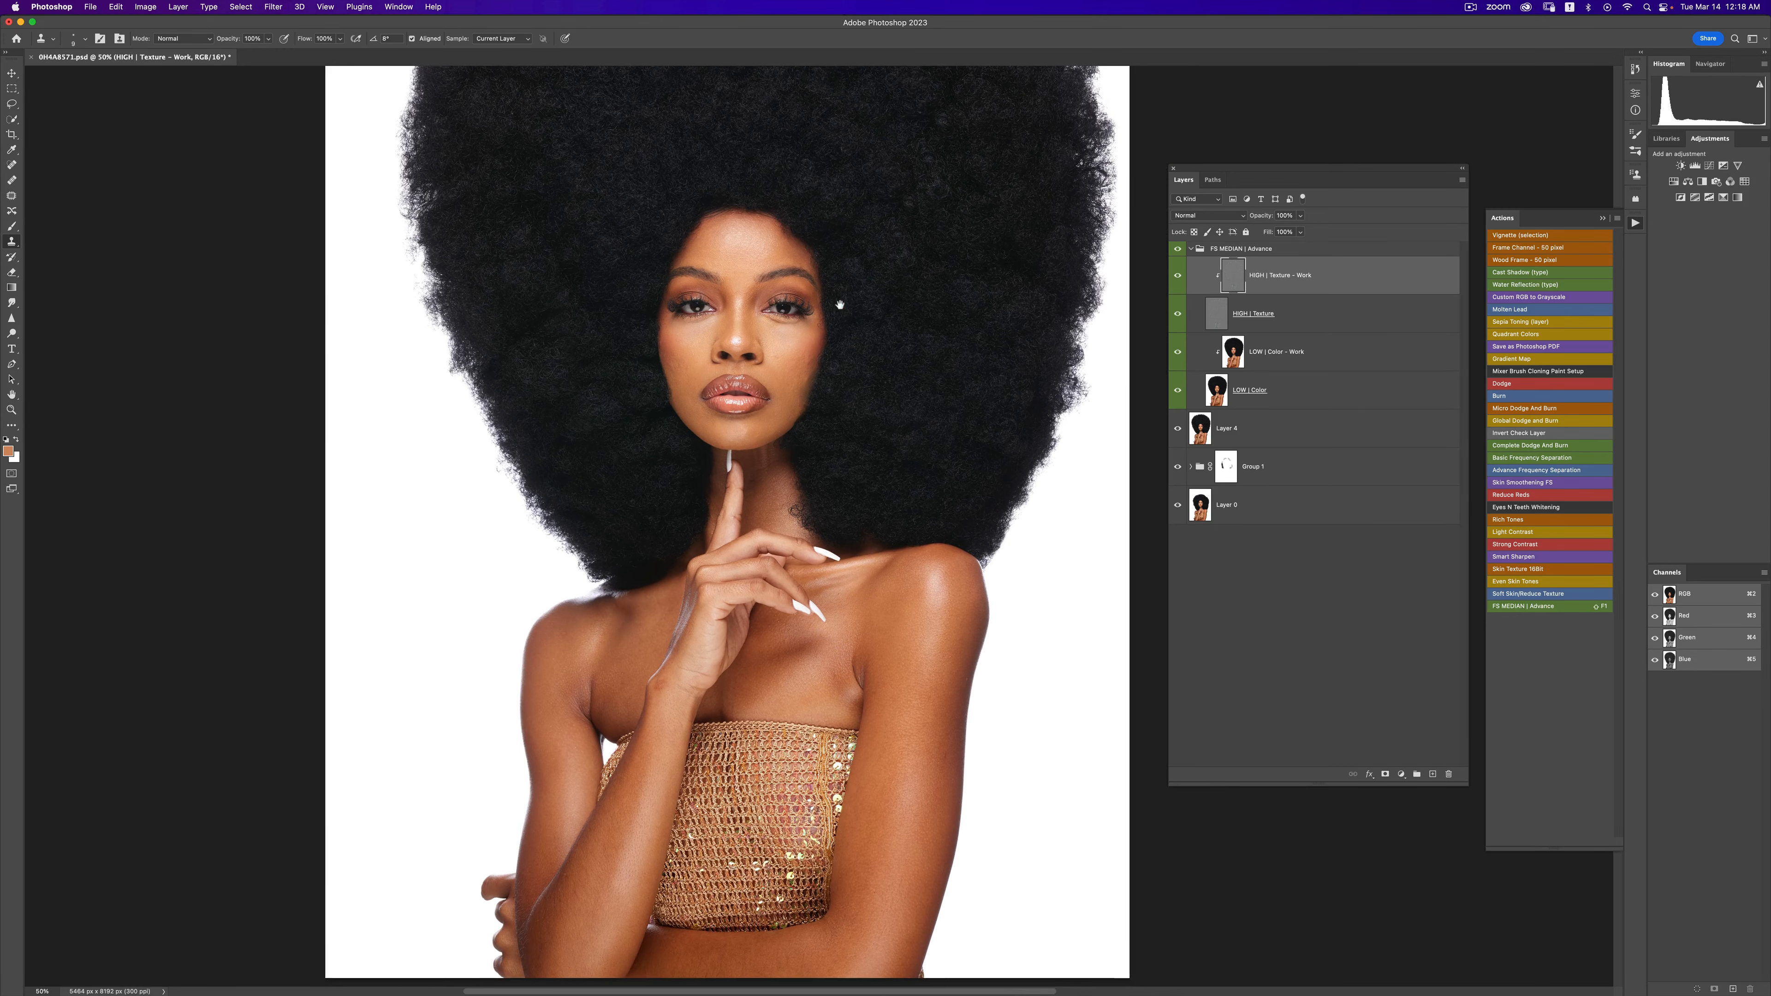
- Make the LOW | Color layer active and switch to the Mixer Brush tool
click(1292, 389)
click(12, 227)
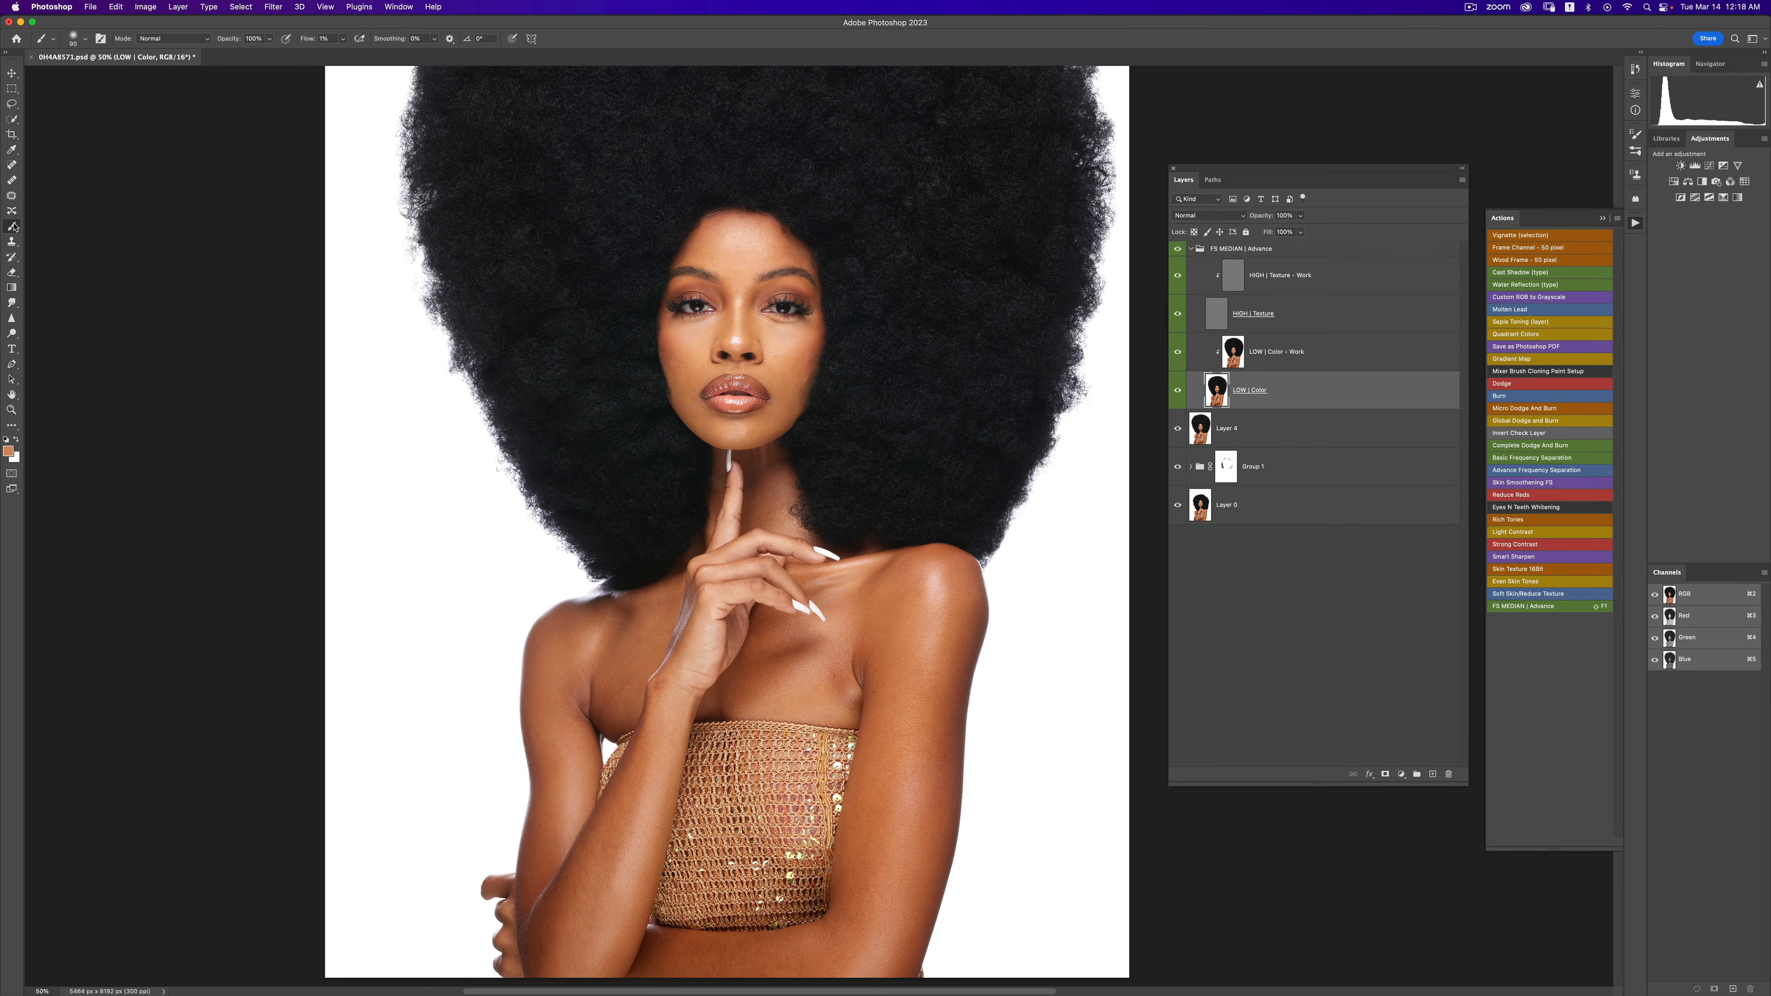
click(60, 260)
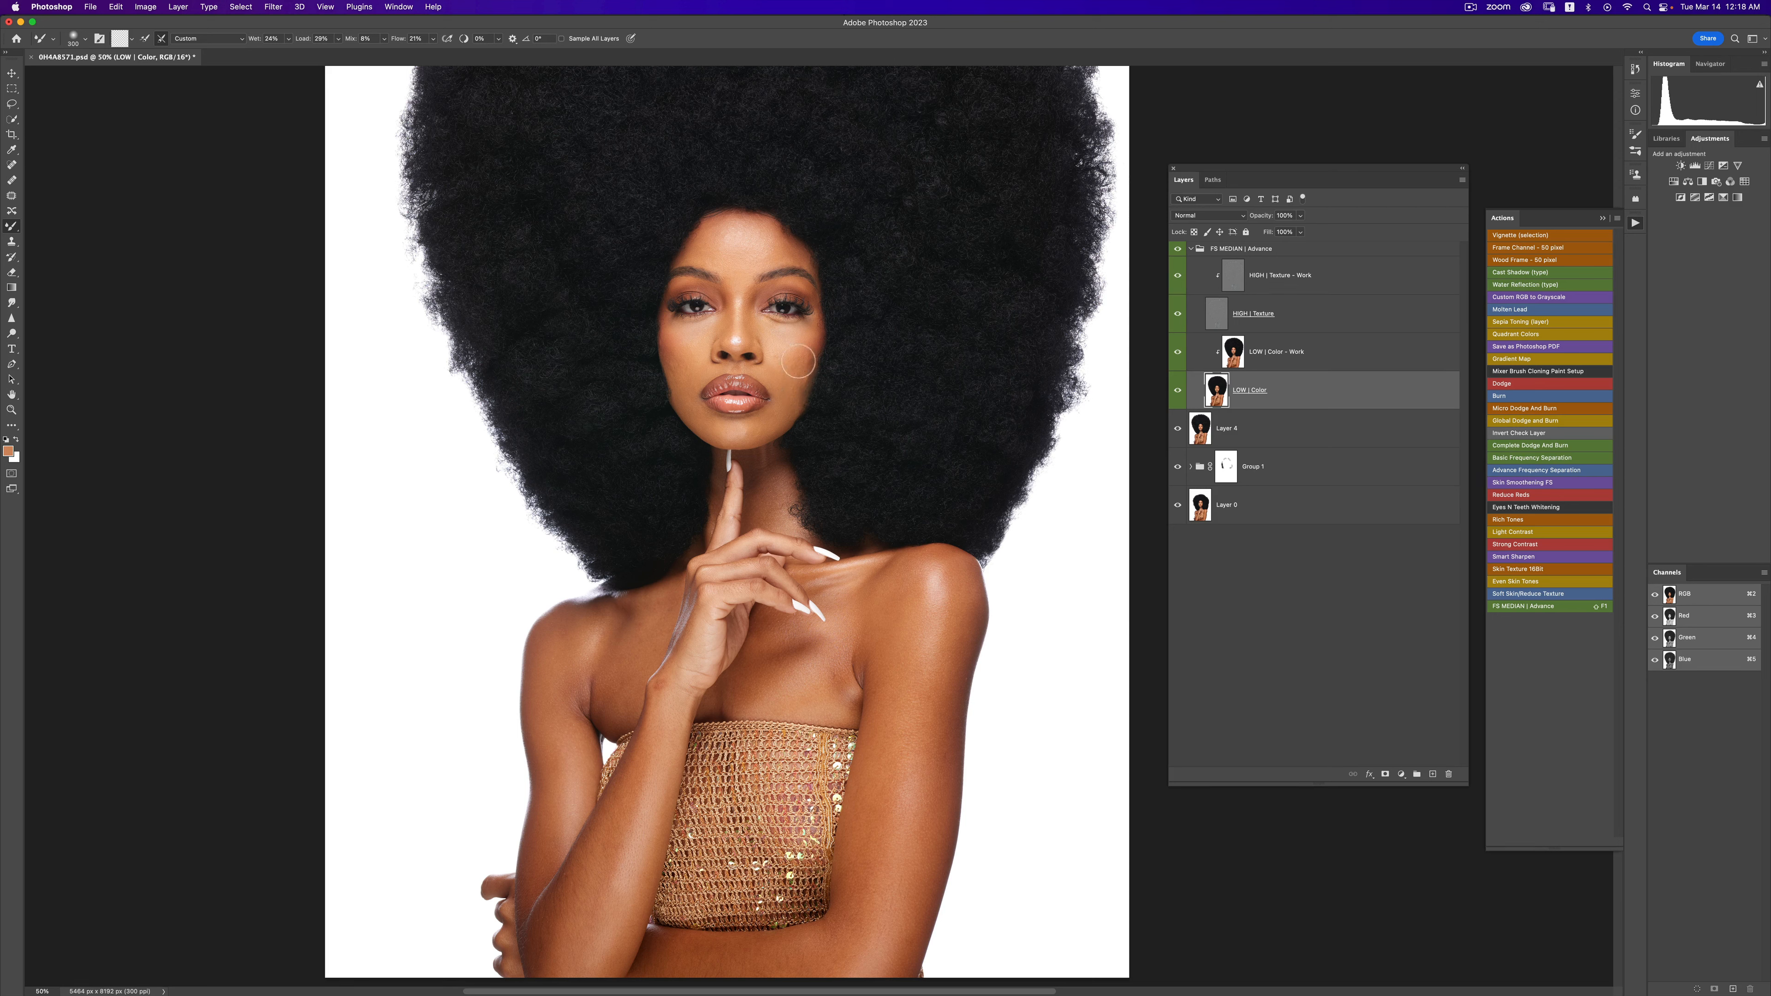
- Reduce the brush size, revert the Mixer Brush strokes to the last Clone Stamp state, and make LOW | Color - Work active
key(bracketleft)
key(bracketleft)
click(1635, 69)
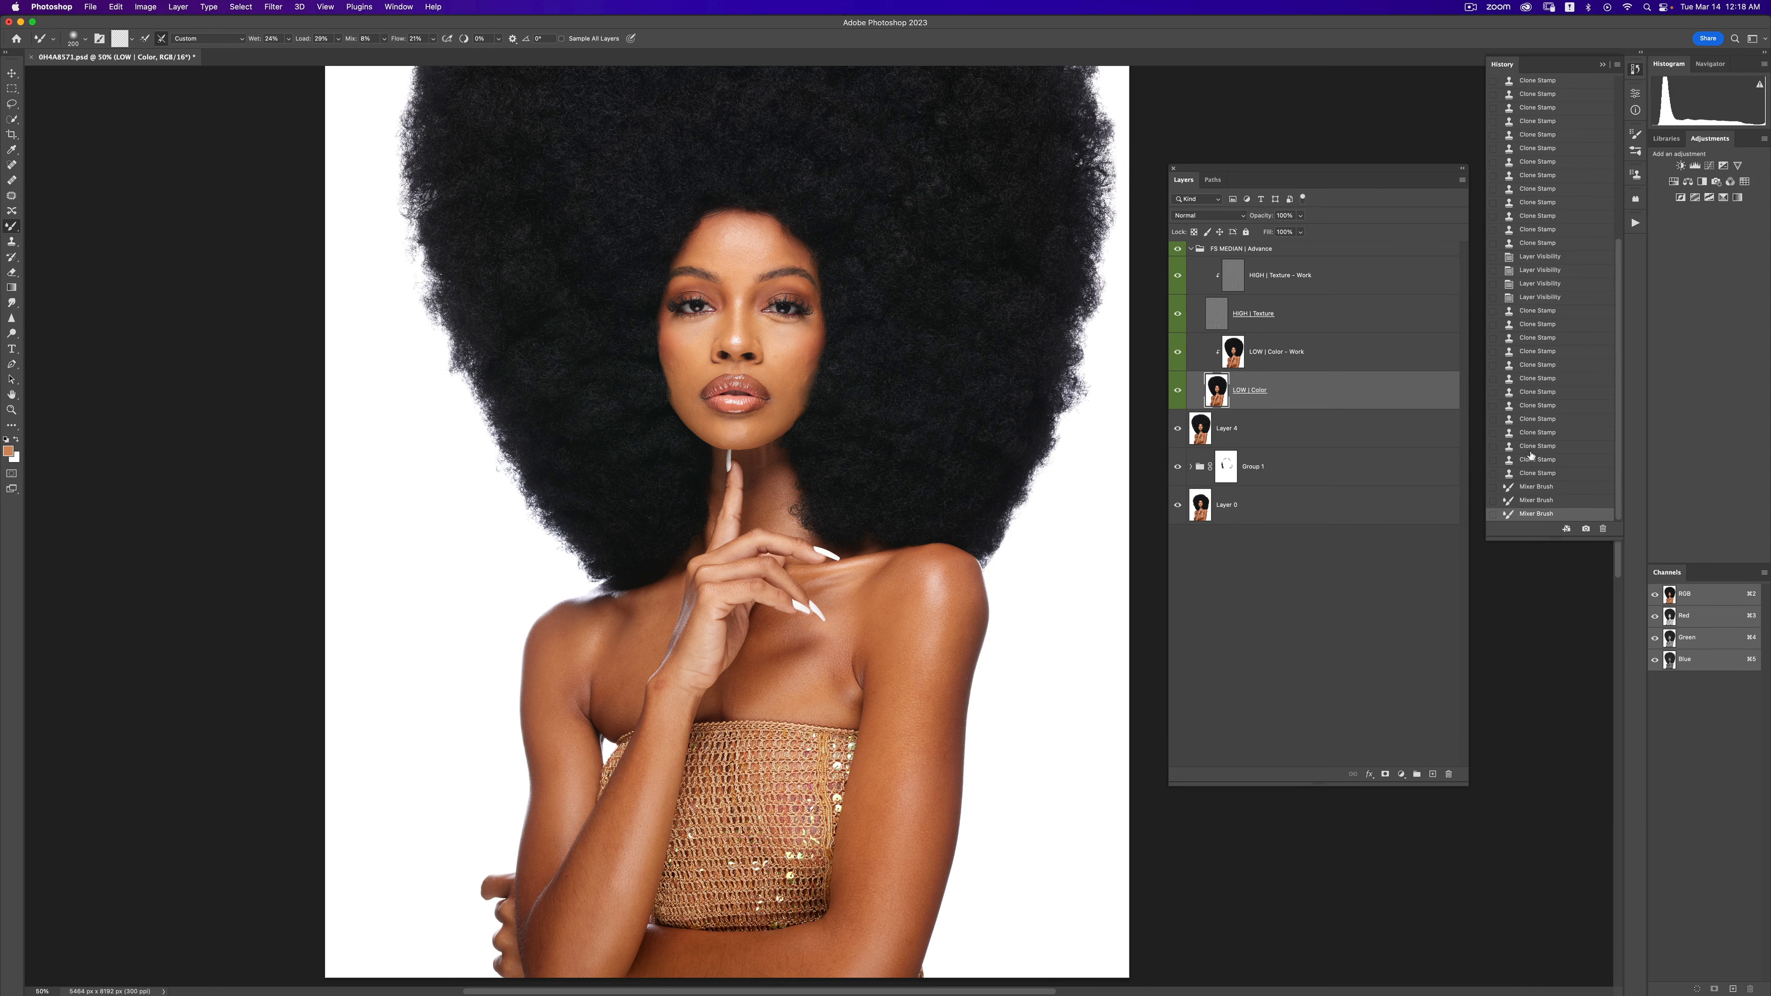
click(1532, 474)
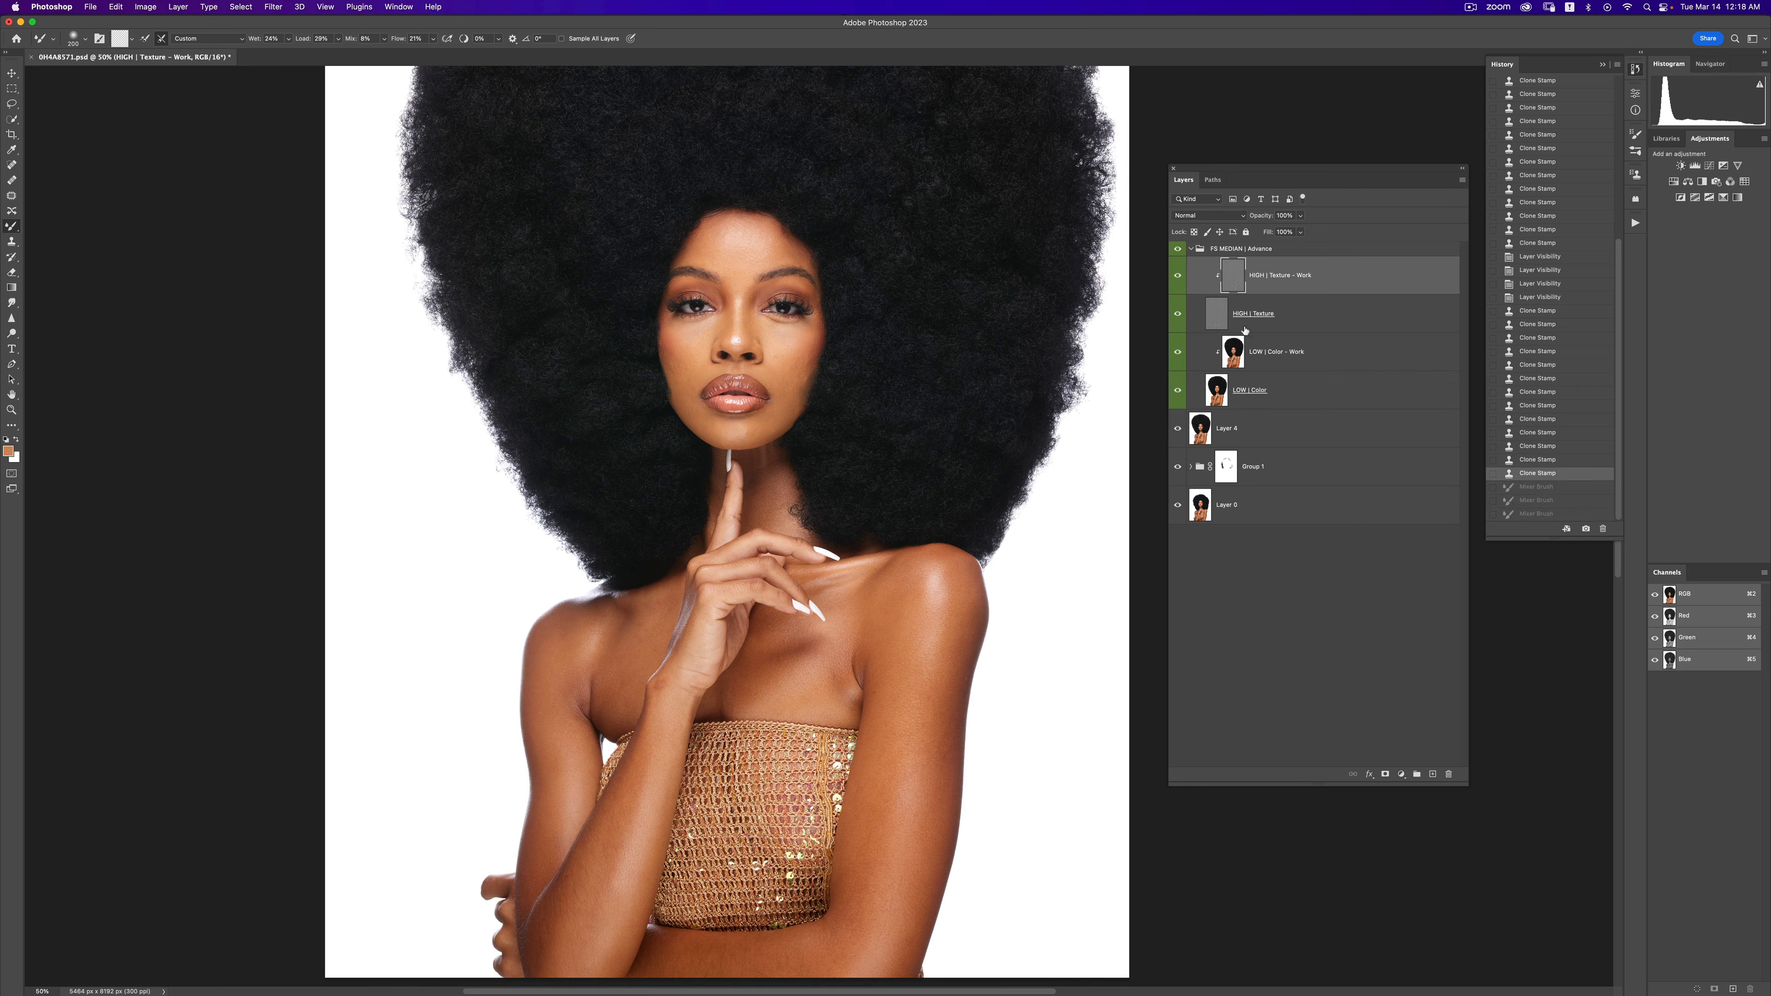
click(1282, 356)
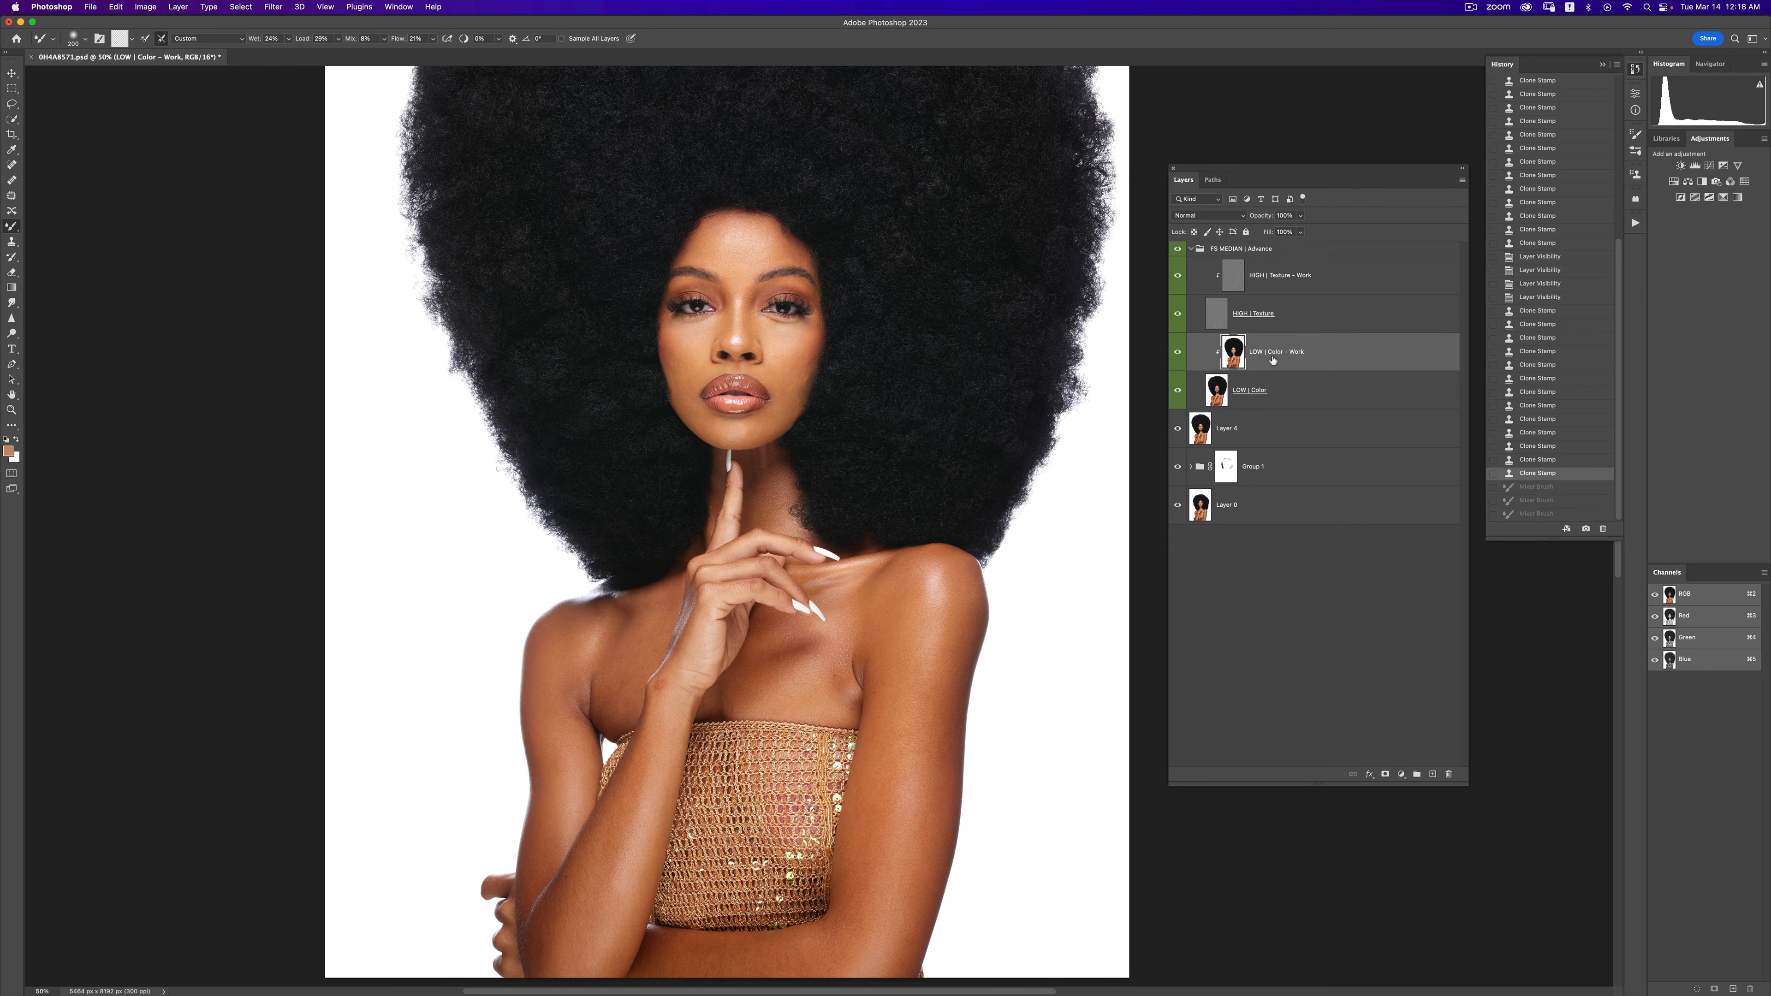
- Blend the forehead's color transitions with the Mixer Brush on LOW | Color - Work
mouse_move(729, 252)
mouse_down()
mouse_move(721, 236)
mouse_move(710, 262)
mouse_move(706, 234)
mouse_move(772, 252)
mouse_up()
mouse_move(773, 253)
mouse_down()
mouse_move(795, 251)
mouse_move(764, 254)
mouse_up()
mouse_move(764, 252)
mouse_down()
mouse_move(779, 242)
mouse_move(773, 258)
mouse_move(735, 227)
mouse_up()
key(bracketright)
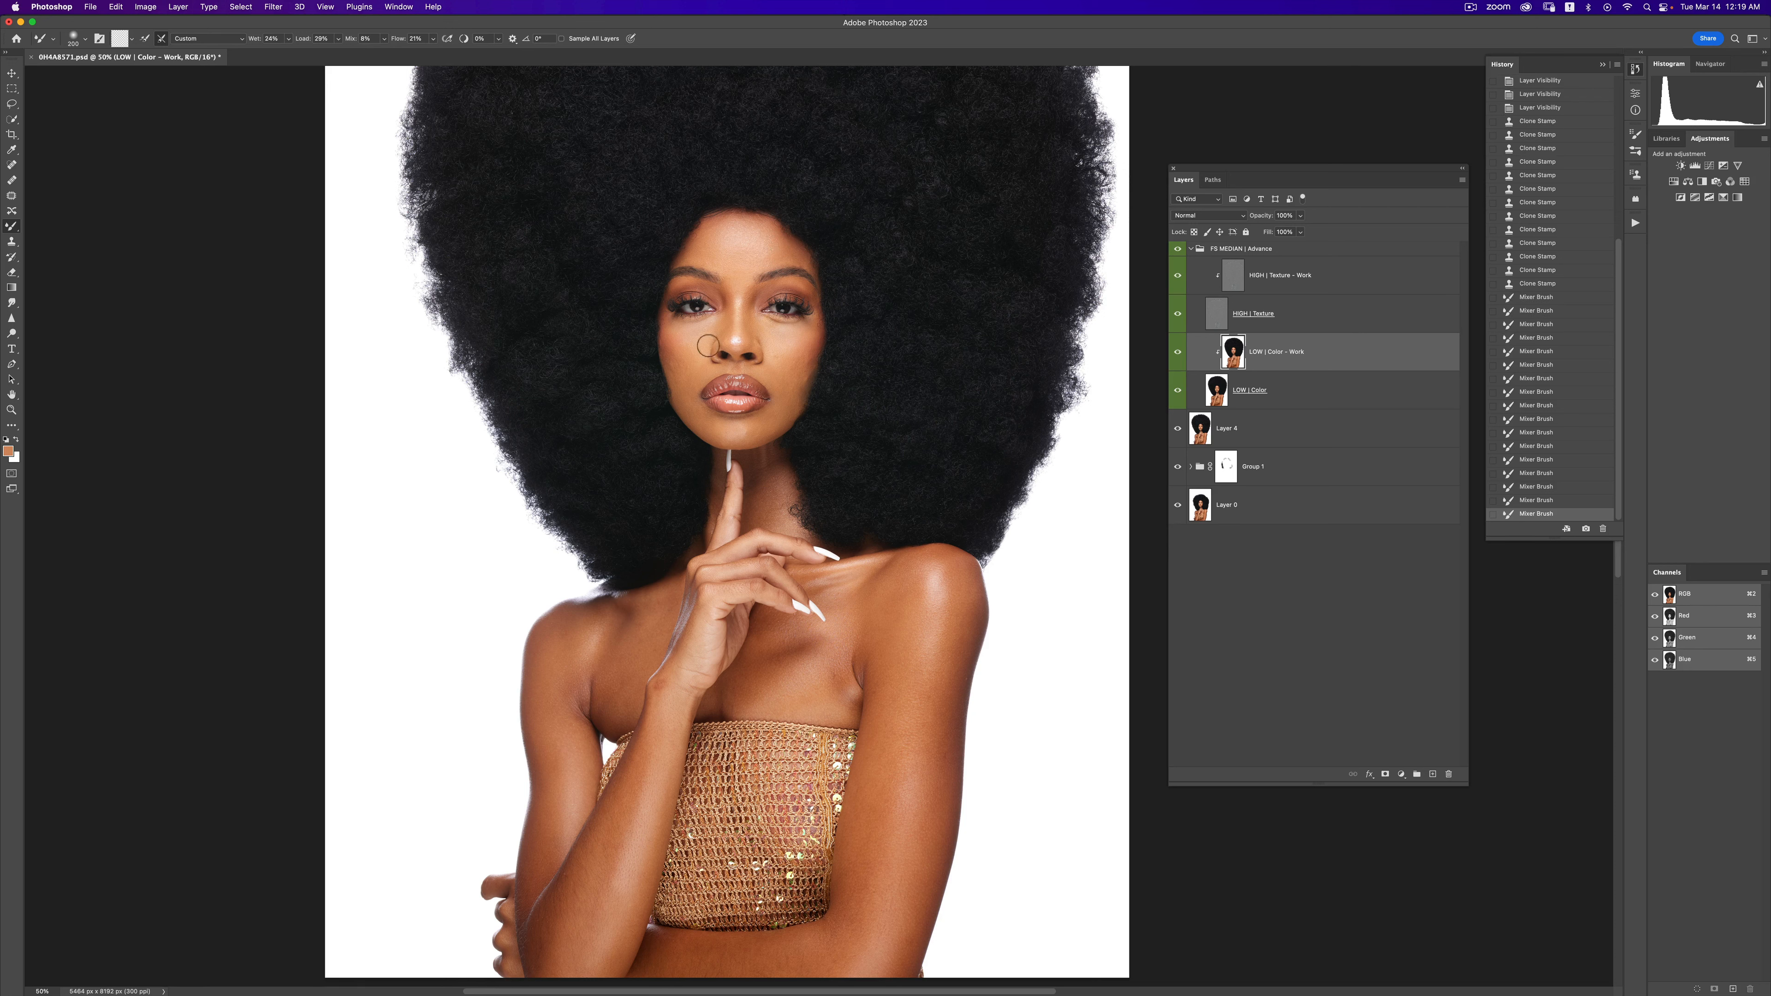
- Blend the color transitions on both cheeks with a smaller Mixer Brush on LOW | Color - Work
key(bracketleft)
mouse_move(676, 369)
mouse_down()
mouse_move(672, 334)
mouse_move(674, 350)
mouse_move(732, 315)
mouse_move(783, 329)
mouse_up()
key(bracketleft)
key(bracketleft)
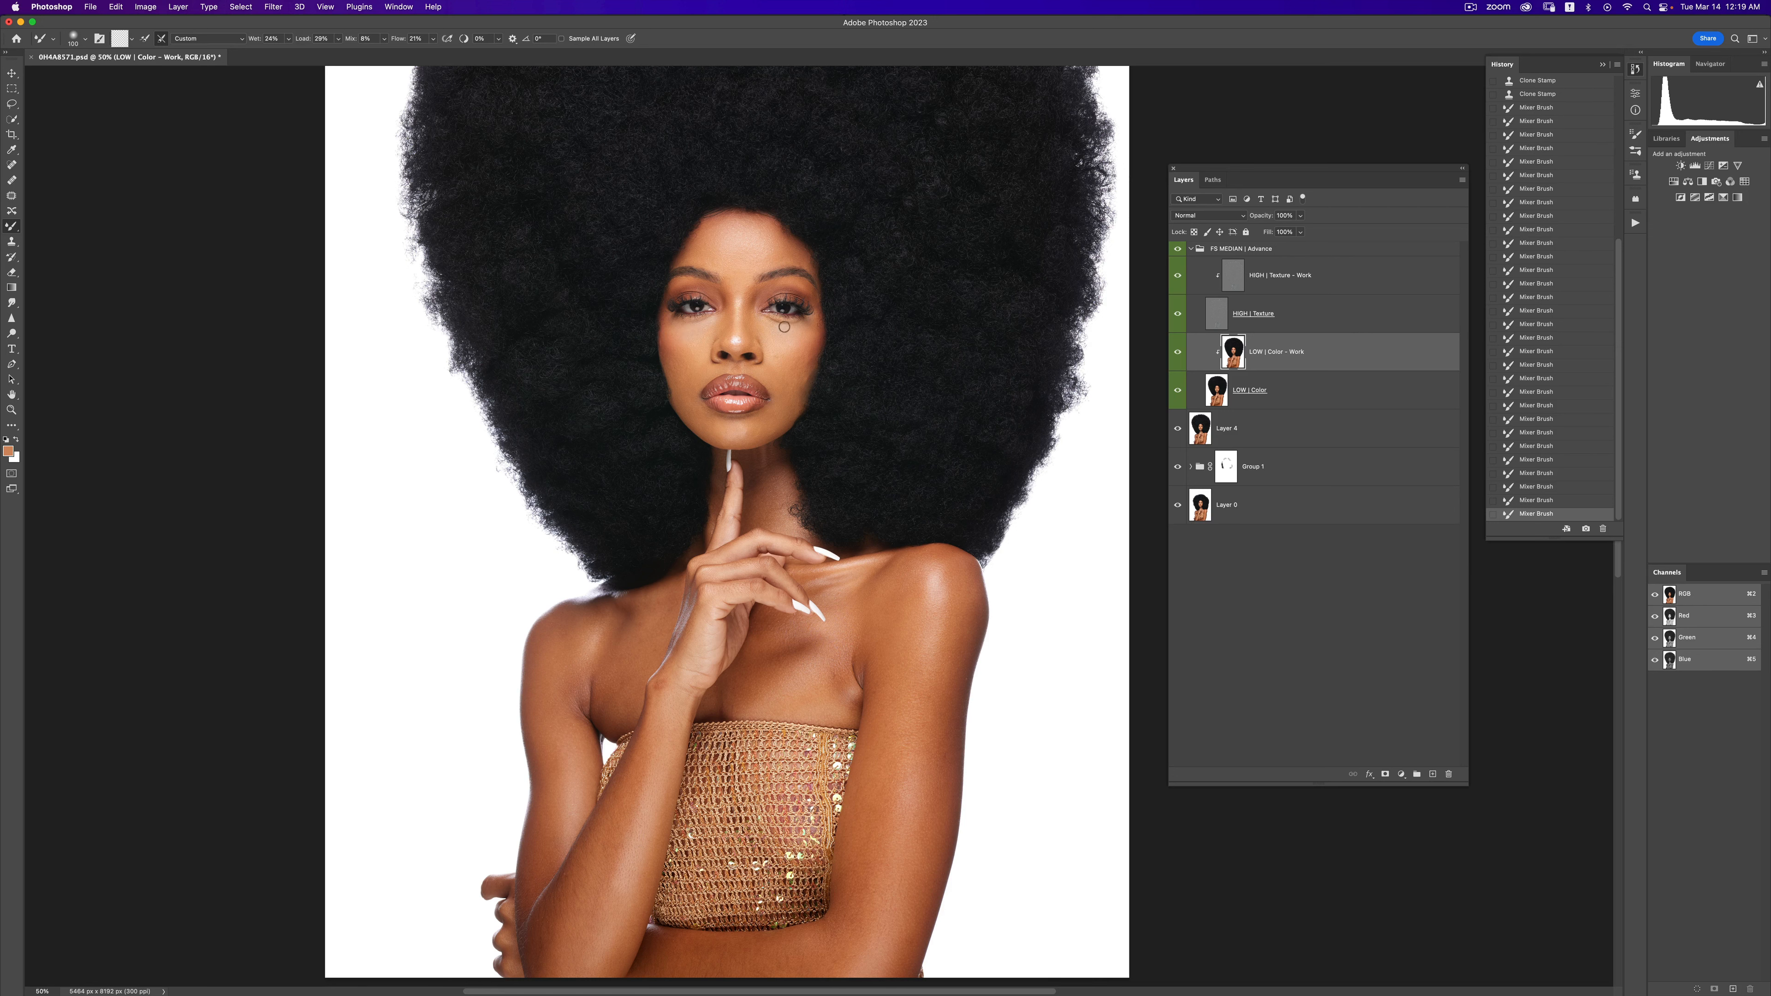
- Smooth the color beneath the eyes in close-up with a small Mixer Brush
super+click(766, 292)
super+click(766, 291)
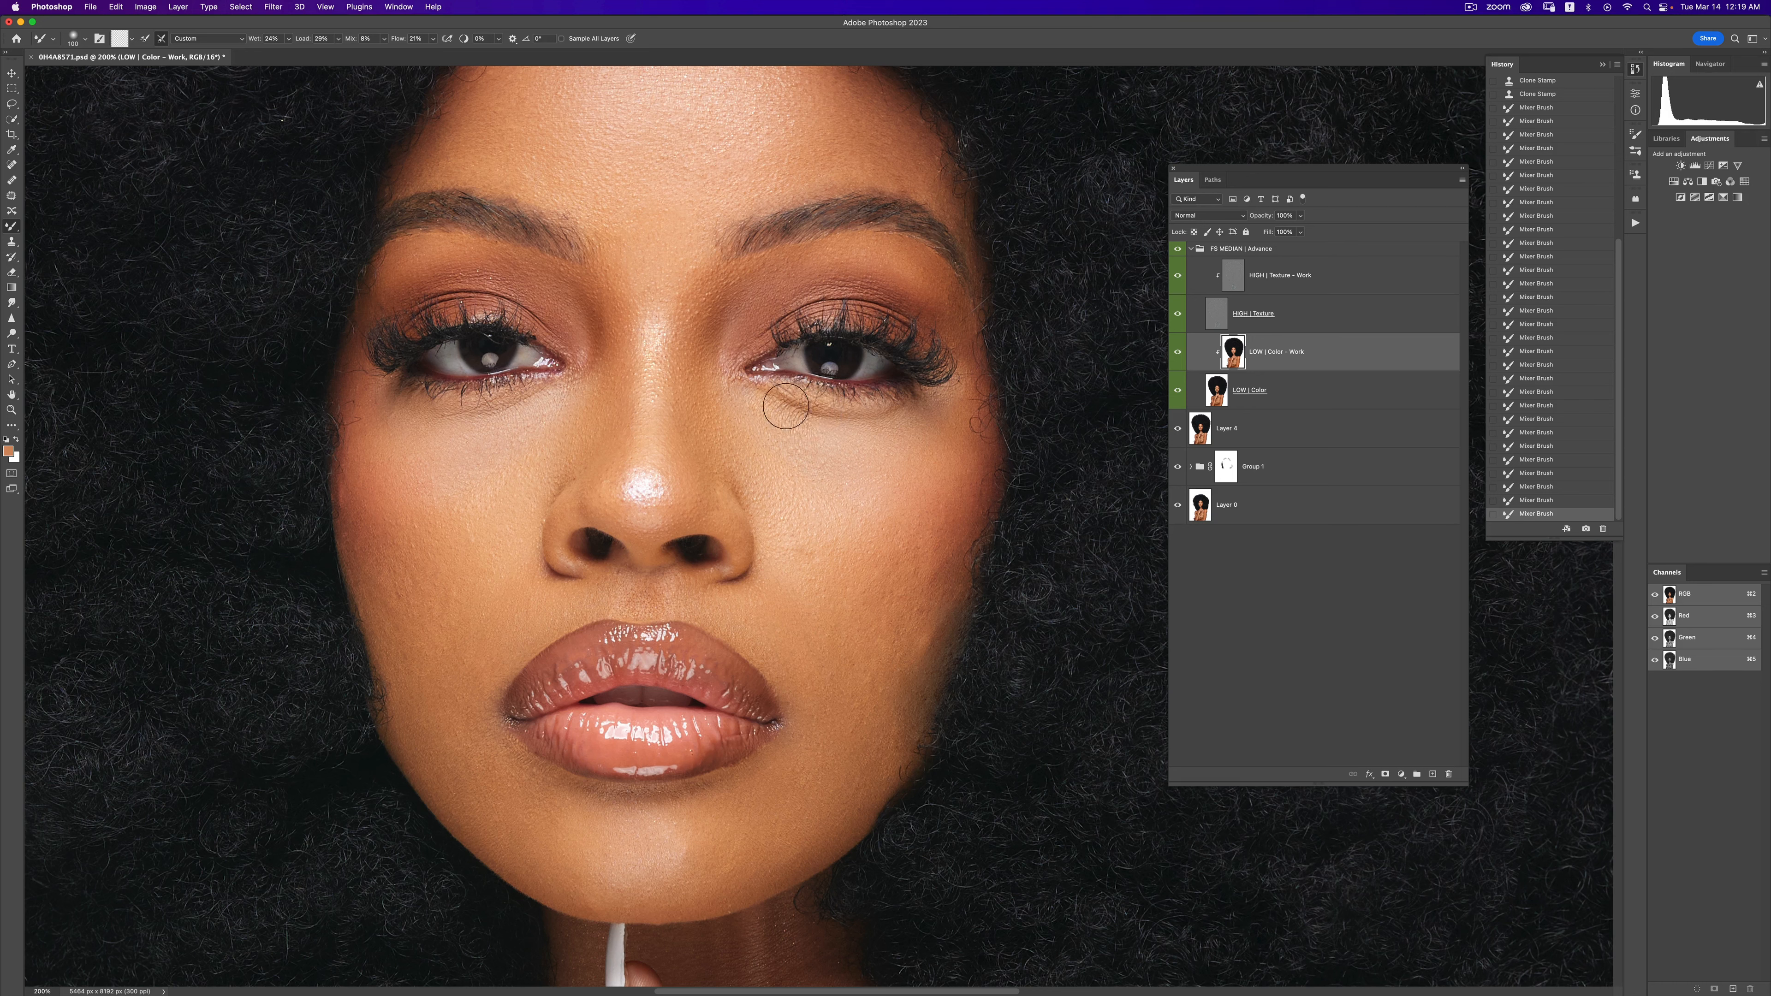
key(bracketleft)
key(bracketleft)
key(z)
alt+click(789, 415)
alt+click(789, 415)
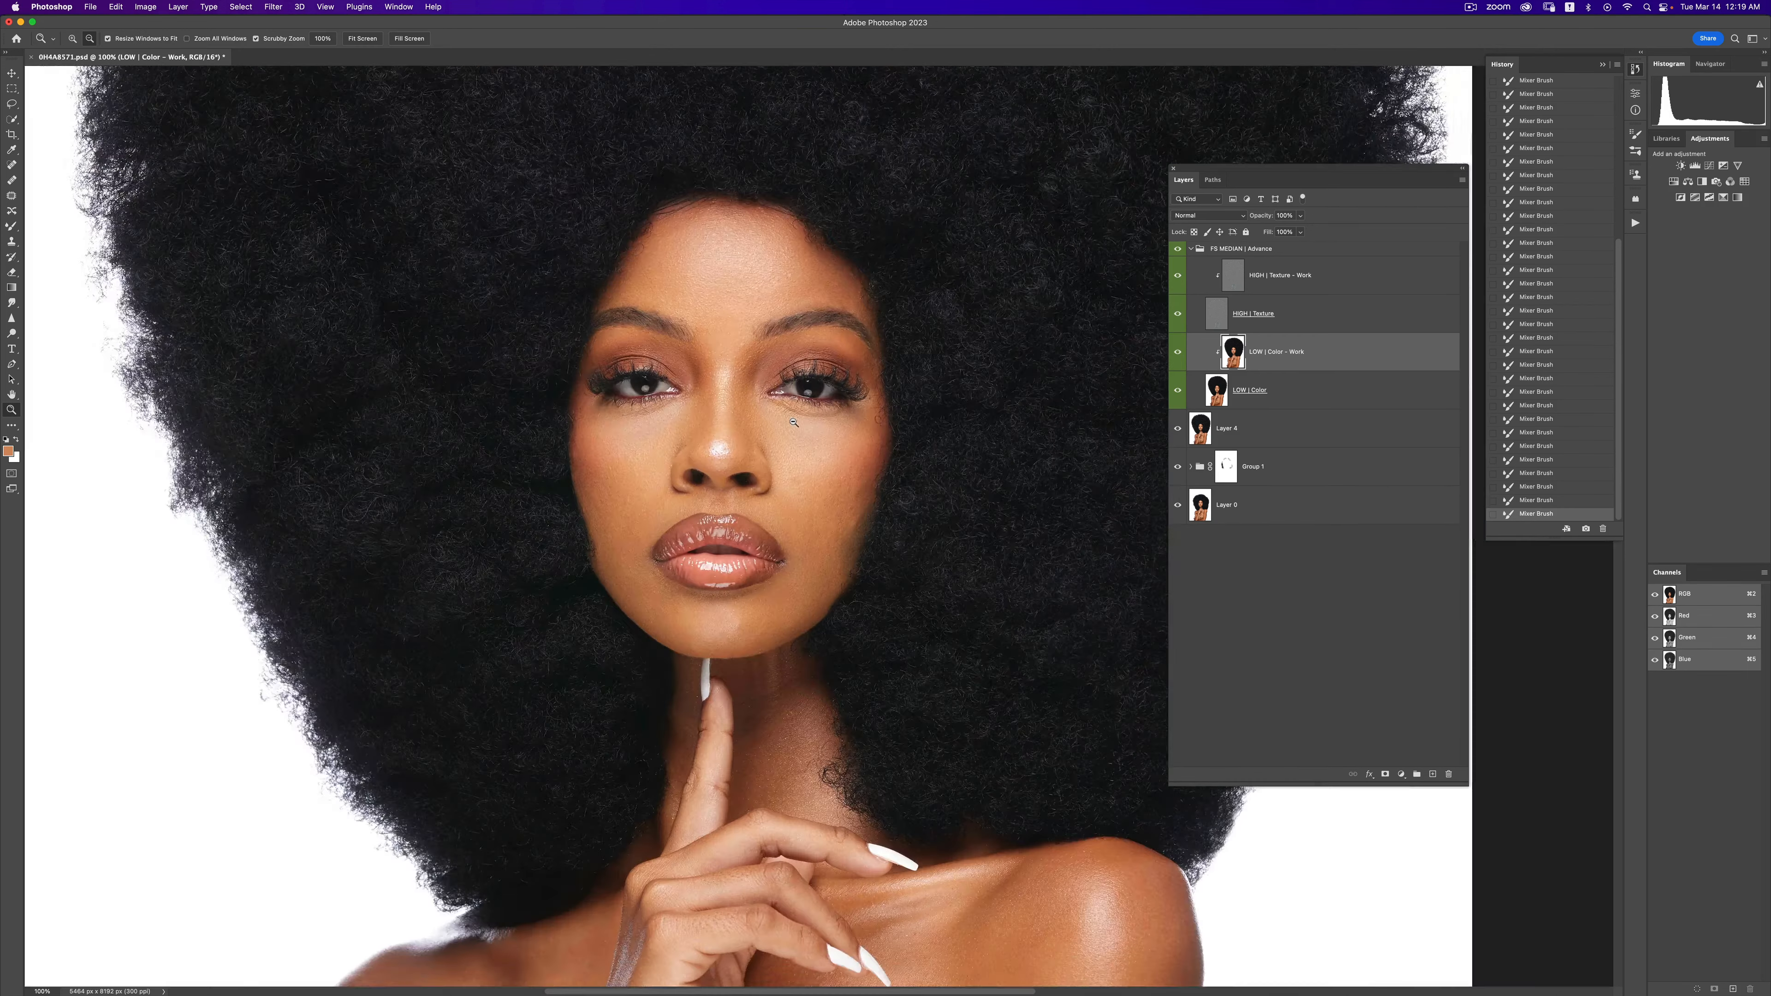
- Blend the color transitions across the face with the Mixer Brush, adapting the brush size to each area
key(b)
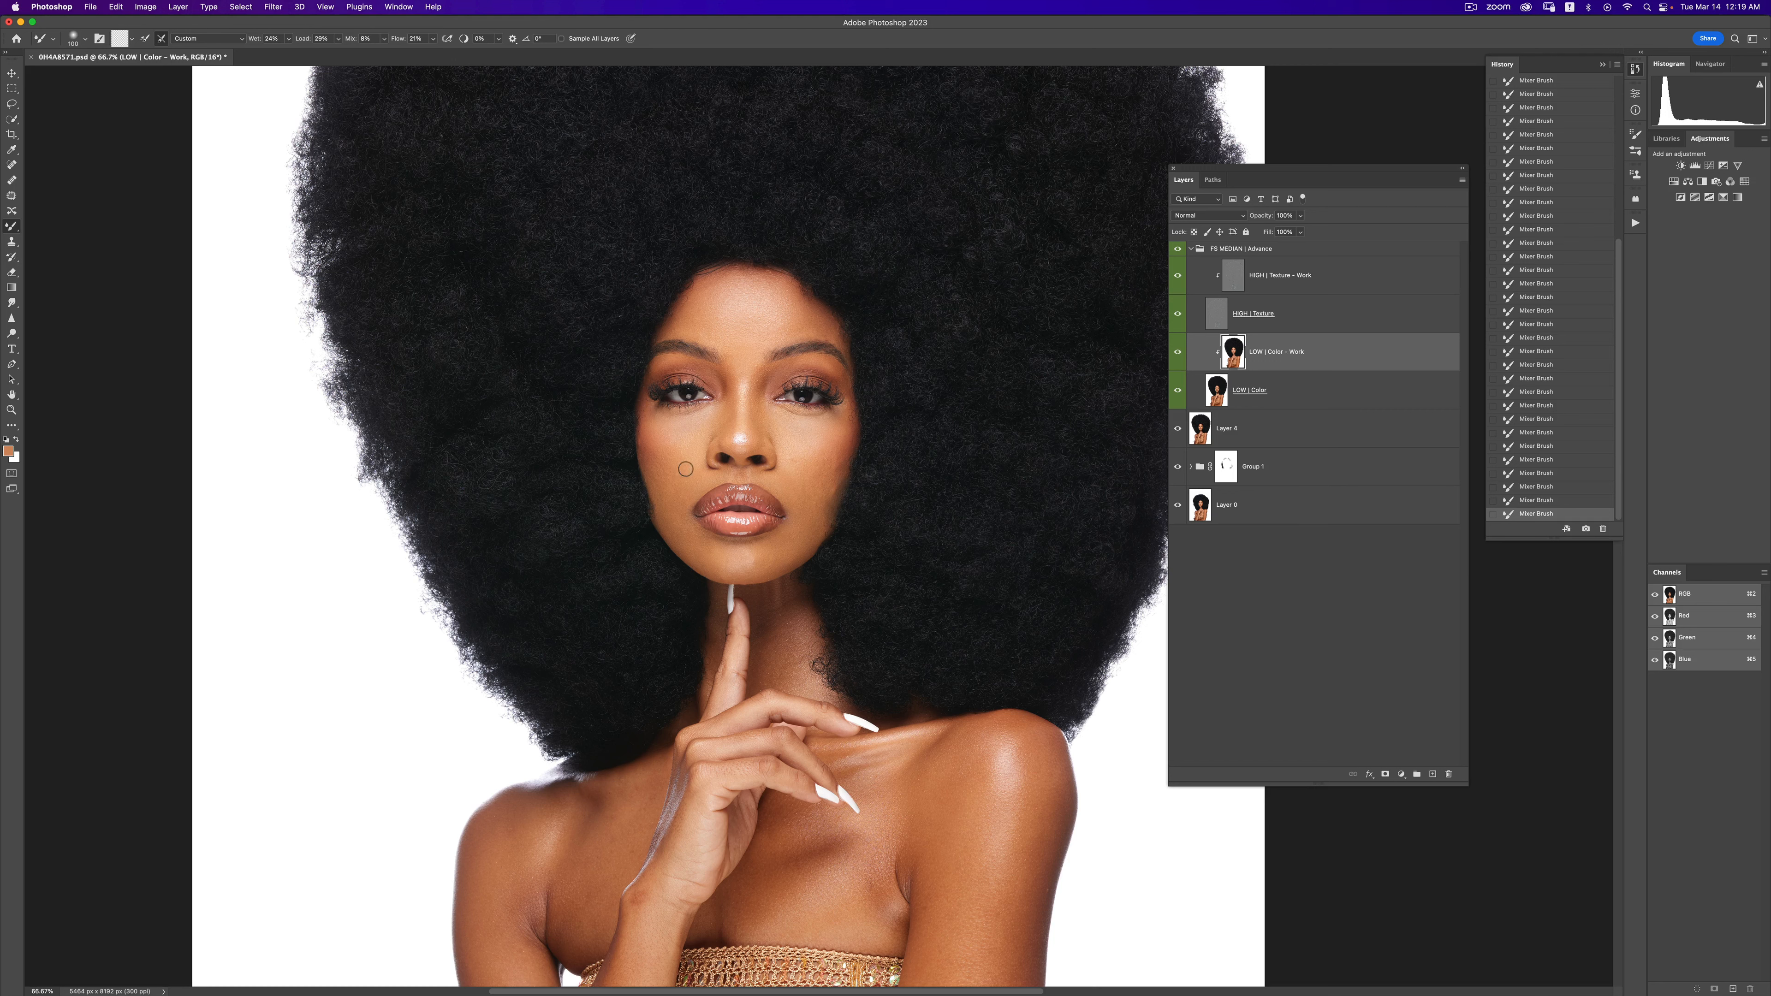
key(bracketright)
key(bracketright)
key(bracketright)
key(bracketleft)
key(bracketleft)
key(bracketright)
key(bracketleft)
key(bracketleft)
key(bracketright)
key(bracketleft)
key(bracketright)
key(bracketleft)
key(bracketleft)
key(bracketright)
key(bracketright)
key(bracketright)
key(bracketleft)
key(bracketleft)
key(bracketright)
key(bracketright)
key(bracketright)
key(bracketleft)
key(bracketleft)
key(bracketright)
key(bracketright)
key(bracketright)
key(bracketleft)
key(bracketleft)
key(bracketleft)
key(bracketleft)
key(bracketright)
key(bracketright)
key(bracketright)
key(bracketleft)
key(bracketright)
key(bracketright)
key(bracketleft)
key(bracketleft)
key(bracketleft)
key(bracketleft)
- Compare the portrait with and without the LOW | Color - Work layer
key(z)
alt+click(831, 520)
alt+click(831, 520)
alt+click(831, 520)
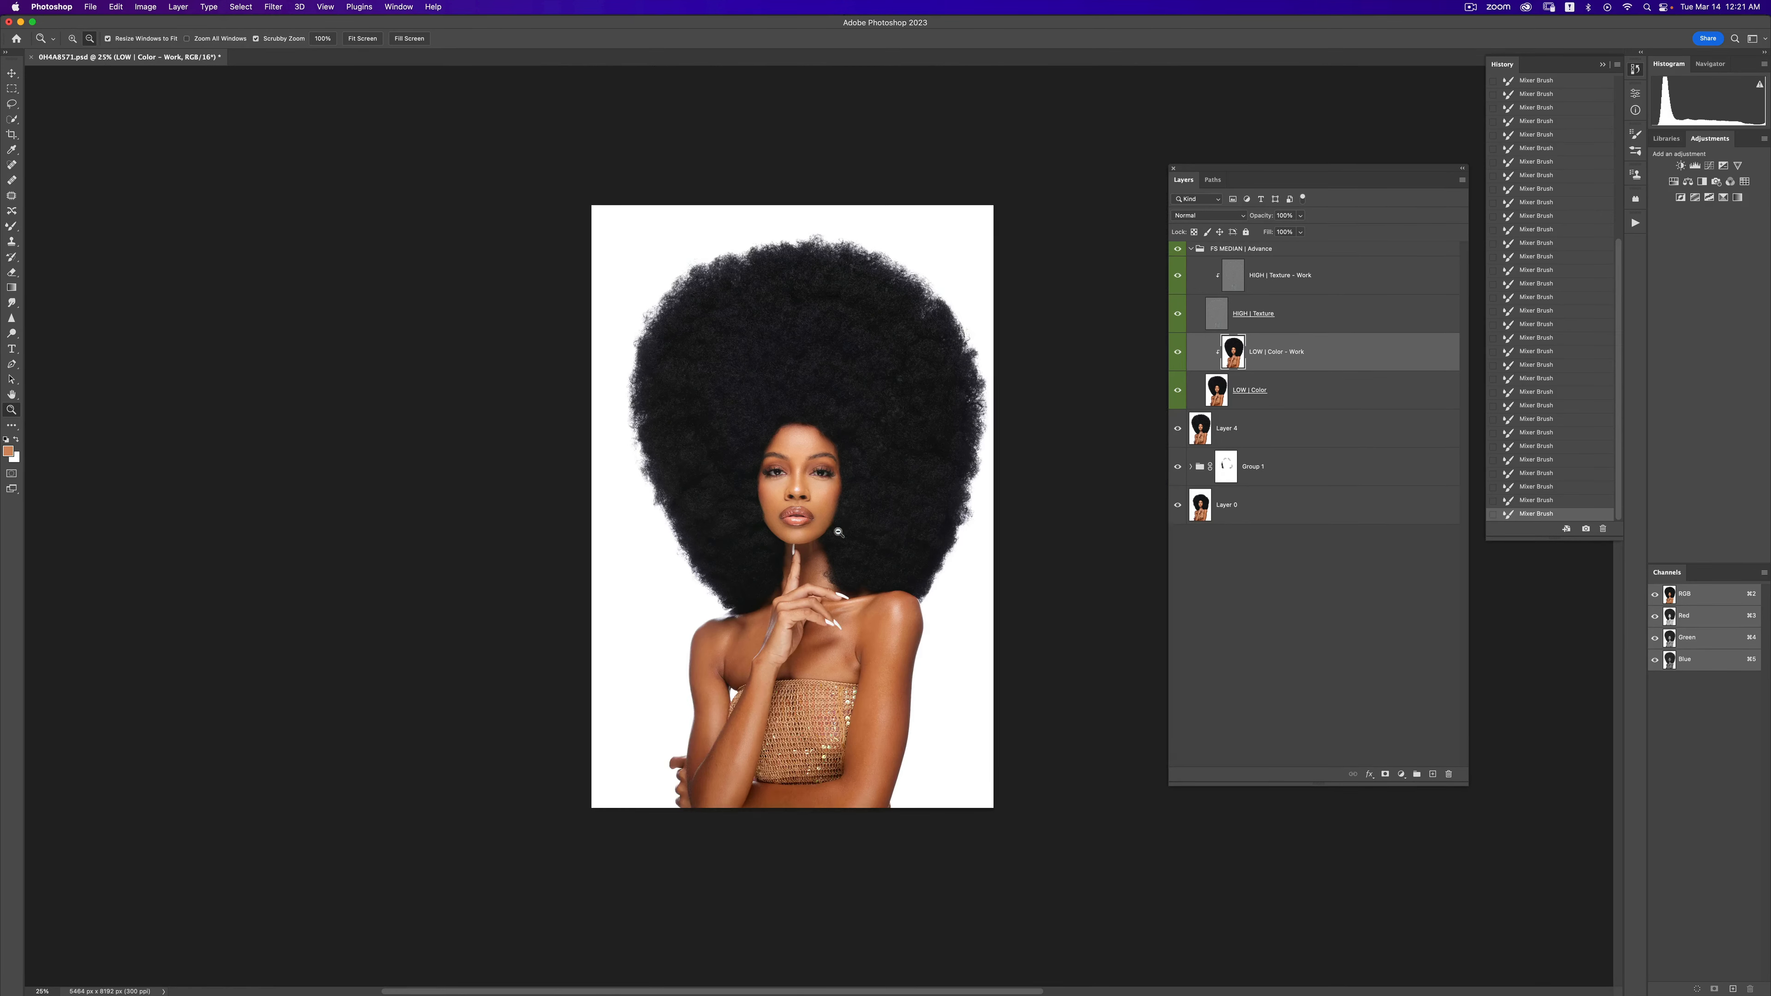
click(831, 521)
key(b)
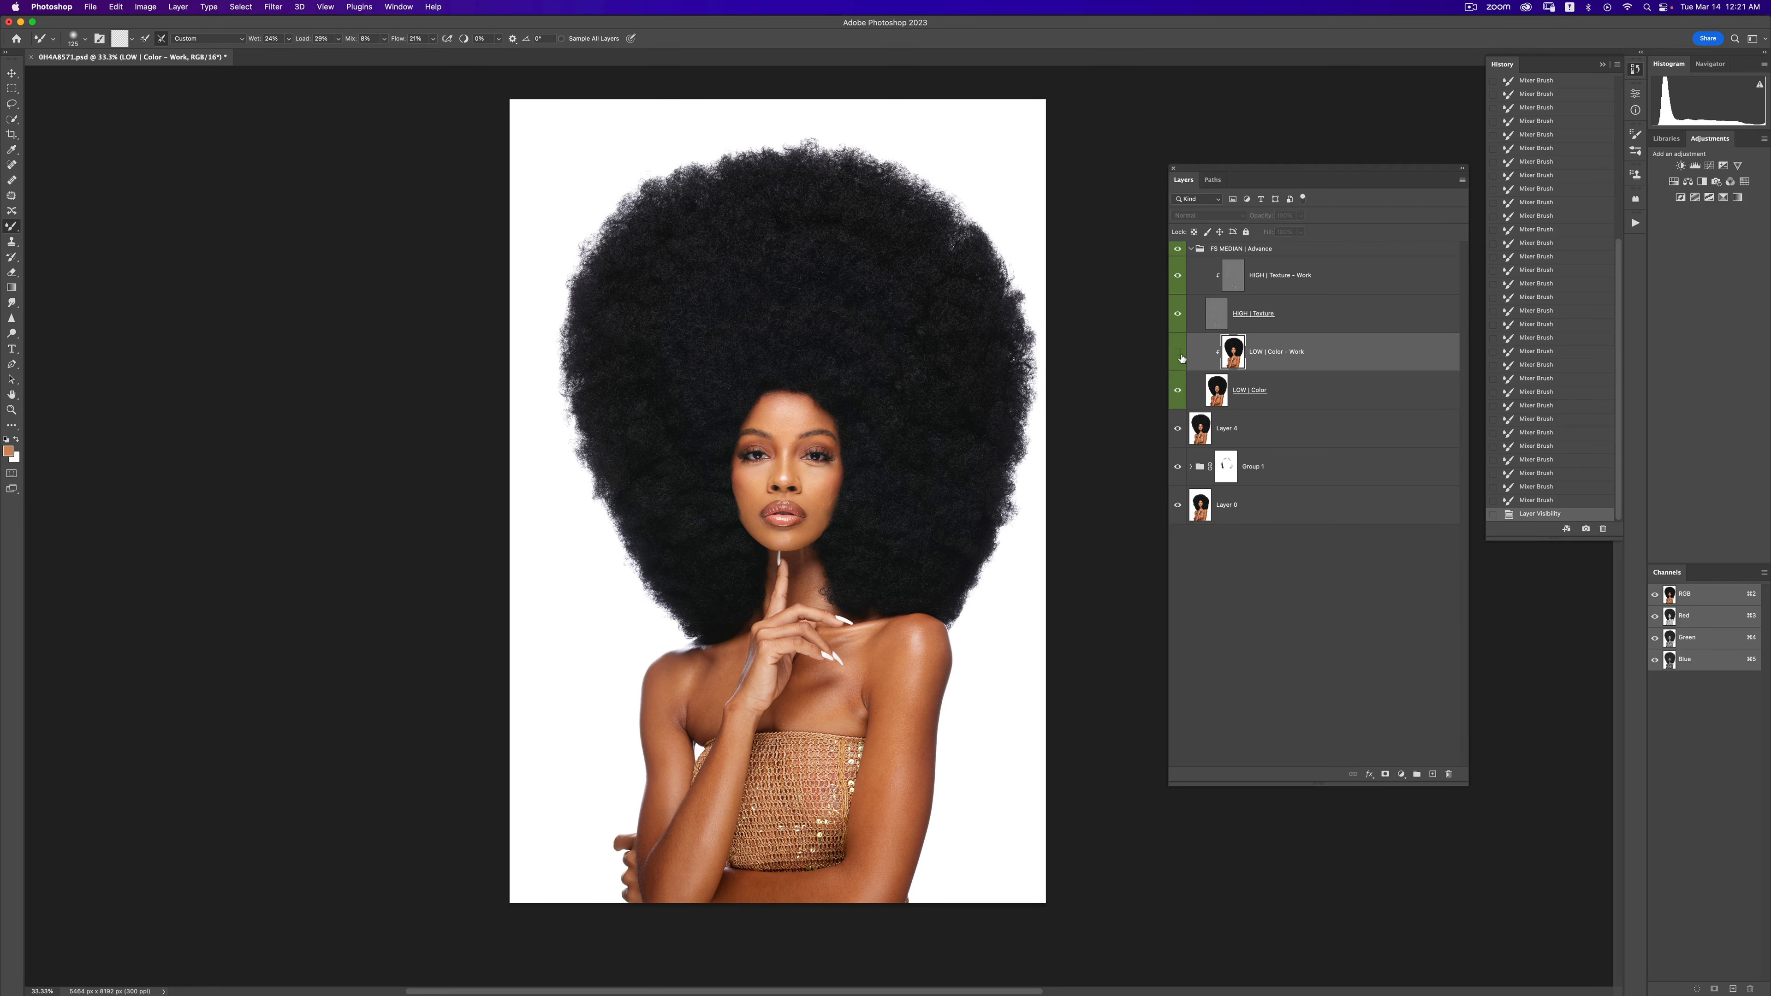
click(1178, 354)
click(1179, 355)
- Blend the lower cheek and jaw area with a larger Mixer Brush
mouse_move(819, 502)
mouse_down()
mouse_move(822, 480)
mouse_move(812, 499)
mouse_move(750, 495)
mouse_move(796, 543)
mouse_move(819, 500)
mouse_up()
key(bracketright)
key(bracketright)
key(bracketright)
drag(819, 497, 819, 498)
- Smooth the color transitions on the neck with a smaller Mixer Brush
super+click(834, 620)
super+click(834, 621)
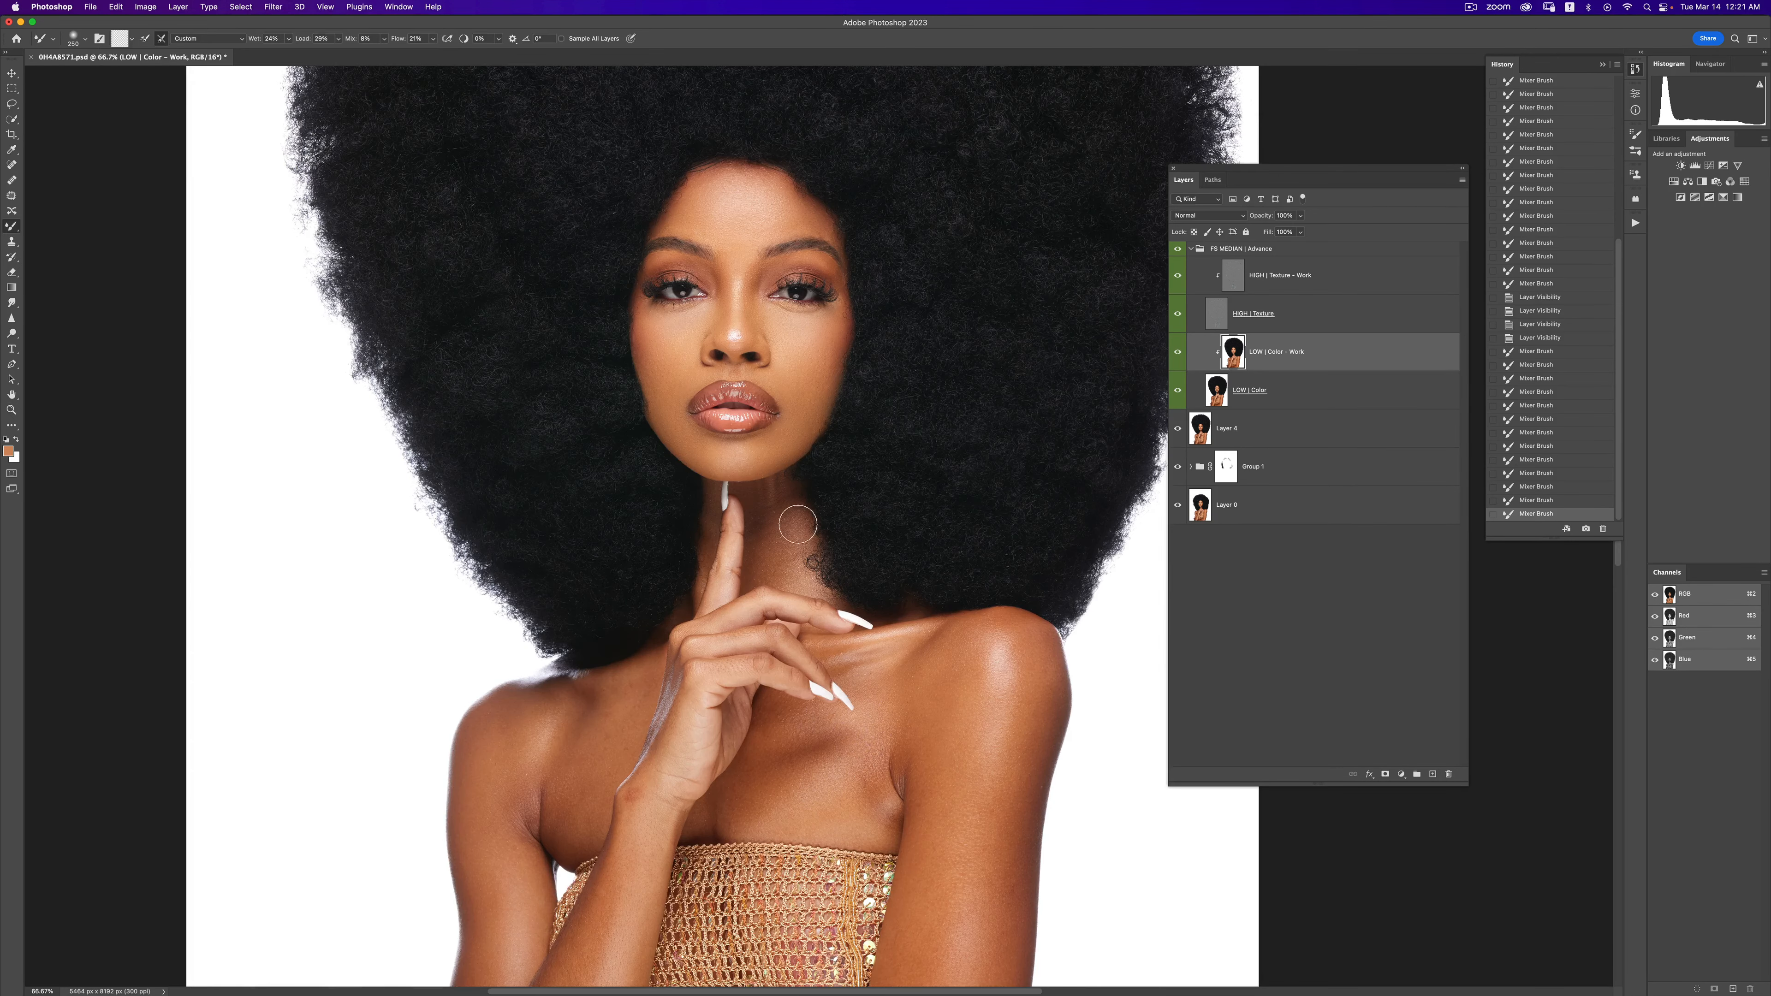
key(bracketleft)
key(bracketleft)
key(bracketleft)
mouse_move(768, 549)
mouse_down()
mouse_move(763, 514)
mouse_move(785, 503)
mouse_move(789, 527)
mouse_up()
- Blend the color on the shoulder, upper arm and chest beside the raised forearm with the Mixer Brush
scroll(666, 628, down, 5)
scroll(666, 593, left, 3)
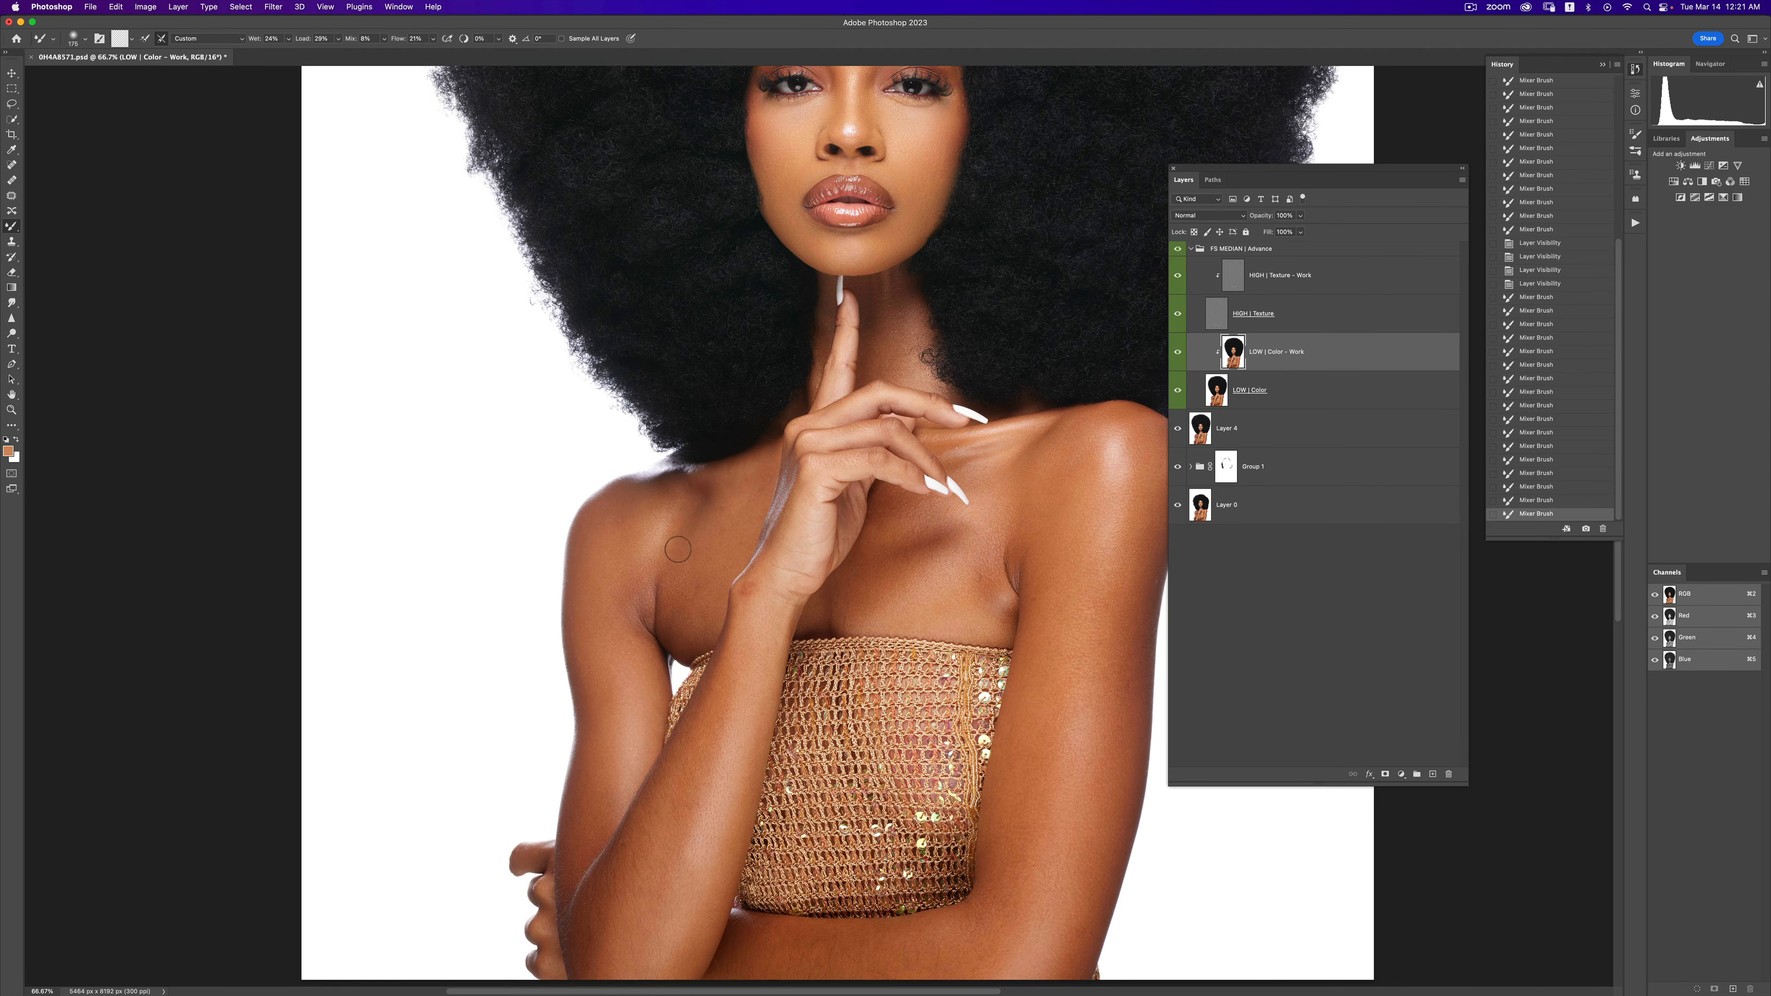
drag(678, 549, 713, 520)
mouse_move(710, 520)
mouse_down()
mouse_move(625, 600)
mouse_move(624, 661)
mouse_up()
key(bracketright)
mouse_move(687, 581)
mouse_down()
mouse_move(702, 608)
mouse_move(749, 584)
mouse_move(748, 602)
mouse_up()
- Smooth the raised wrist with a small Mixer Brush and the chest with a larger one
key(bracketleft)
key(bracketleft)
key(bracketleft)
mouse_move(747, 593)
mouse_down()
mouse_move(746, 611)
mouse_move(749, 590)
mouse_up()
drag(754, 586, 747, 586)
key(bracketright)
key(bracketright)
mouse_move(971, 573)
mouse_down()
mouse_move(991, 538)
mouse_move(978, 567)
mouse_move(958, 557)
mouse_move(974, 567)
mouse_up()
- Blend the skin tones from the chest down to the inner elbow with a resized Mixer Brush
key(bracketright)
key(bracketright)
key(bracketright)
key(bracketright)
key(bracketleft)
key(bracketleft)
scroll(1059, 678, down, 5)
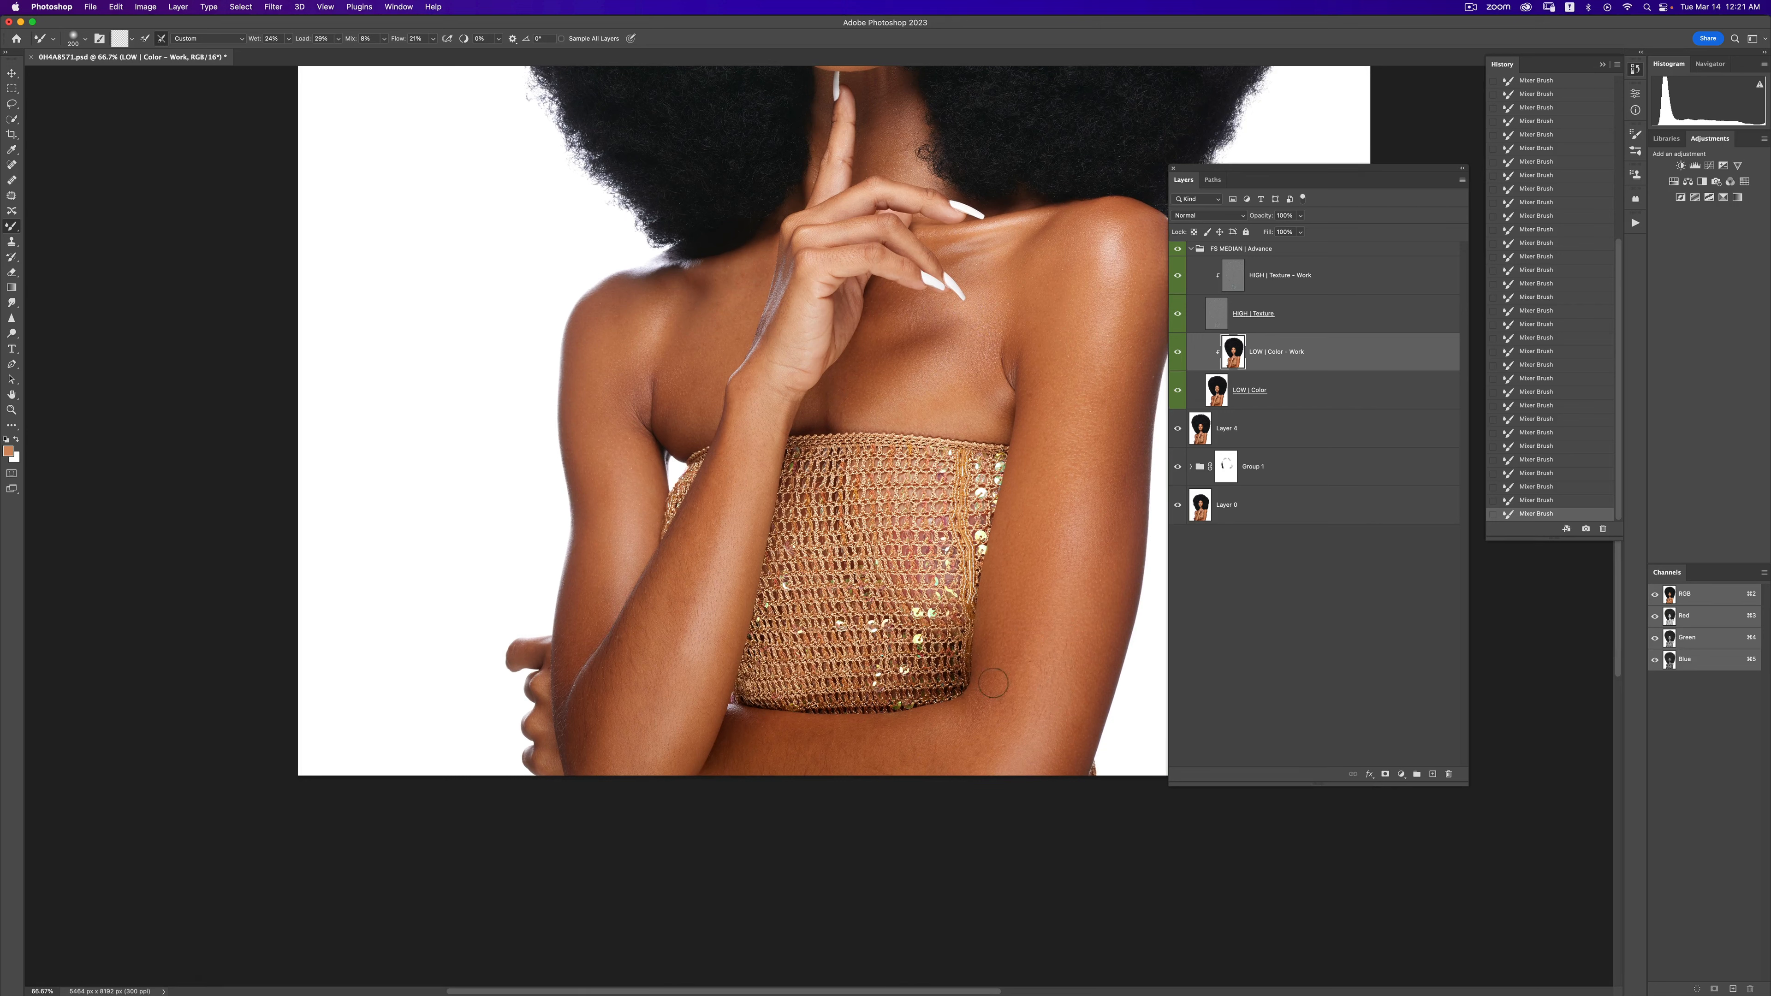
- Try blending the body's skin with a larger Mixer Brush and undo the last strokes
key(bracketright)
key(bracketright)
key(bracketright)
key(bracketright)
key(super+z)
key(super+z)
key(super+z)
key(super+z)
key(super+z)
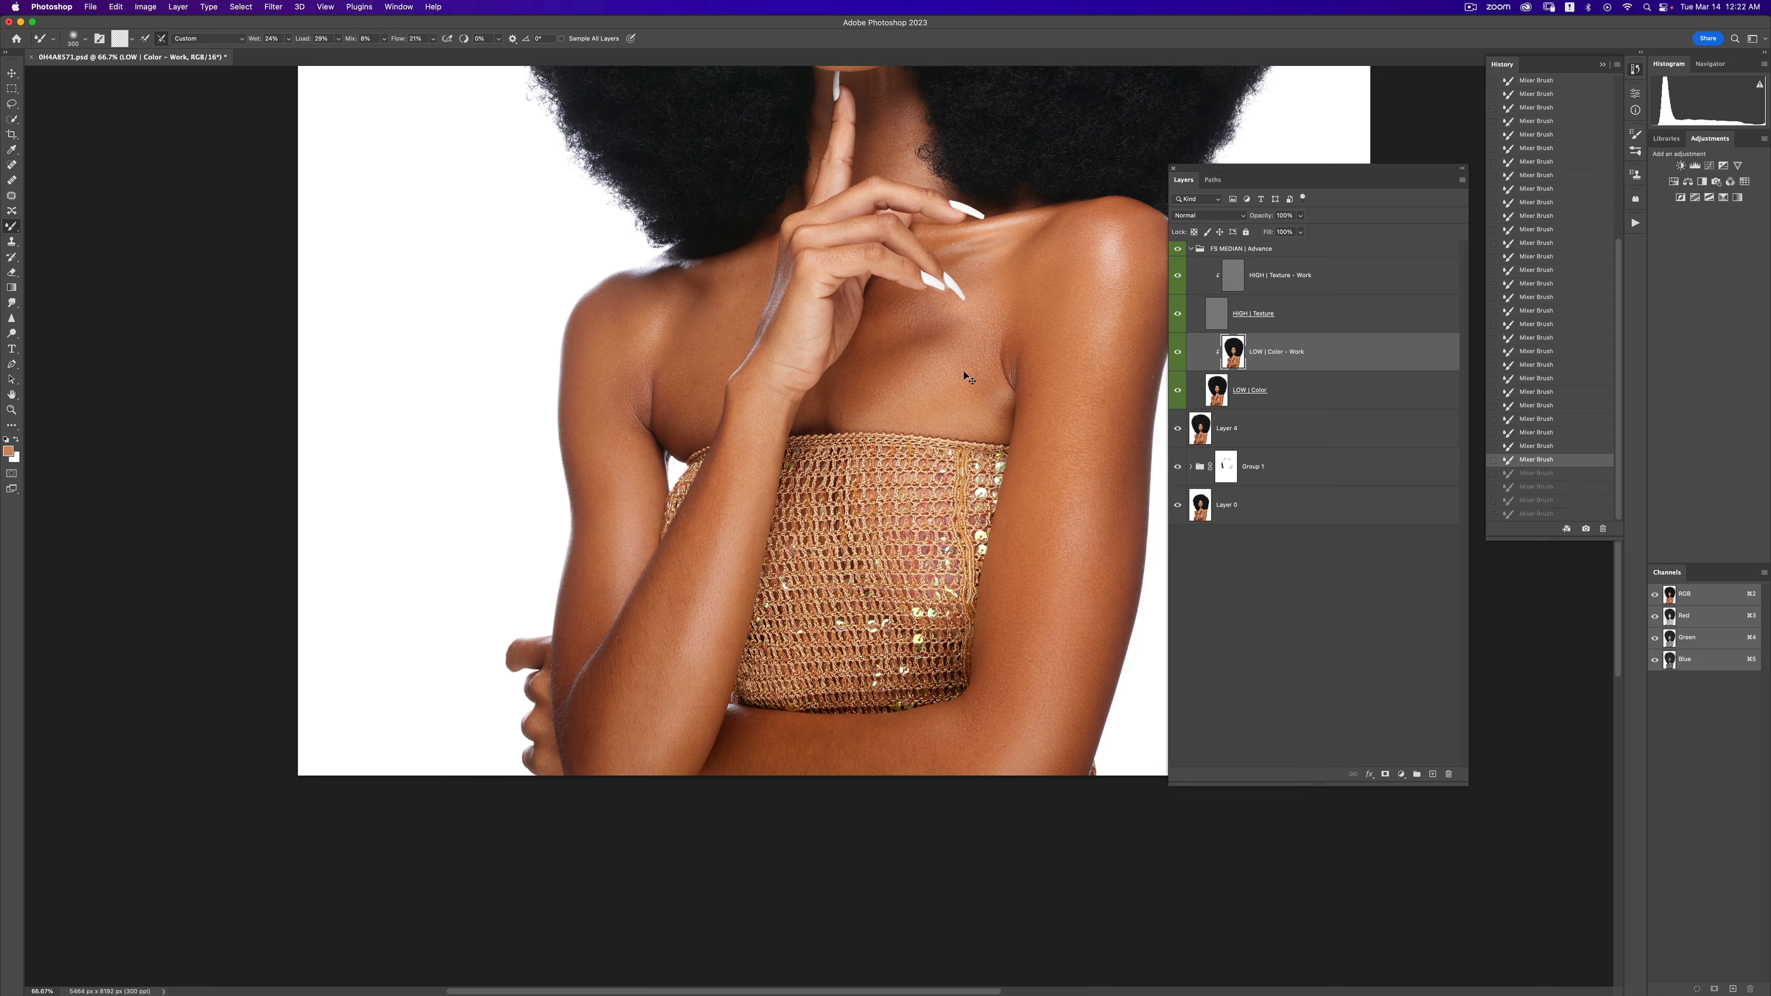
- Blend the color transitions on the chest, raised forearm and shoulder with the Mixer Brush
click(921, 353)
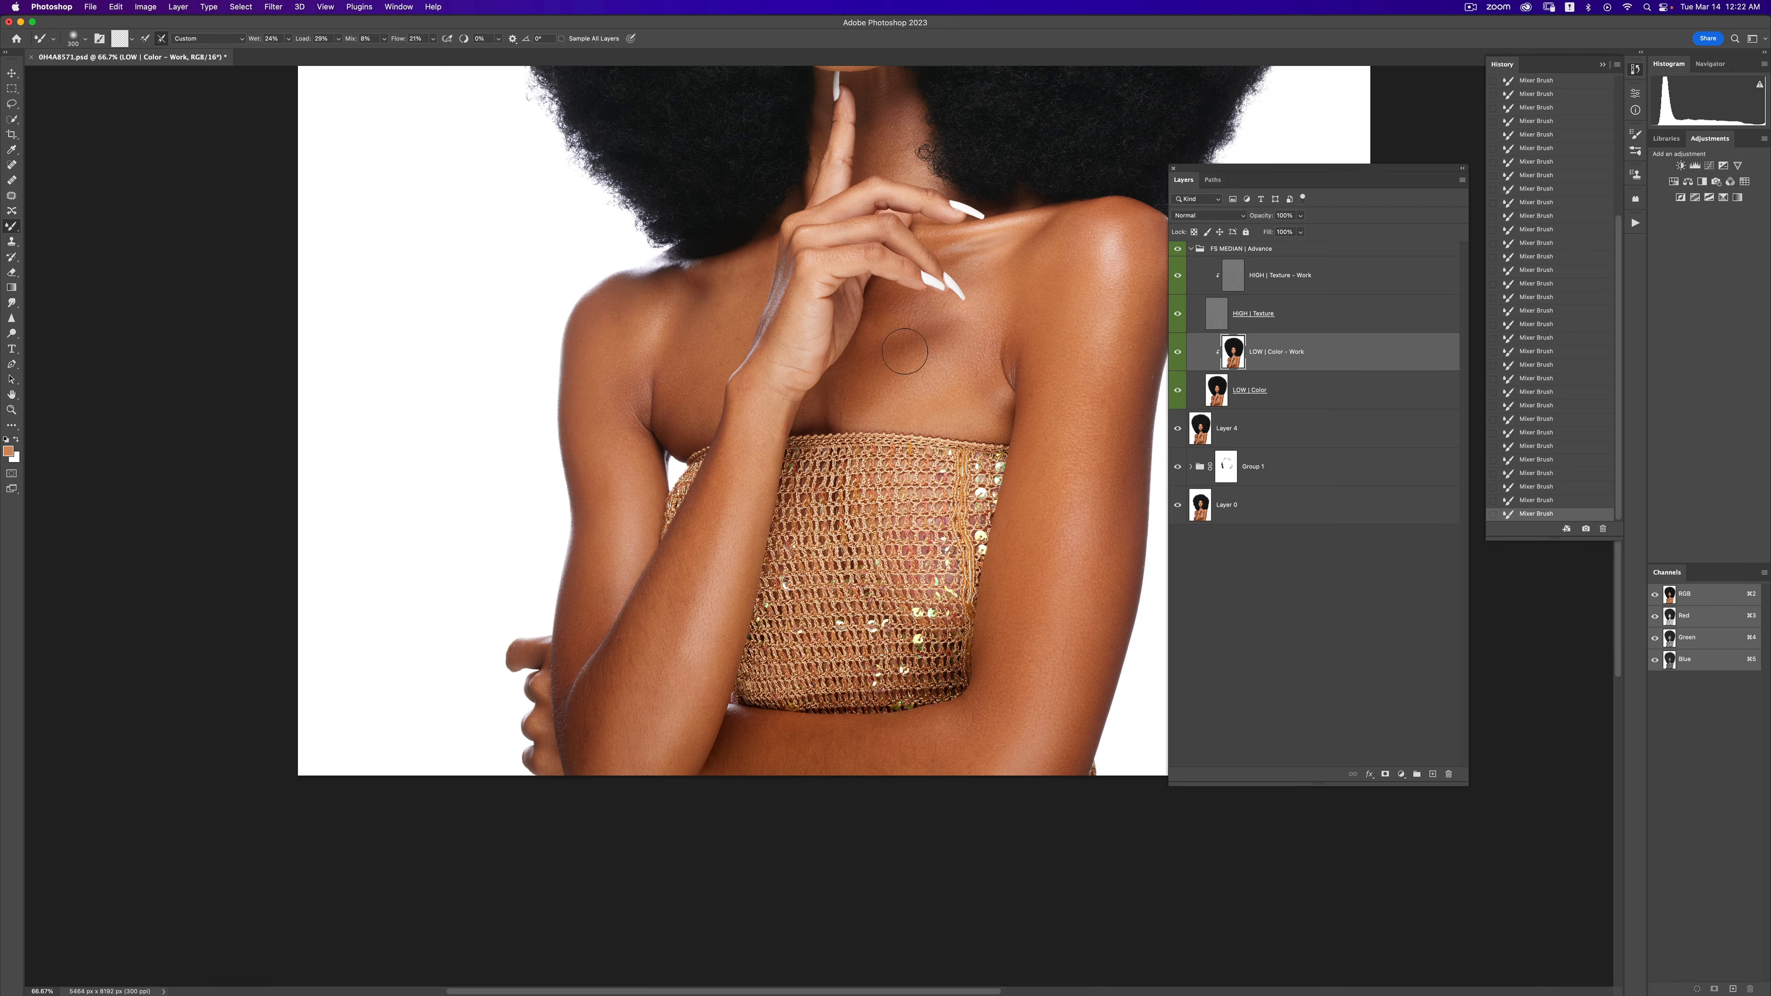
mouse_move(643, 681)
mouse_down()
mouse_move(593, 723)
mouse_move(633, 650)
mouse_up()
drag(701, 554, 729, 472)
mouse_move(626, 388)
mouse_down()
mouse_move(632, 417)
mouse_move(725, 341)
mouse_up()
scroll(1045, 507, down, 3)
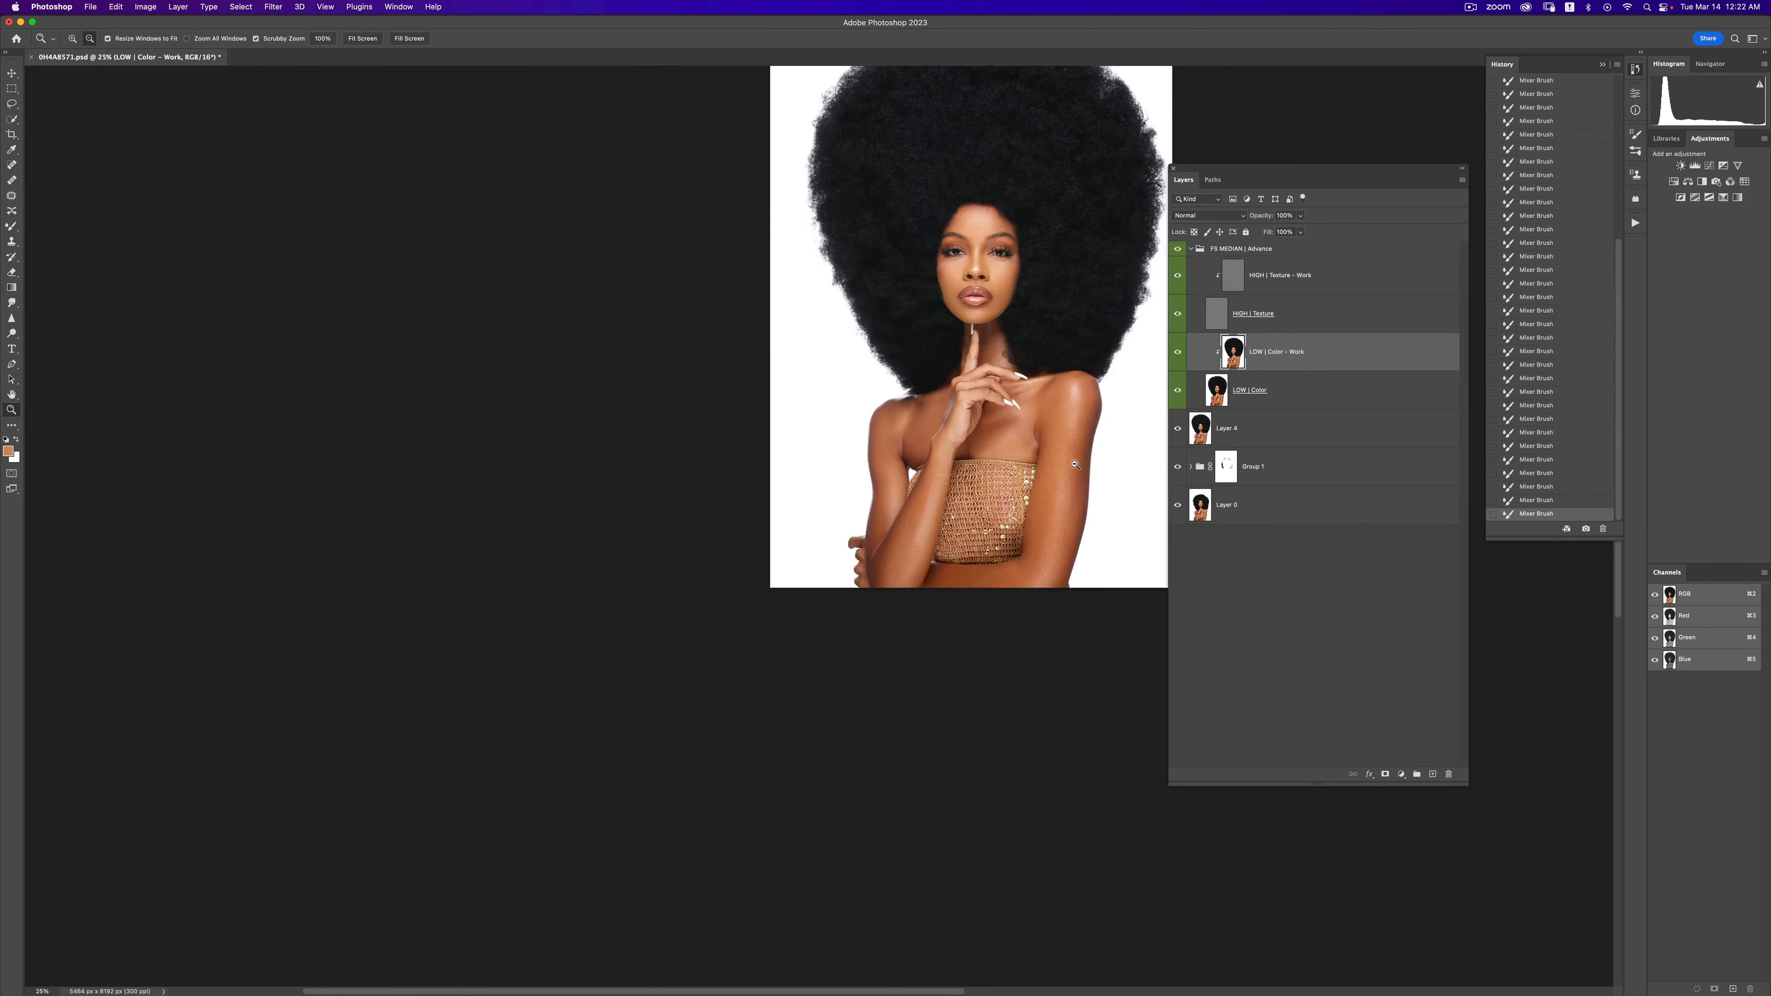
- Compare the portrait at 25% zoom with the FS MEDIAN | Advance group and its HIGH | Texture - Work layer hidden and shown
drag(1050, 469, 966, 540)
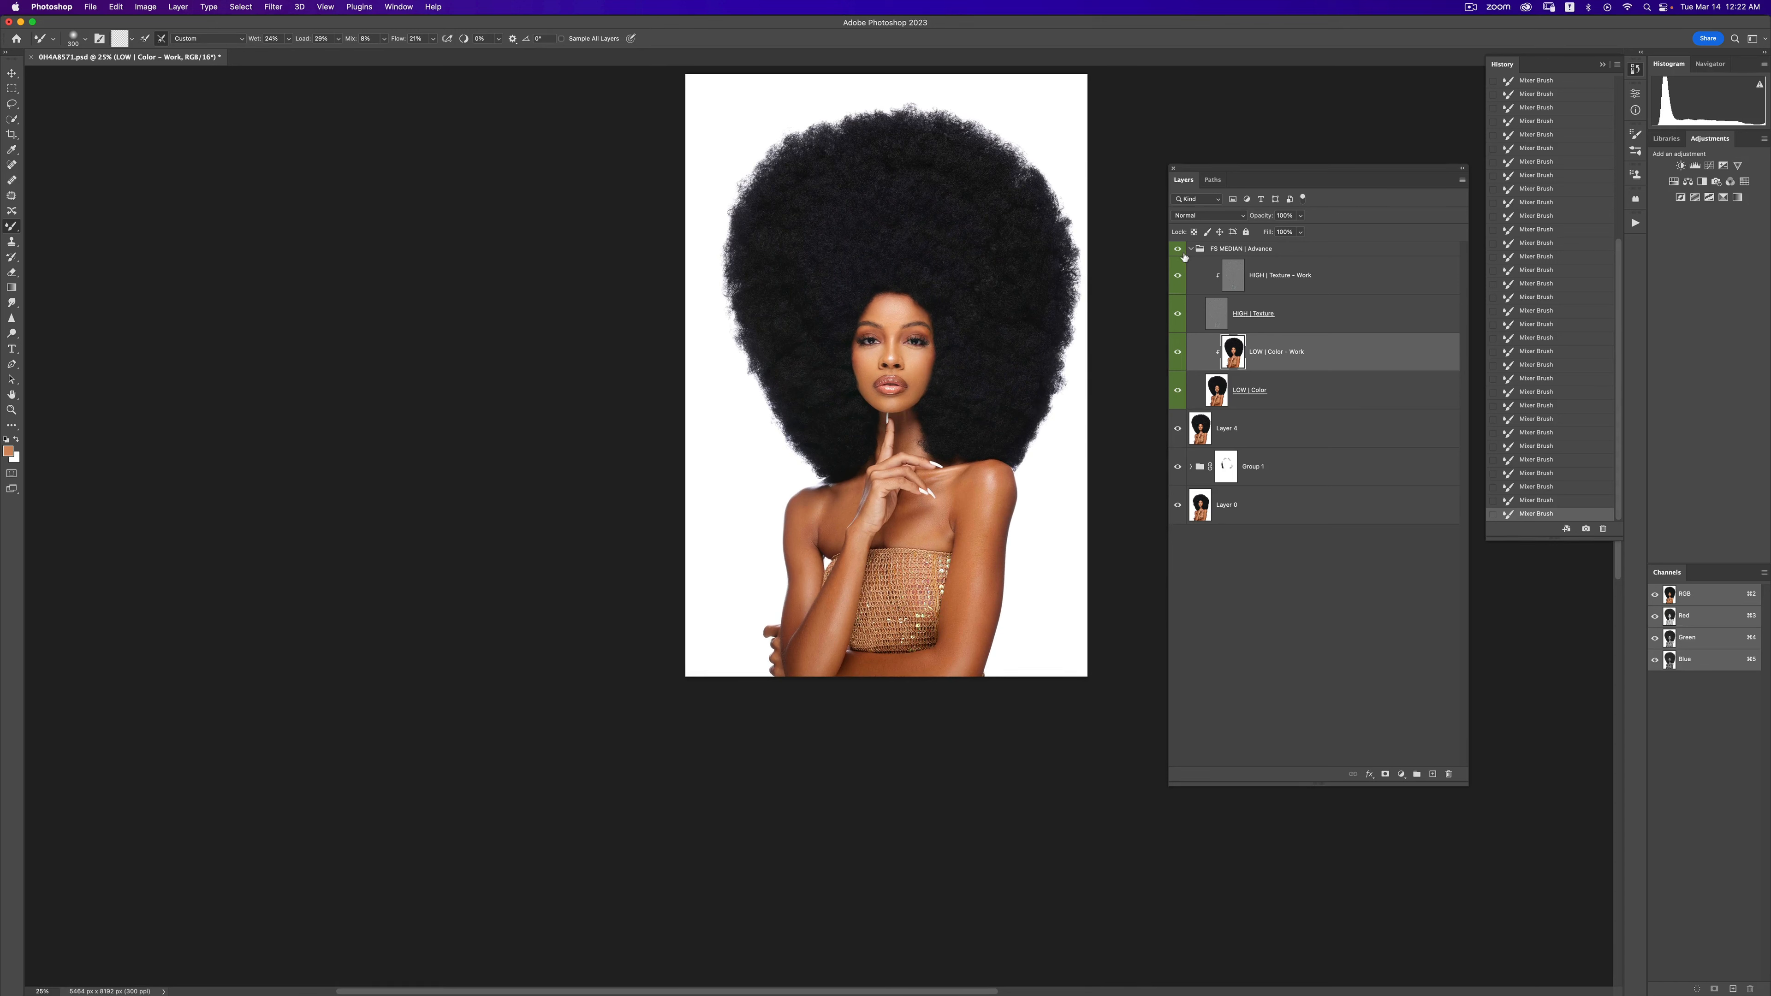
click(1183, 255)
click(1183, 255)
click(1183, 255)
click(1183, 254)
click(1177, 272)
click(1177, 272)
- Add a blank layer above LOW | Color - Work and switch to the regular Brush tool
click(1433, 774)
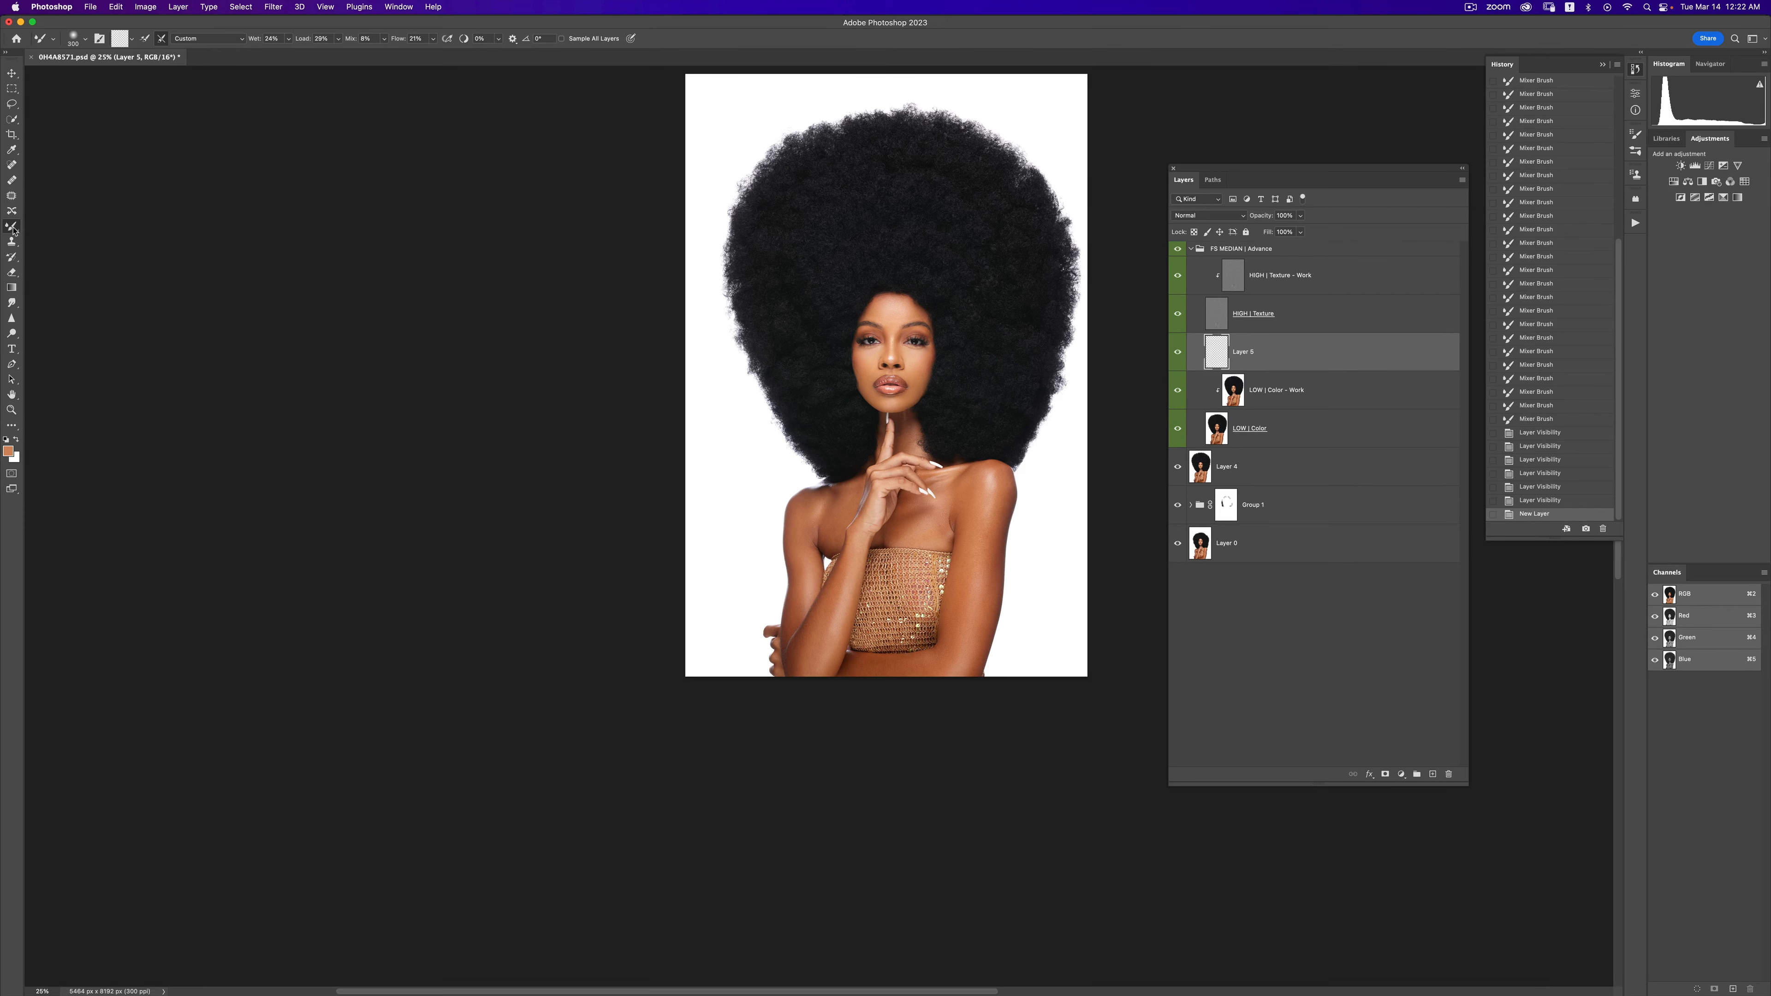
right_click(12, 228)
click(62, 227)
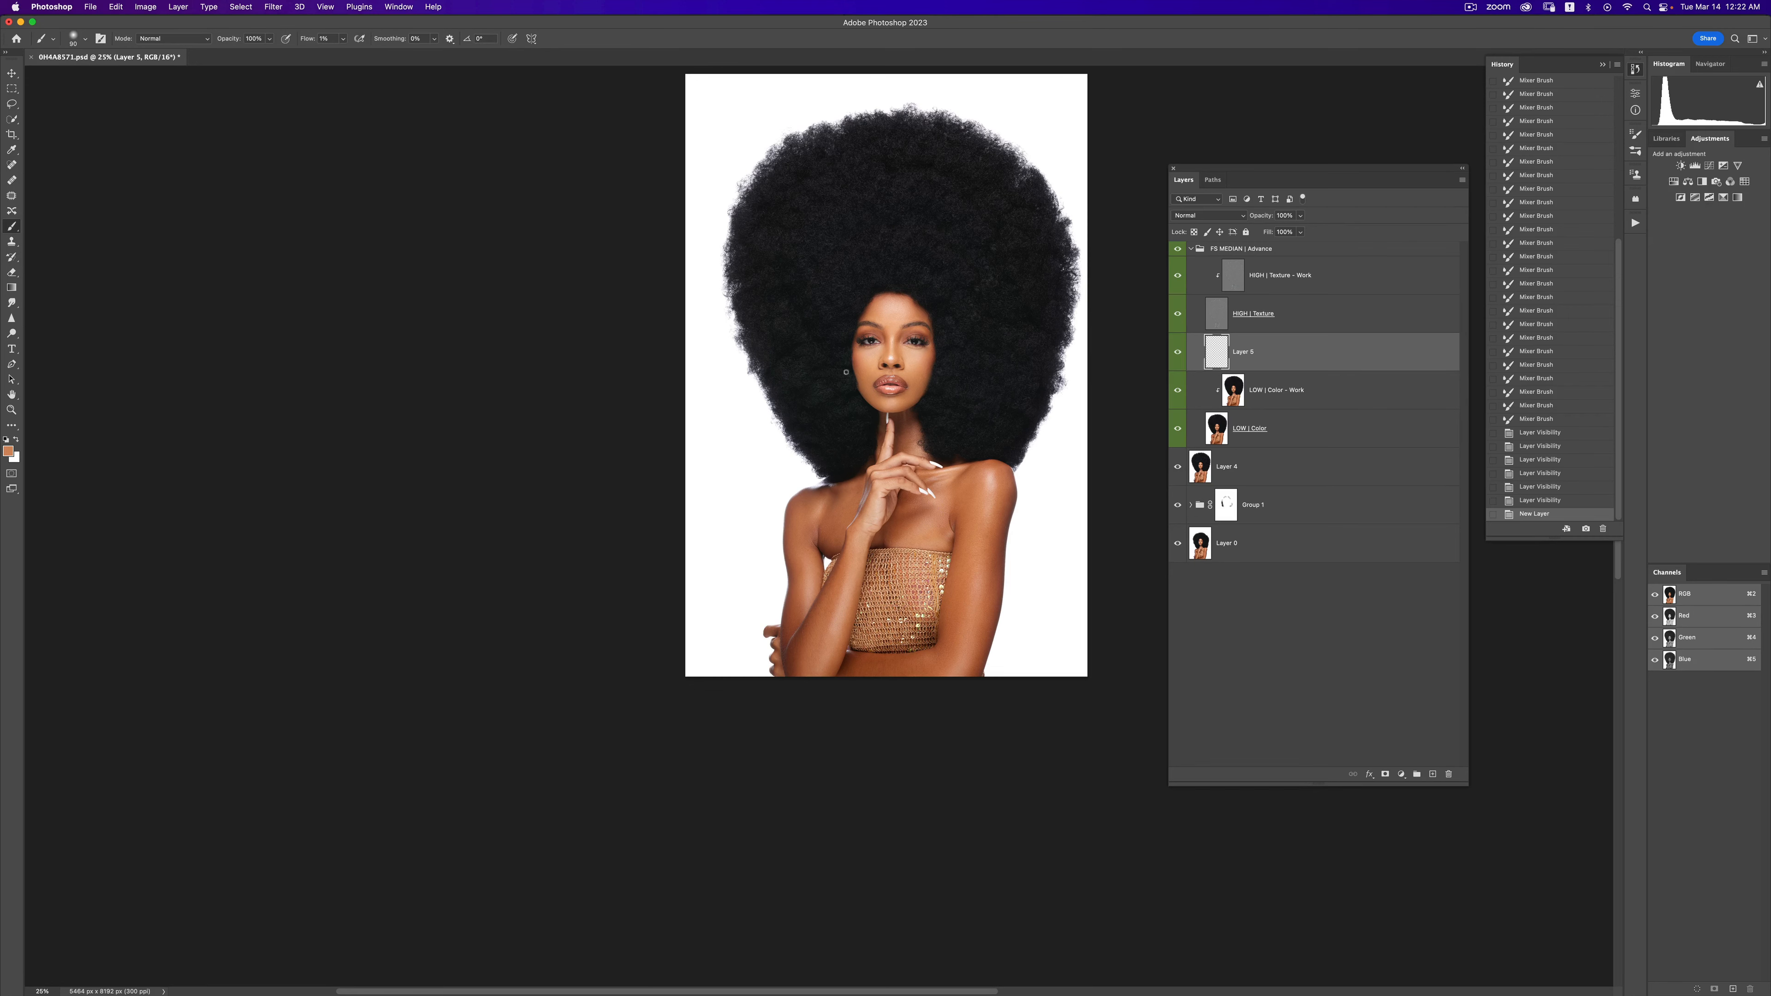
- Paint sampled skin tones along the shaded outer cheek and jaw edge on the new layer
super+click(932, 365)
super+click(932, 365)
super+click(932, 365)
super+click(932, 365)
super+click(932, 365)
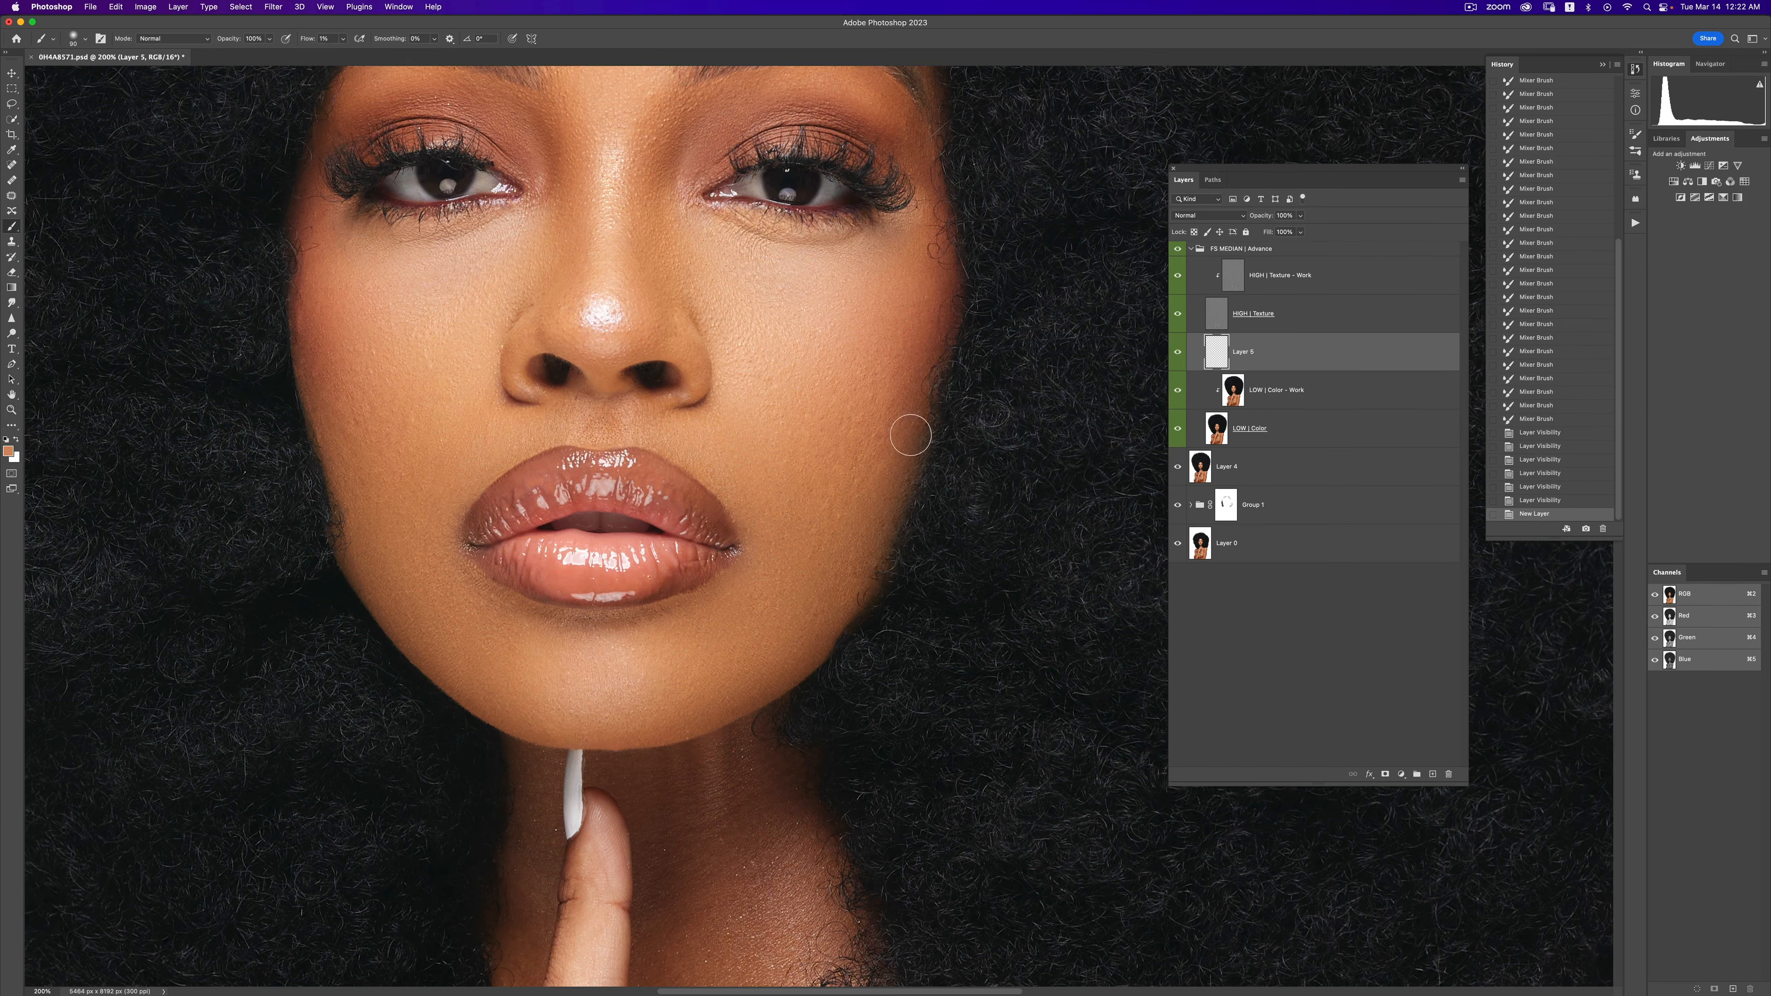
alt+click(925, 371)
alt+click(919, 410)
mouse_move(913, 422)
mouse_down()
mouse_move(882, 523)
mouse_move(838, 530)
mouse_up()
alt+click(835, 524)
alt+click(835, 596)
alt+click(921, 383)
drag(915, 449, 883, 501)
click(826, 578)
- Set the painted layer's blend mode to Color and compare the face with it hidden and shown
click(1224, 215)
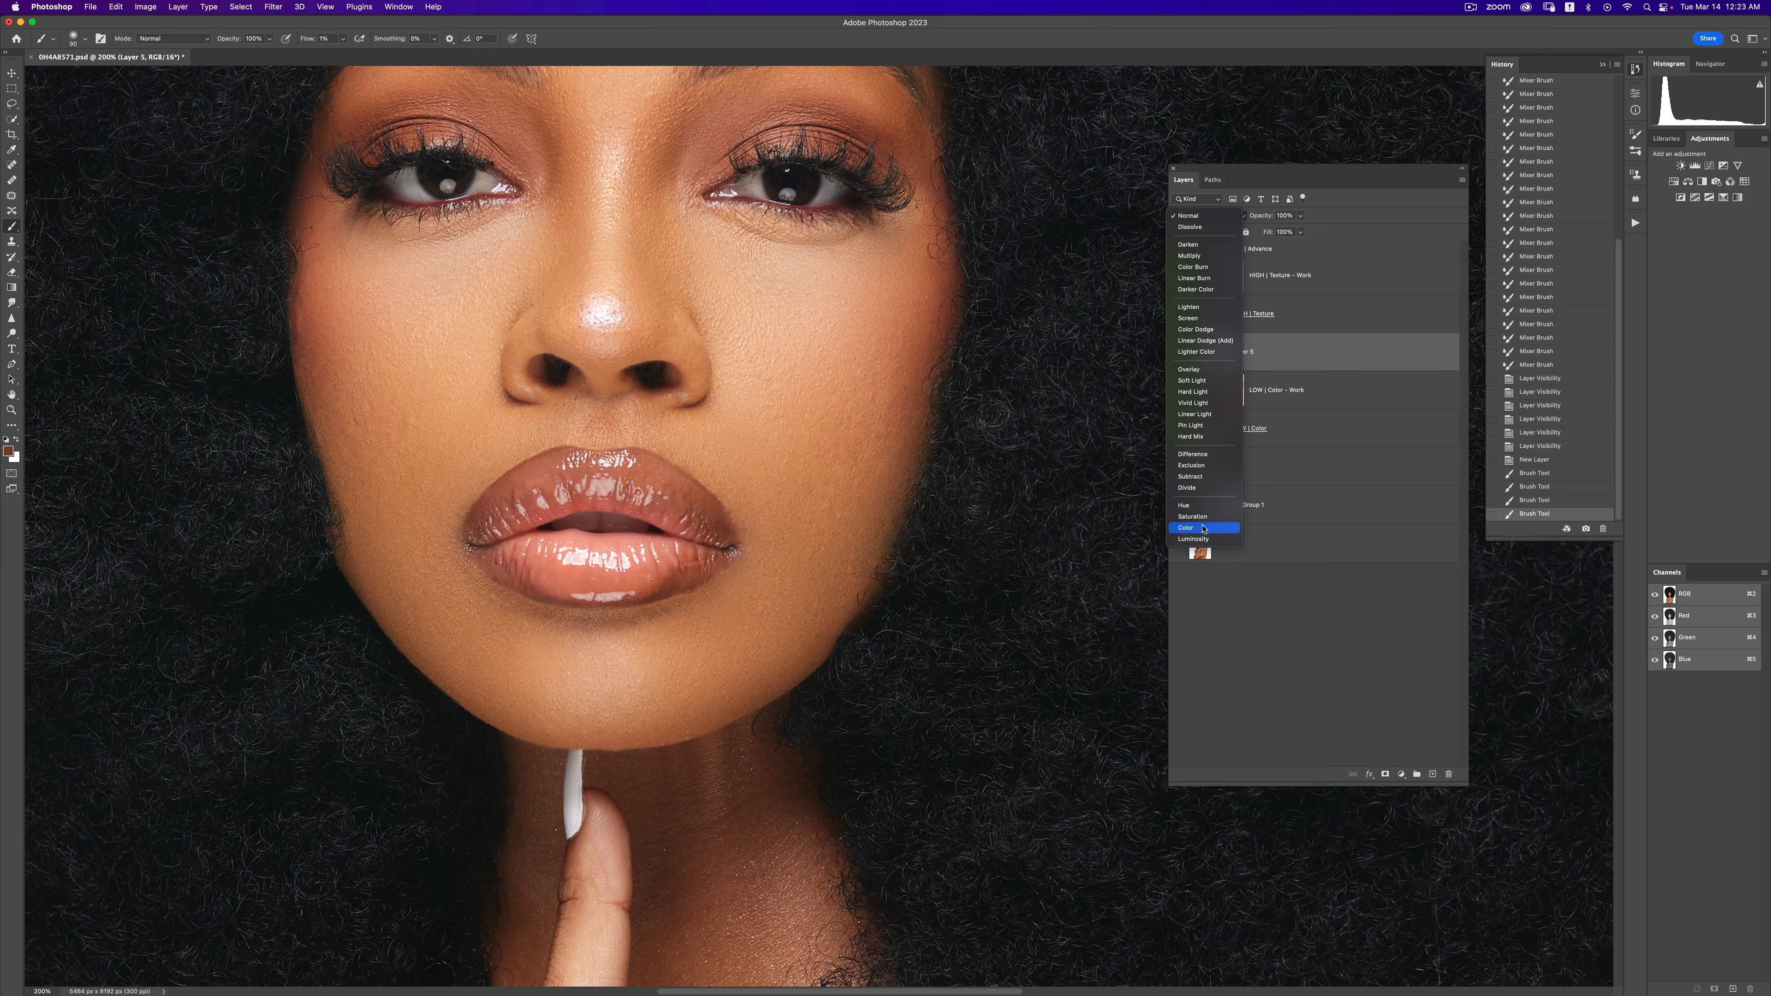
click(1203, 529)
click(1179, 353)
click(1179, 353)
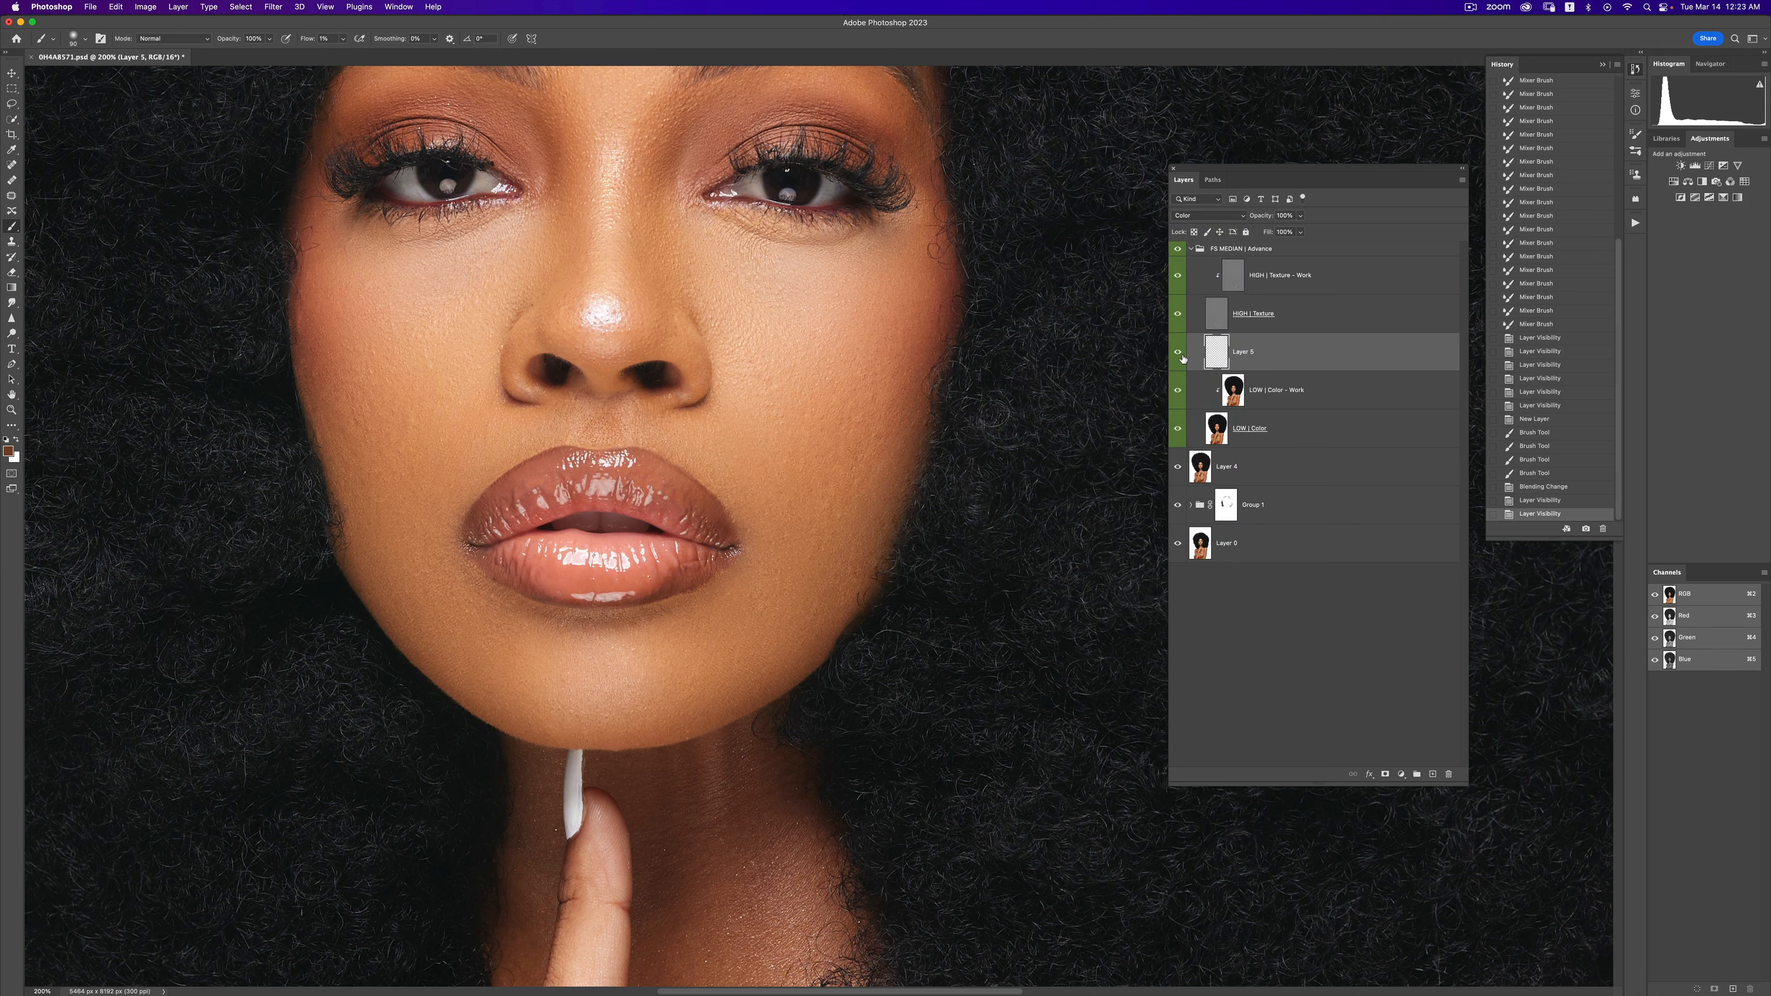
click(1179, 353)
click(1178, 359)
click(1179, 357)
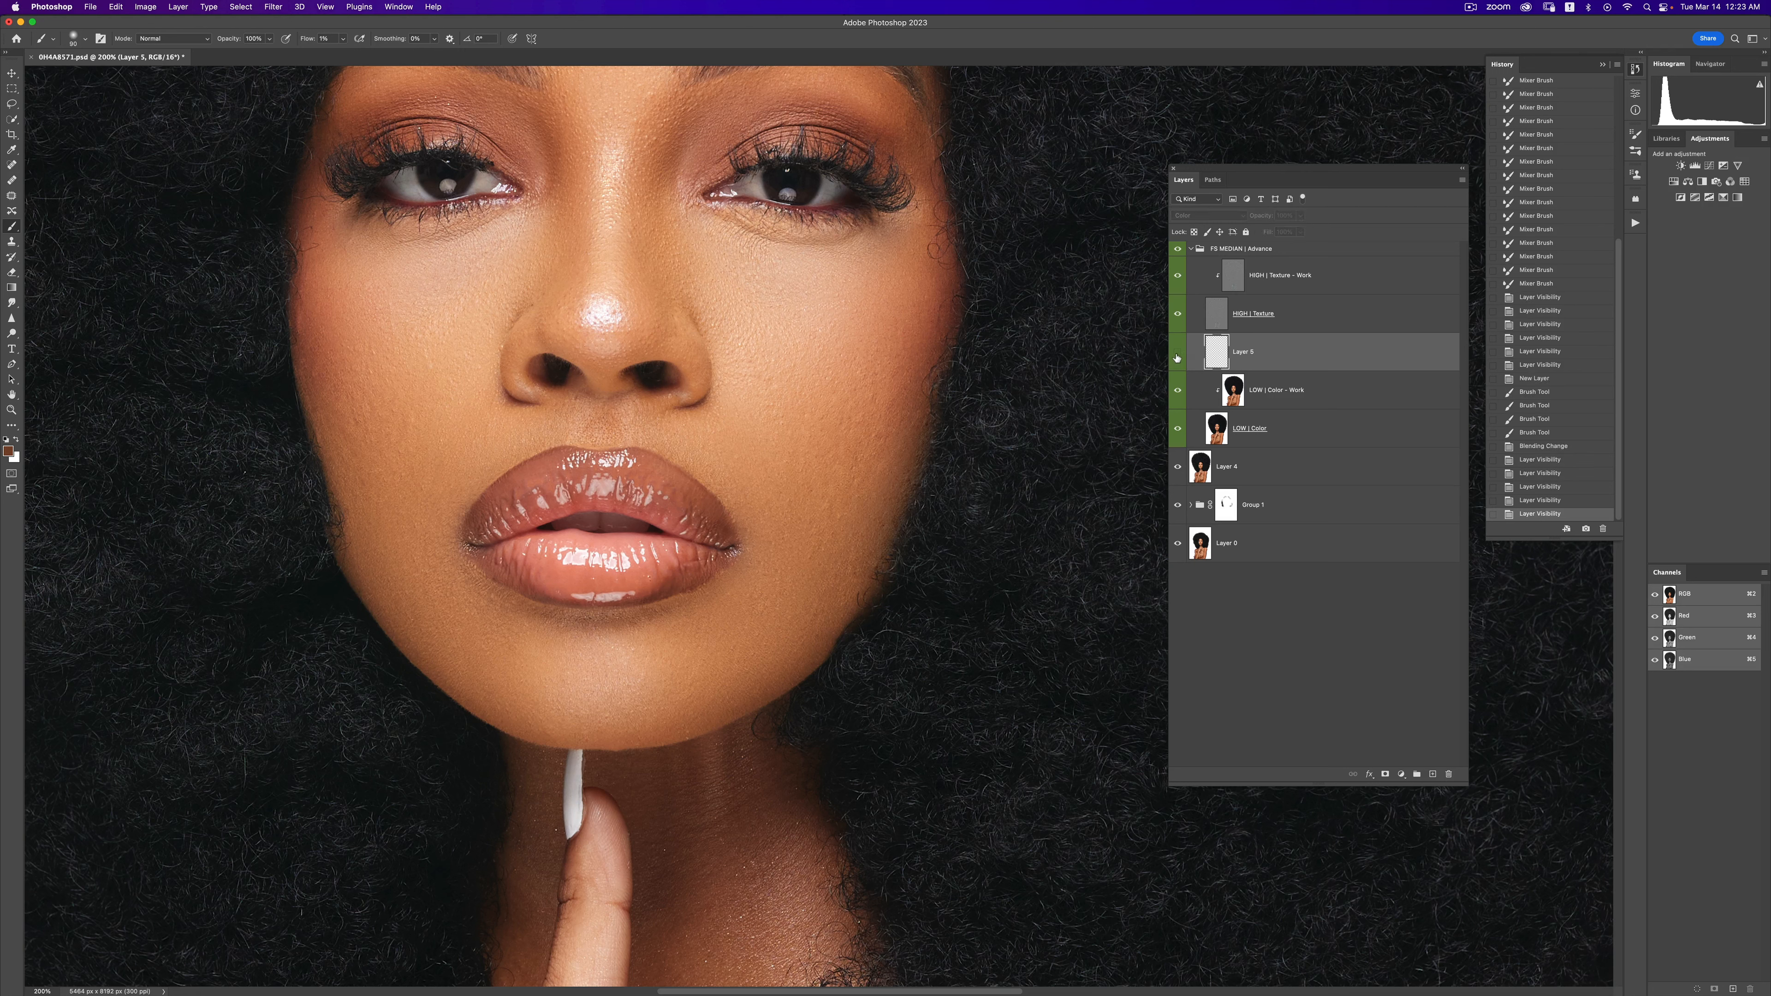
click(1179, 356)
click(1179, 356)
click(1179, 355)
- Paint another sampled cheek tone down toward the jaw and check it by toggling the layer's visibility
alt+click(923, 400)
mouse_move(921, 411)
mouse_down()
mouse_move(902, 481)
mouse_move(923, 407)
mouse_move(849, 540)
mouse_up()
click(1178, 357)
click(1178, 357)
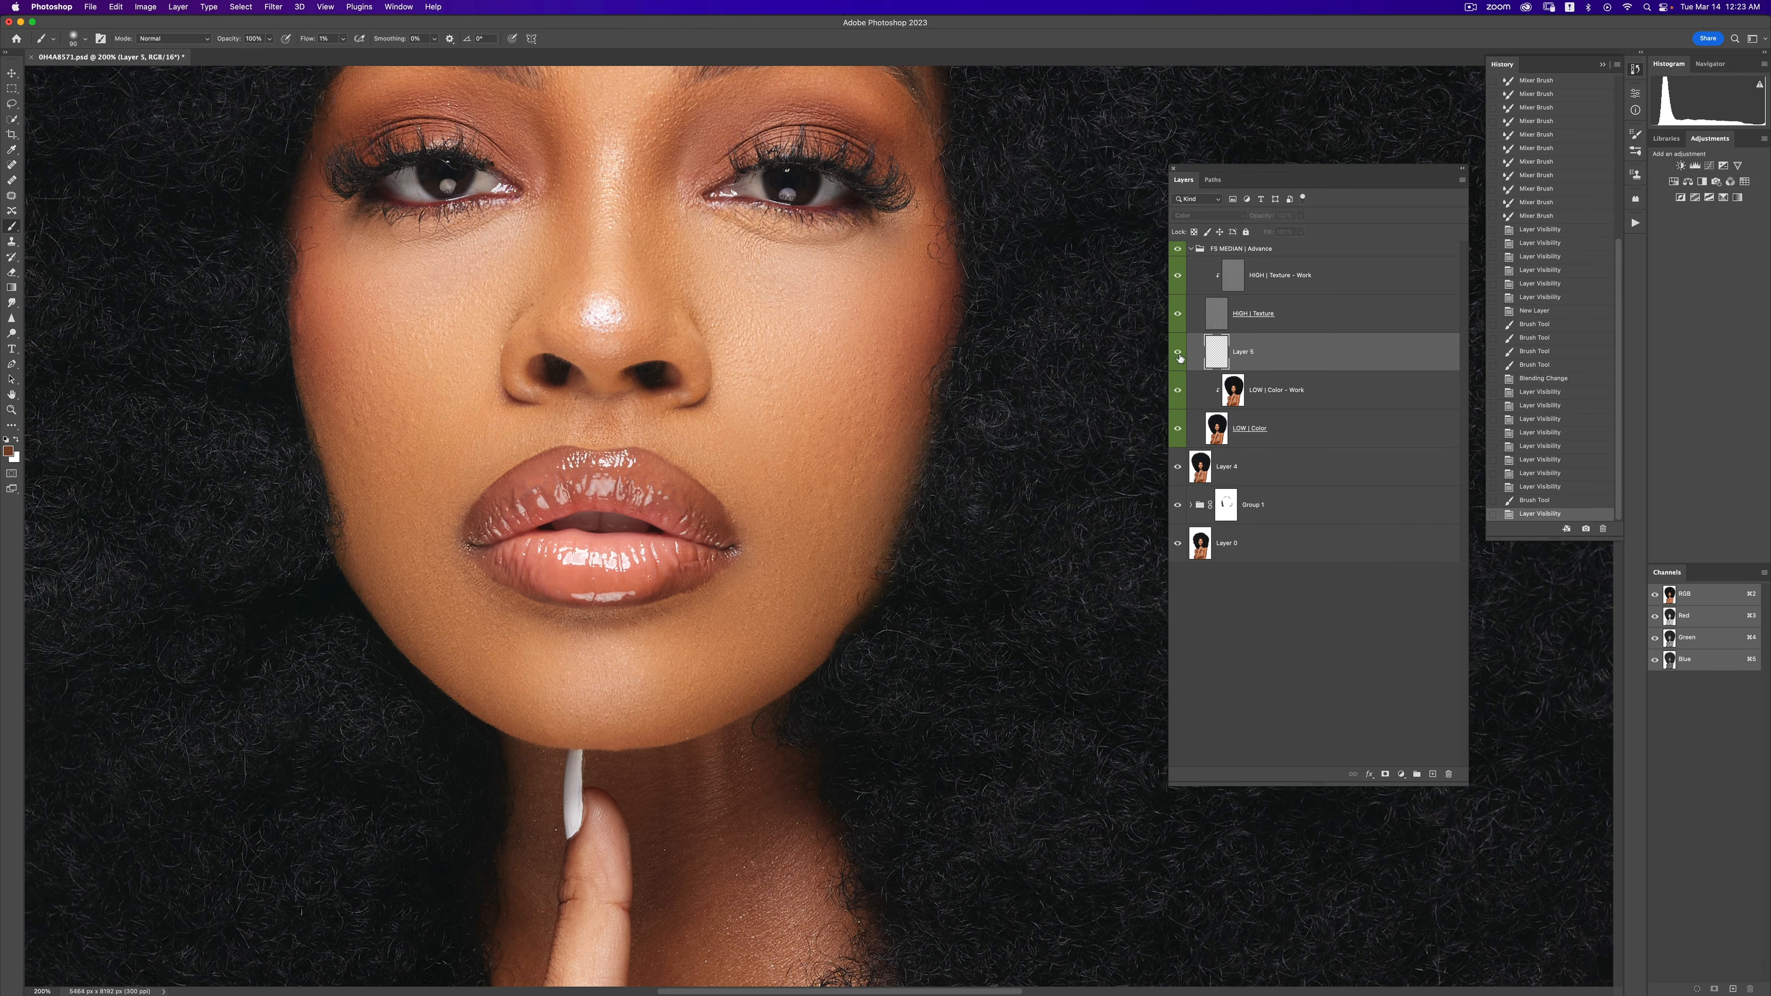
click(1178, 358)
click(1178, 358)
- Examine the color-corrected face in the whole portrait at reduced zoom levels
key(z)
alt+click(726, 418)
alt+click(729, 418)
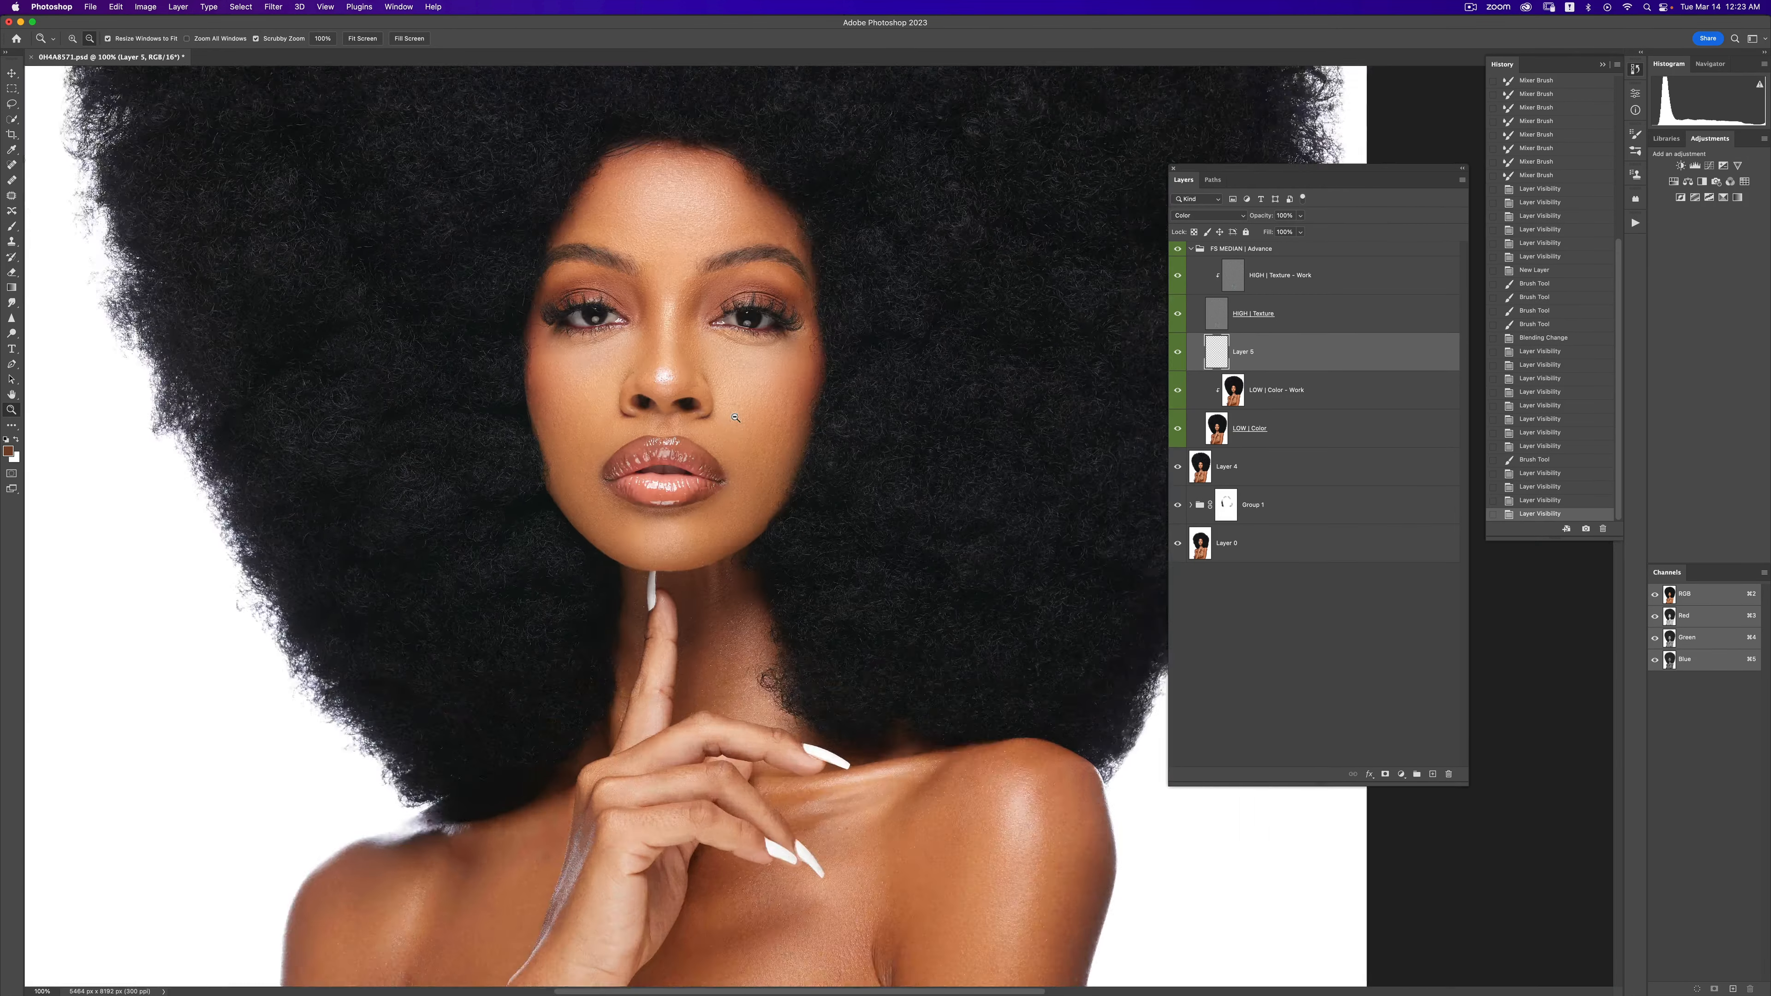
alt+click(732, 416)
alt+click(735, 417)
alt+click(766, 473)
click(766, 474)
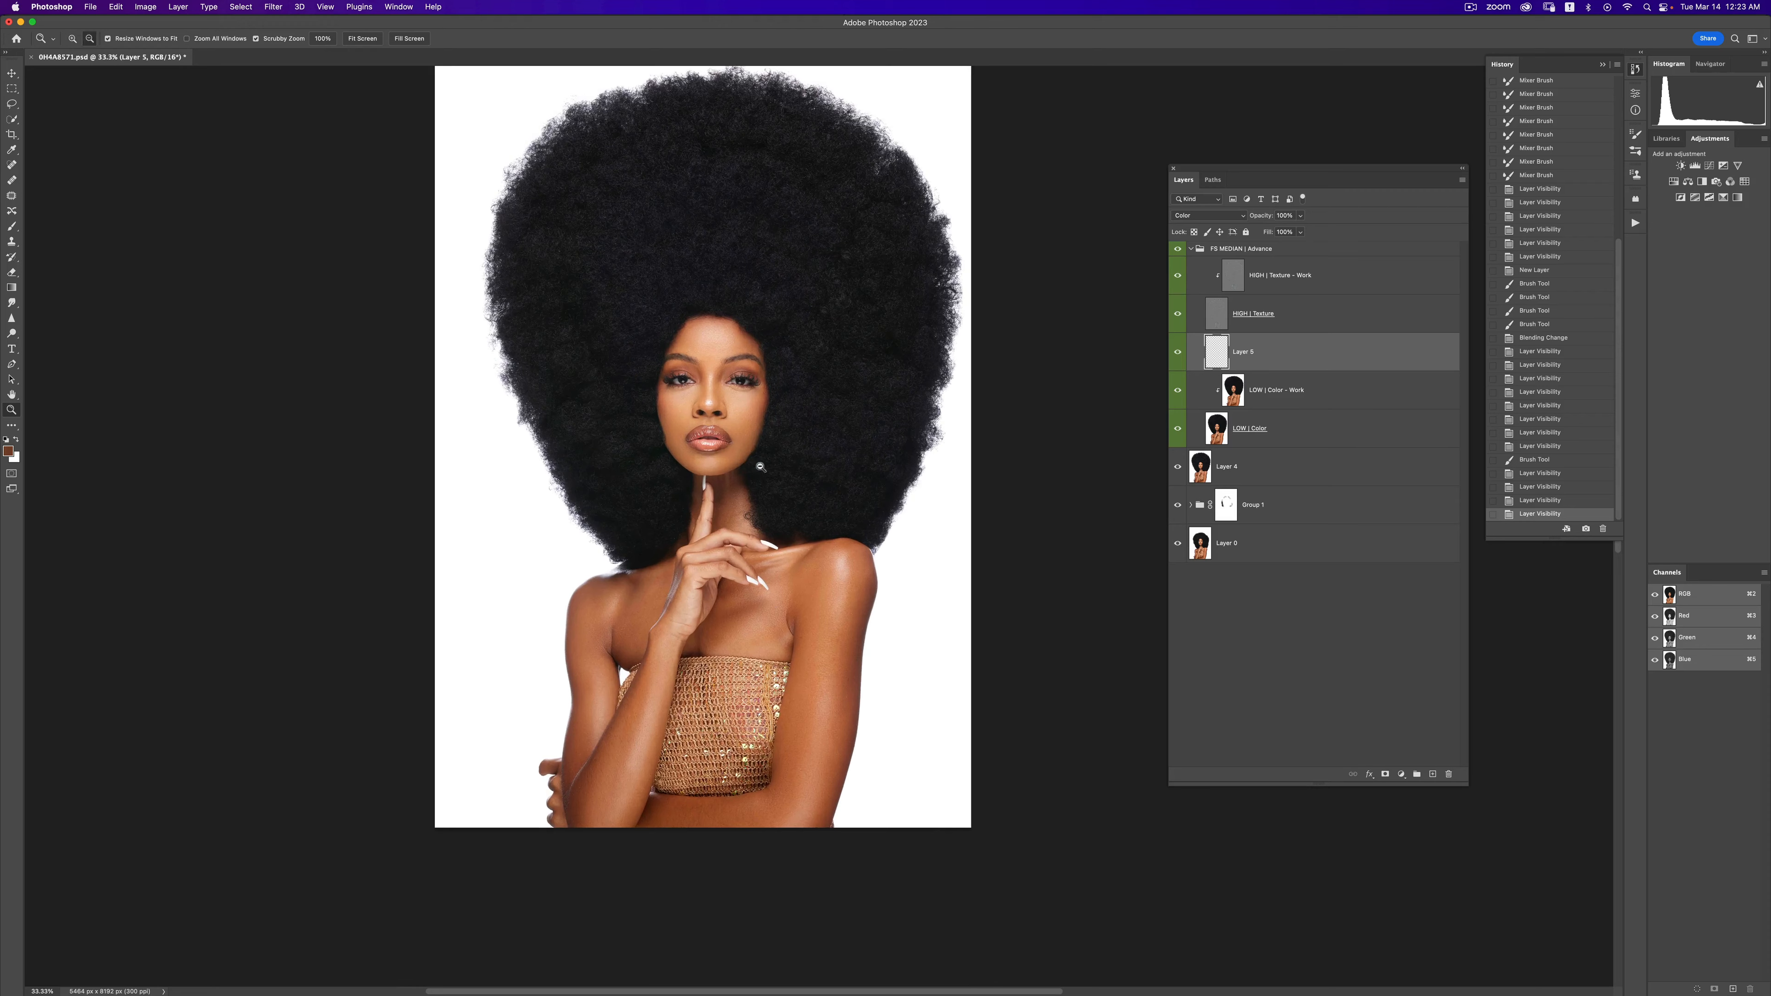
key(b)
drag(766, 474, 857, 458)
key(z)
alt+click(856, 458)
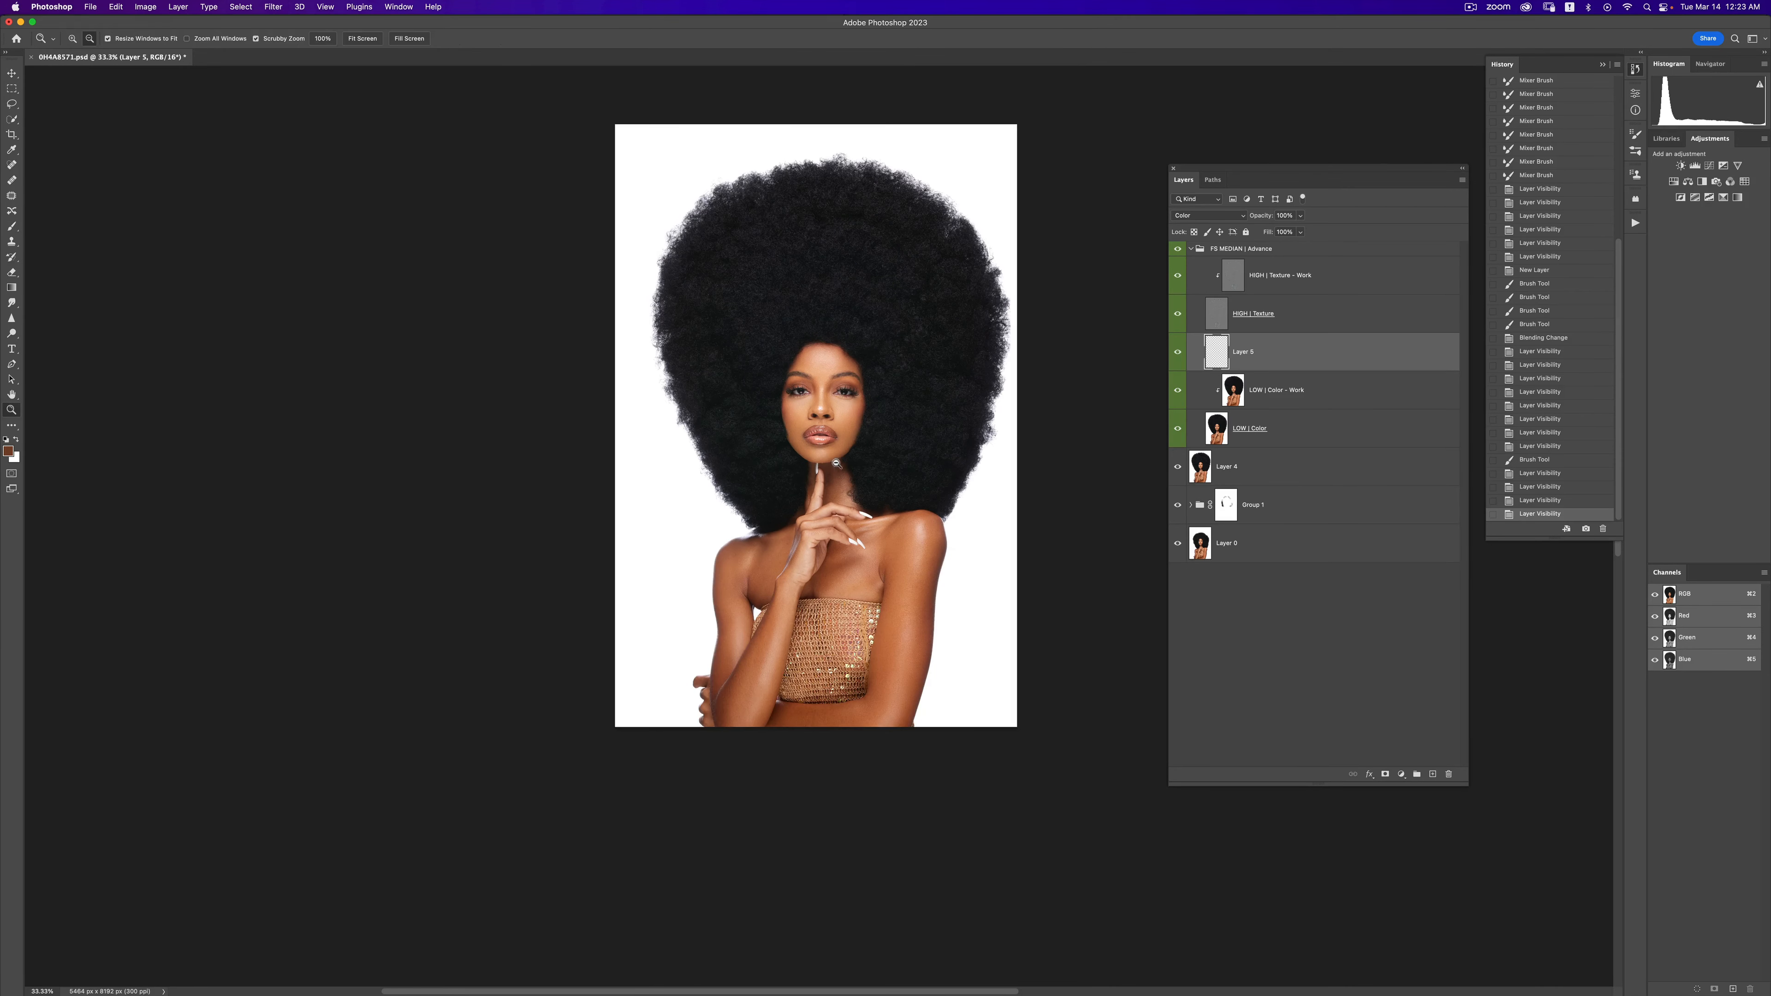
click(844, 440)
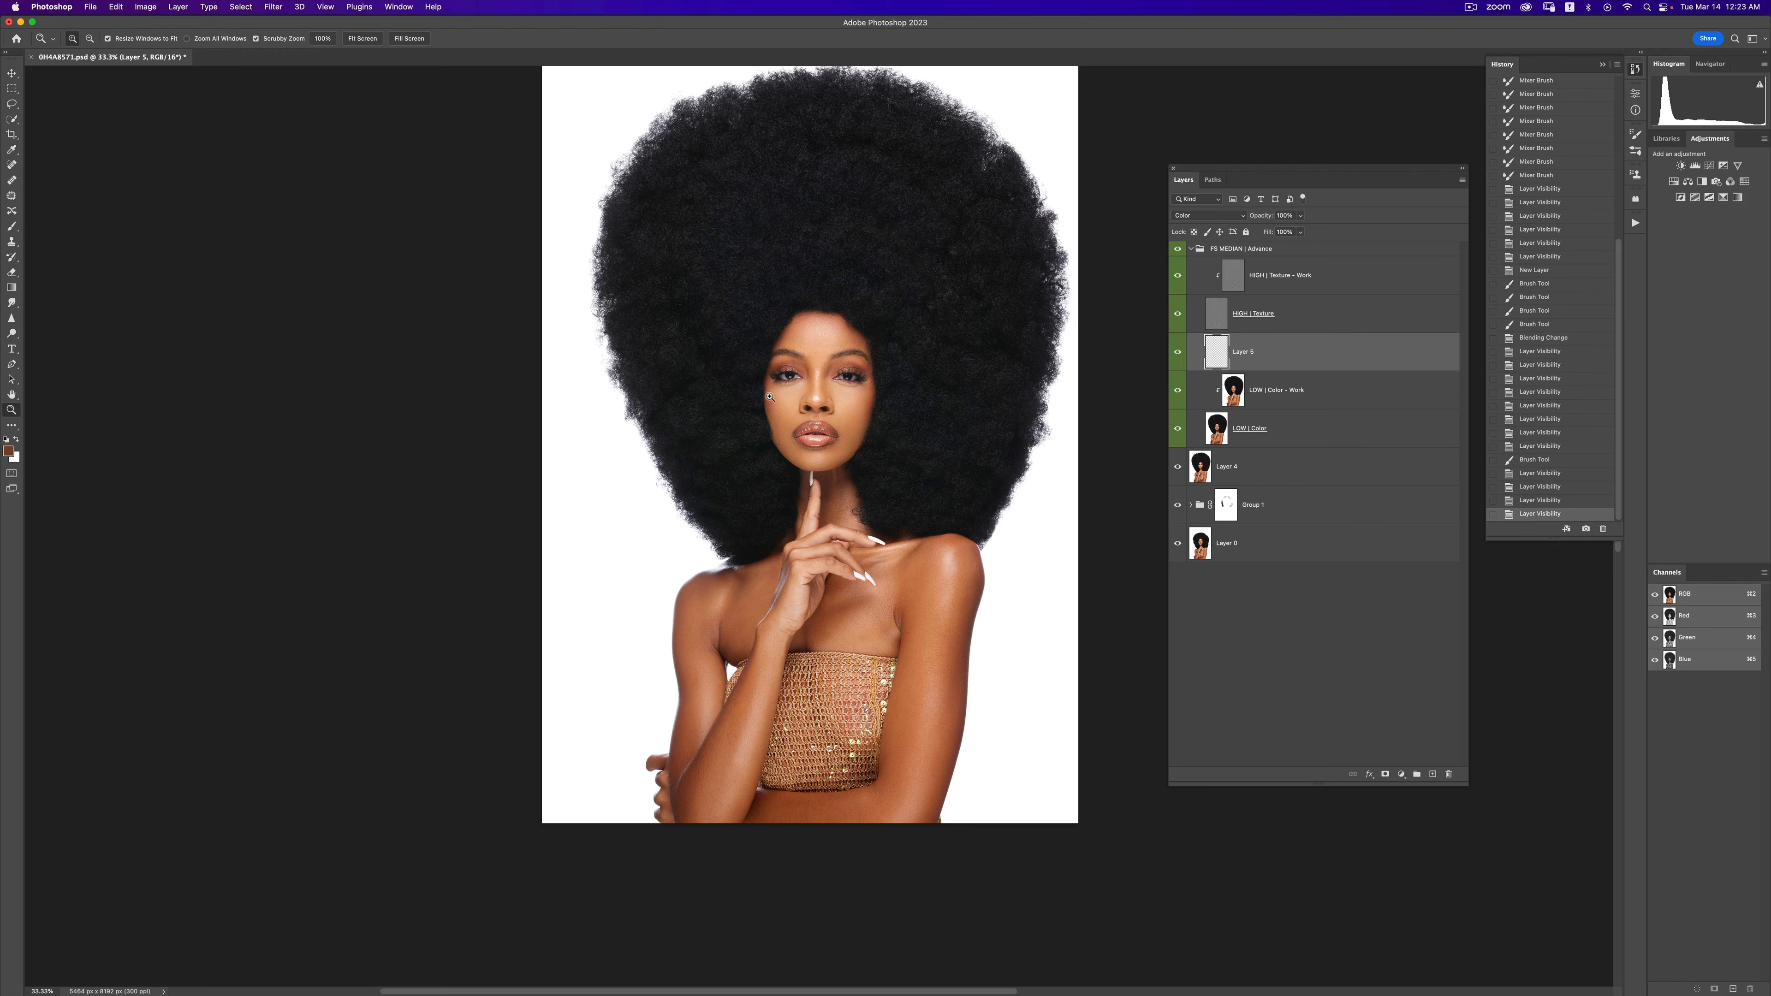
- Blend the skin tones along the outer cheek edge on the LOW | Color - Work layer using a small Mixer Brush
click(802, 413)
click(809, 411)
click(812, 412)
click(819, 417)
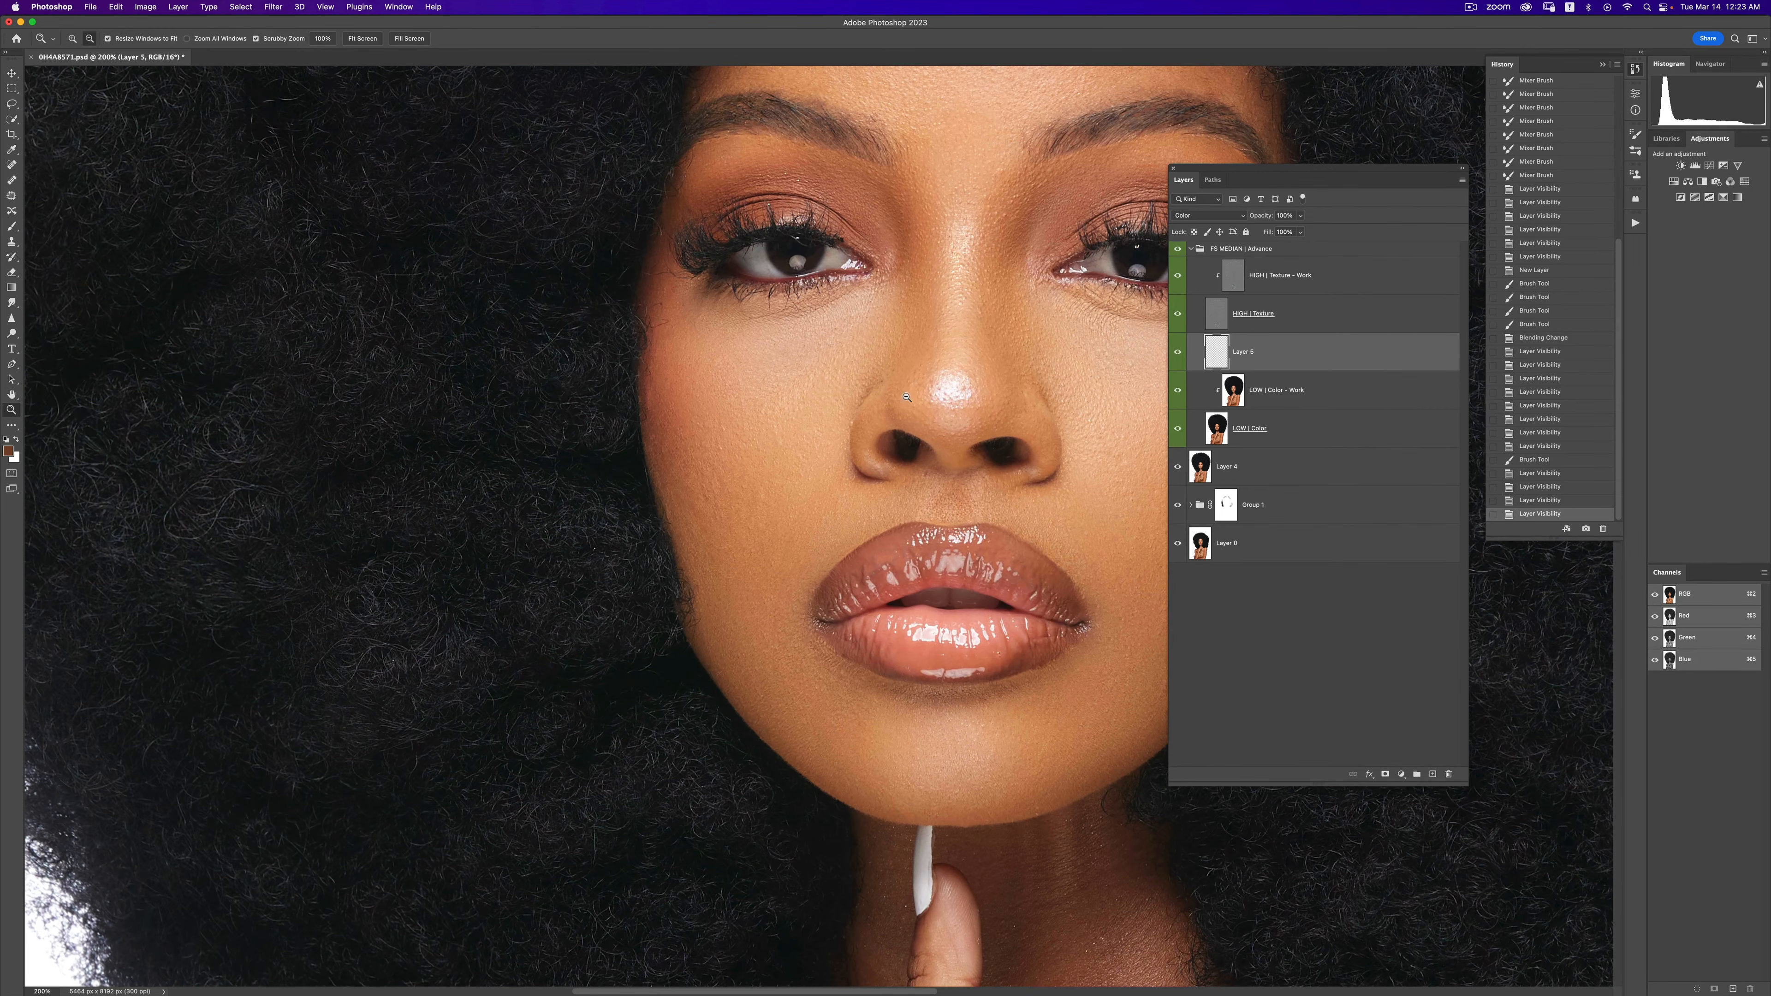
key(b)
key(alt+bracketleft)
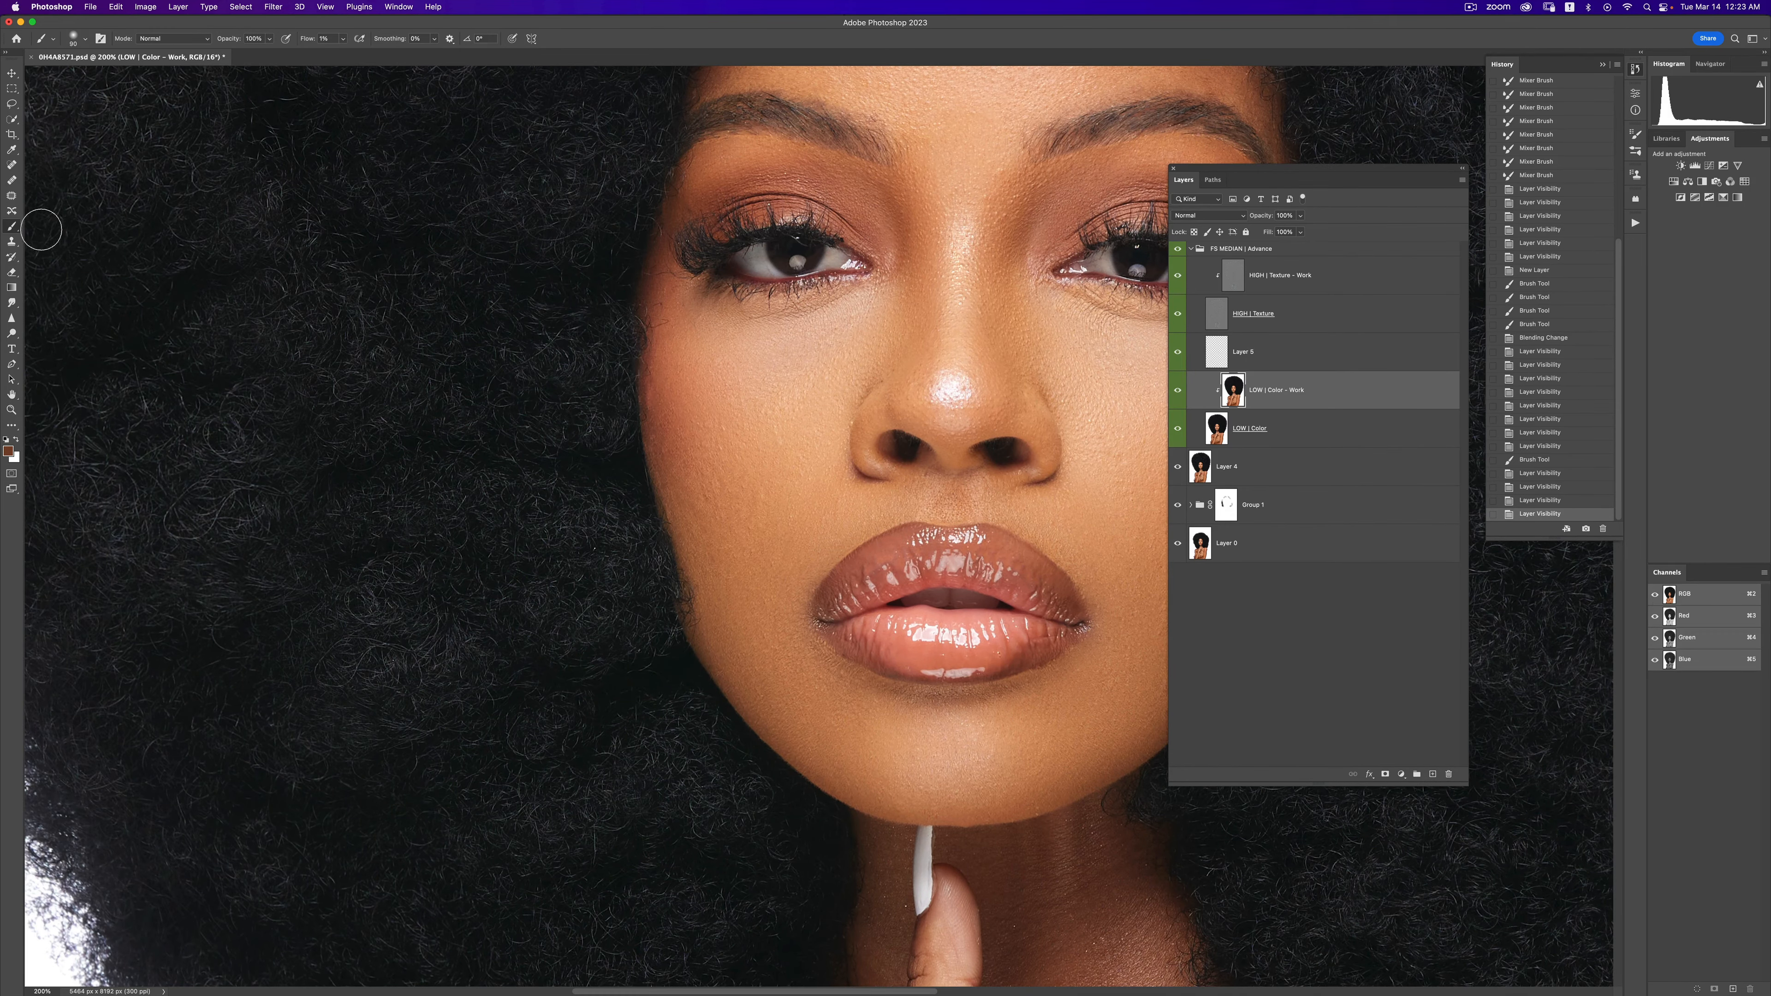
right_click(11, 226)
click(52, 261)
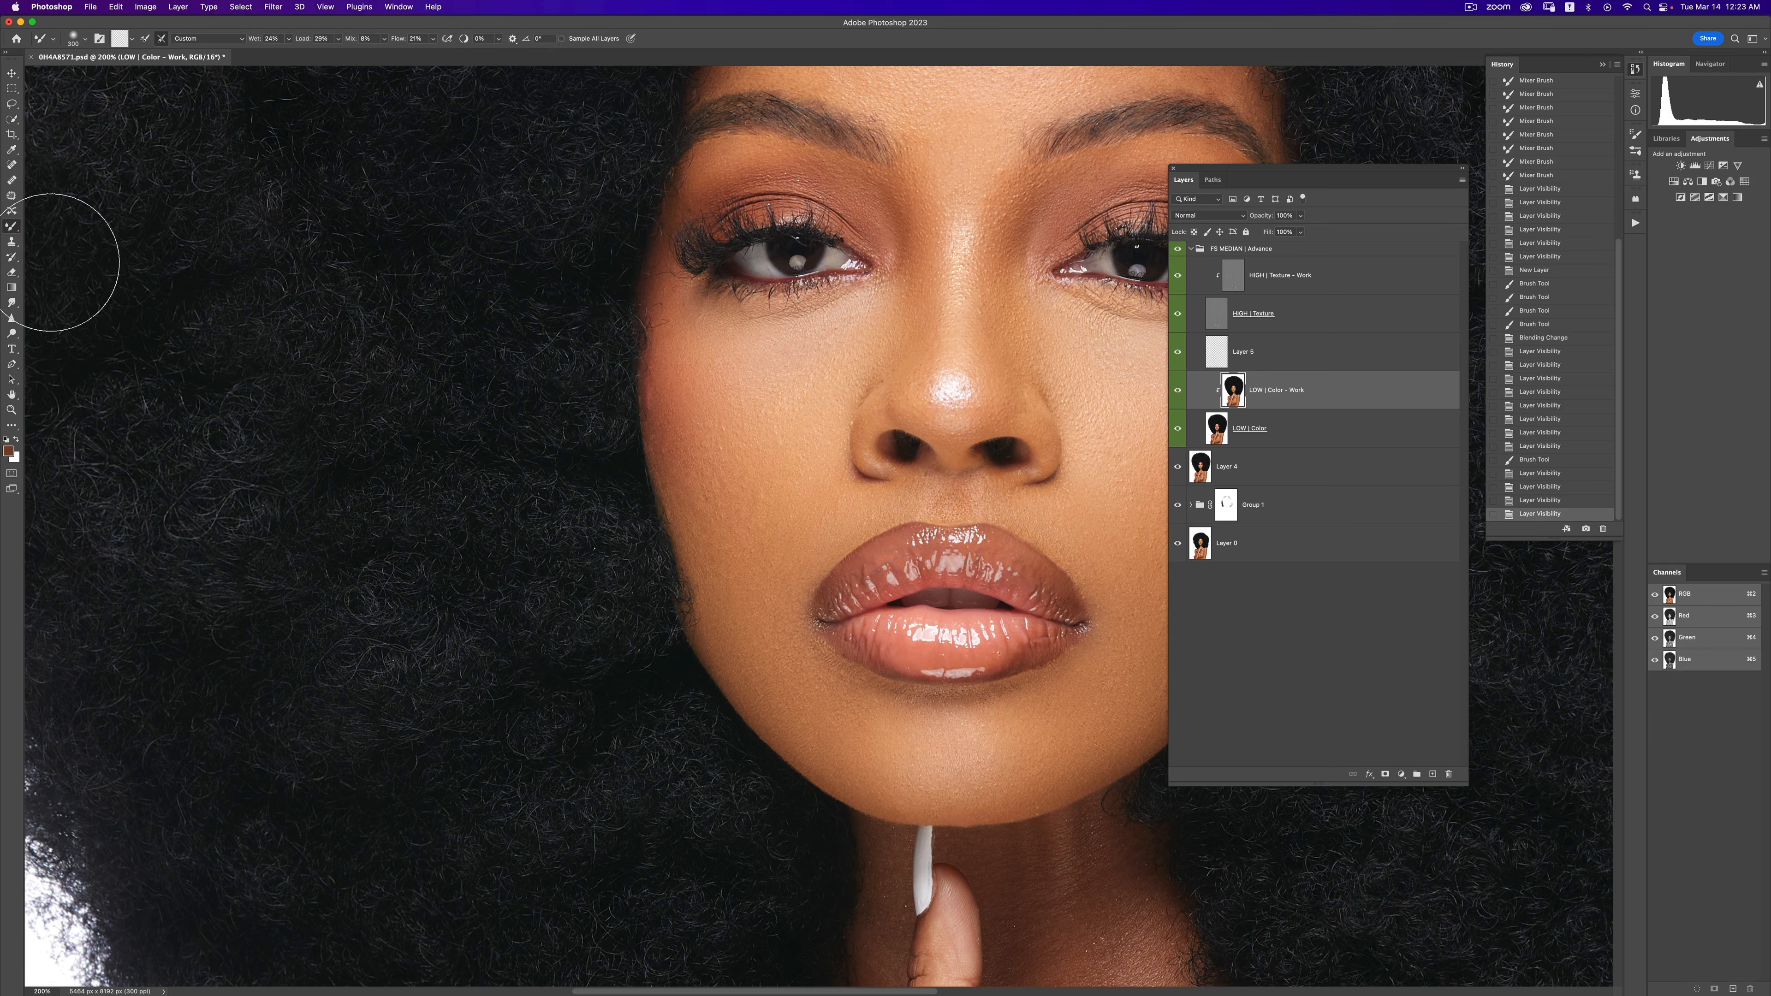
key(bracketleft)
key(bracketleft)
key(bracketleft)
key(bracketleft)
key(bracketleft)
key(bracketleft)
key(bracketleft)
key(bracketleft)
key(bracketleft)
key(bracketleft)
key(bracketleft)
key(bracketleft)
mouse_move(649, 399)
mouse_down()
mouse_move(651, 427)
mouse_move(654, 412)
mouse_up()
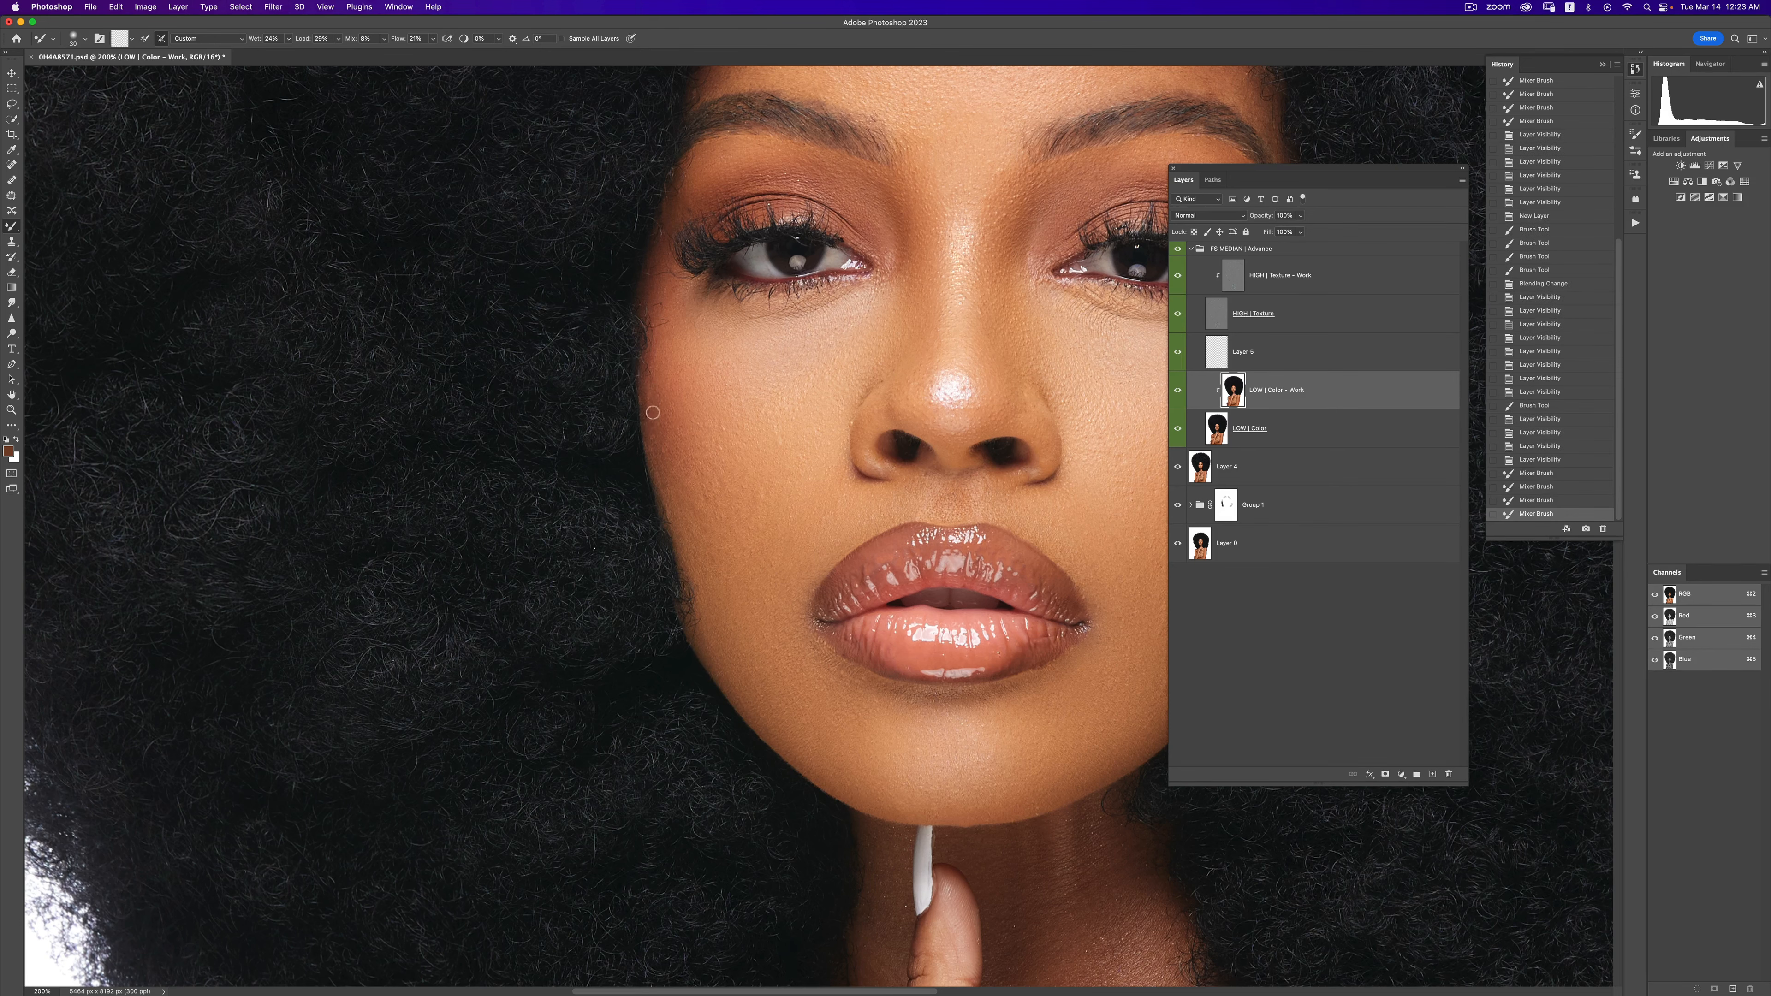
mouse_move(669, 484)
mouse_down()
mouse_move(664, 452)
mouse_move(697, 519)
mouse_up()
- Clone away small texture flaws beside and on the nose on the HIGH | Texture - Work layer
key(z)
mouse_move(839, 490)
mouse_down()
mouse_move(739, 478)
mouse_move(906, 460)
mouse_up()
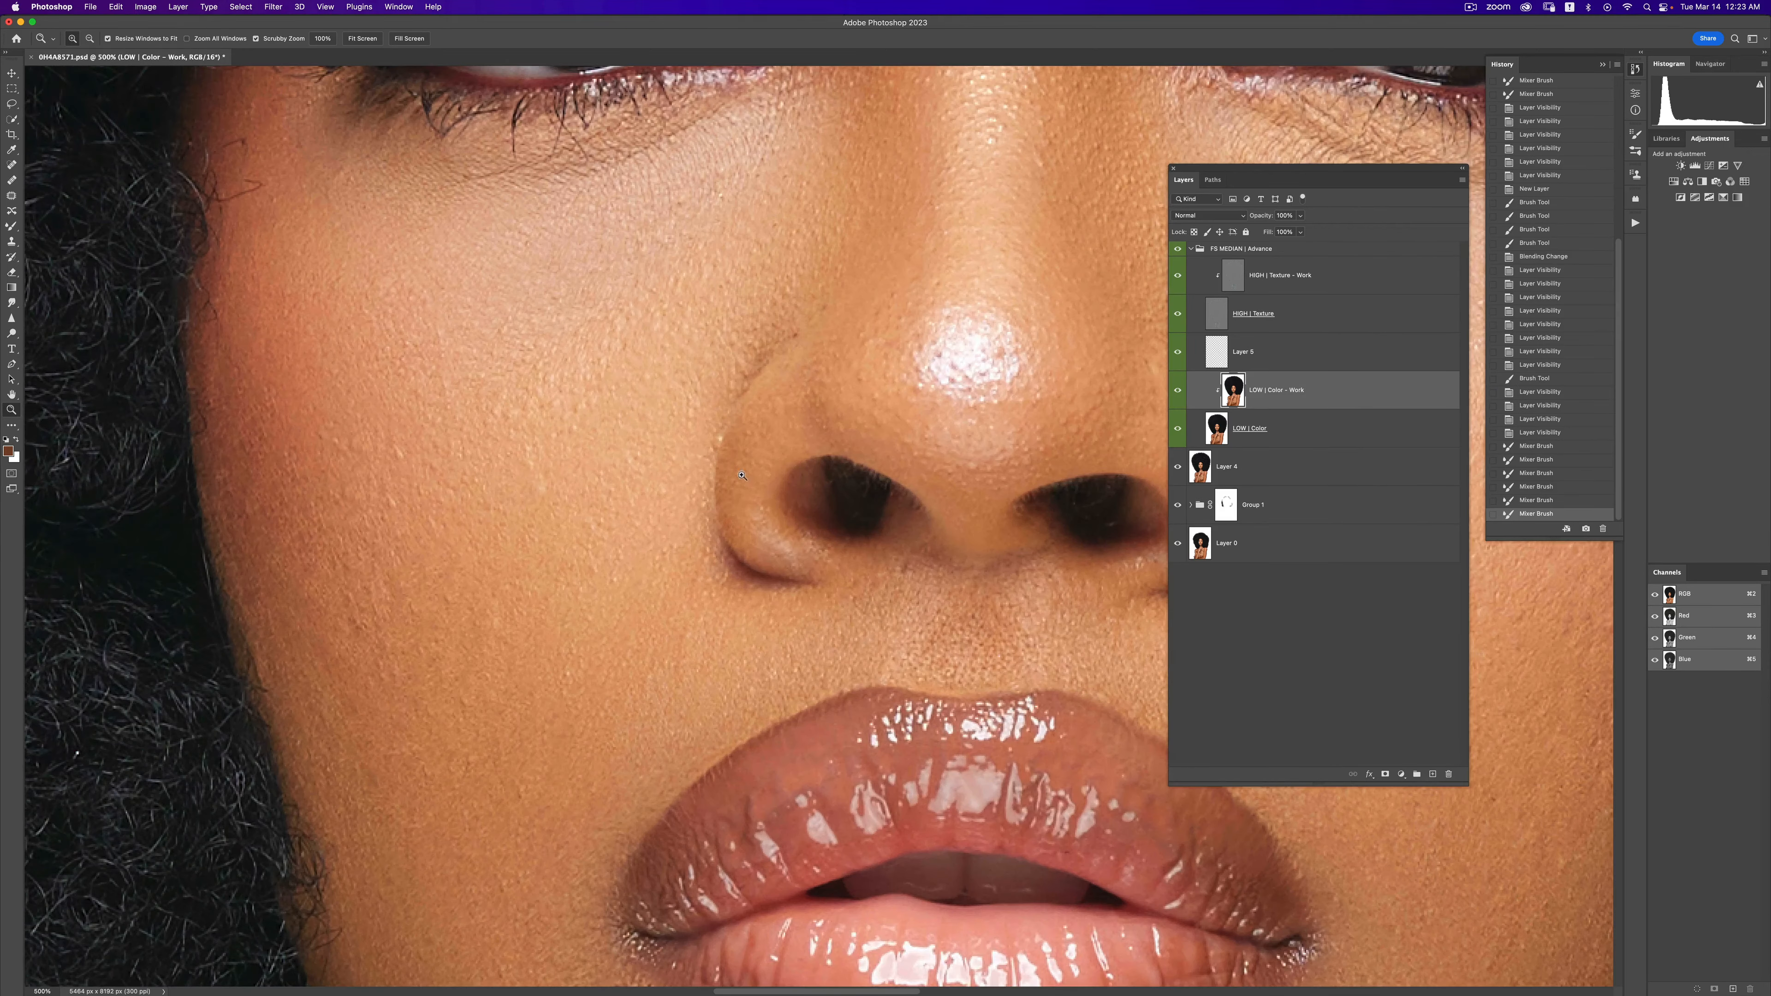
click(1263, 290)
key(bracketleft)
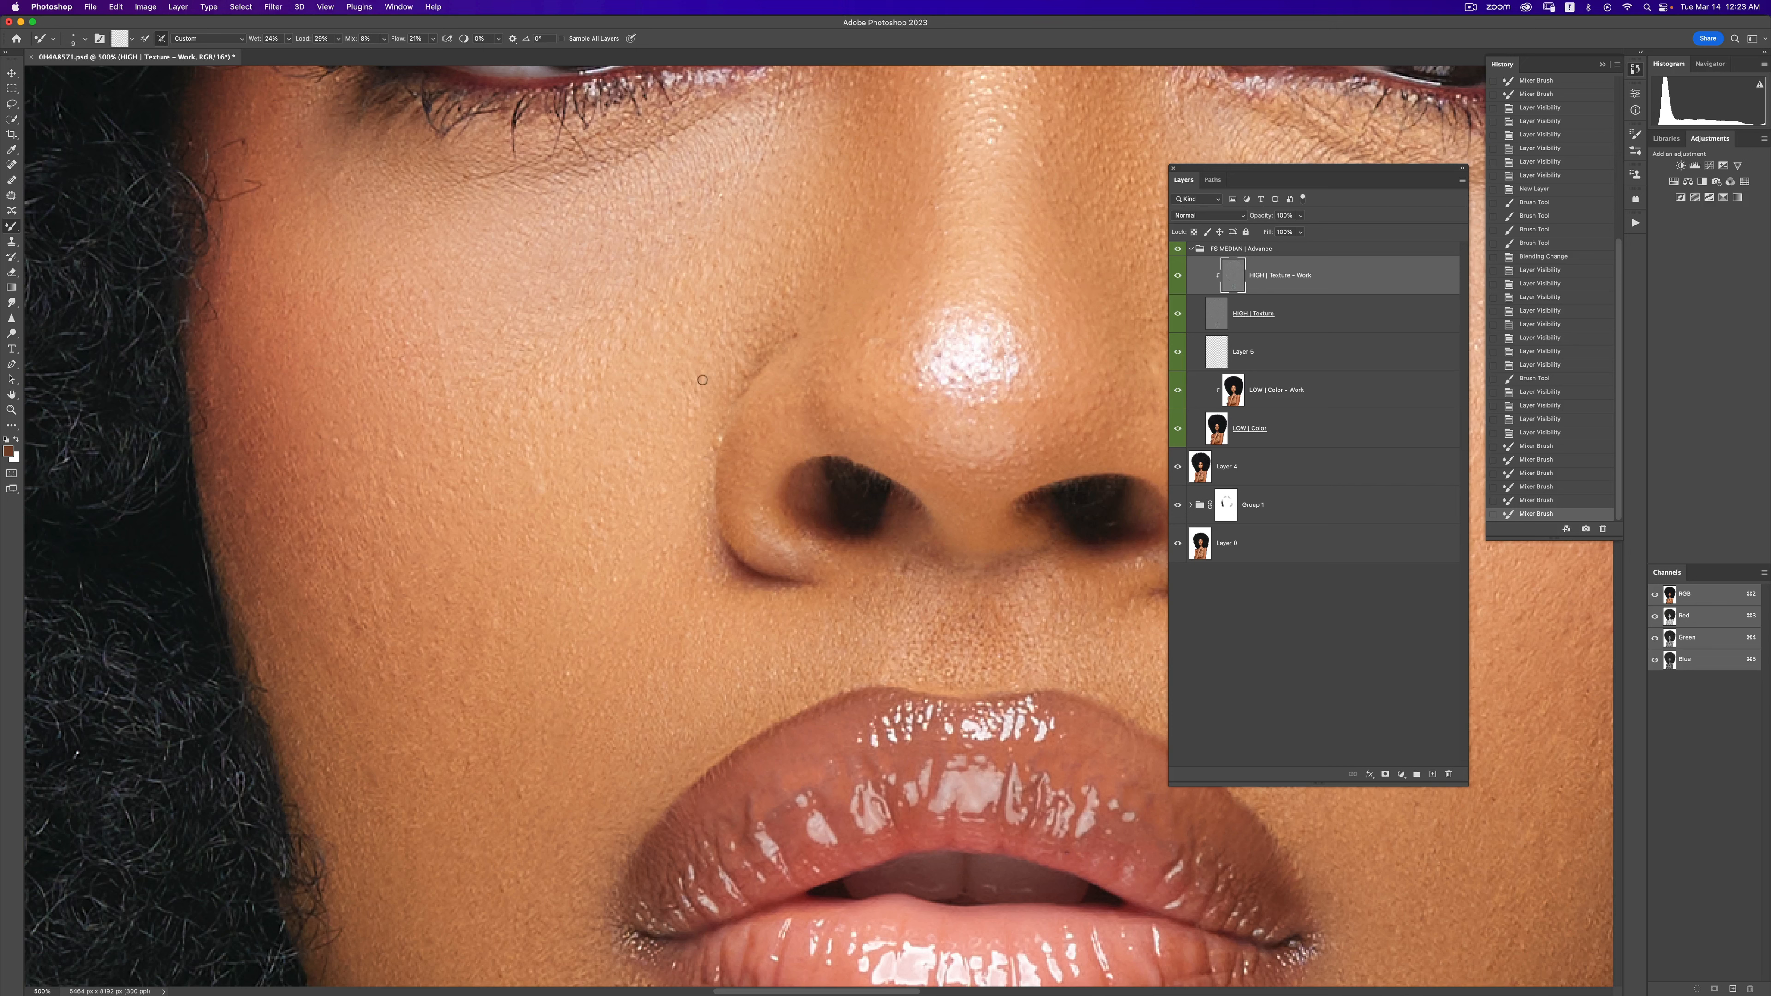
key(s)
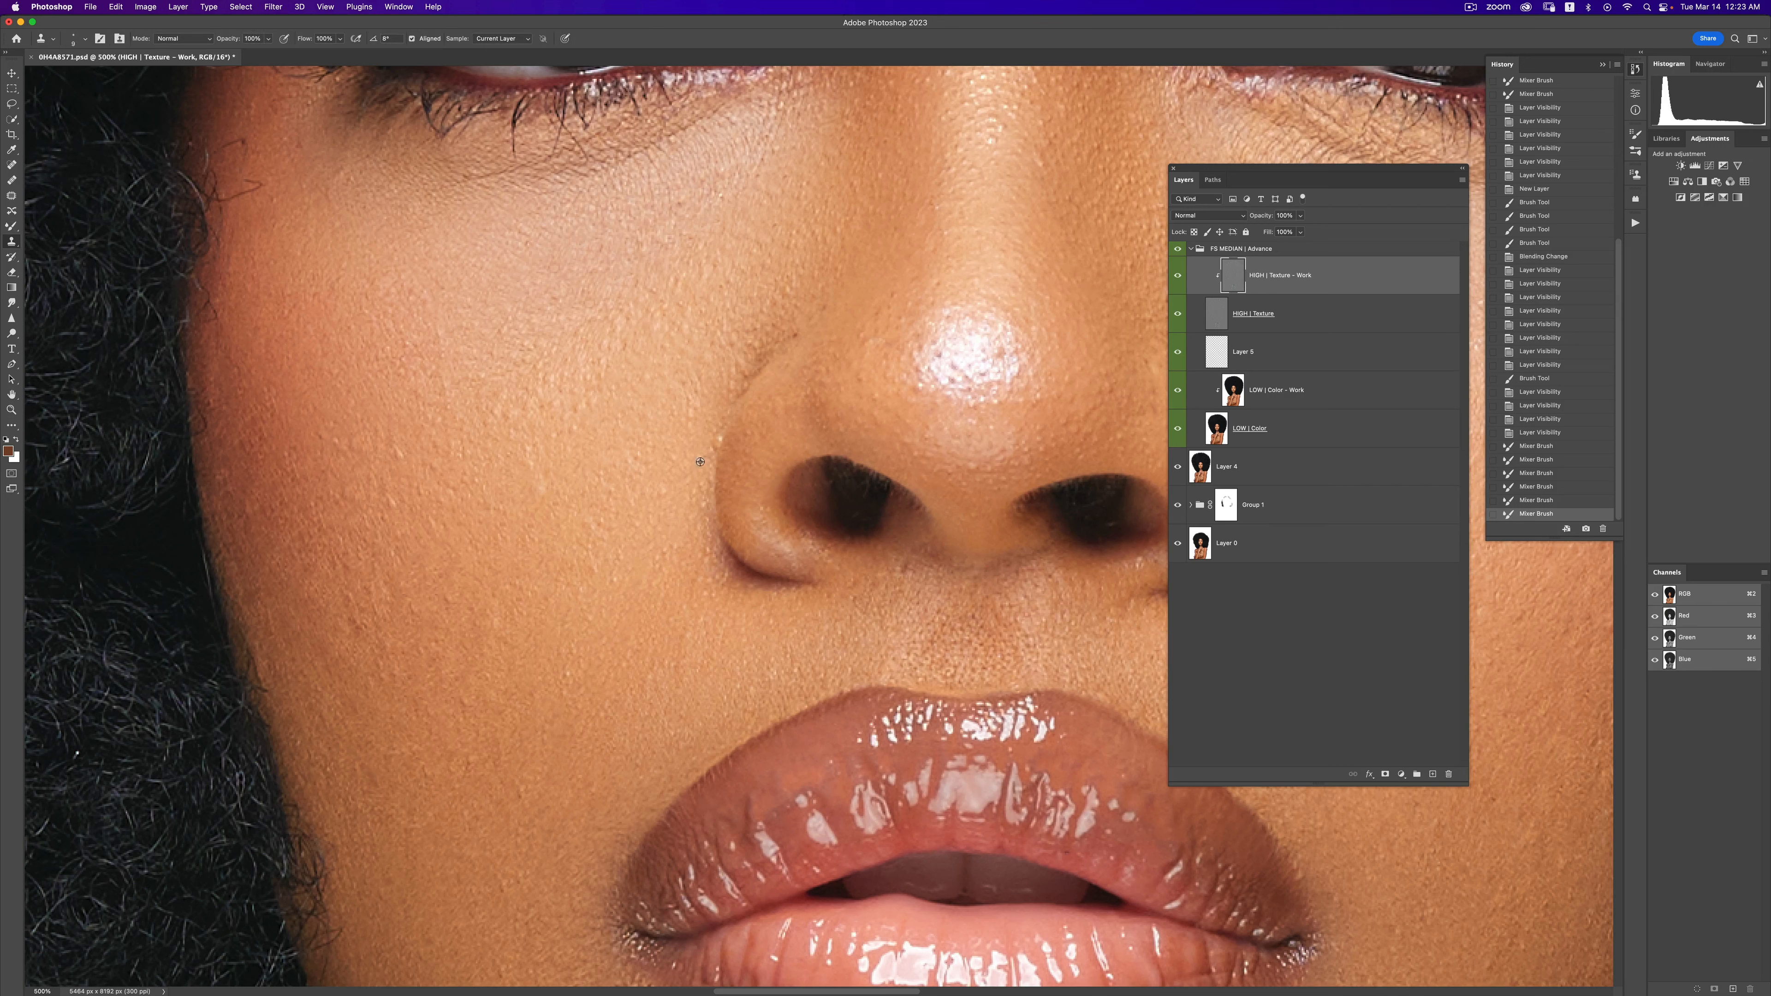
click(718, 432)
click(789, 334)
click(860, 384)
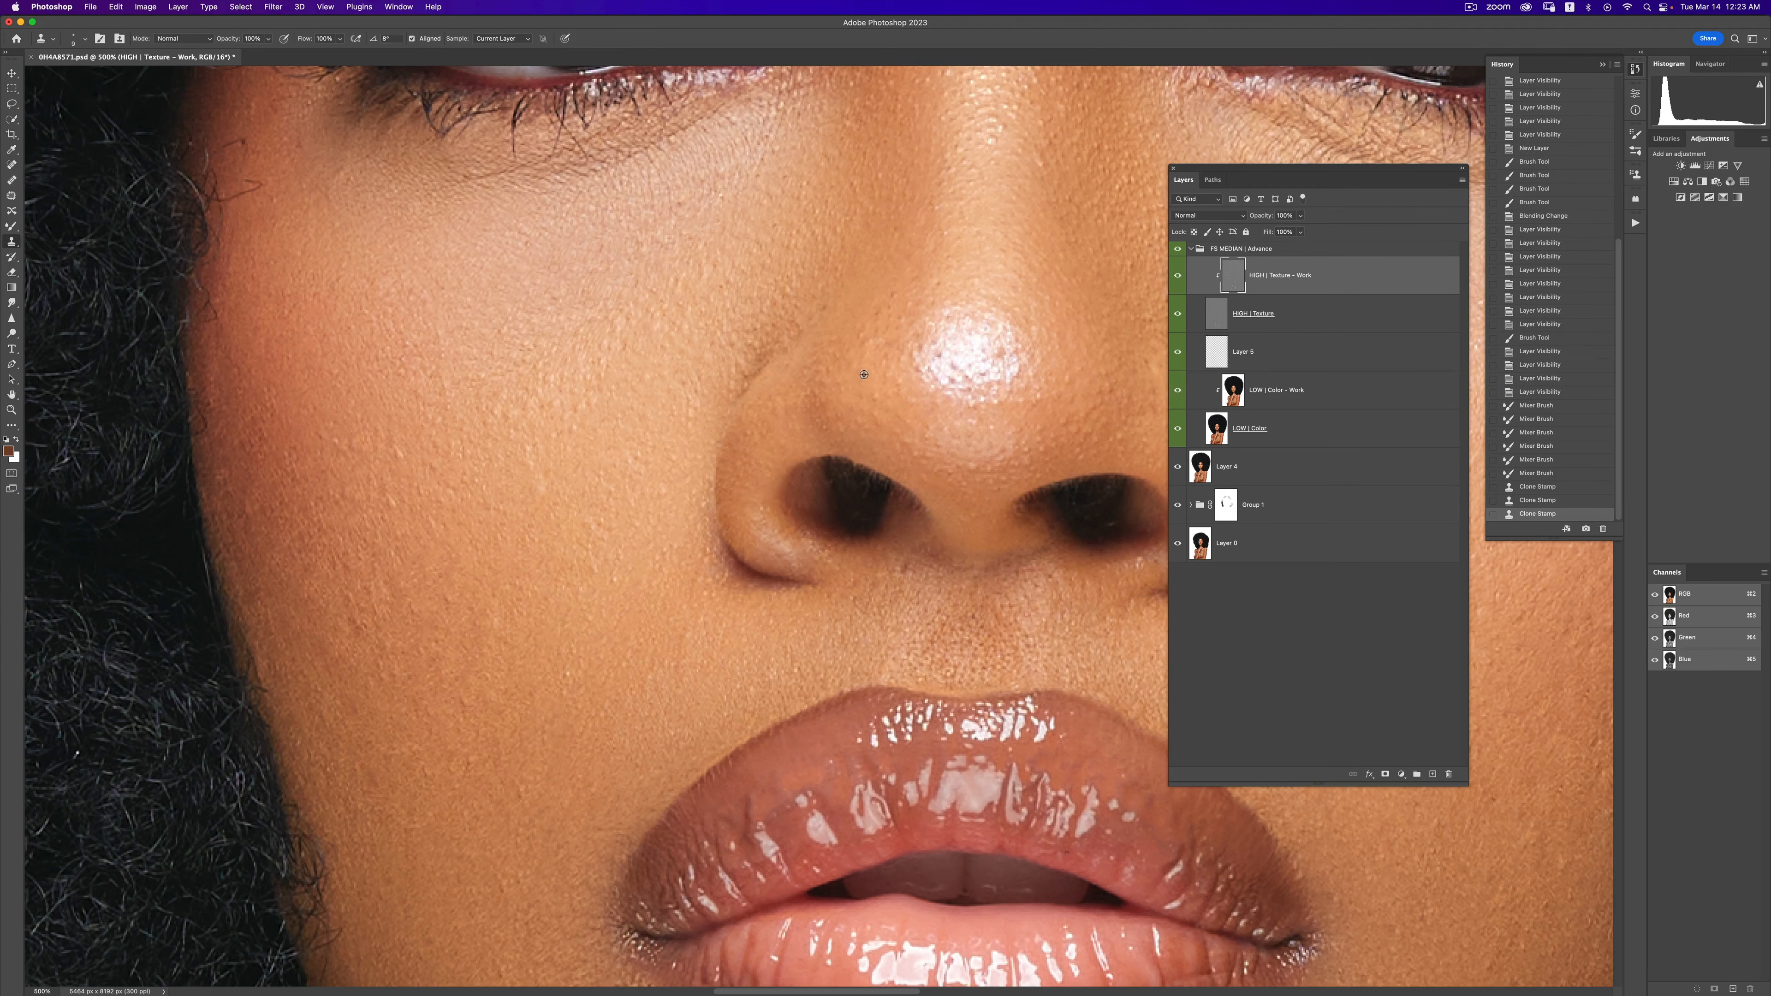
click(860, 348)
click(852, 379)
click(871, 357)
click(873, 394)
- Compare the whole portrait with the FS MEDIAN | Advance group hidden and shown
key(z)
alt+click(797, 383)
alt+click(797, 382)
alt+click(800, 385)
alt+click(806, 392)
alt+click(817, 406)
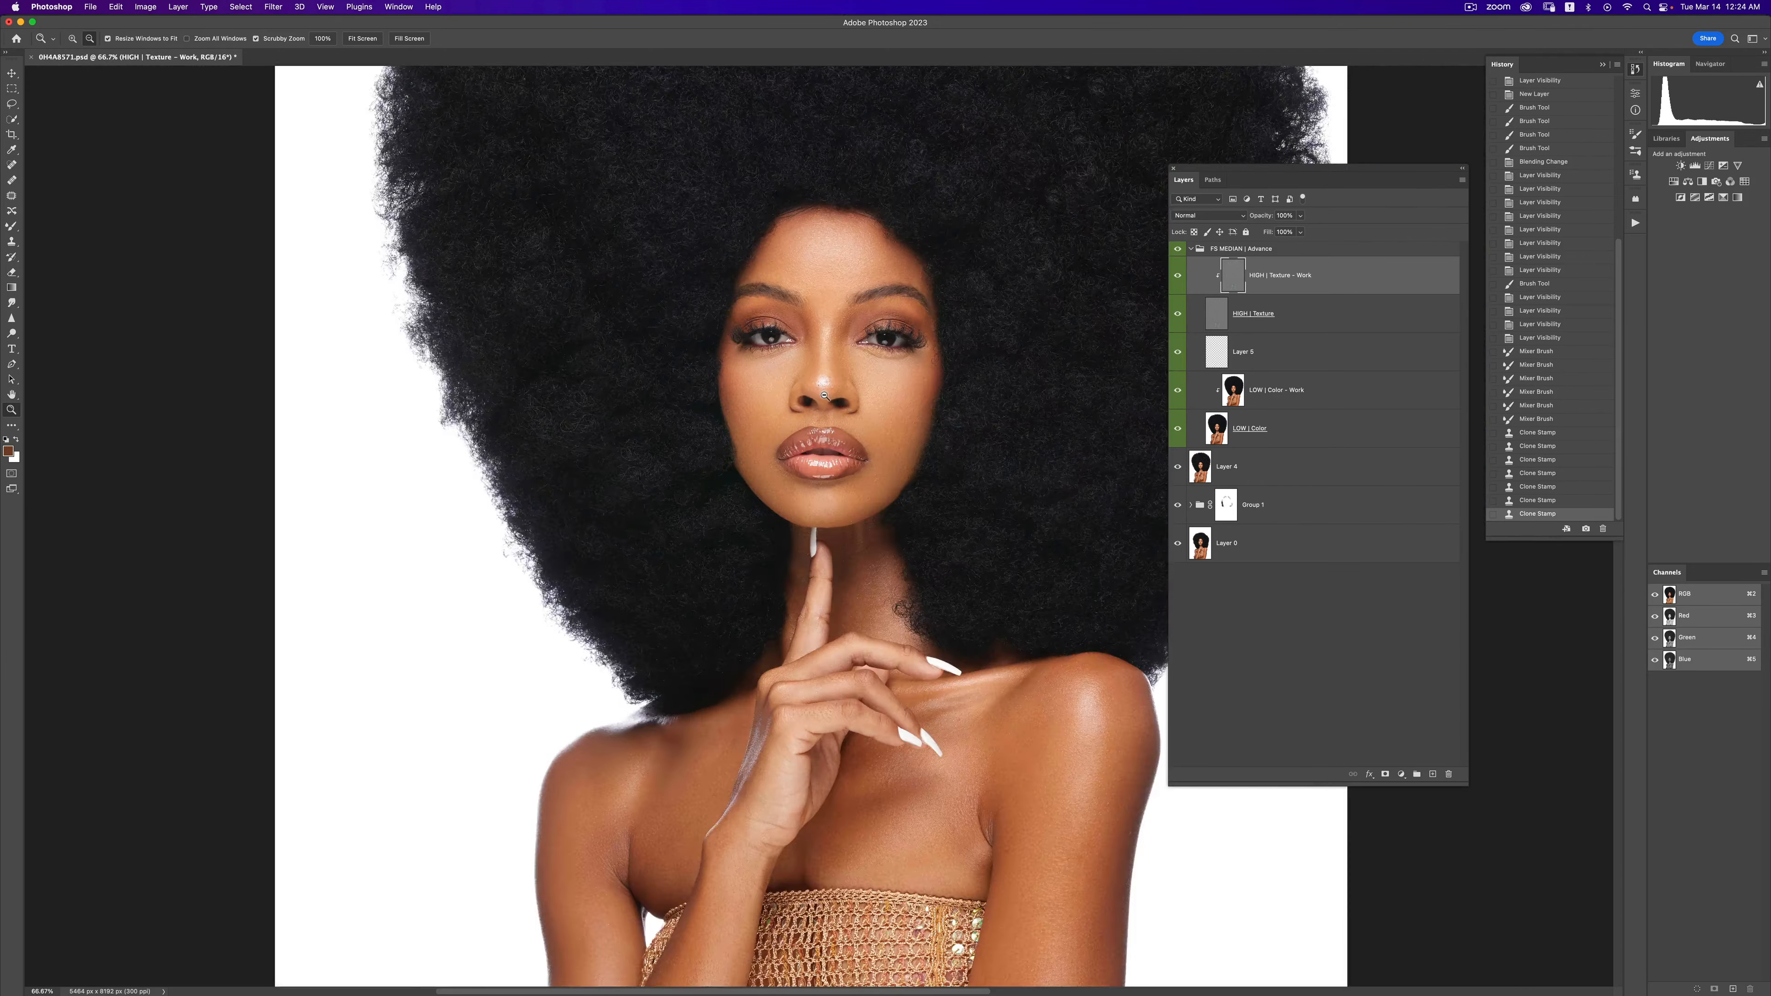
alt+click(834, 422)
alt+click(837, 426)
alt+click(837, 427)
click(855, 445)
key(s)
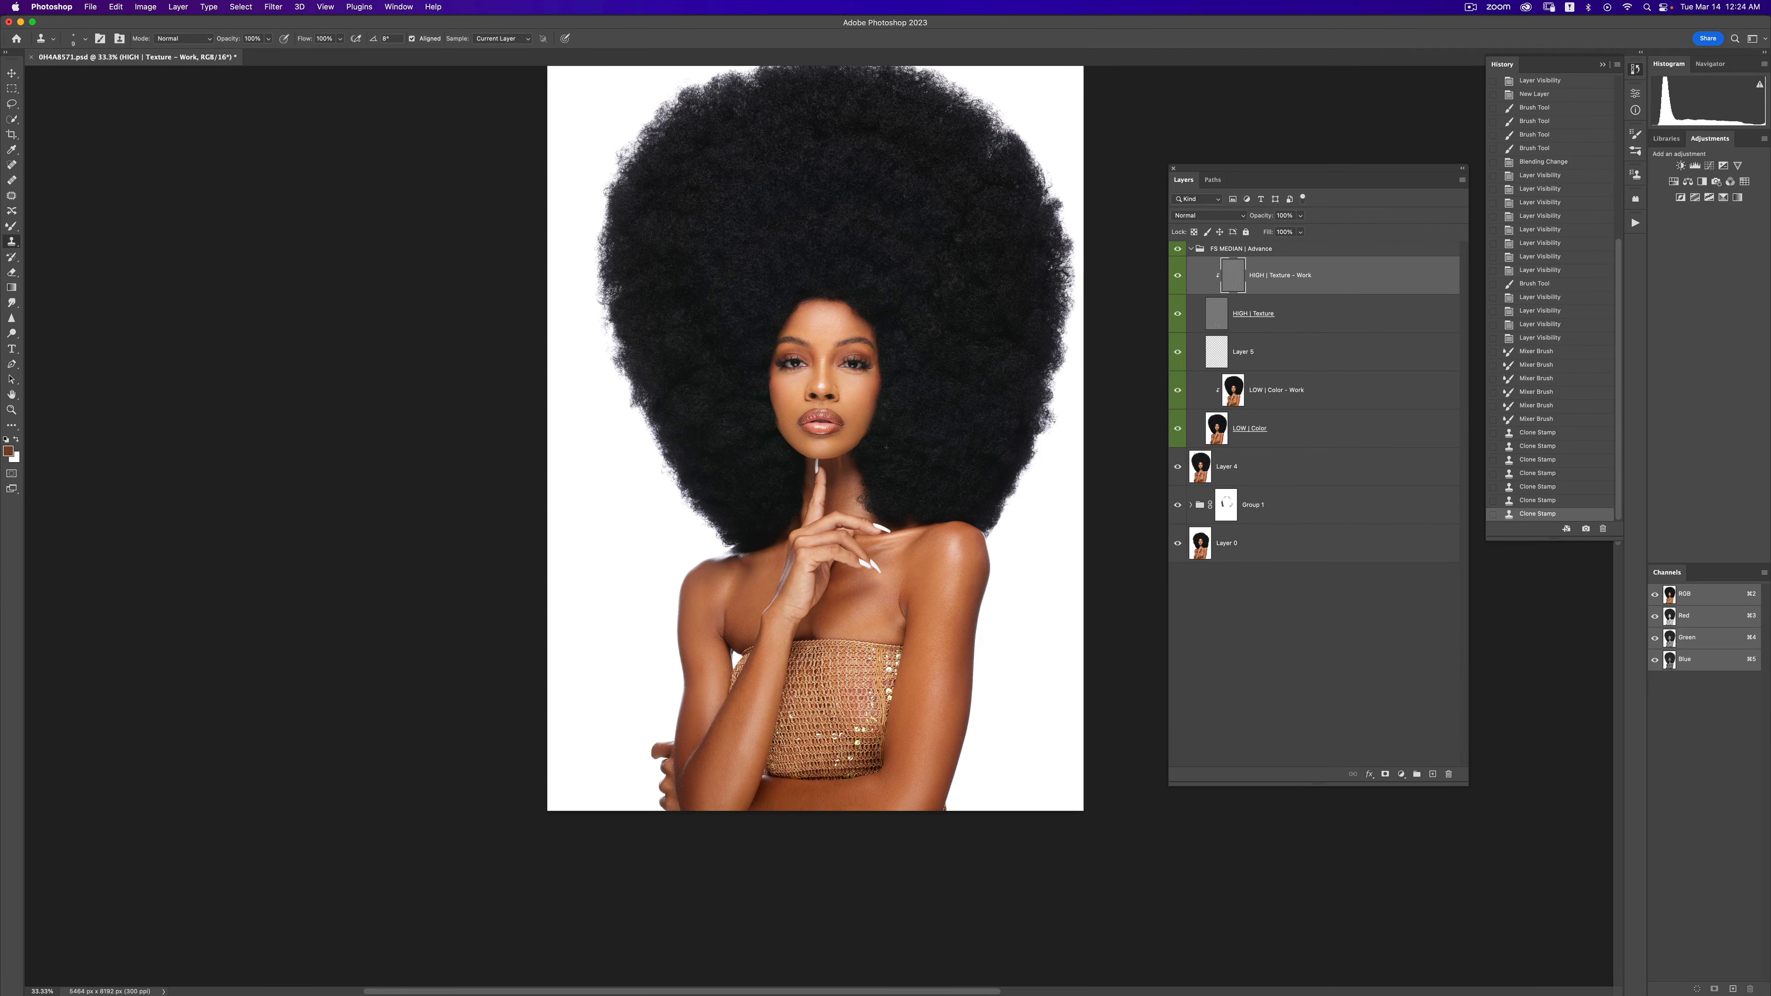
drag(882, 437, 871, 417)
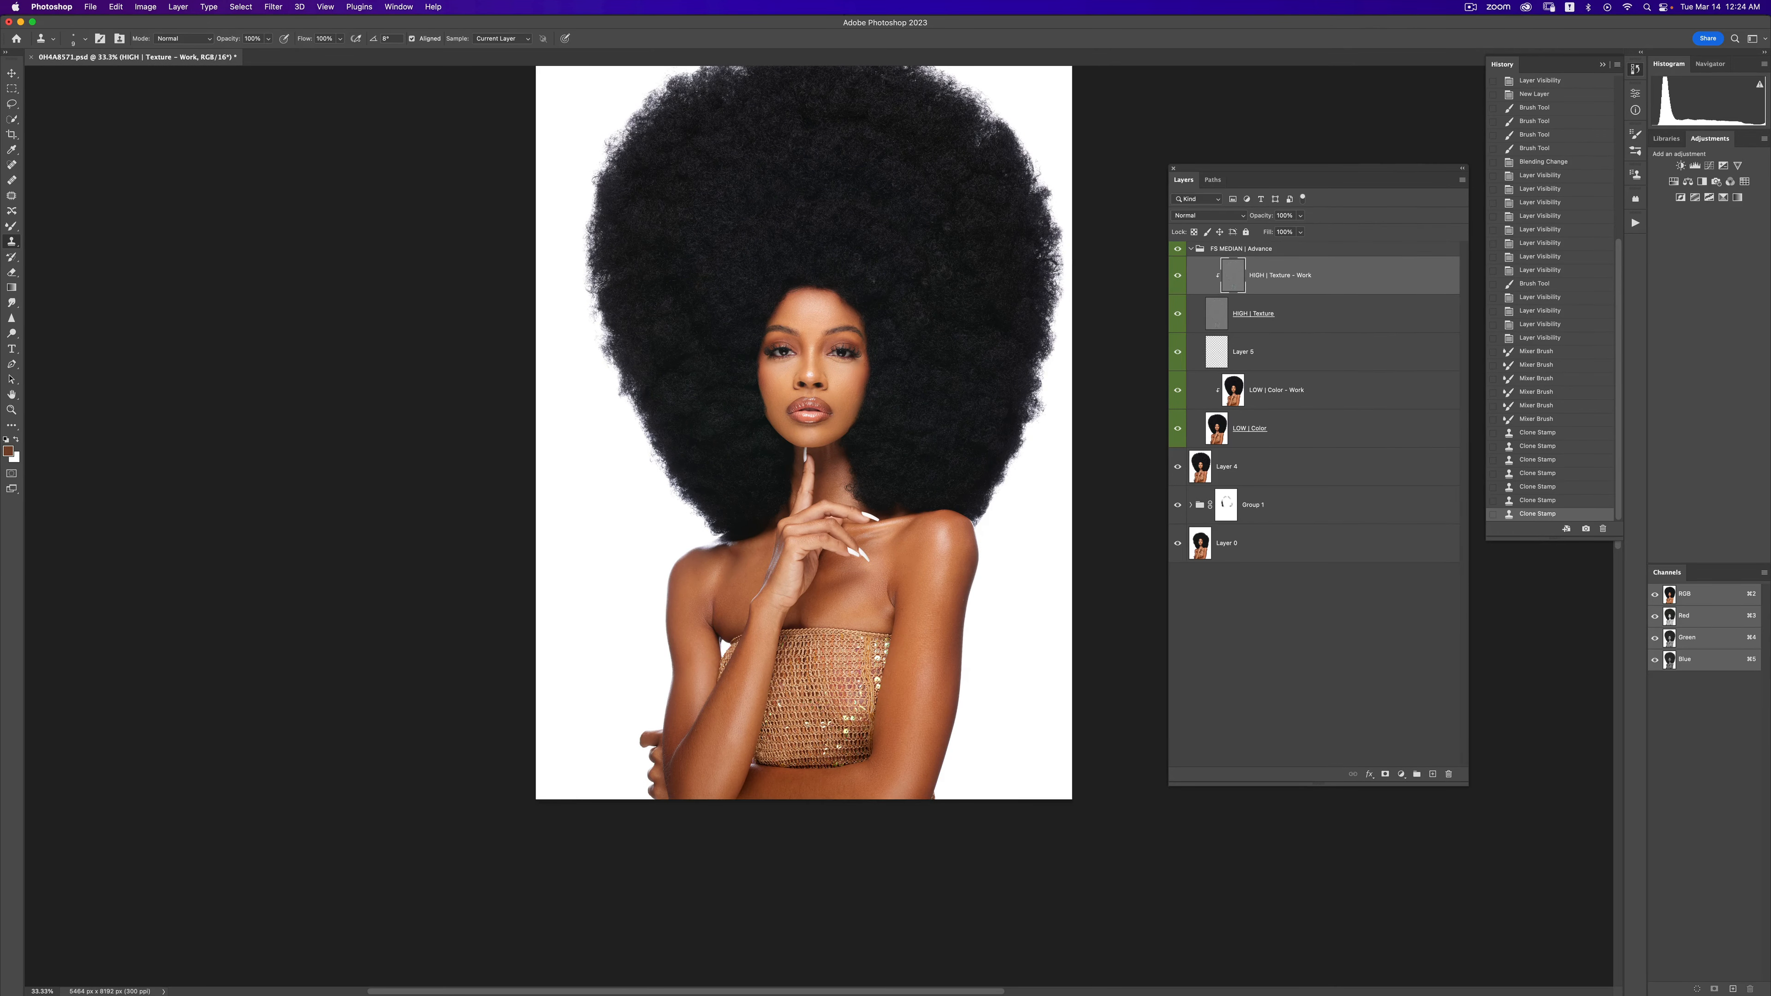
click(1183, 256)
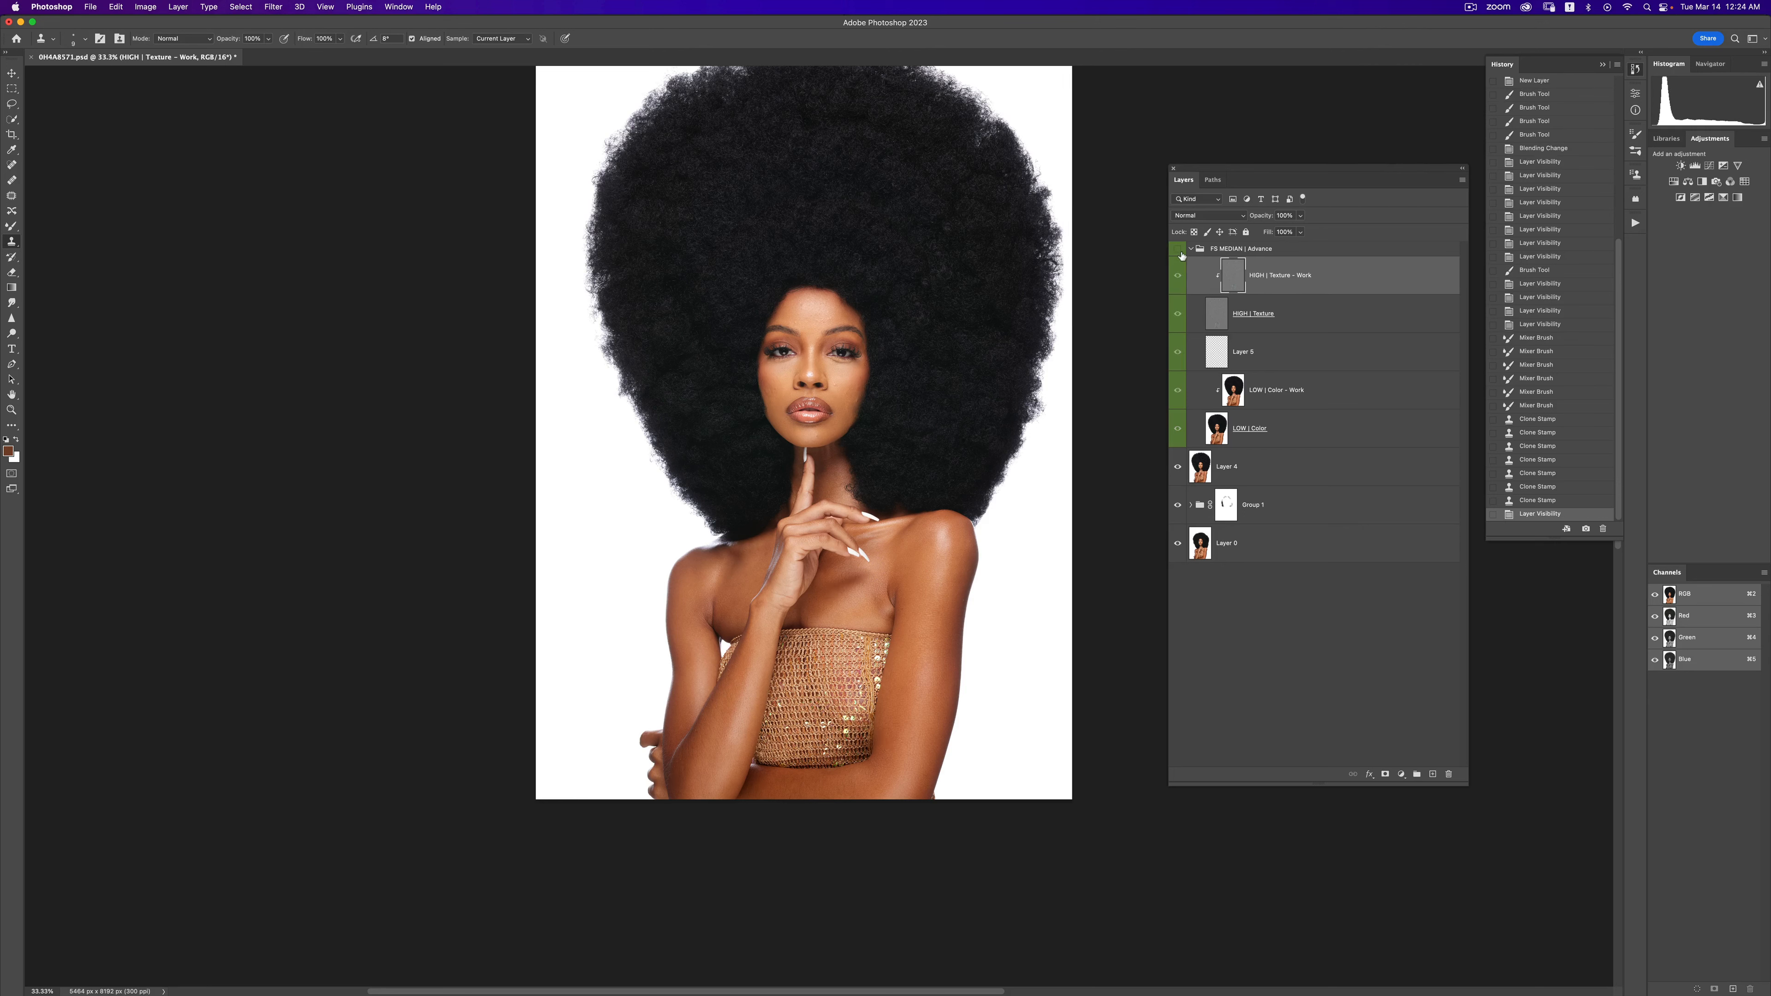
click(1184, 256)
click(1182, 255)
click(1183, 255)
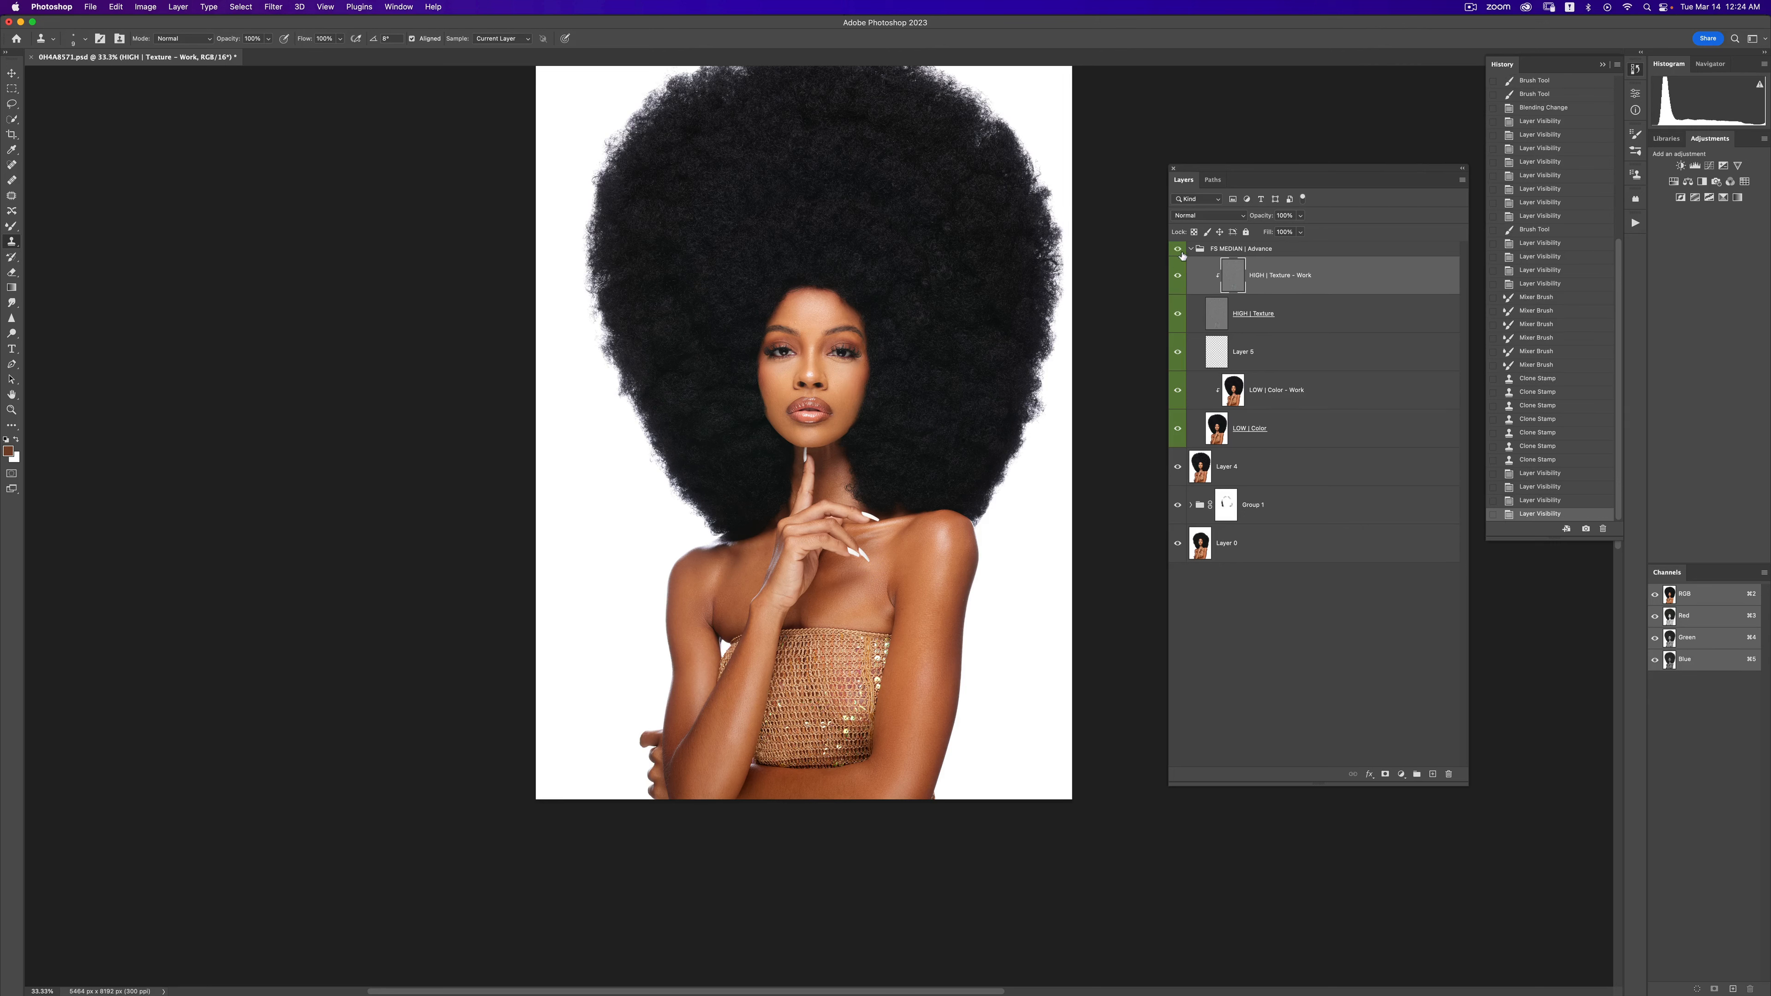
- Collapse the FS MEDIAN | Advance group, run the Global Dodge and Burn action, and expand the resulting group
click(1193, 251)
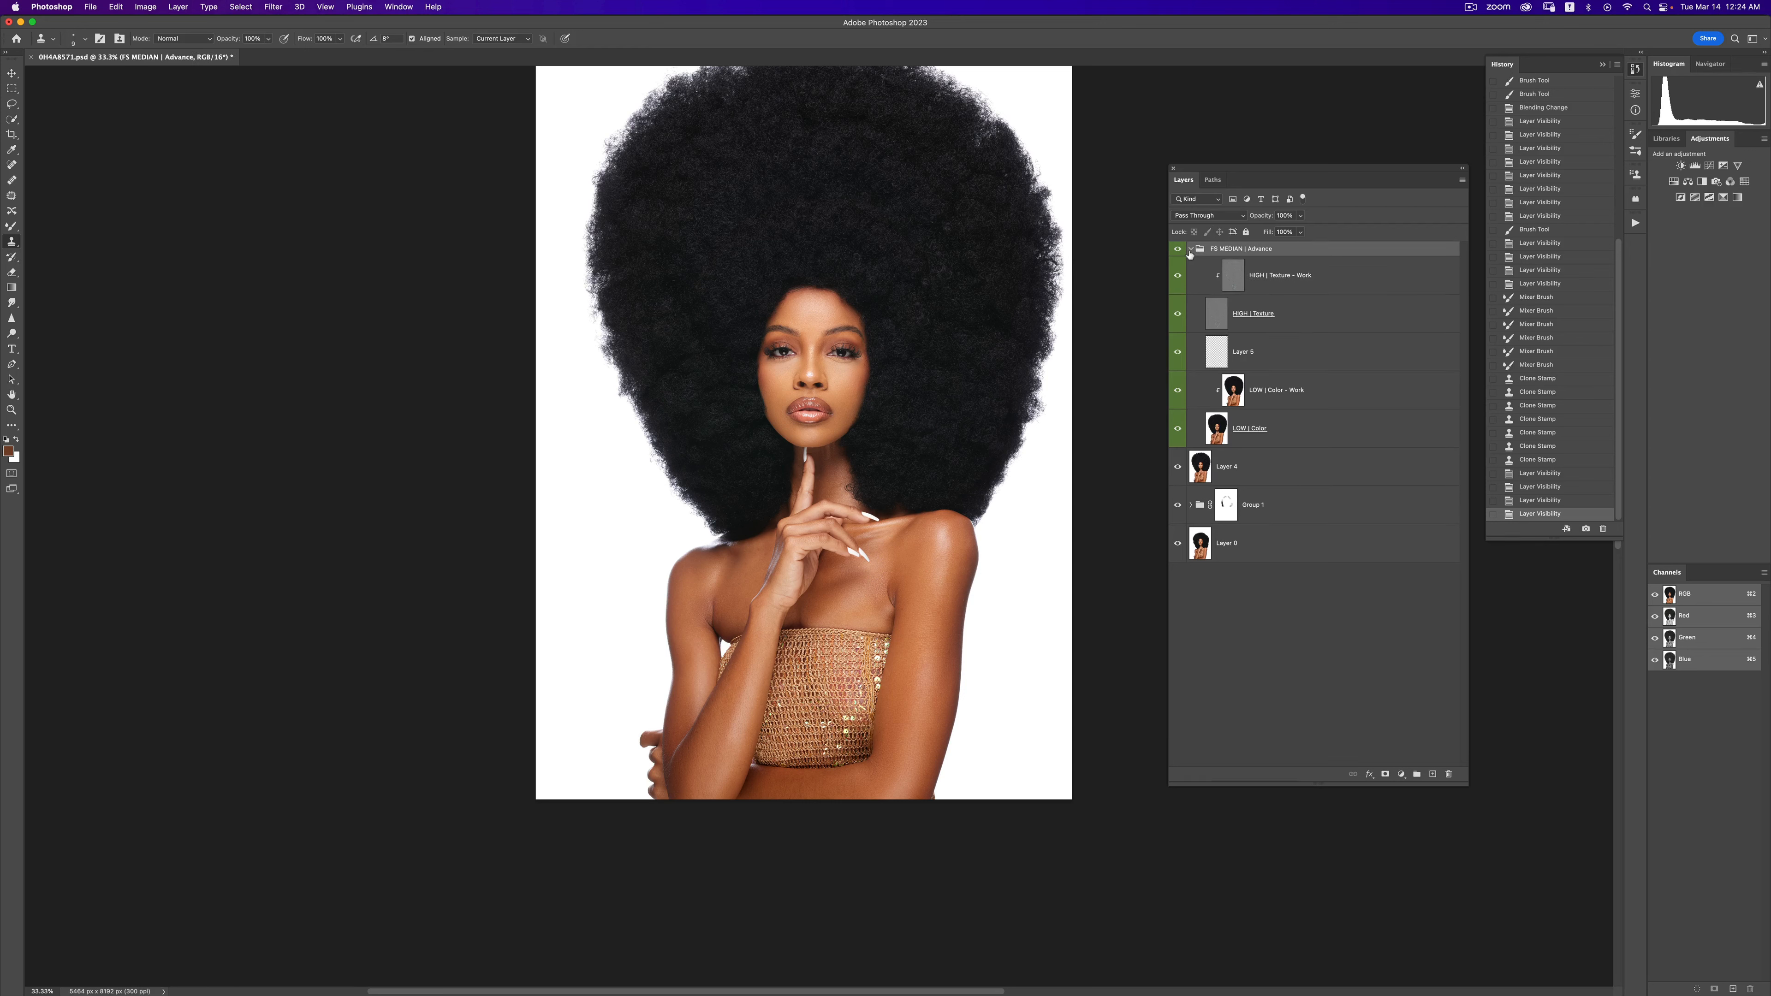
click(1191, 250)
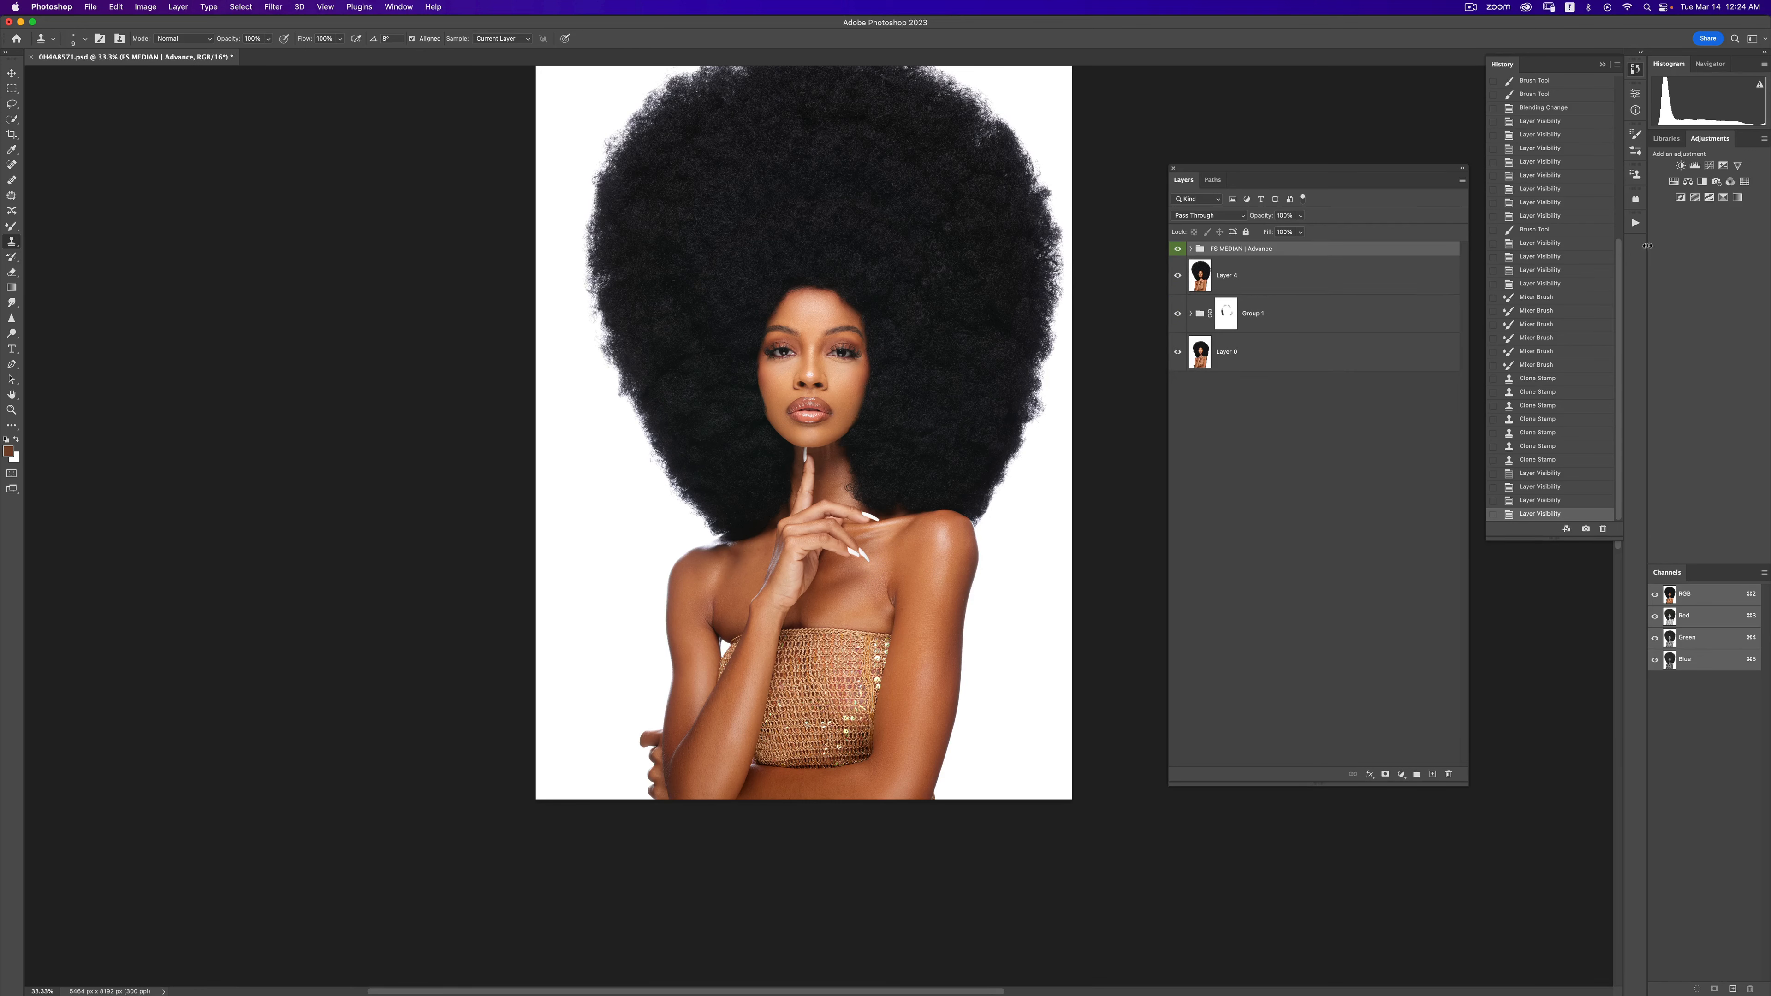
click(1636, 223)
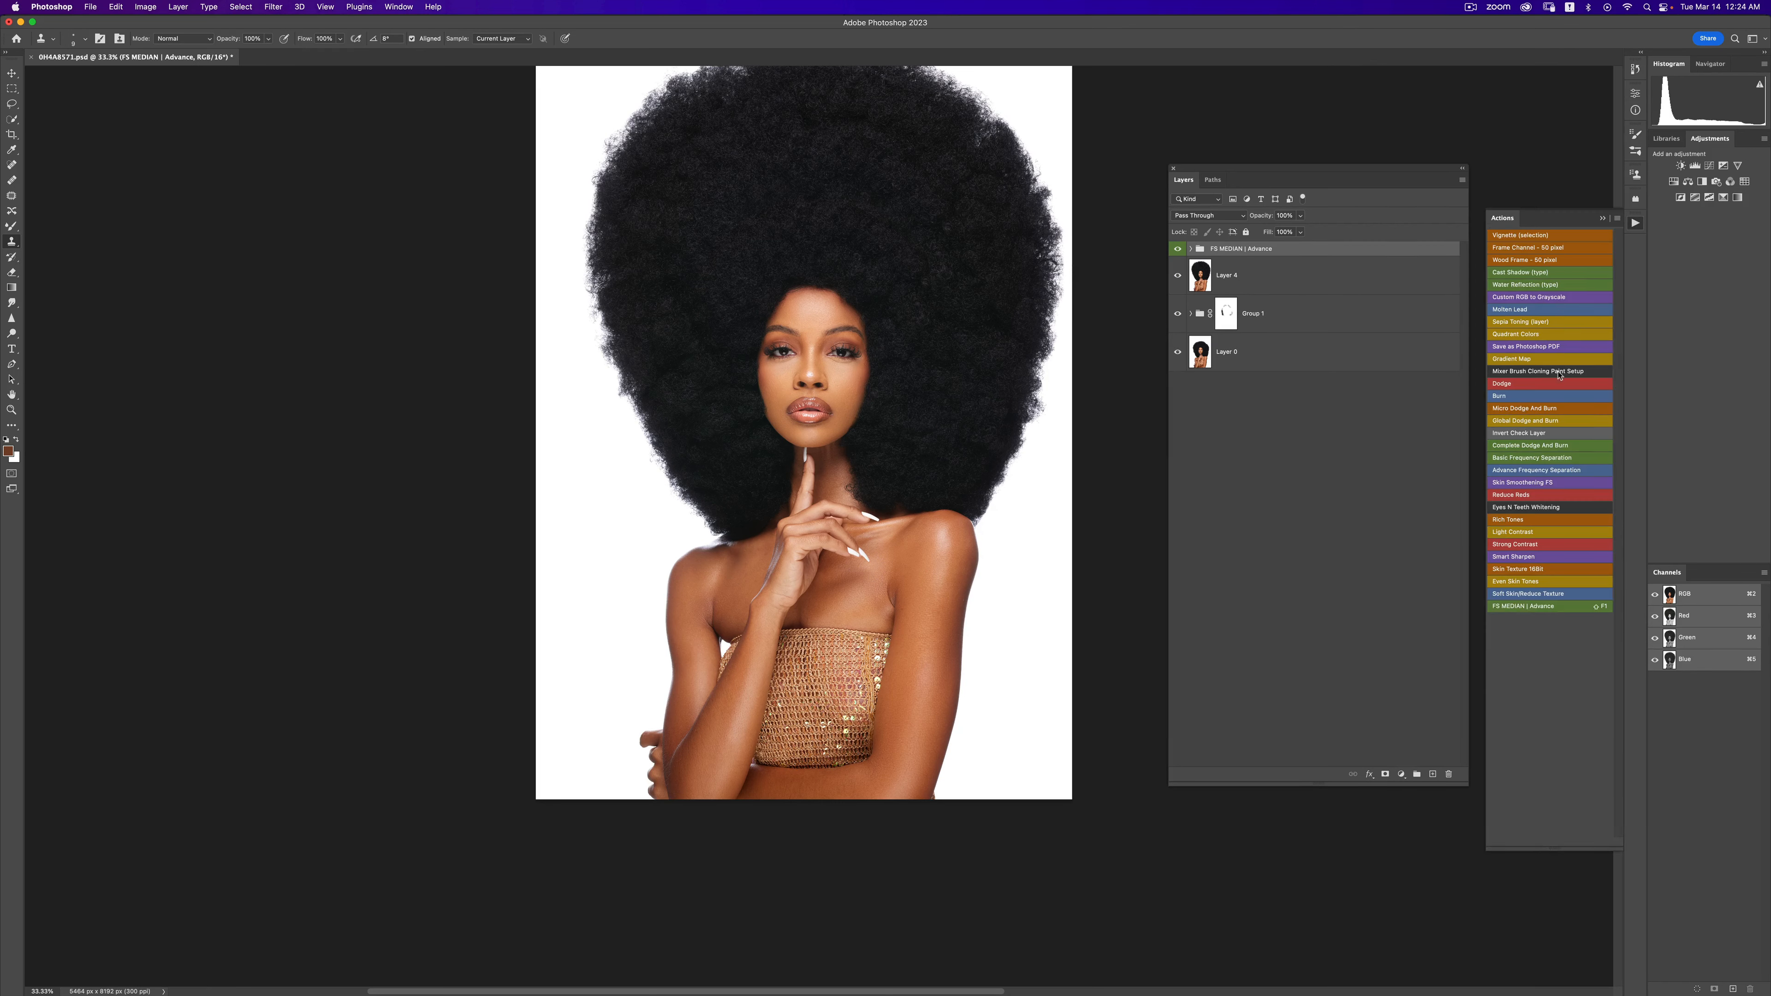
click(1523, 422)
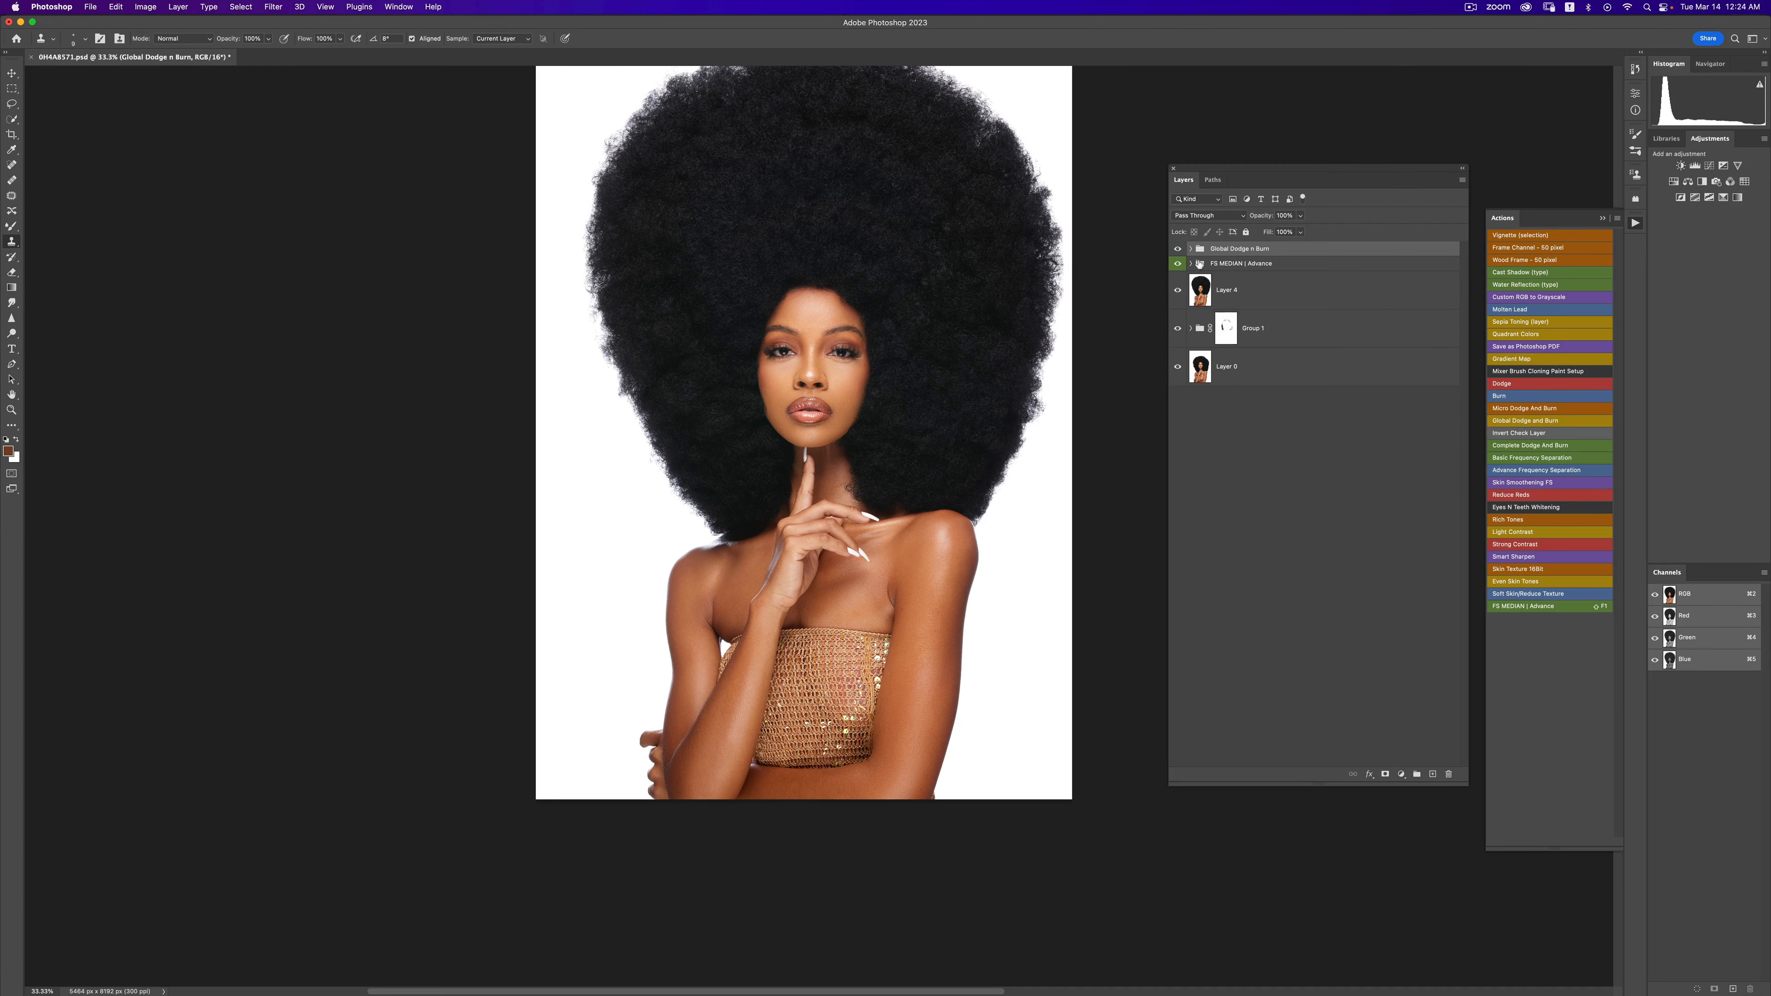
click(1191, 249)
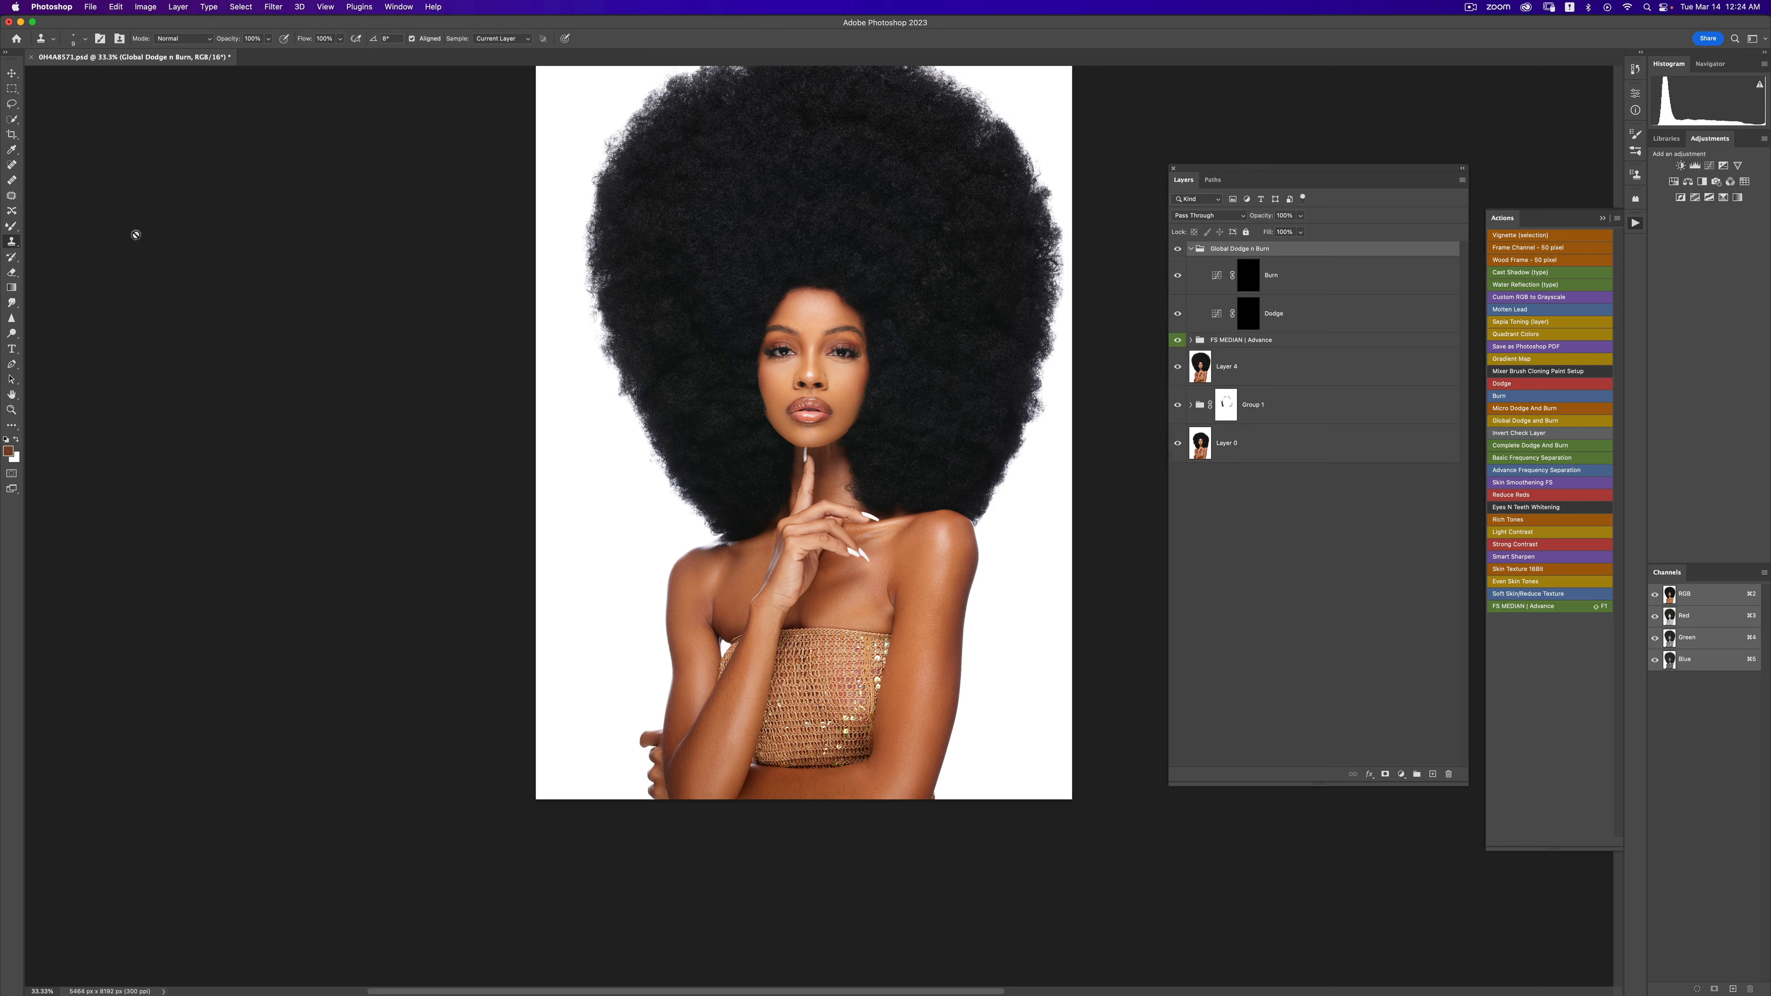
- With the FS MEDIAN | Advance group hidden, raise the Brush flow and paint white across the forehead on the Burn layer's mask
click(13, 227)
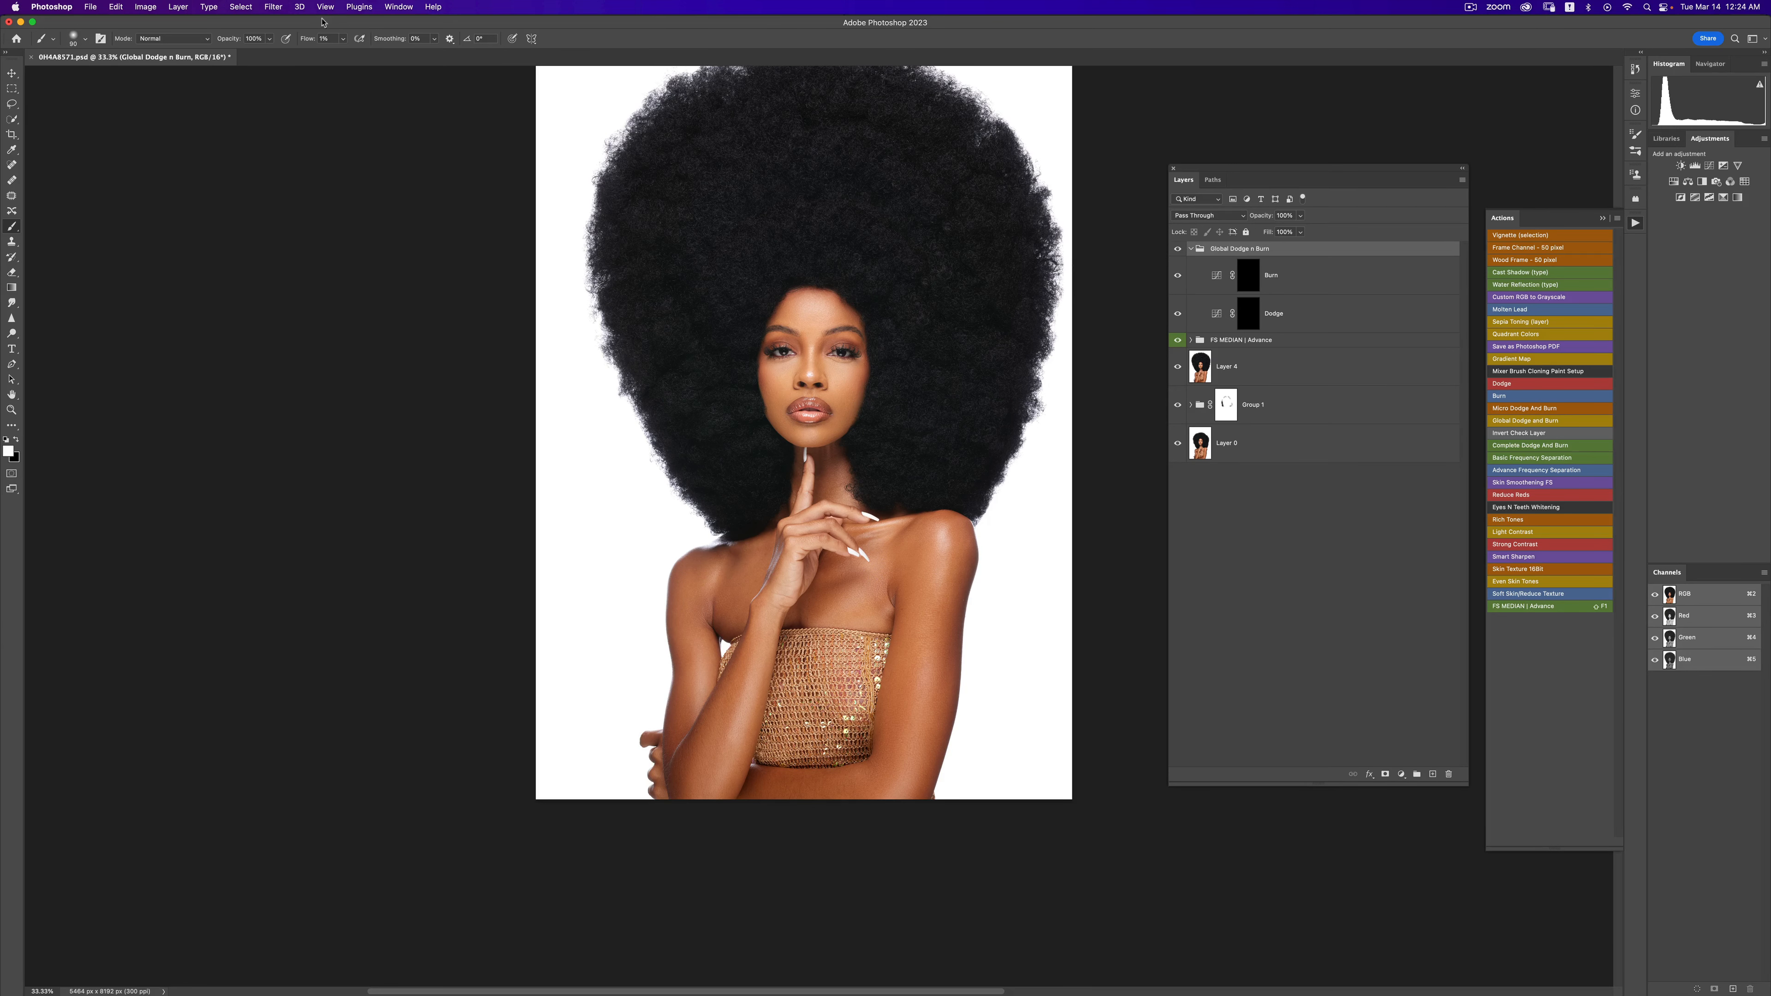
click(342, 39)
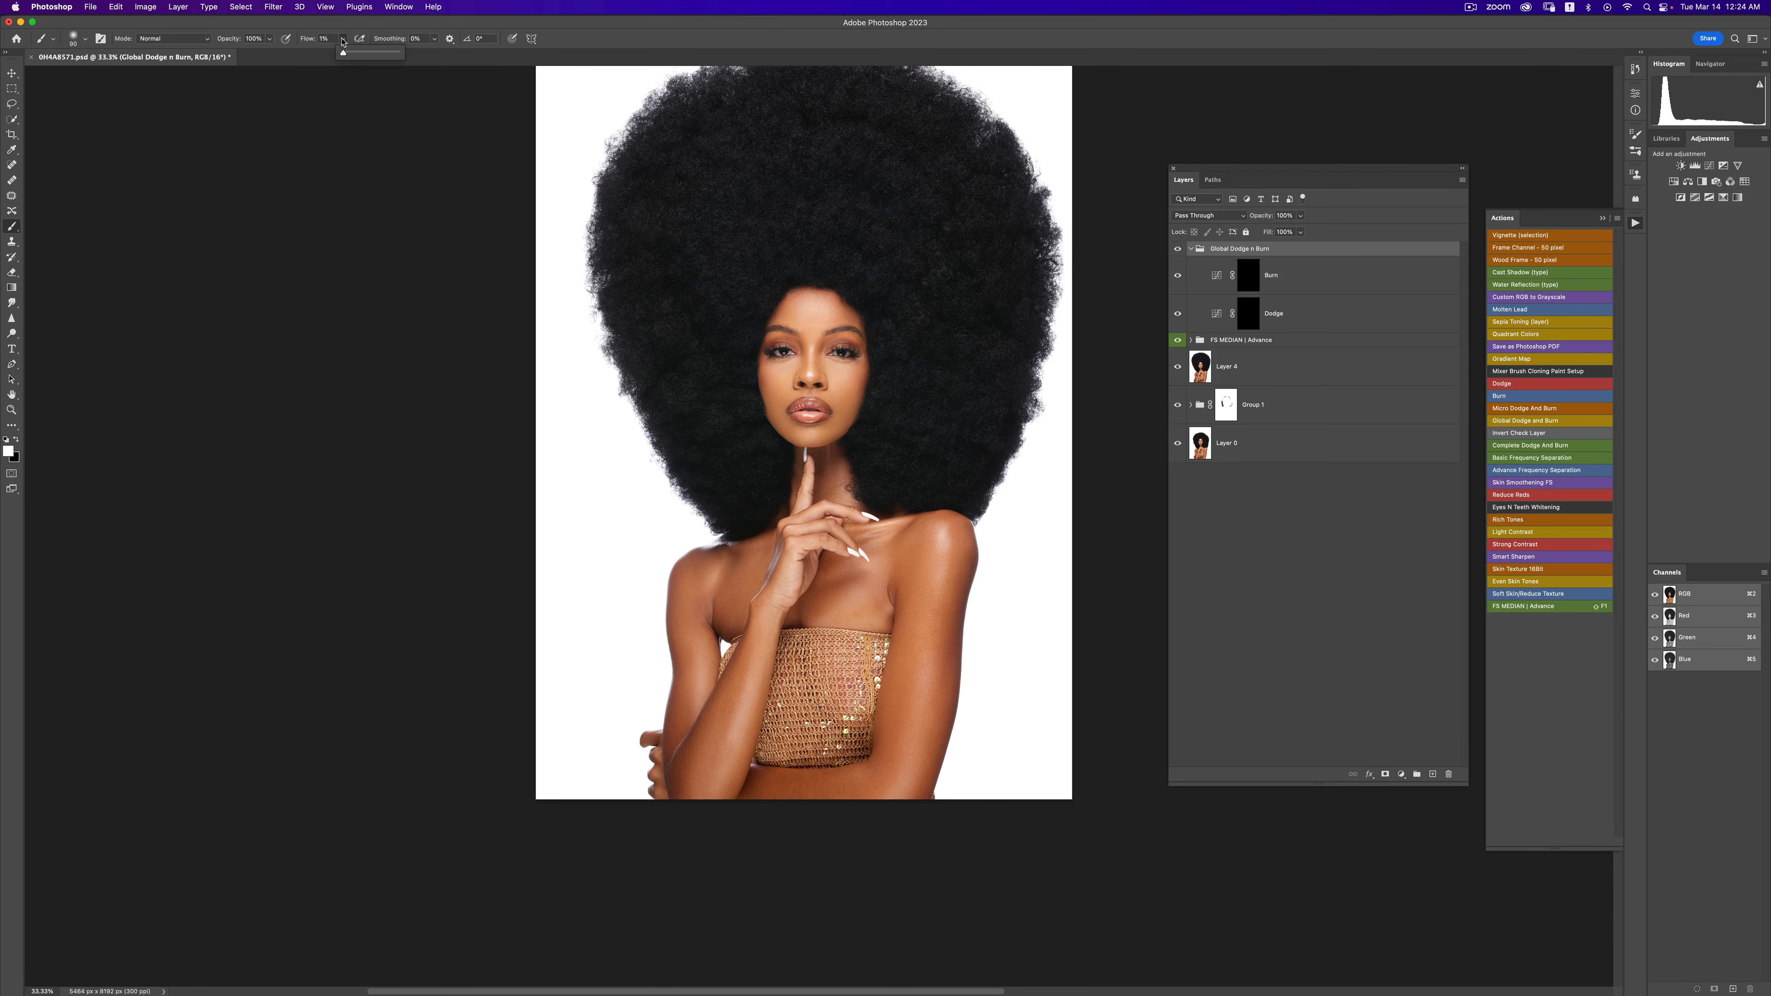
click(364, 40)
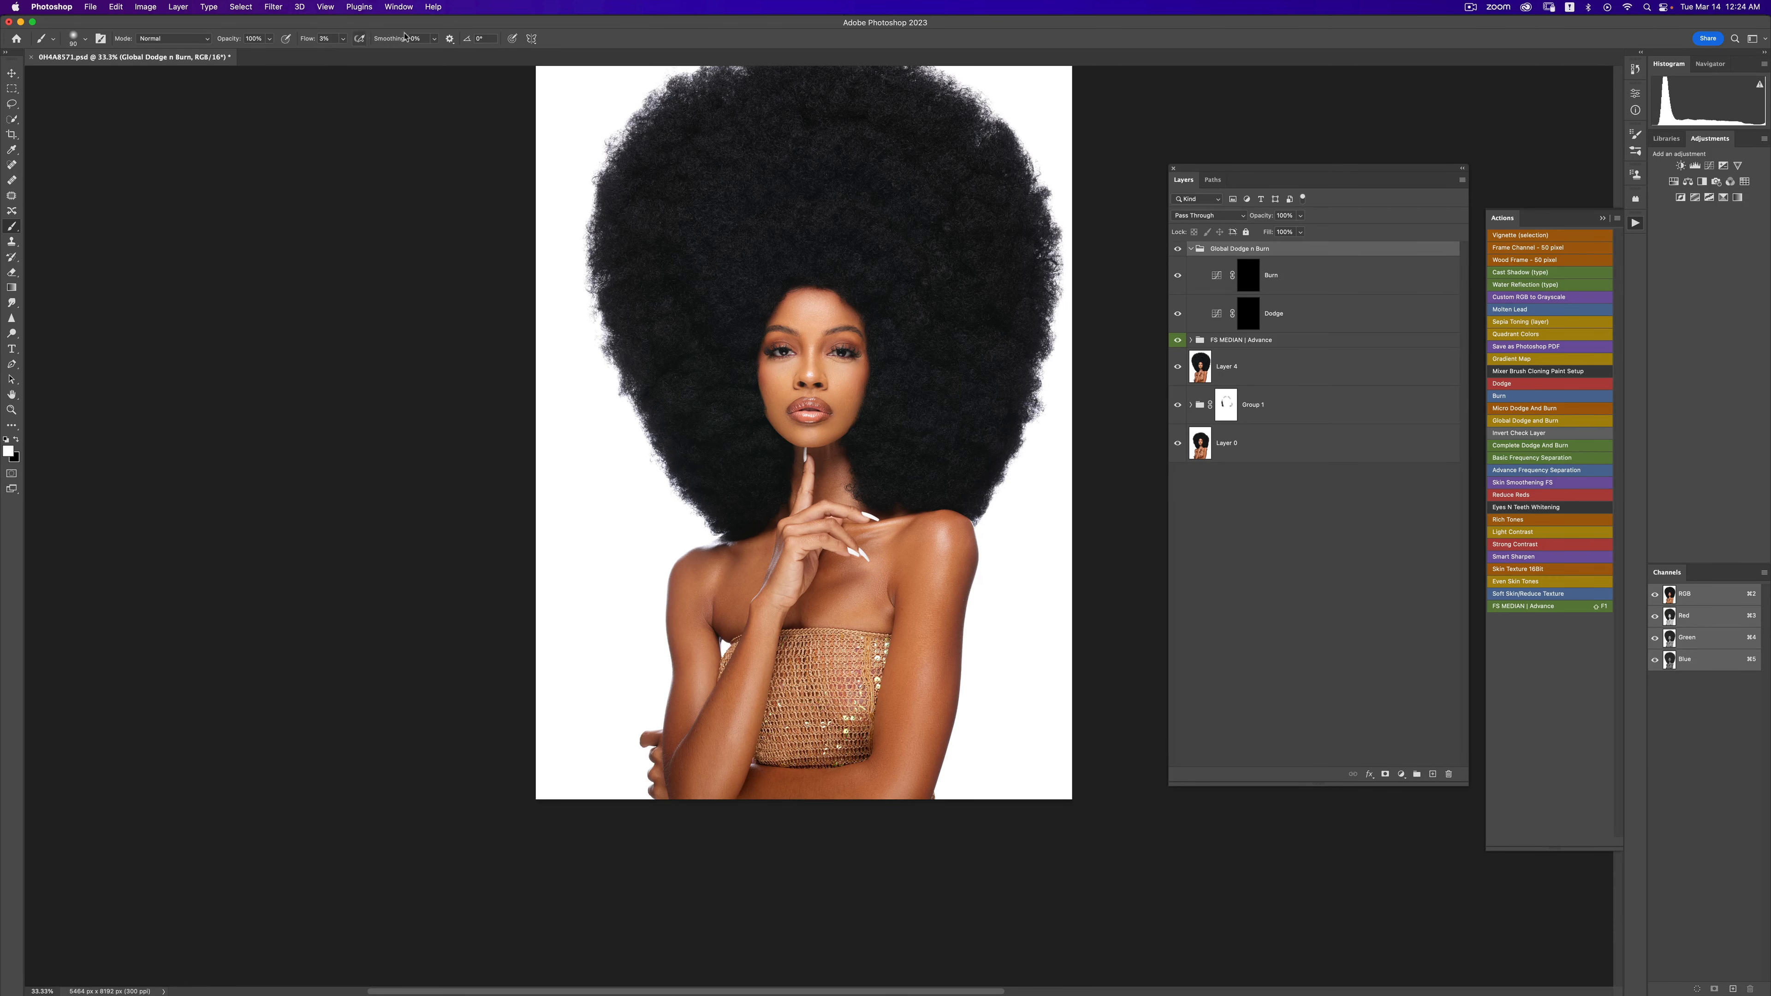
click(1257, 273)
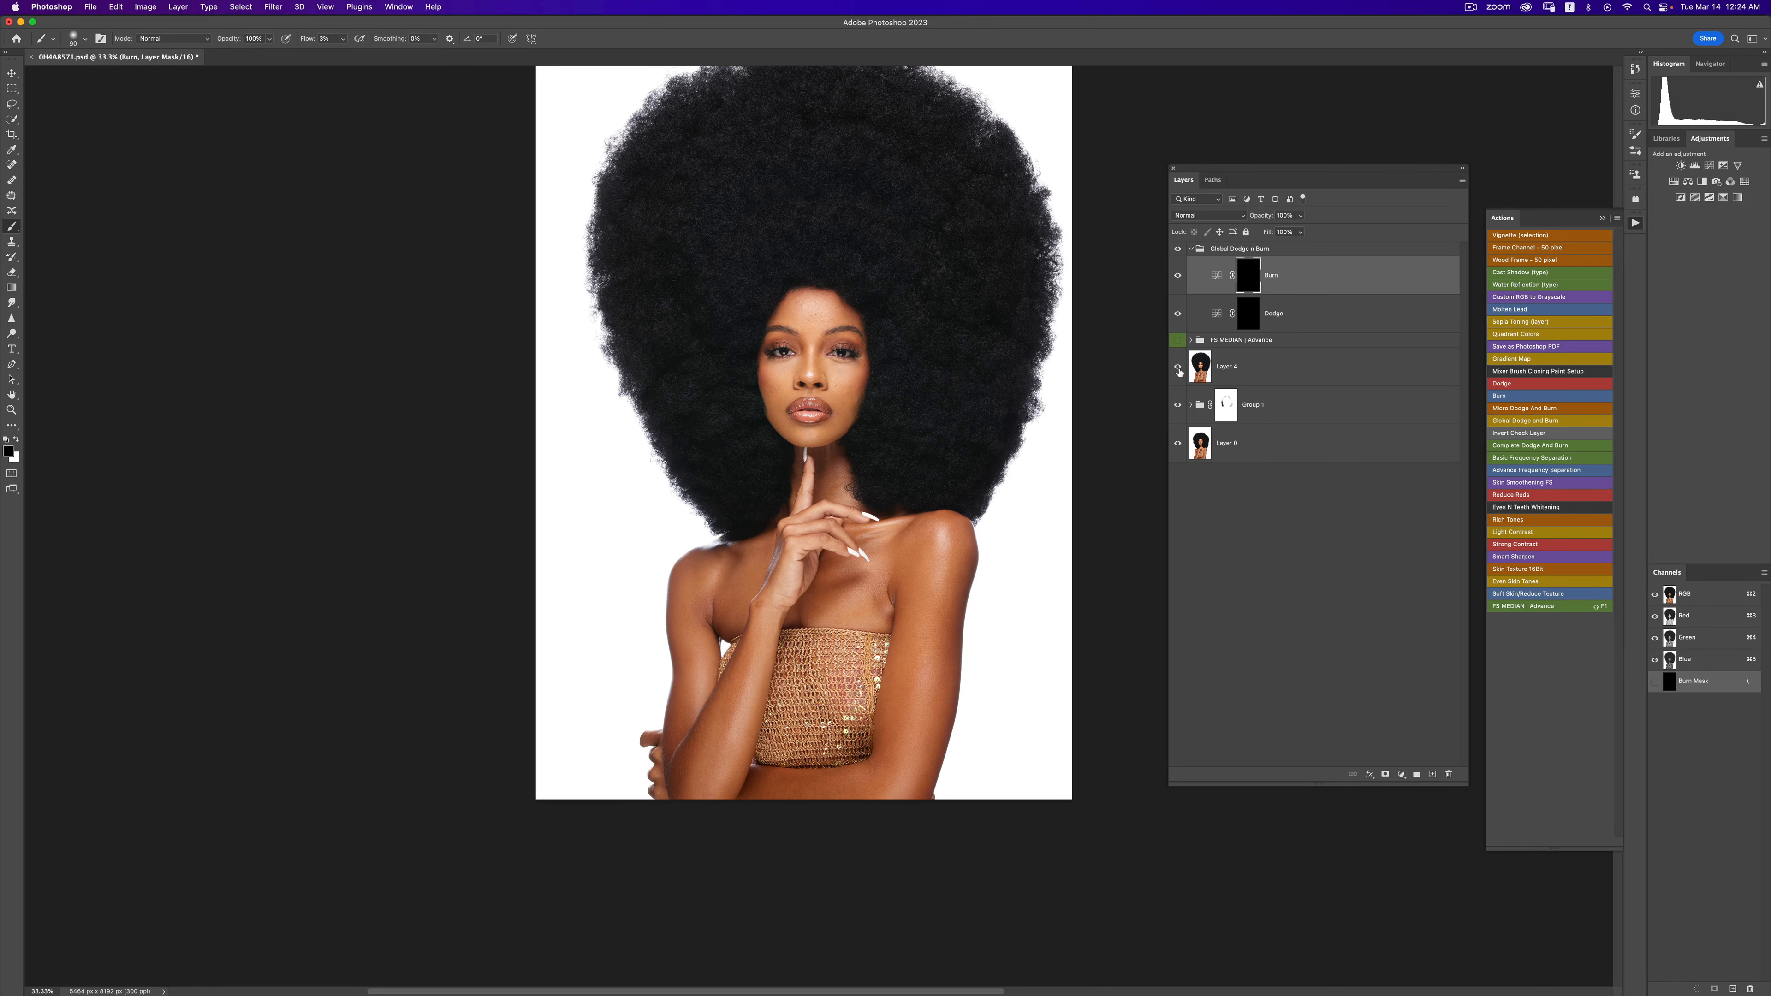
click(1176, 343)
click(1177, 343)
key(z)
click(892, 408)
click(852, 418)
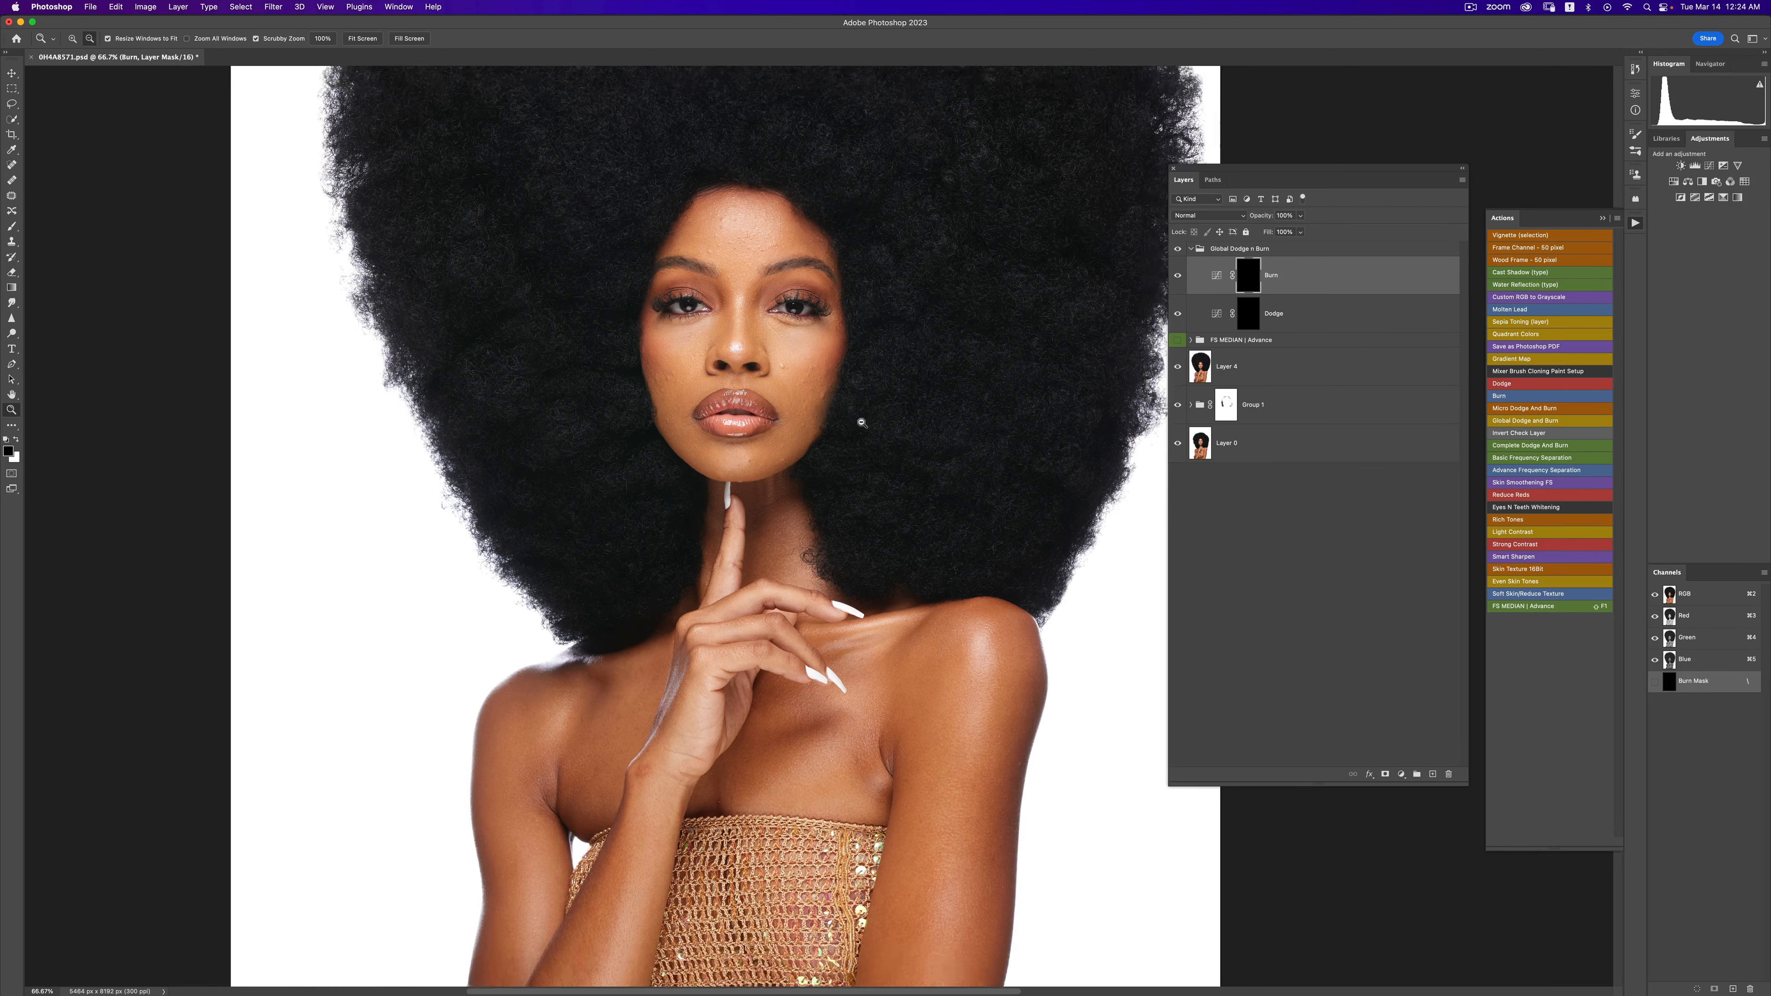
alt+click(862, 423)
key(b)
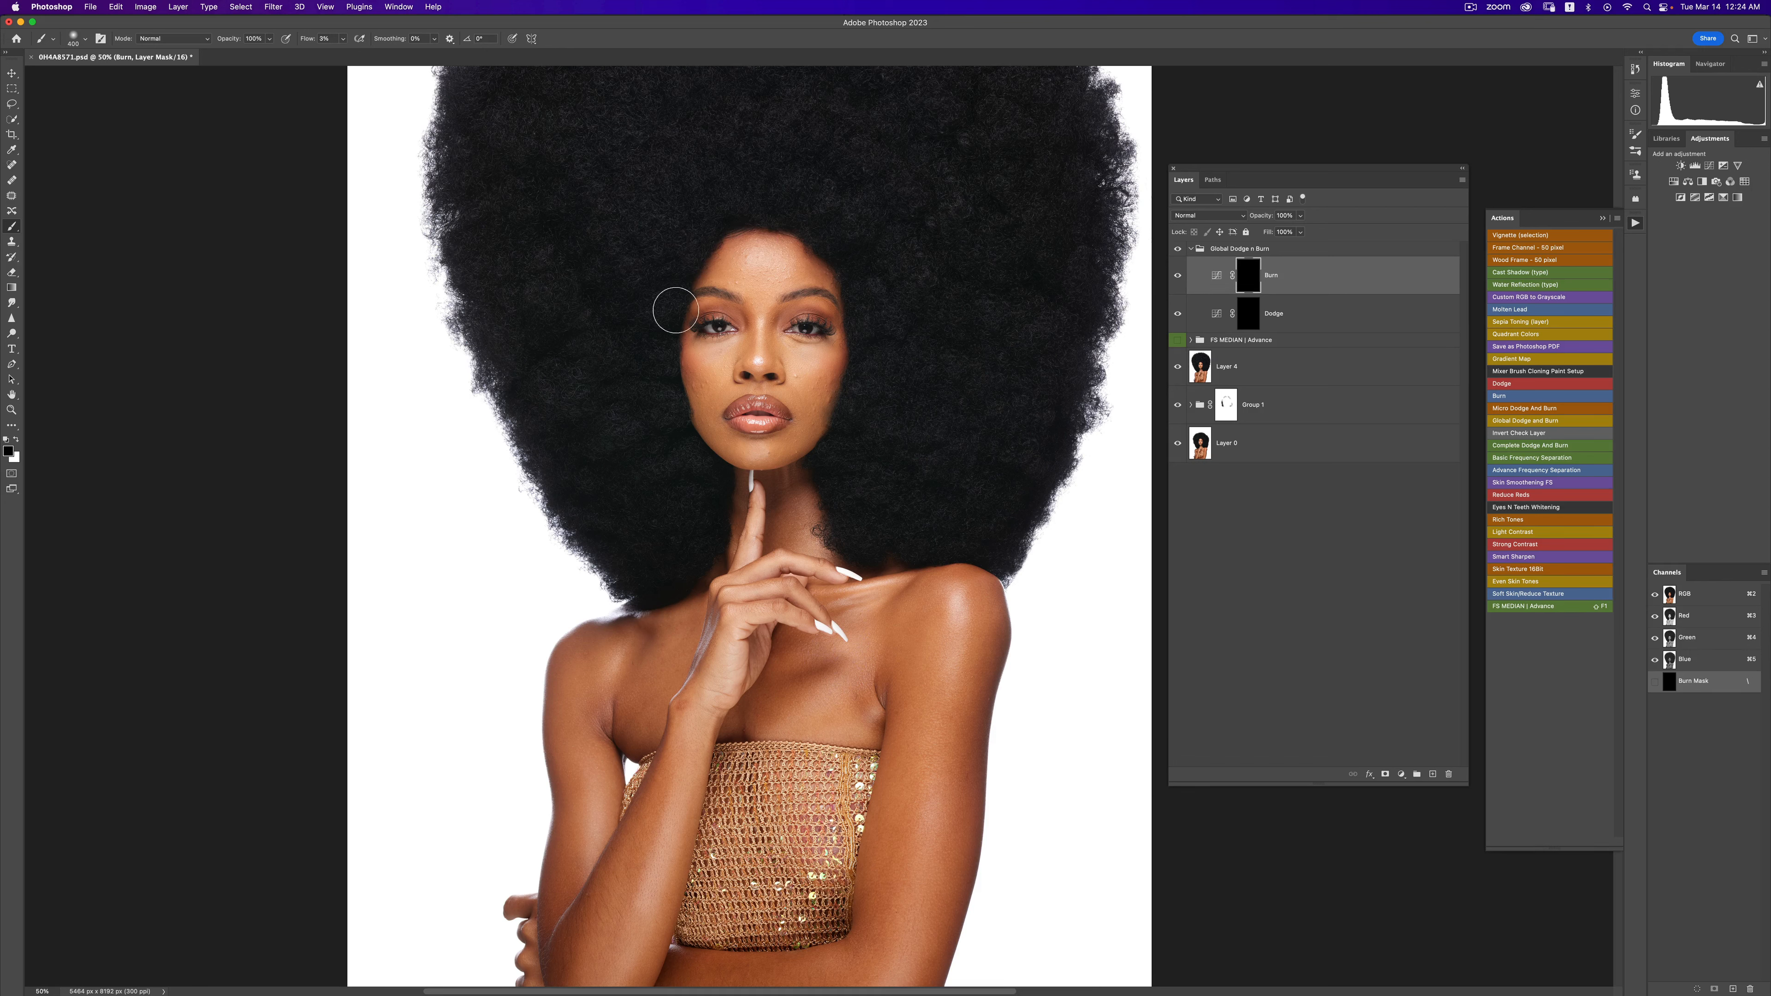
key(x)
drag(724, 270, 786, 259)
key(bracketleft)
key(bracketleft)
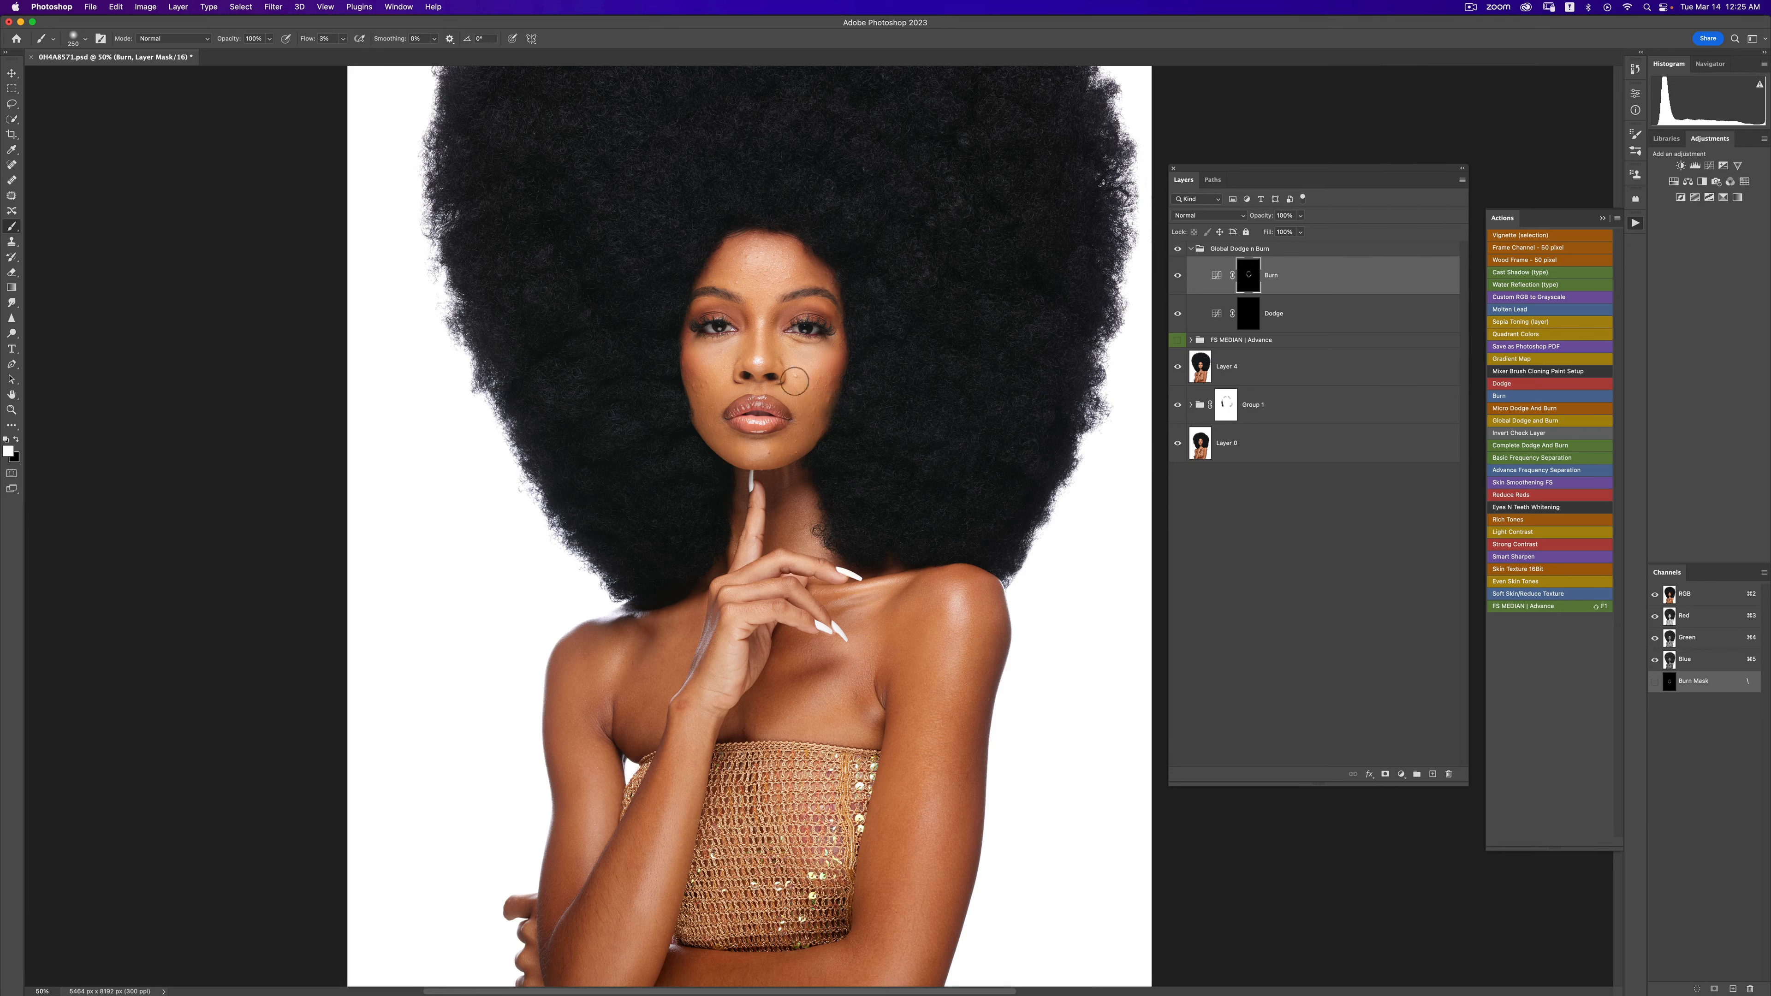
- Darken finer facial contours on the Burn mask with a smaller brush and compare the Burn layer hidden and shown
key(bracketleft)
key(bracketleft)
key(bracketleft)
key(bracketleft)
key(bracketleft)
key(bracketleft)
key(bracketleft)
key(bracketleft)
click(1180, 285)
click(1181, 287)
- Deepen the shading on the arms and upper body on the Burn mask with a larger brush
key(bracketright)
key(bracketright)
key(bracketright)
key(bracketright)
key(bracketright)
key(bracketright)
key(bracketright)
key(bracketright)
key(bracketright)
key(bracketright)
key(bracketright)
key(bracketright)
scroll(926, 798, down, 5)
scroll(927, 798, left, 2)
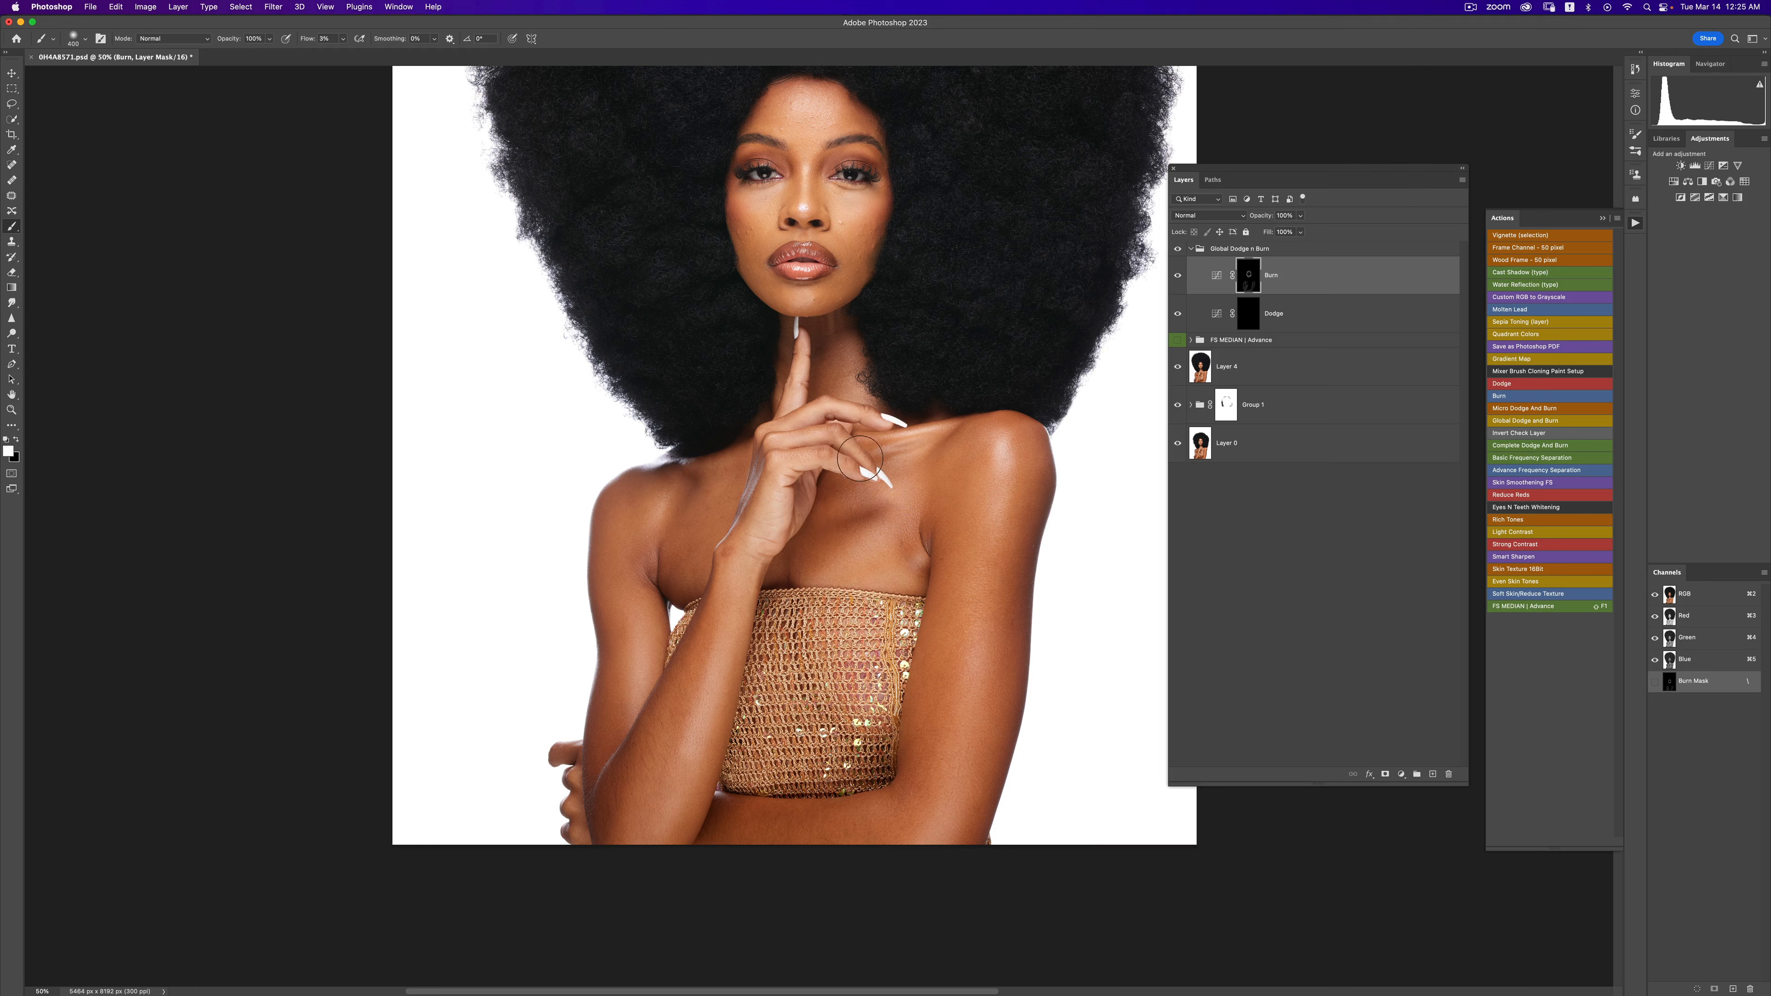
drag(890, 366, 881, 474)
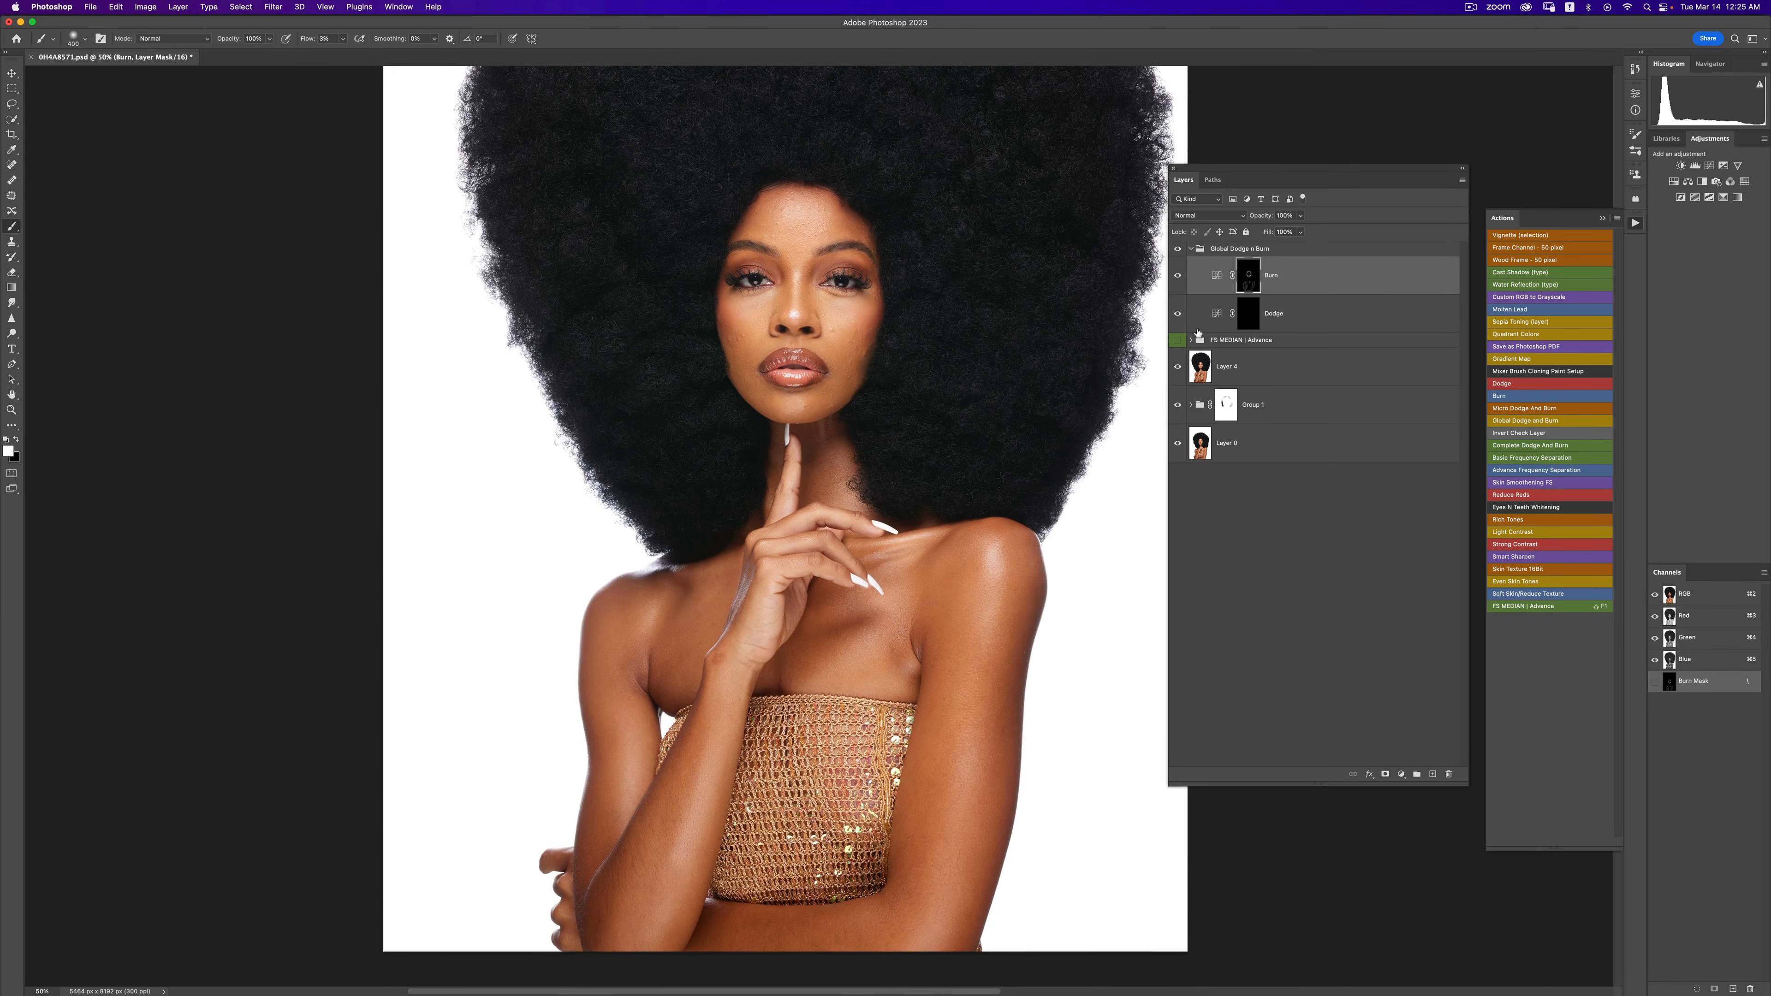
- Show the FS MEDIAN | Advance group again and check the burn shading by toggling the Burn layer's visibility
click(1179, 341)
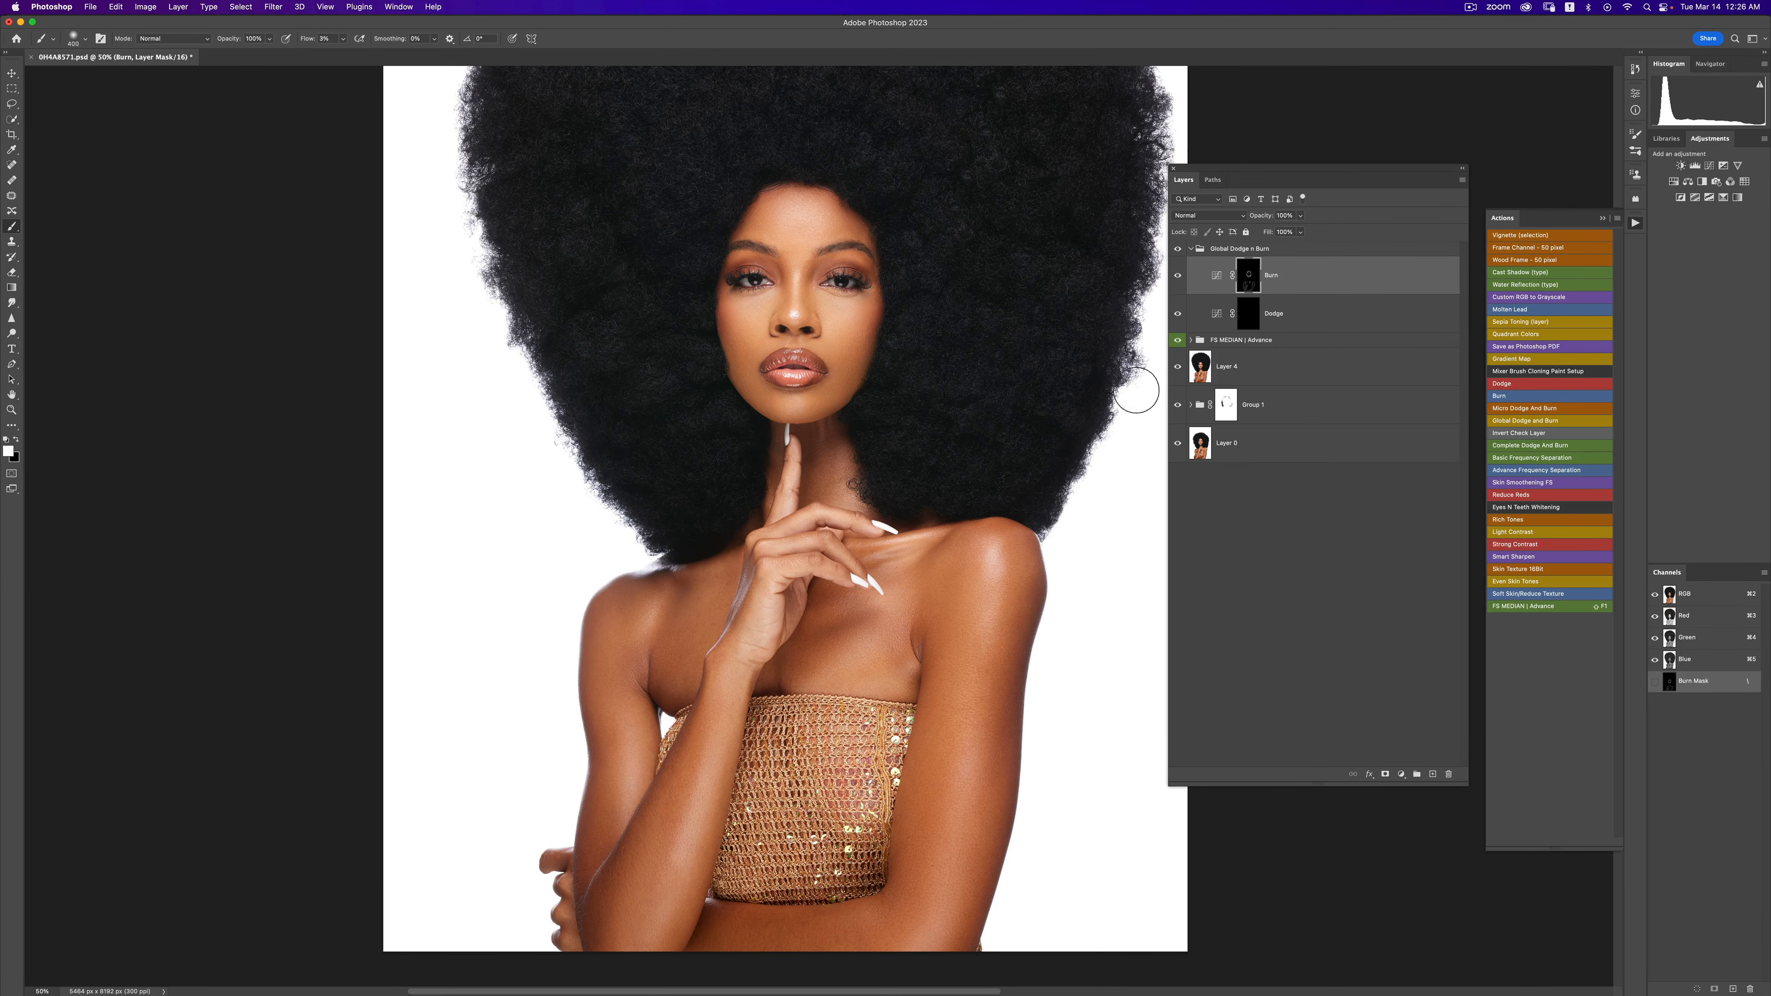
key(bracketleft)
key(bracketleft)
key(bracketleft)
key(bracketleft)
key(bracketleft)
key(bracketleft)
click(1177, 276)
click(1177, 276)
click(1177, 276)
click(1177, 276)
- Brighten the skin beneath the model's left eye on the Dodge layer's mask using a small brush at 1% flow
click(1265, 315)
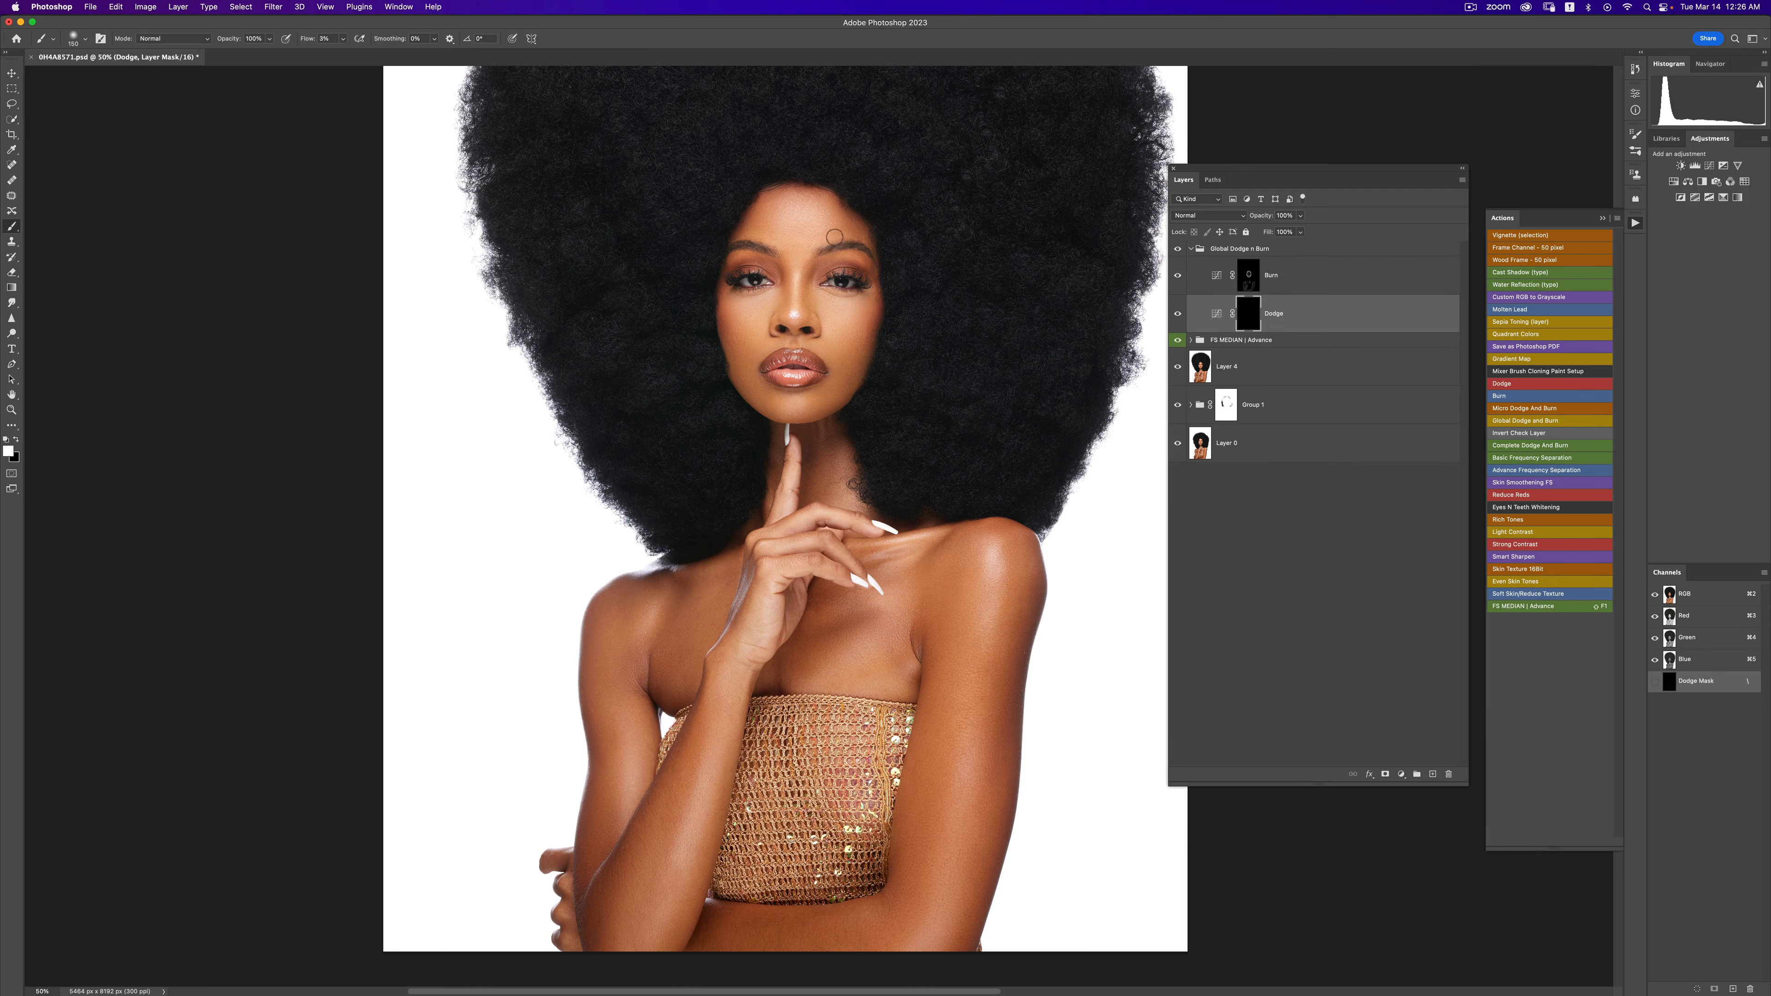
key(bracketright)
key(bracketright)
key(bracketright)
key(bracketright)
key(bracketright)
key(bracketleft)
key(bracketleft)
key(bracketleft)
key(bracketleft)
key(bracketleft)
key(bracketleft)
key(bracketleft)
key(bracketleft)
key(bracketleft)
key(z)
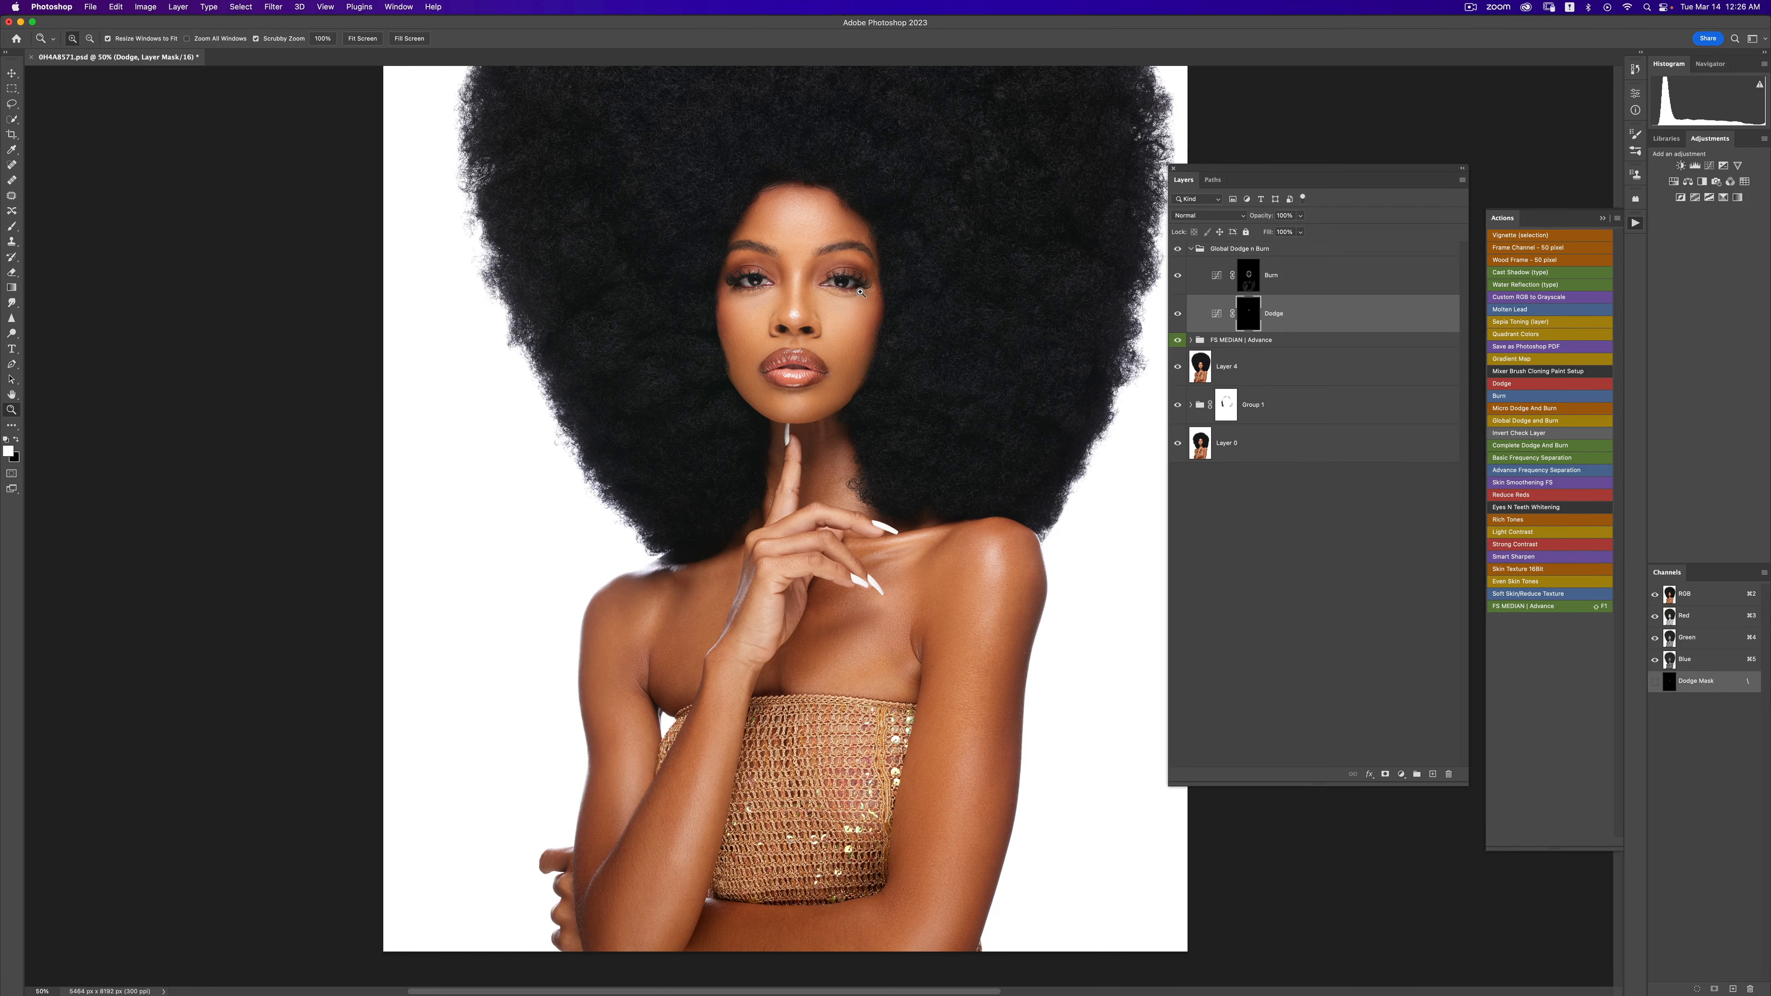
drag(862, 297, 931, 298)
alt+click(845, 299)
key(b)
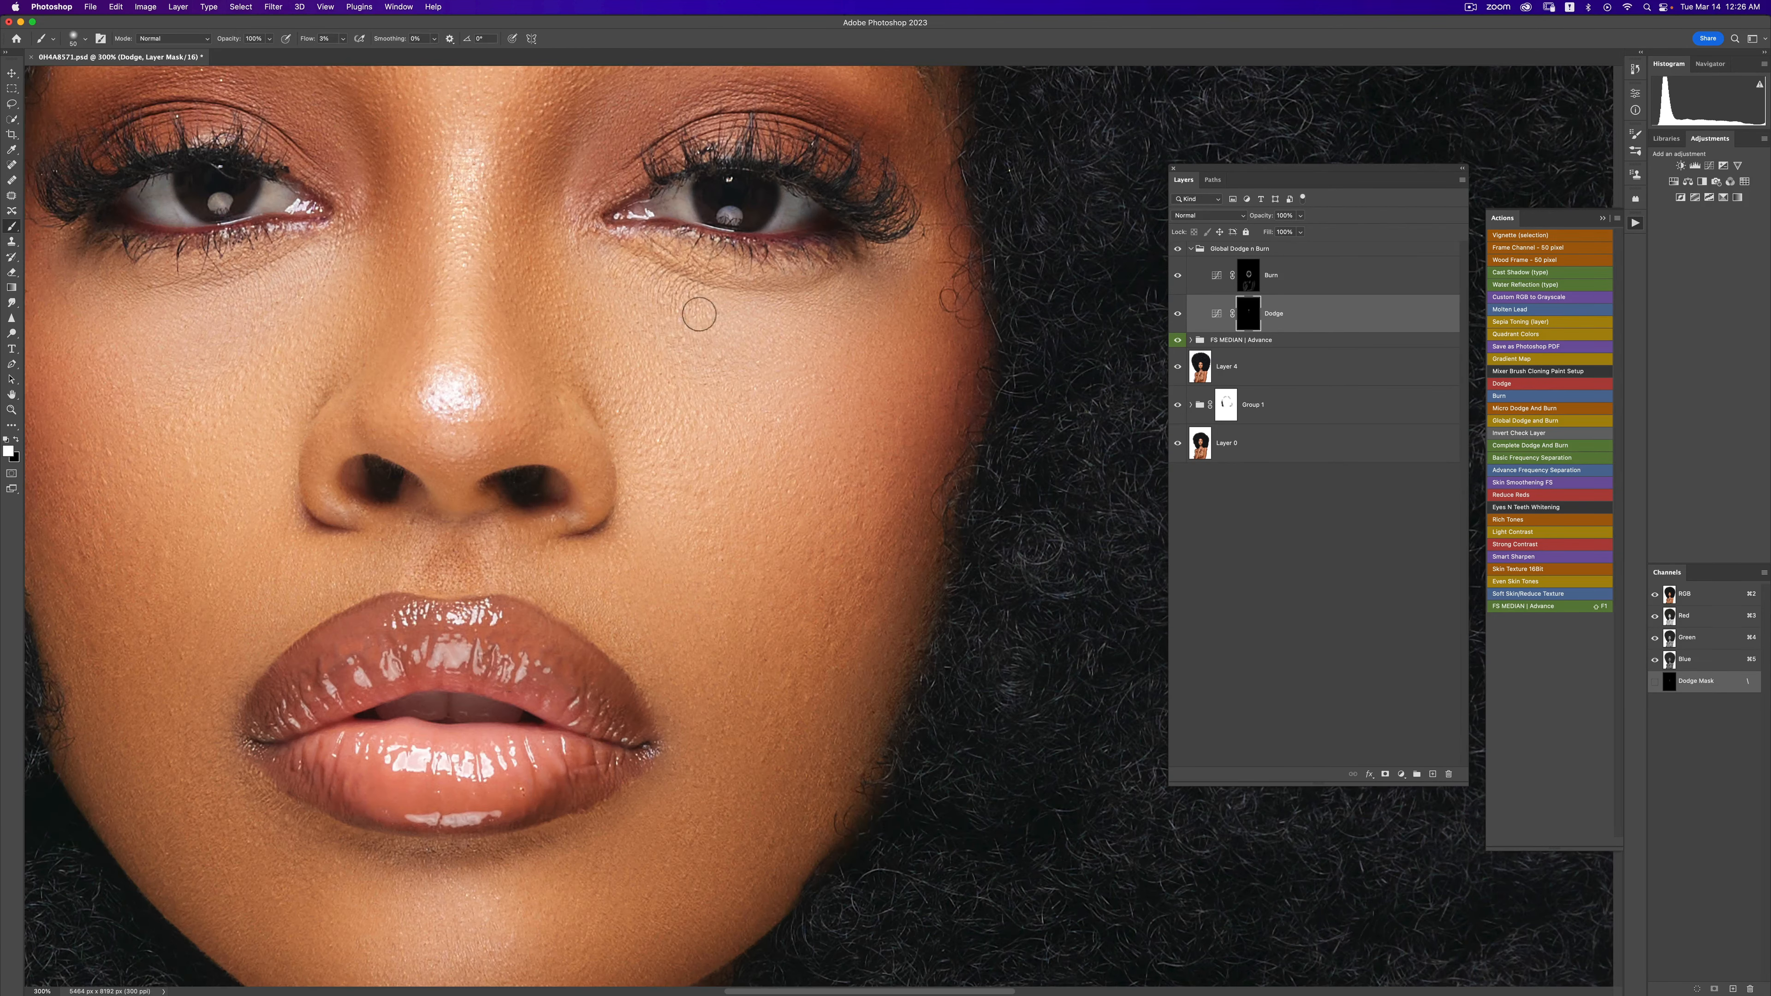
click(342, 39)
click(659, 36)
key([)
- Examine the dodged under-eye area in the full portrait and in closer views of the face
key(z)
alt+click(862, 381)
alt+click(862, 381)
alt+click(862, 382)
alt+click(862, 384)
alt+click(862, 399)
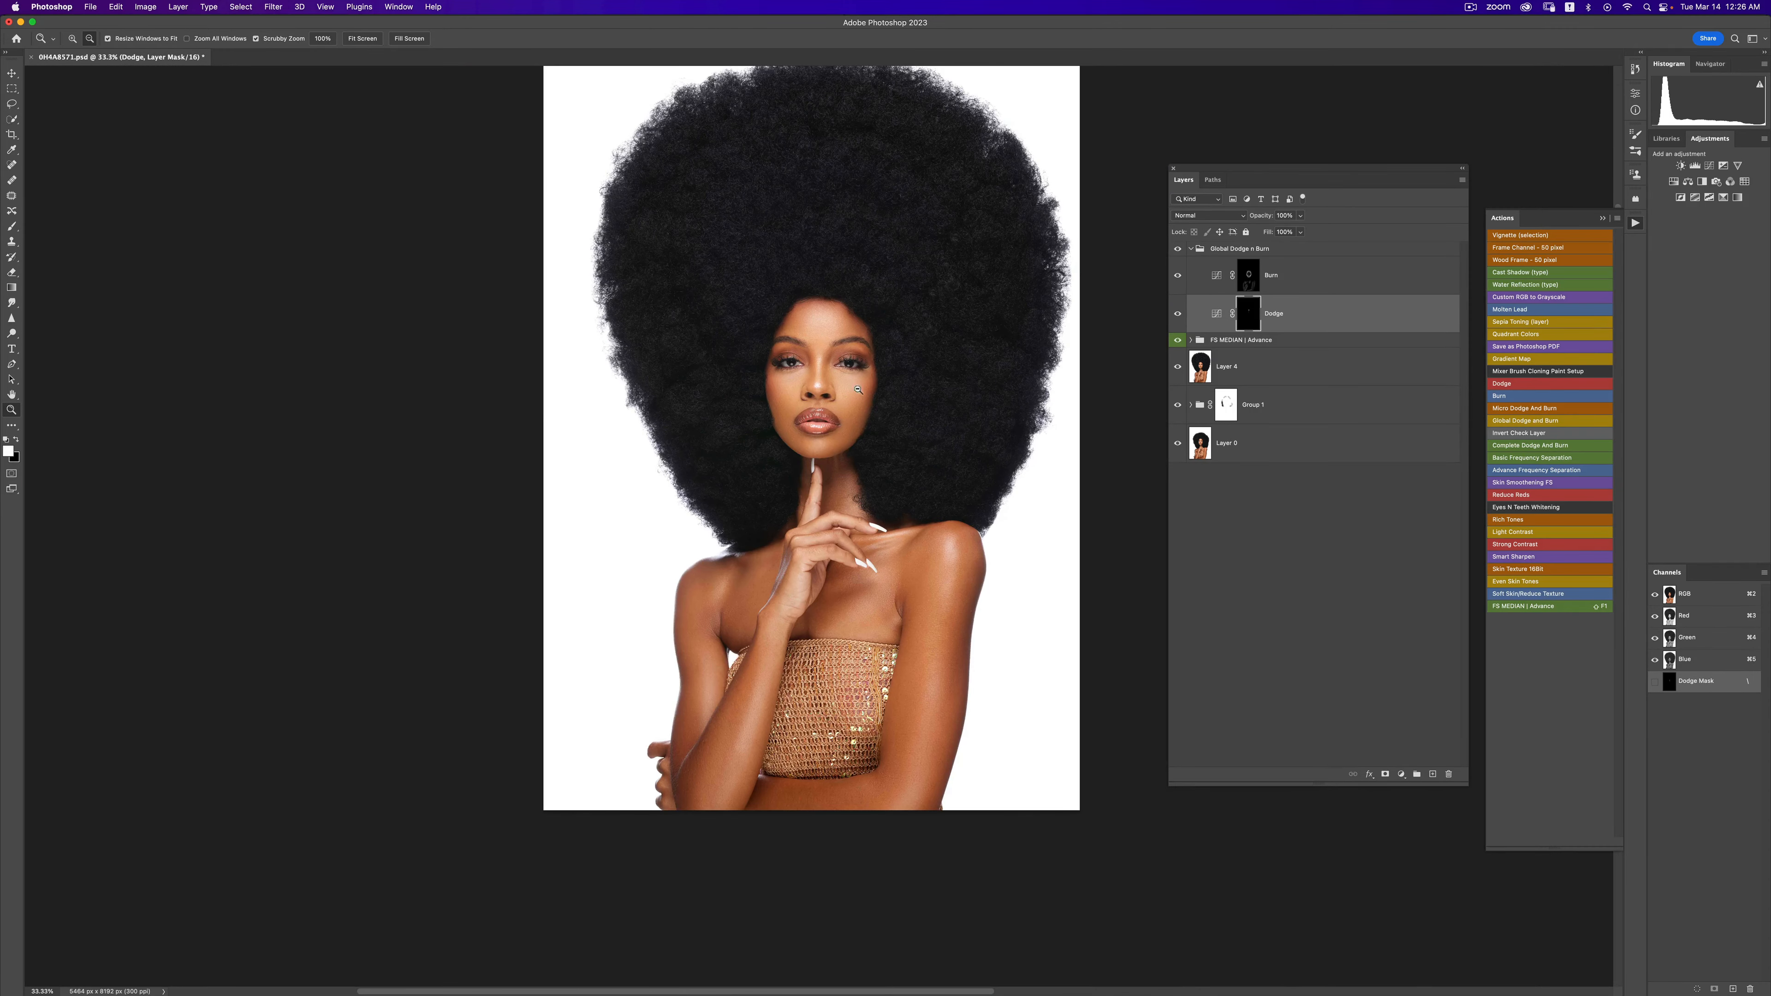
click(857, 399)
key(b)
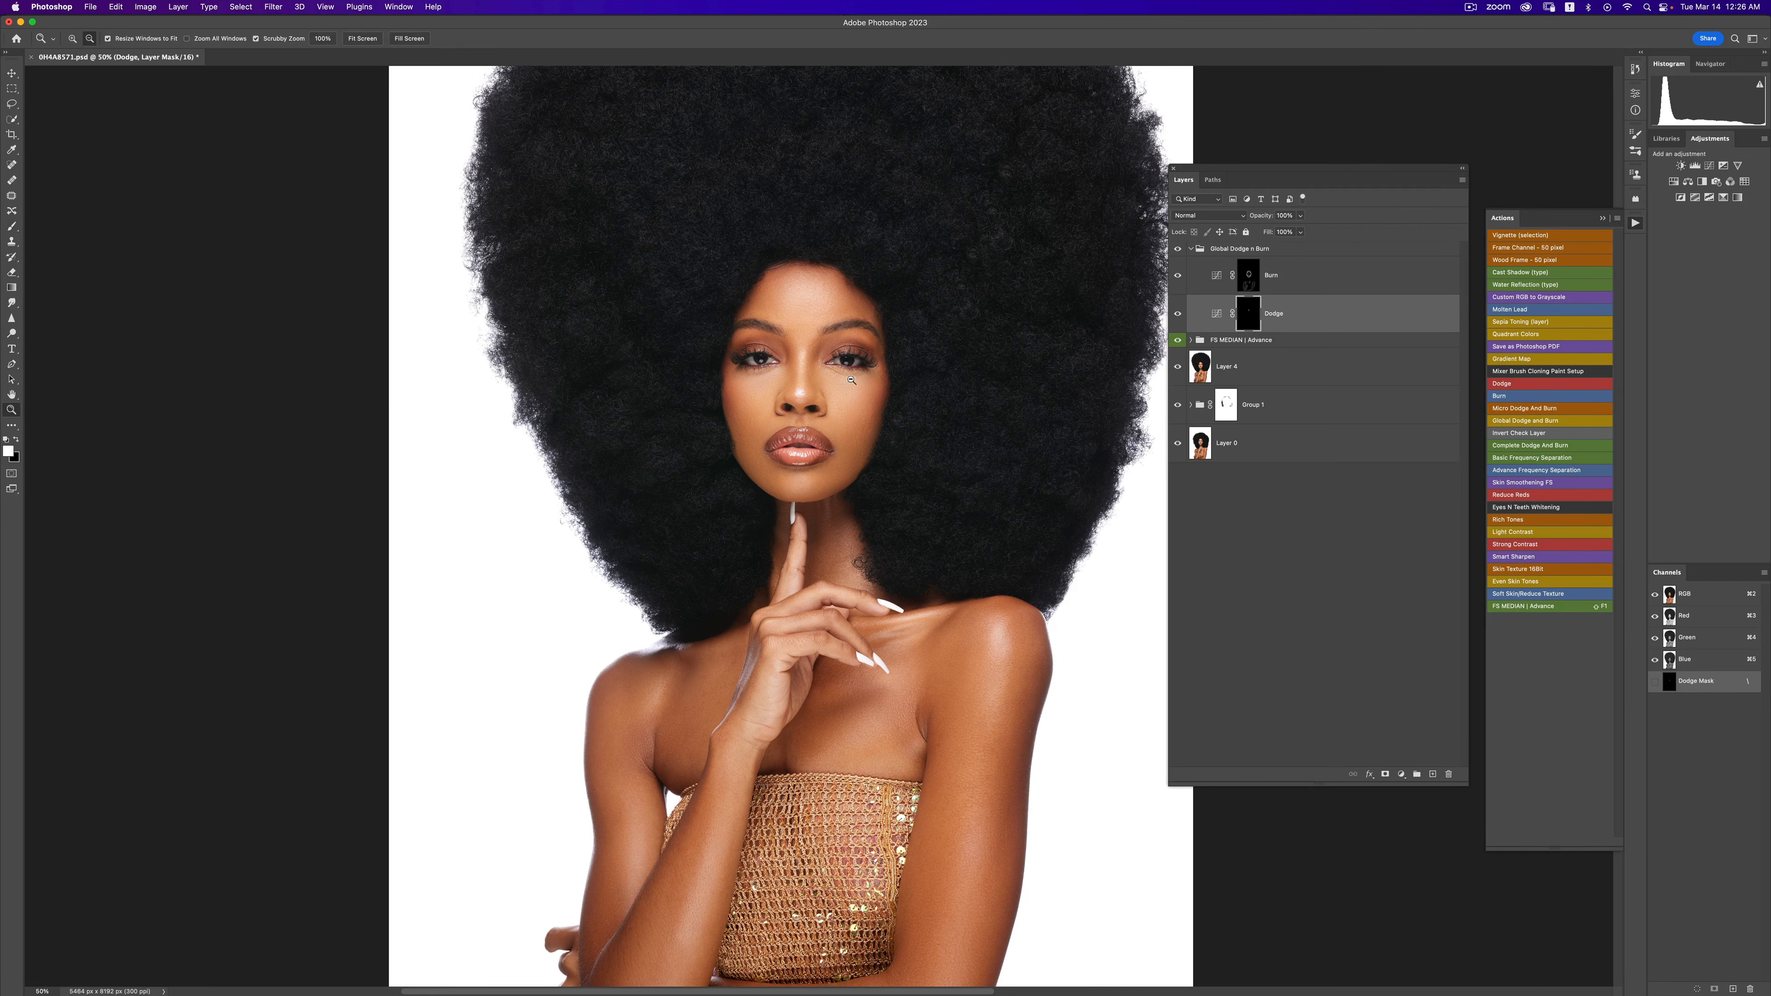
scroll(852, 383, up, 3)
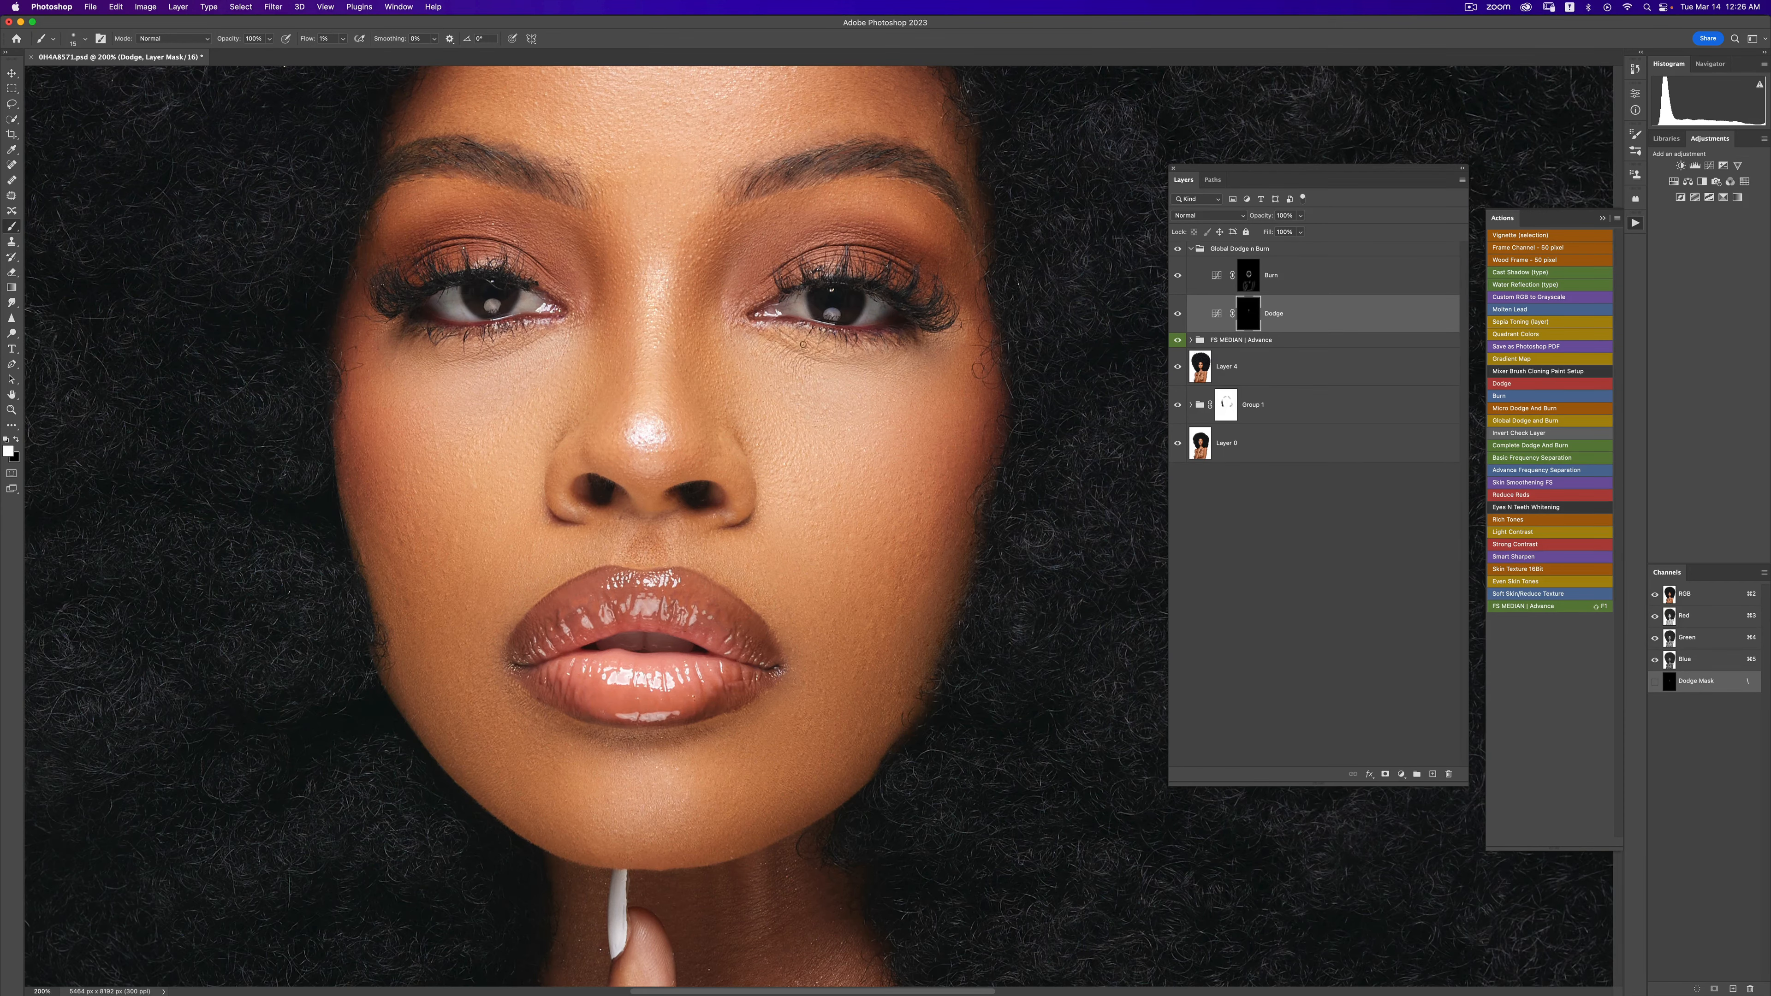
key(z)
alt+click(849, 399)
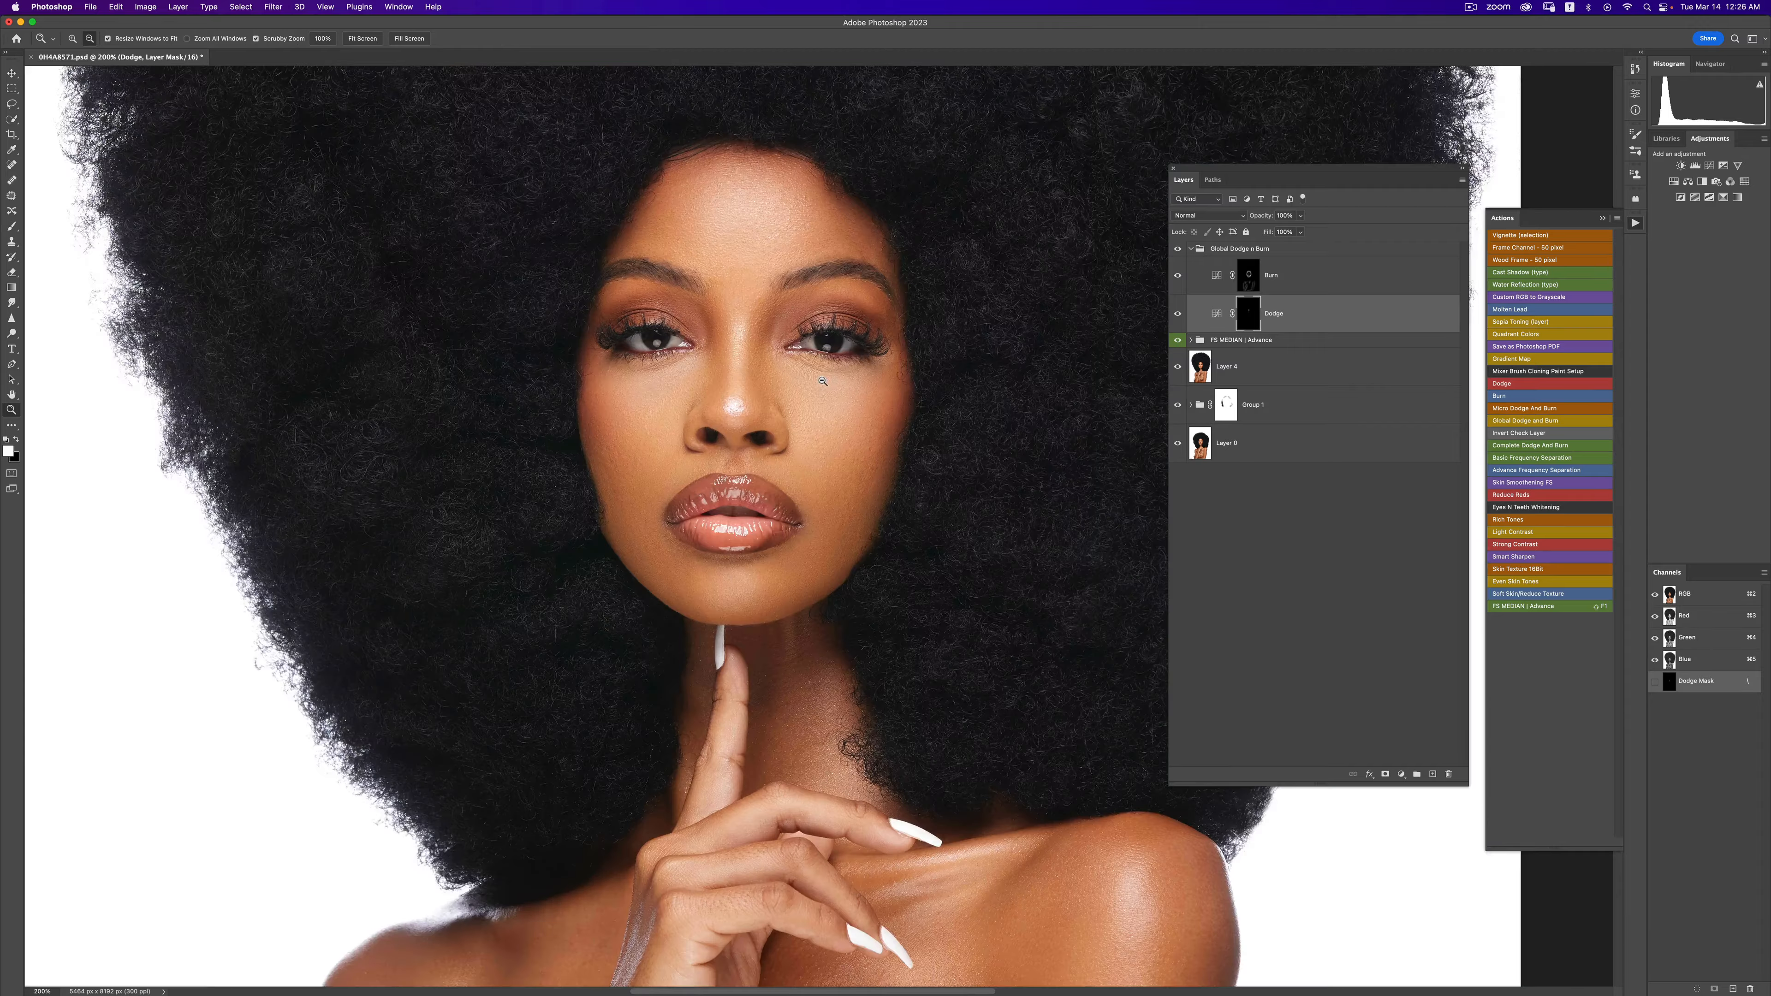
- Brighten the face and neck highlights on the Dodge layer's mask at 3% flow, varying the brush size
click(849, 398)
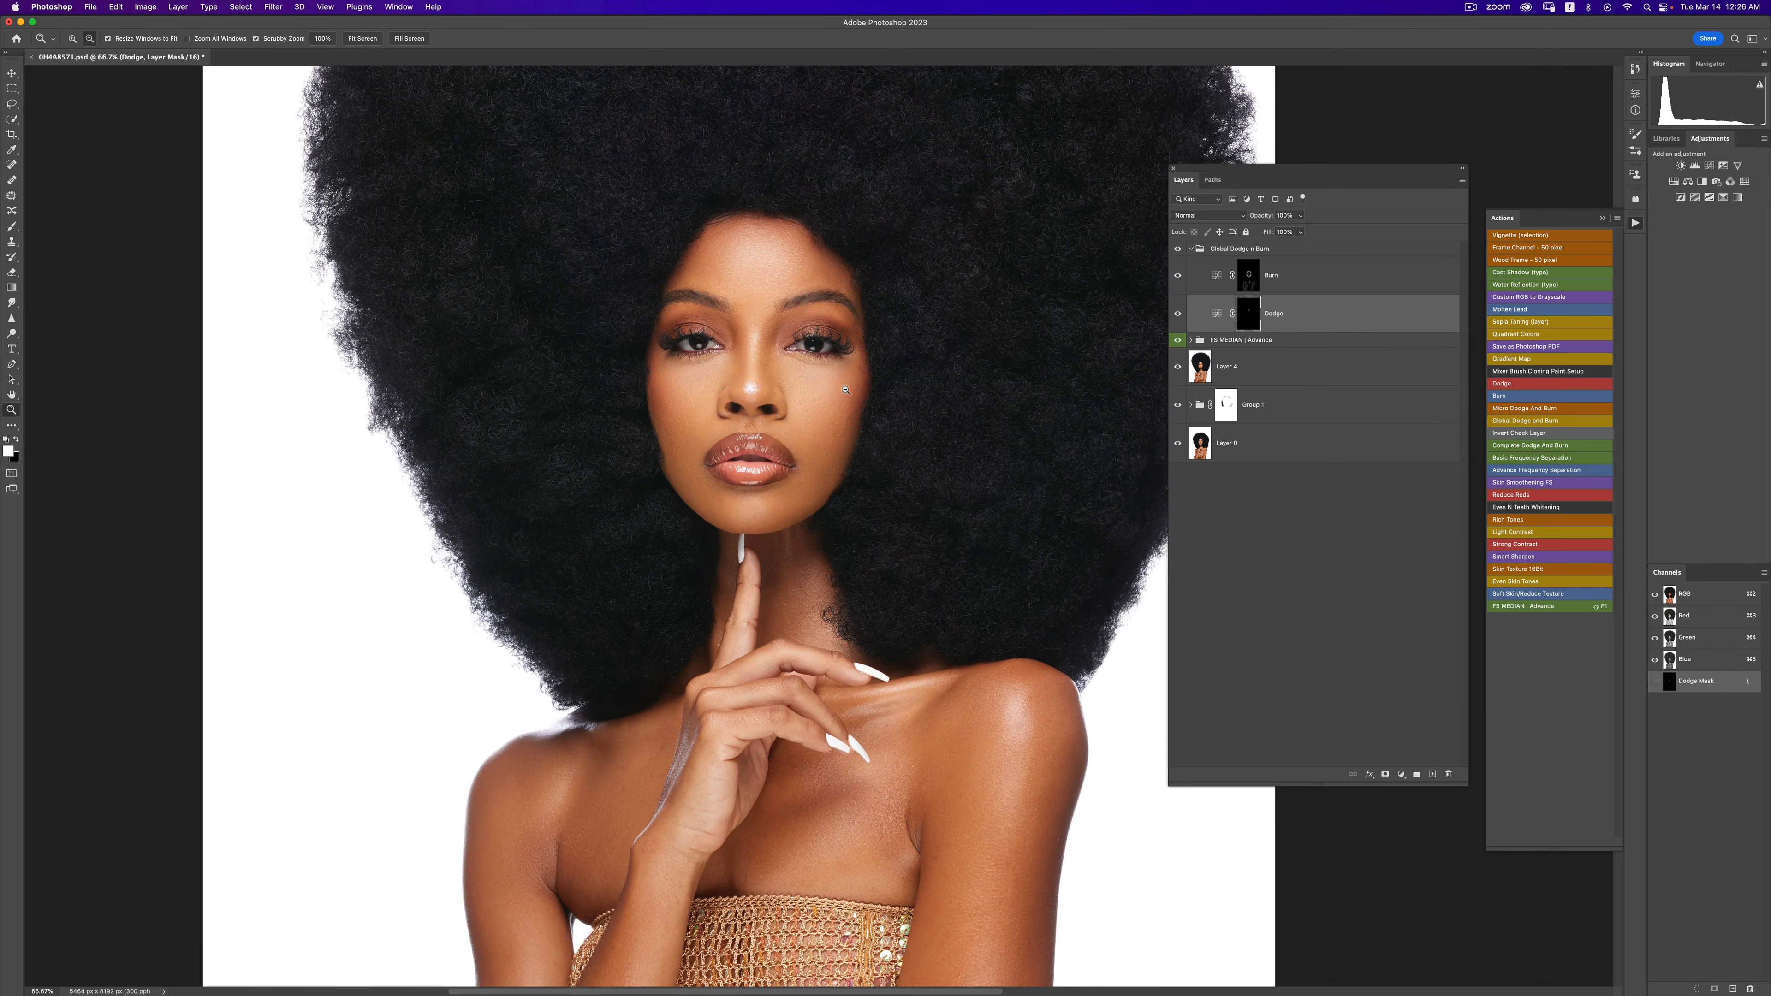
key(b)
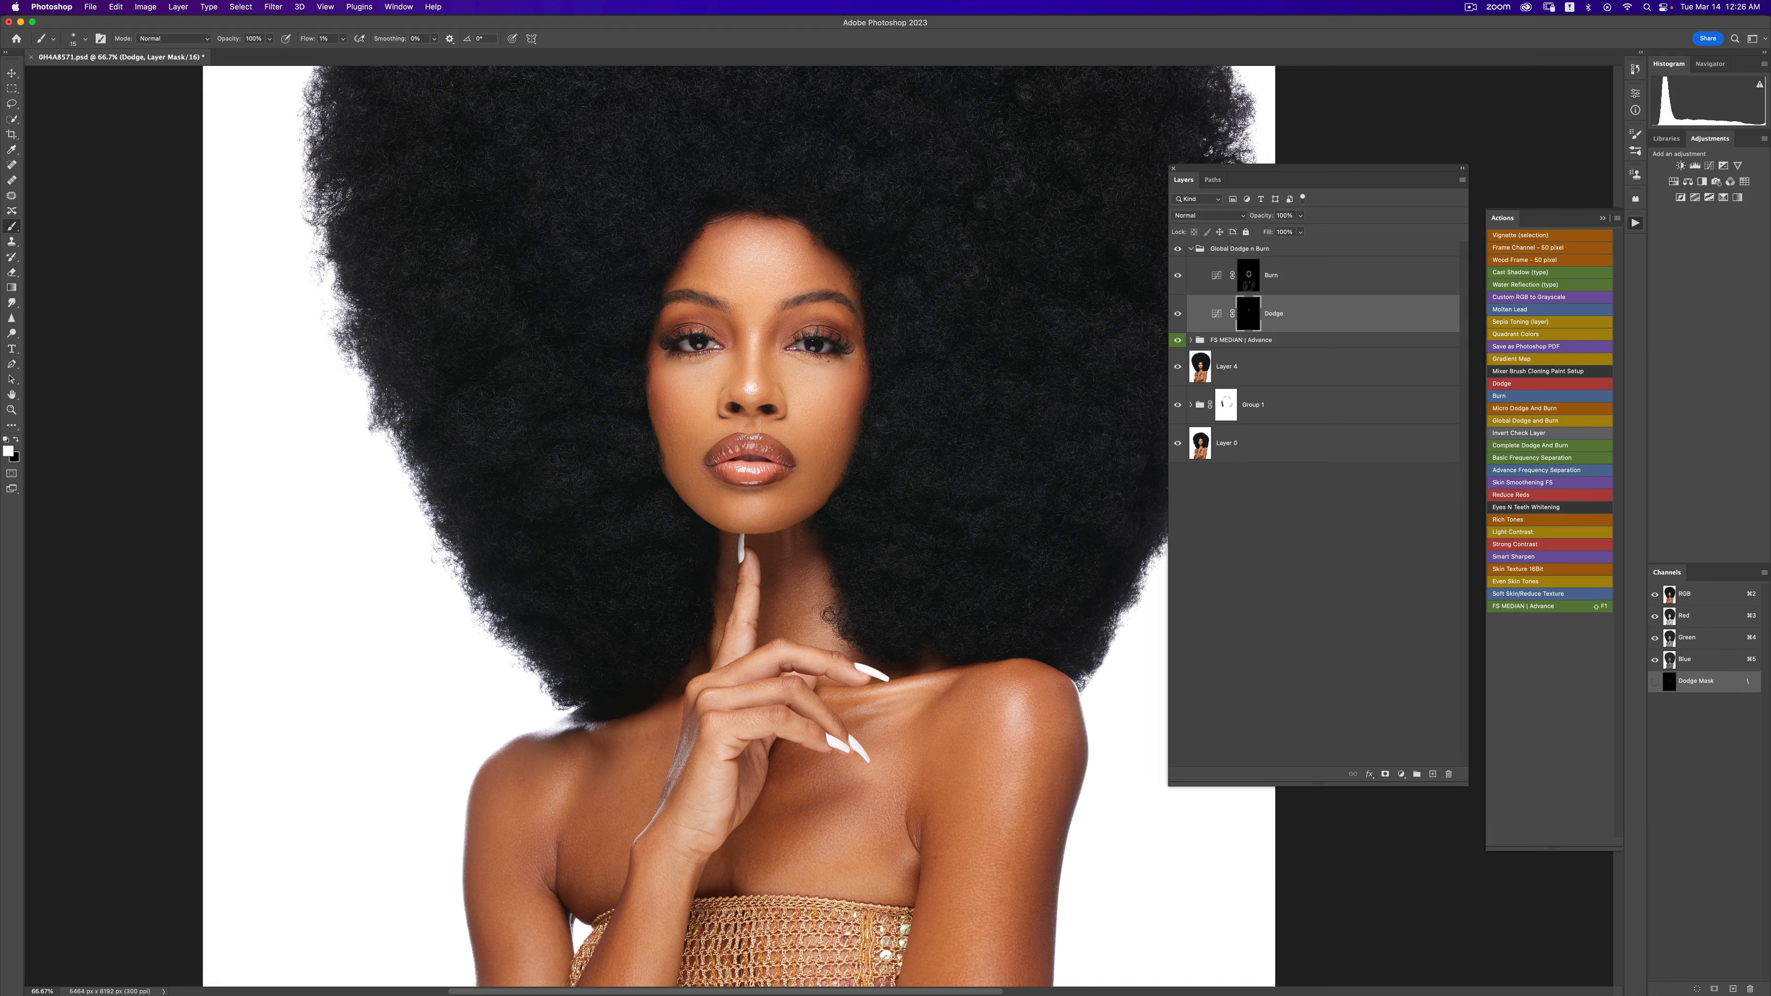
click(342, 39)
click(551, 23)
key(bracketright)
key(bracketright)
key(bracketright)
key(bracketright)
key(bracketright)
key(bracketright)
key(bracketright)
key(bracketright)
key(bracketright)
key(bracketright)
key(bracketright)
key(bracketright)
key(bracketright)
key(bracketright)
key(bracketright)
key(bracketright)
key(bracketleft)
key(bracketleft)
key(bracketleft)
key(bracketleft)
key(bracketleft)
key(bracketleft)
key(bracketleft)
key(bracketleft)
key(bracketleft)
key(bracketleft)
key(bracketleft)
key(bracketright)
key(bracketleft)
- Brighten the highlights on the shoulder and upper arm on the Dodge mask with a larger brush
alt+click(791, 559)
alt+click(791, 559)
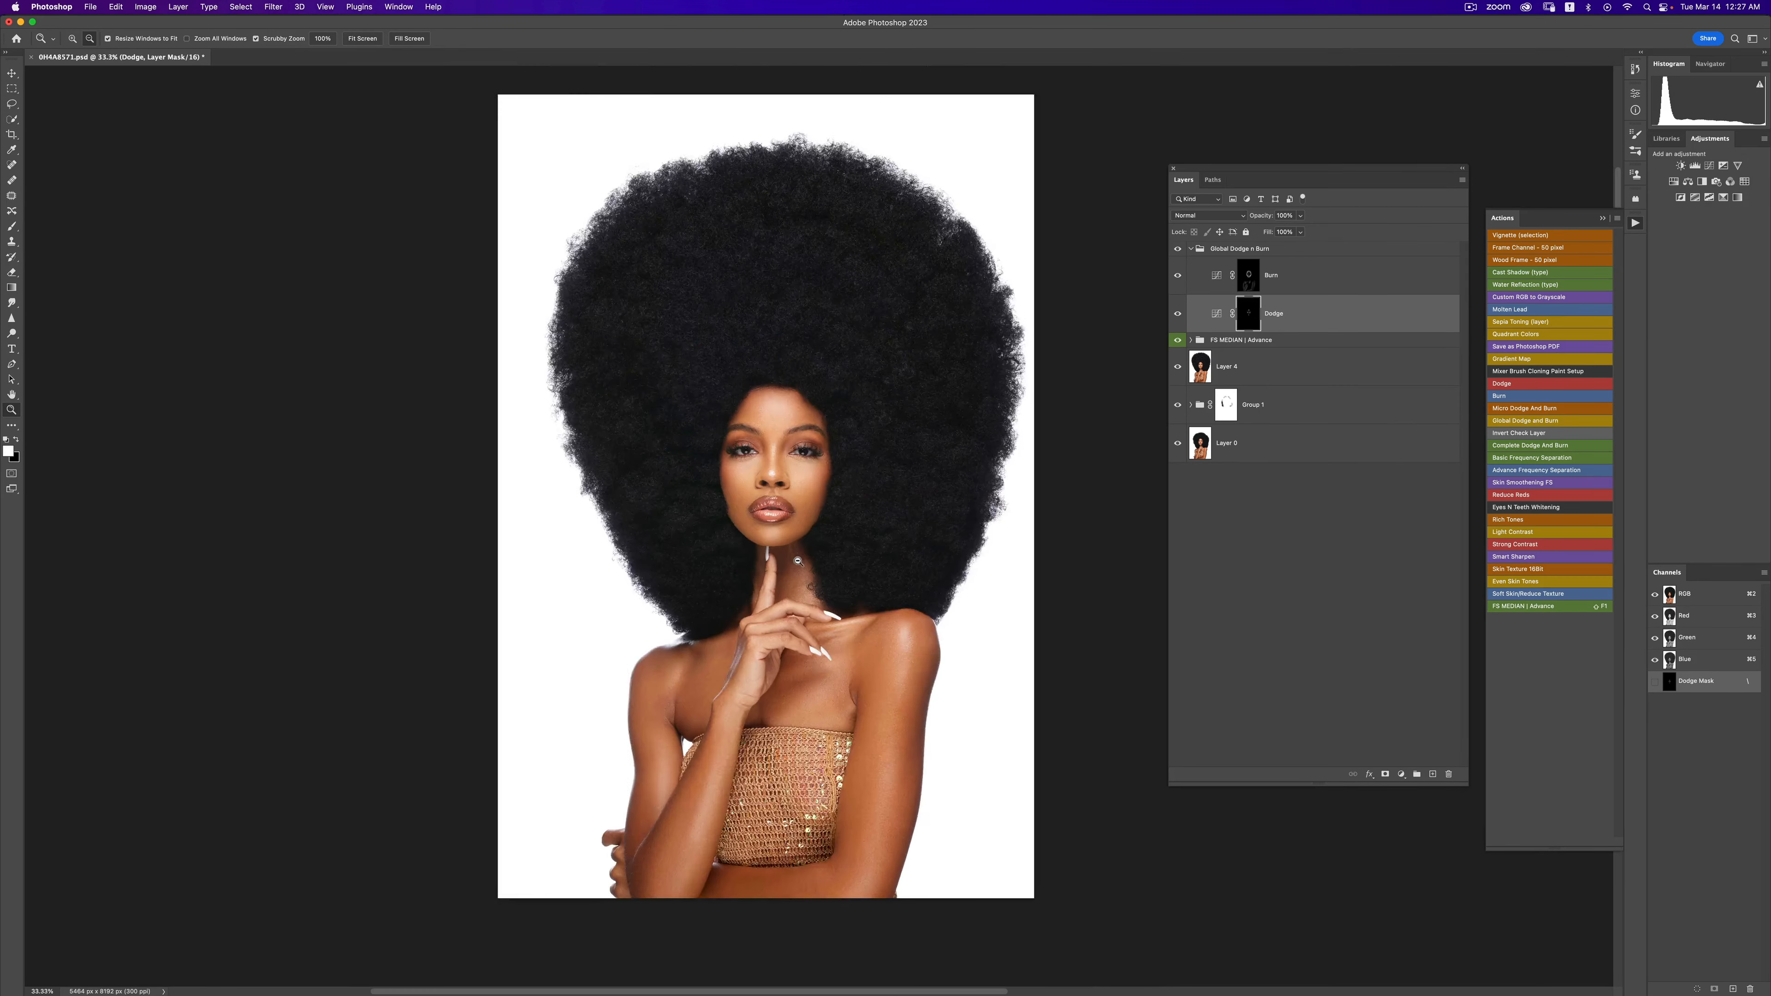
alt+click(795, 557)
super+click(823, 617)
drag(839, 633, 849, 555)
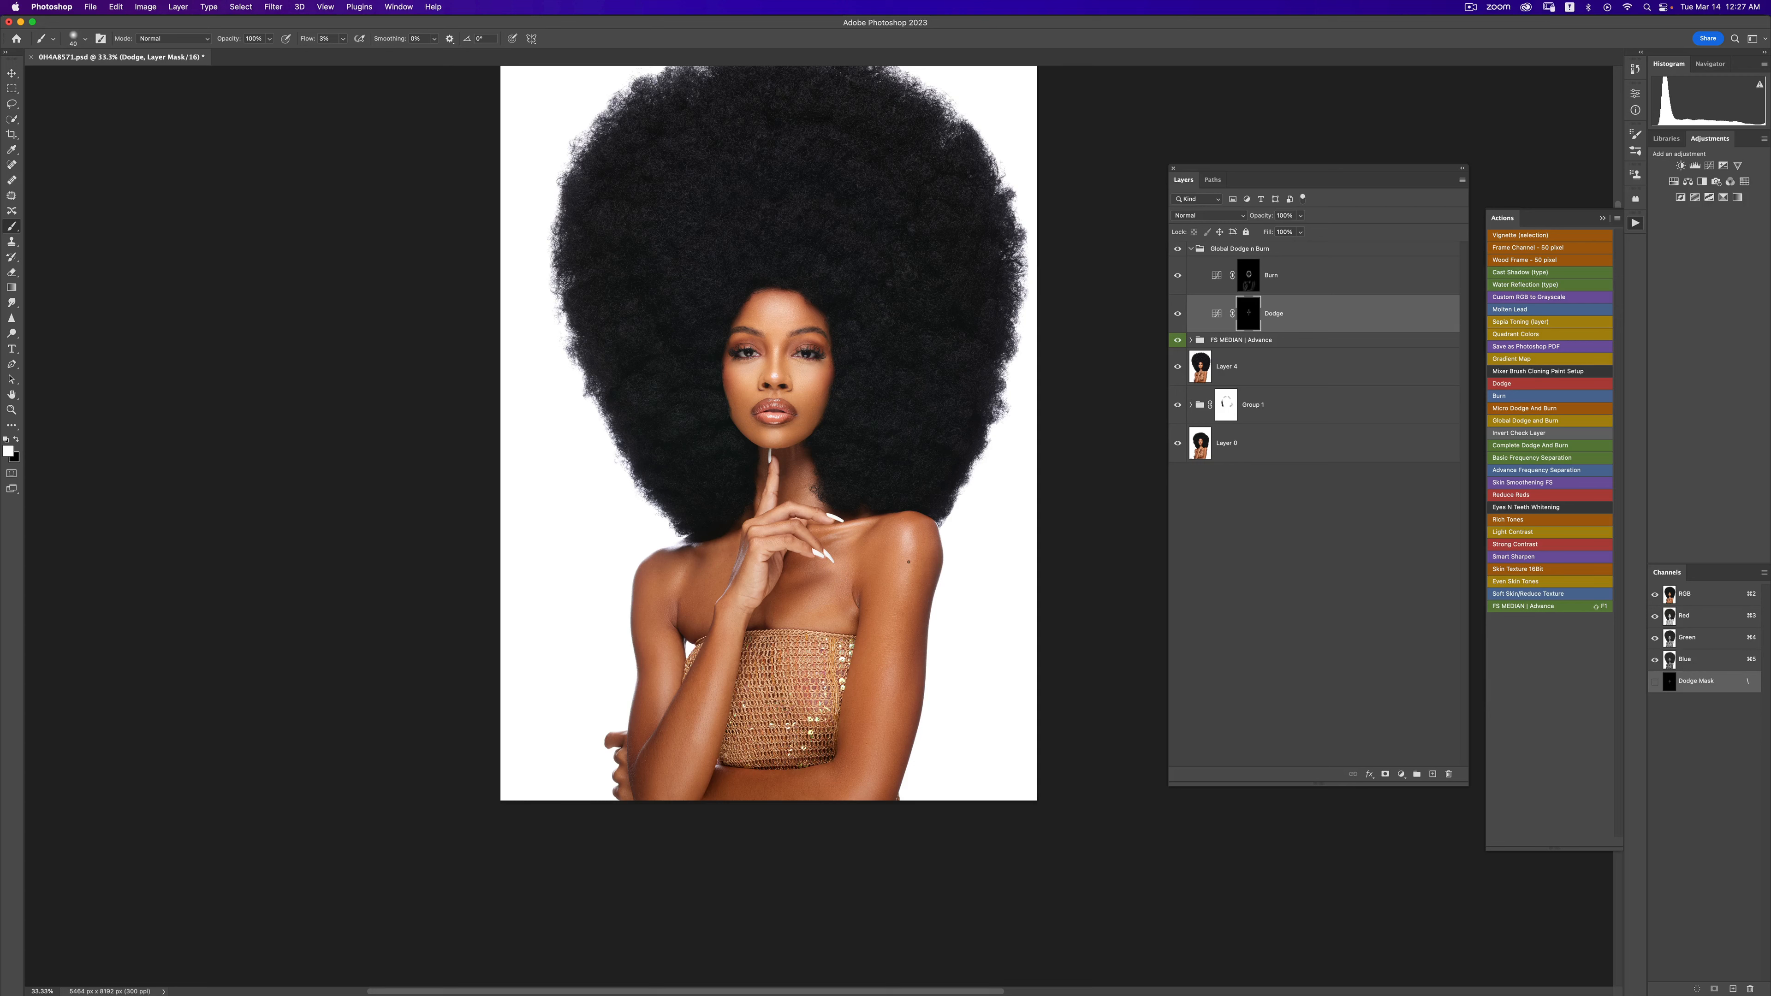
key(bracketright)
key(bracketright)
key(bracketright)
key(bracketright)
key(bracketright)
mouse_move(909, 555)
mouse_down()
mouse_move(905, 580)
mouse_move(911, 545)
mouse_up()
key(bracketright)
key(bracketright)
key(bracketleft)
key(bracketleft)
key(bracketleft)
key(bracketleft)
key(bracketright)
key(bracketright)
key(bracketright)
- Compare the dodged and burned portrait with the original Layer 0 at different magnifications
key(z)
alt+click(952, 572)
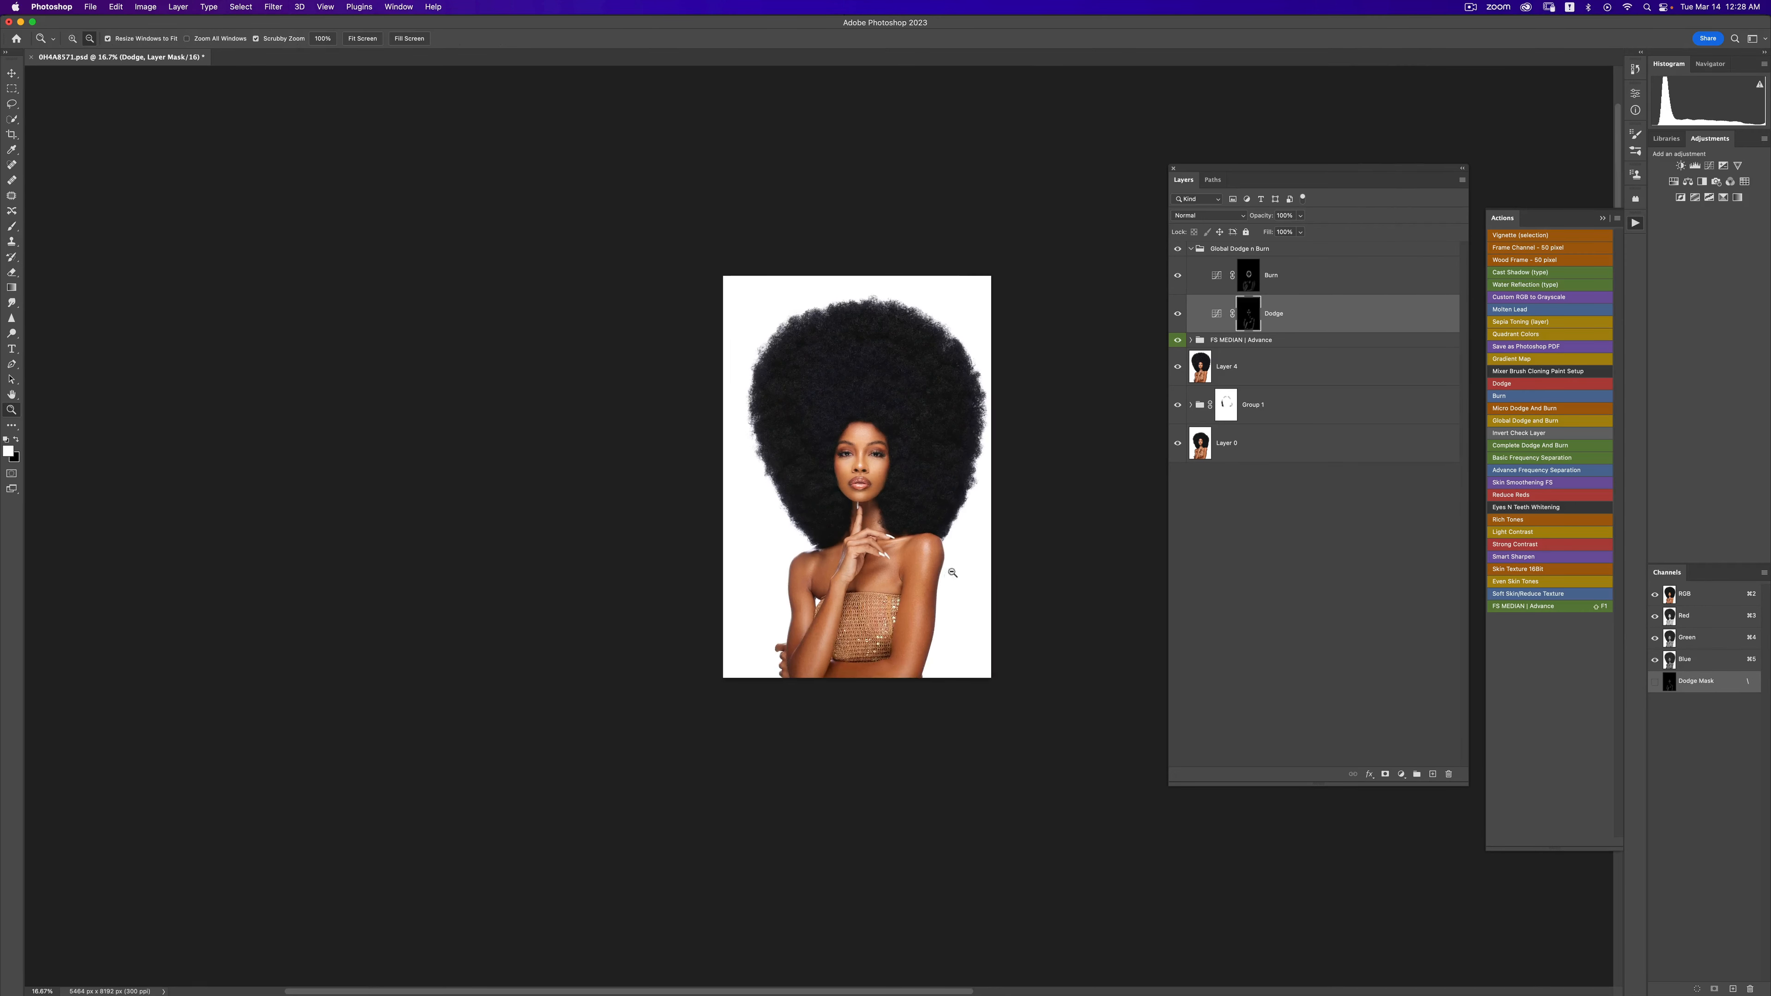
click(952, 572)
key(b)
scroll(935, 522, right, 2)
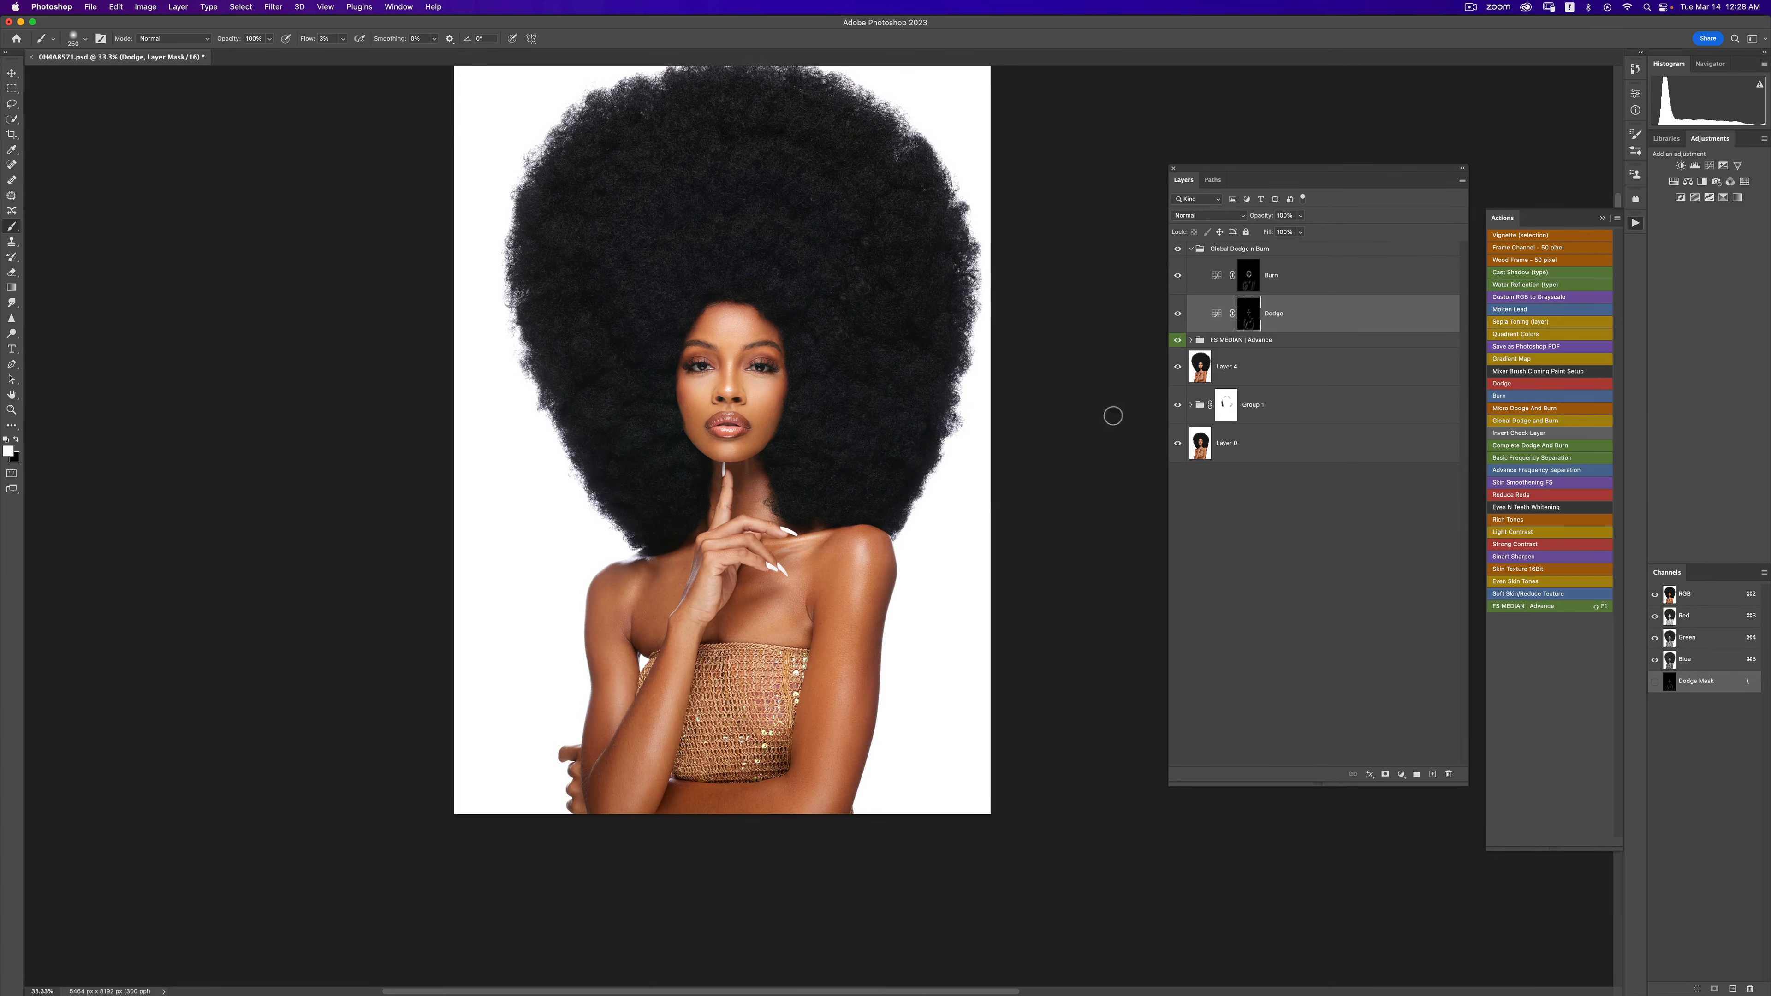
alt+click(1177, 446)
alt+click(1178, 451)
key(z)
alt+click(866, 502)
alt+click(880, 499)
click(881, 498)
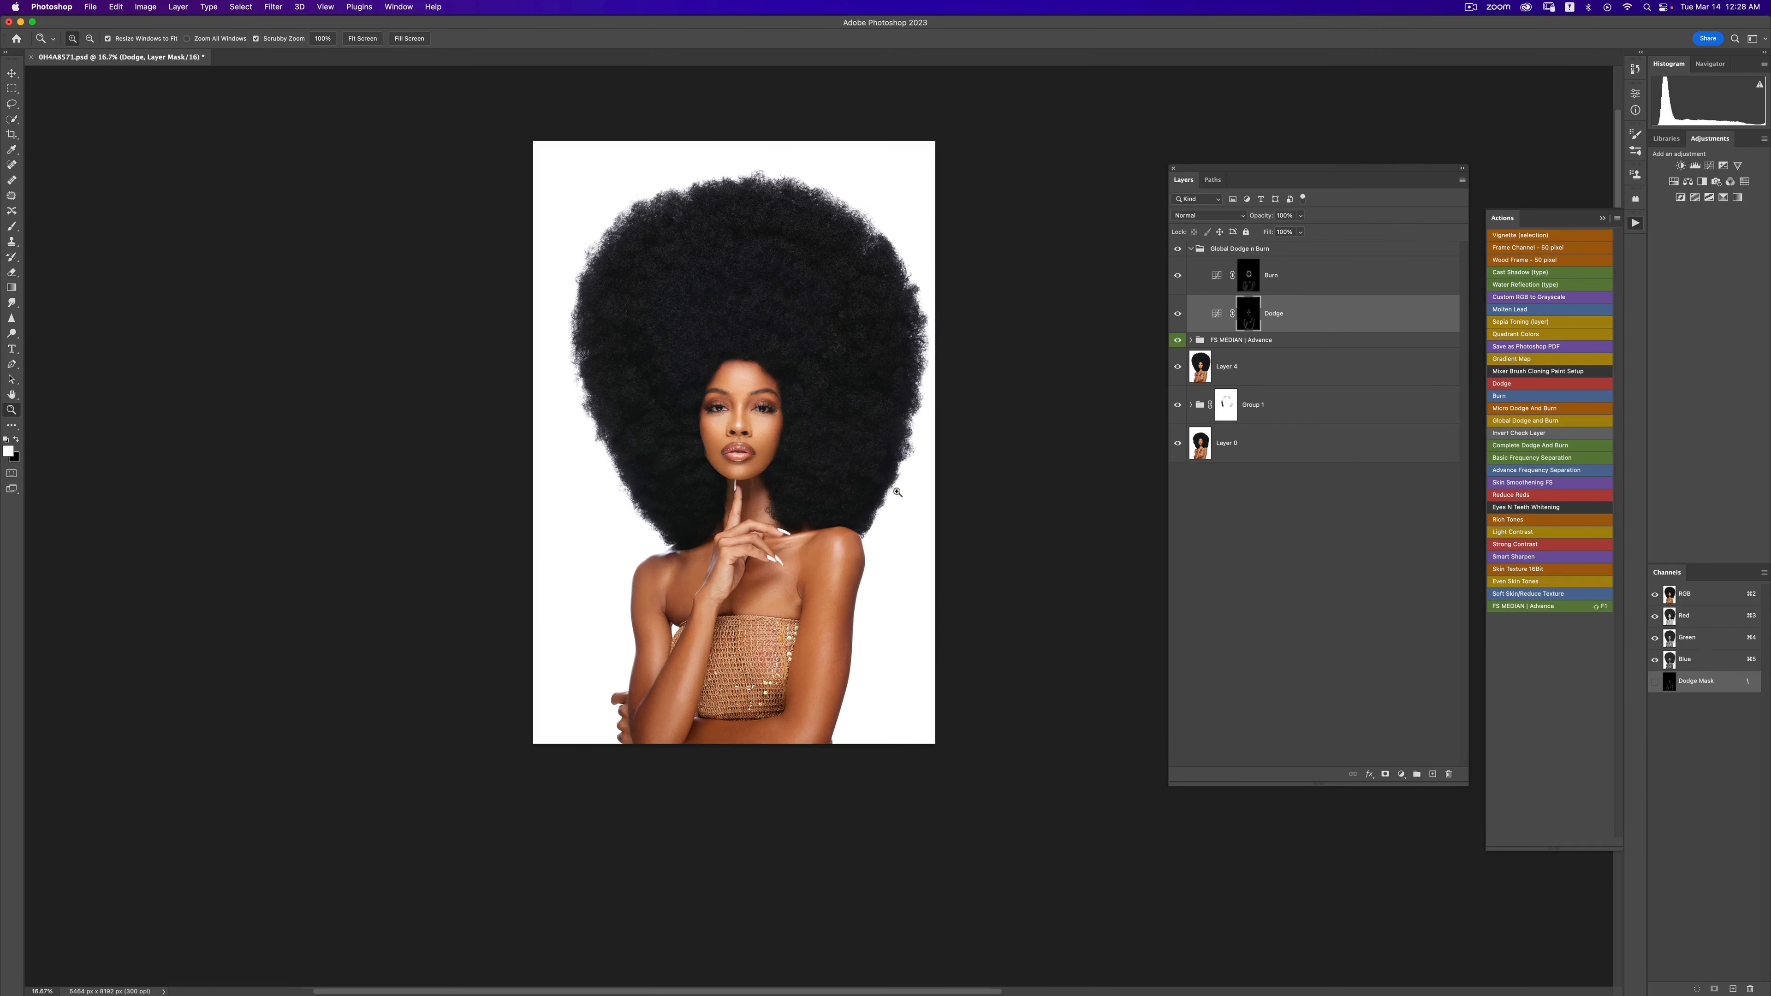
key(b)
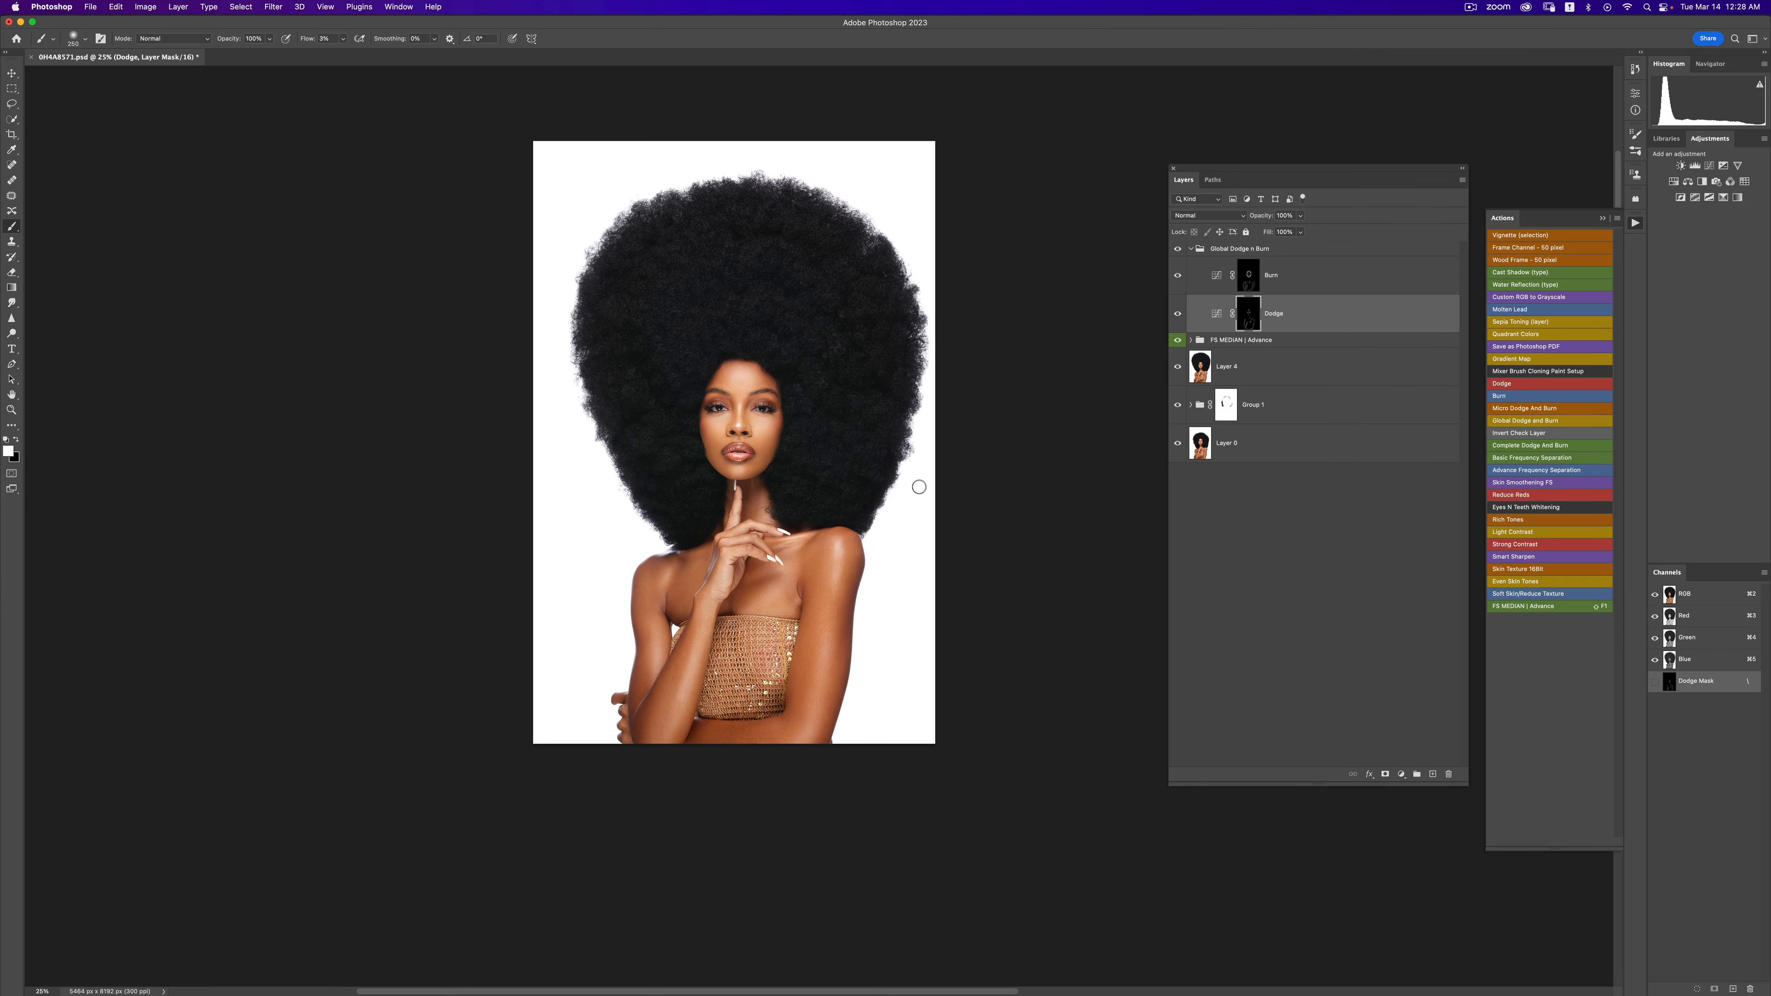
- Collapse the Global Dodge n Burn group, add a Levels adjustment layer above it and preview the shadow clipping
click(1192, 250)
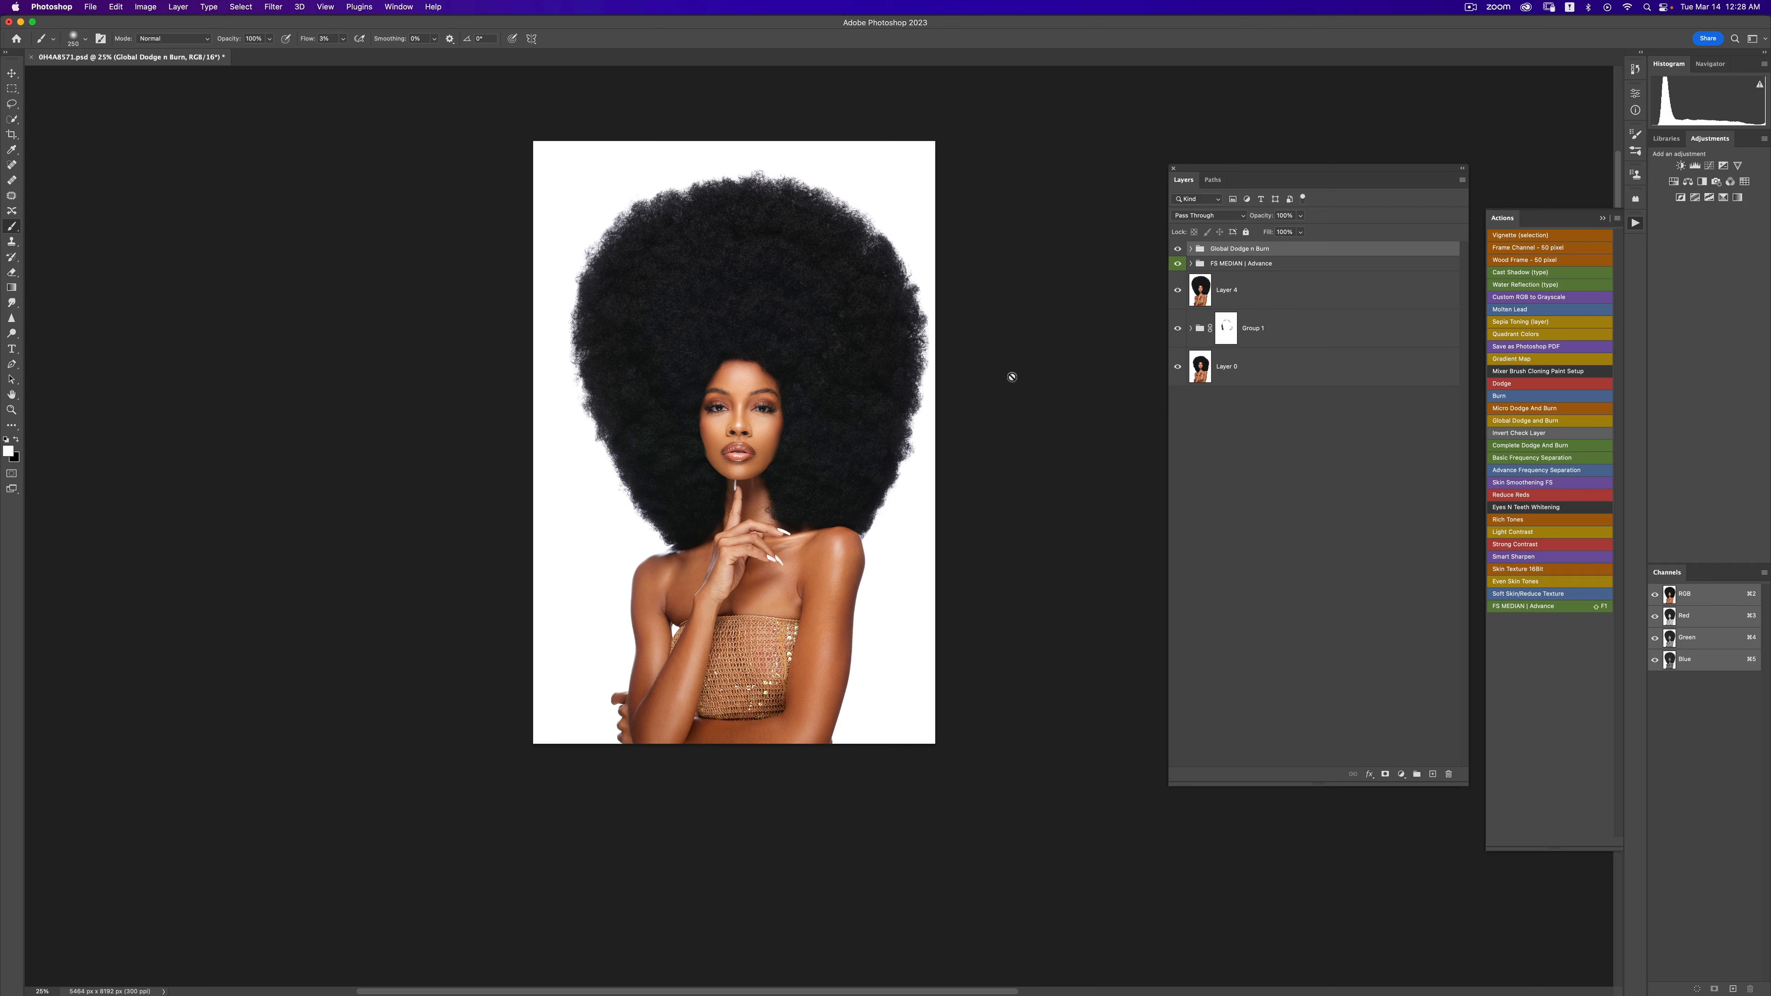
click(1402, 775)
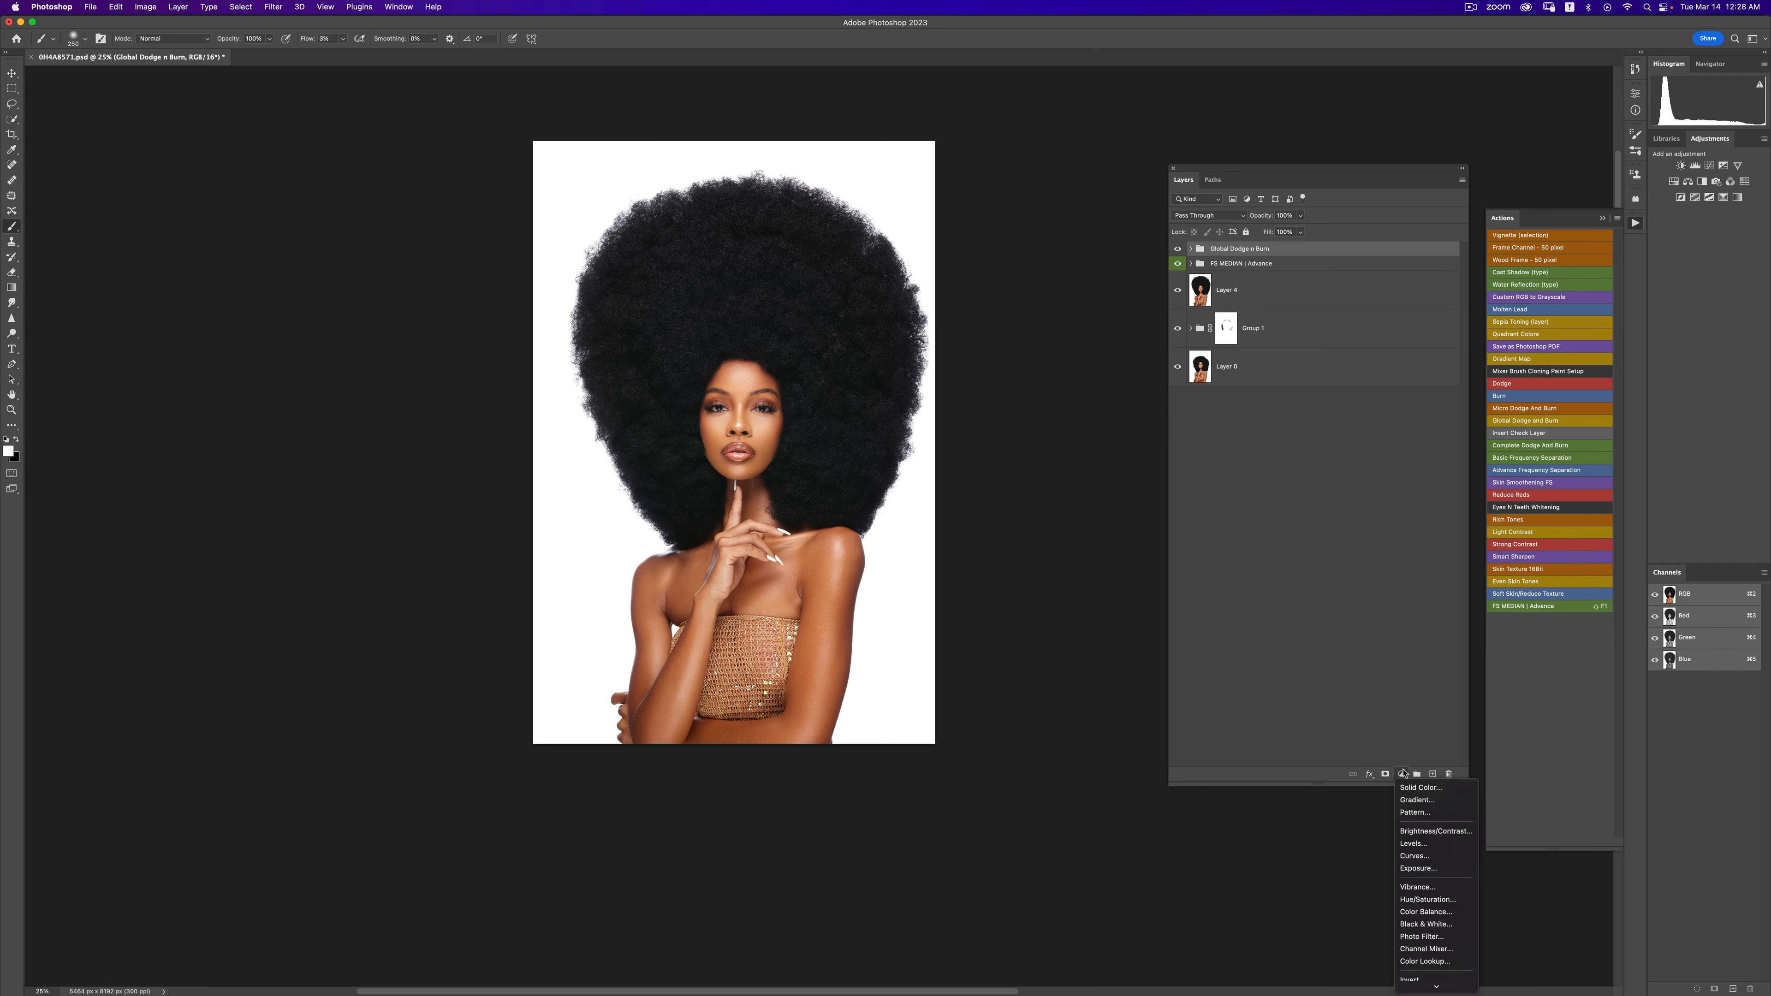
click(1421, 845)
alt+click(1467, 215)
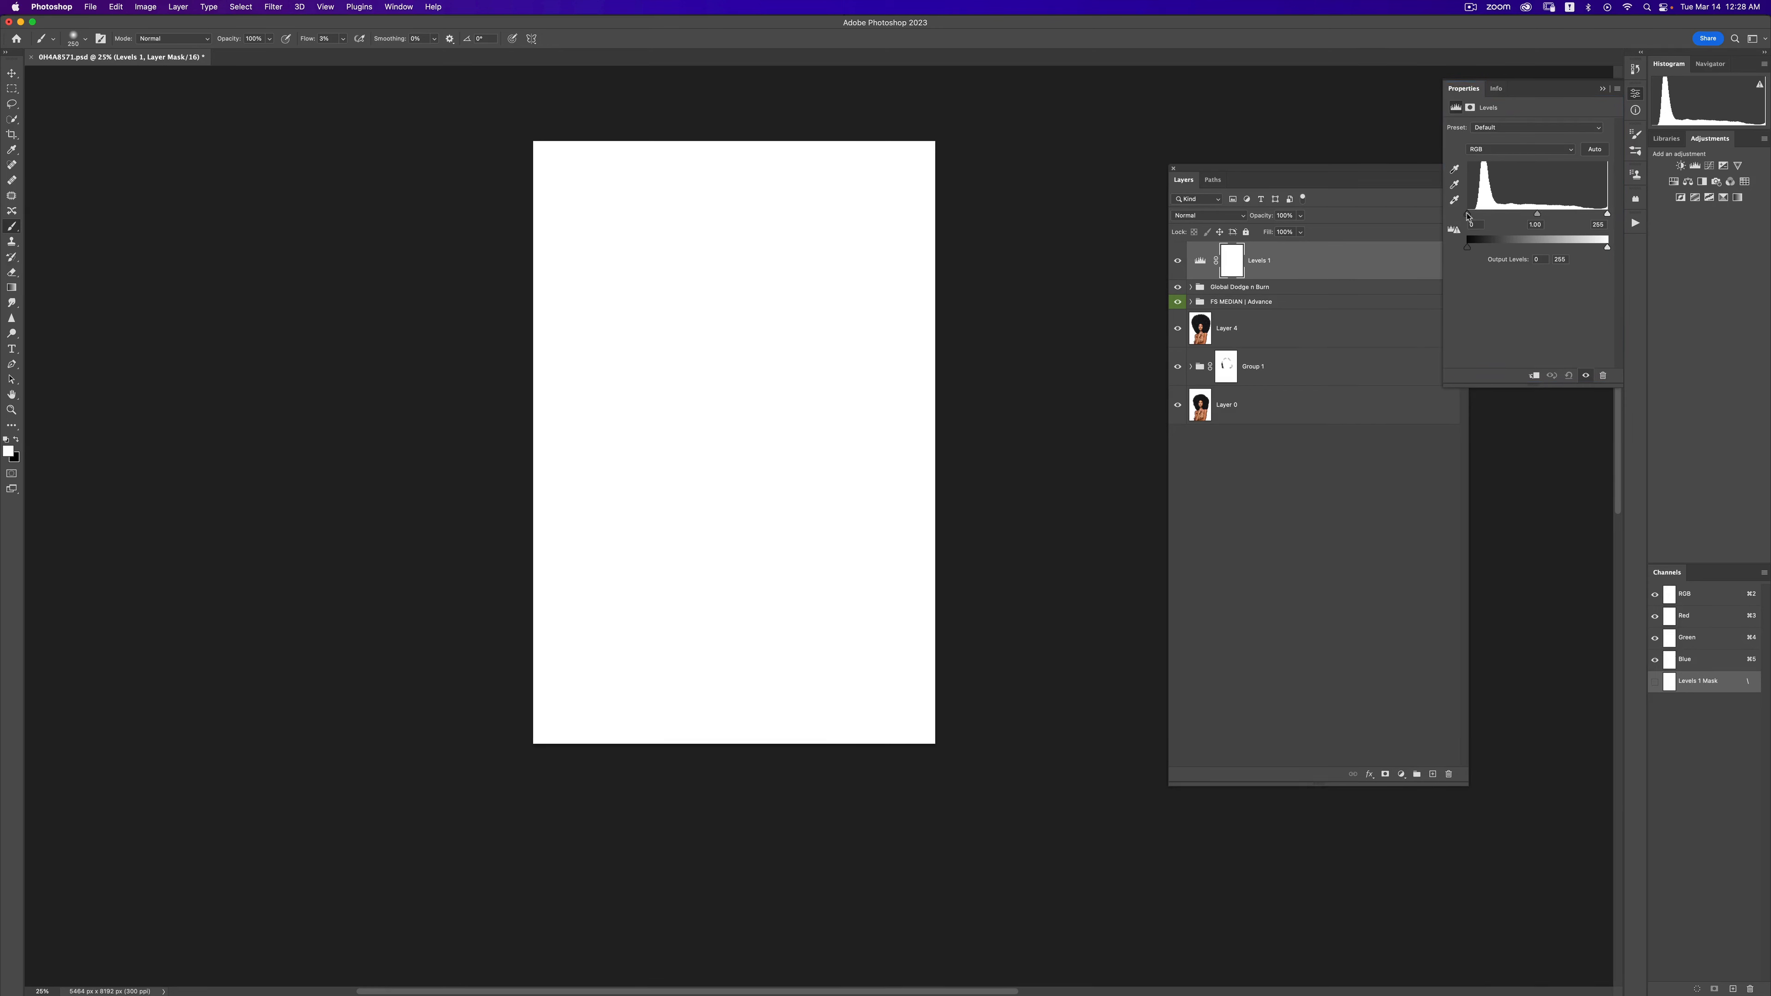
drag(1468, 215, 1463, 222)
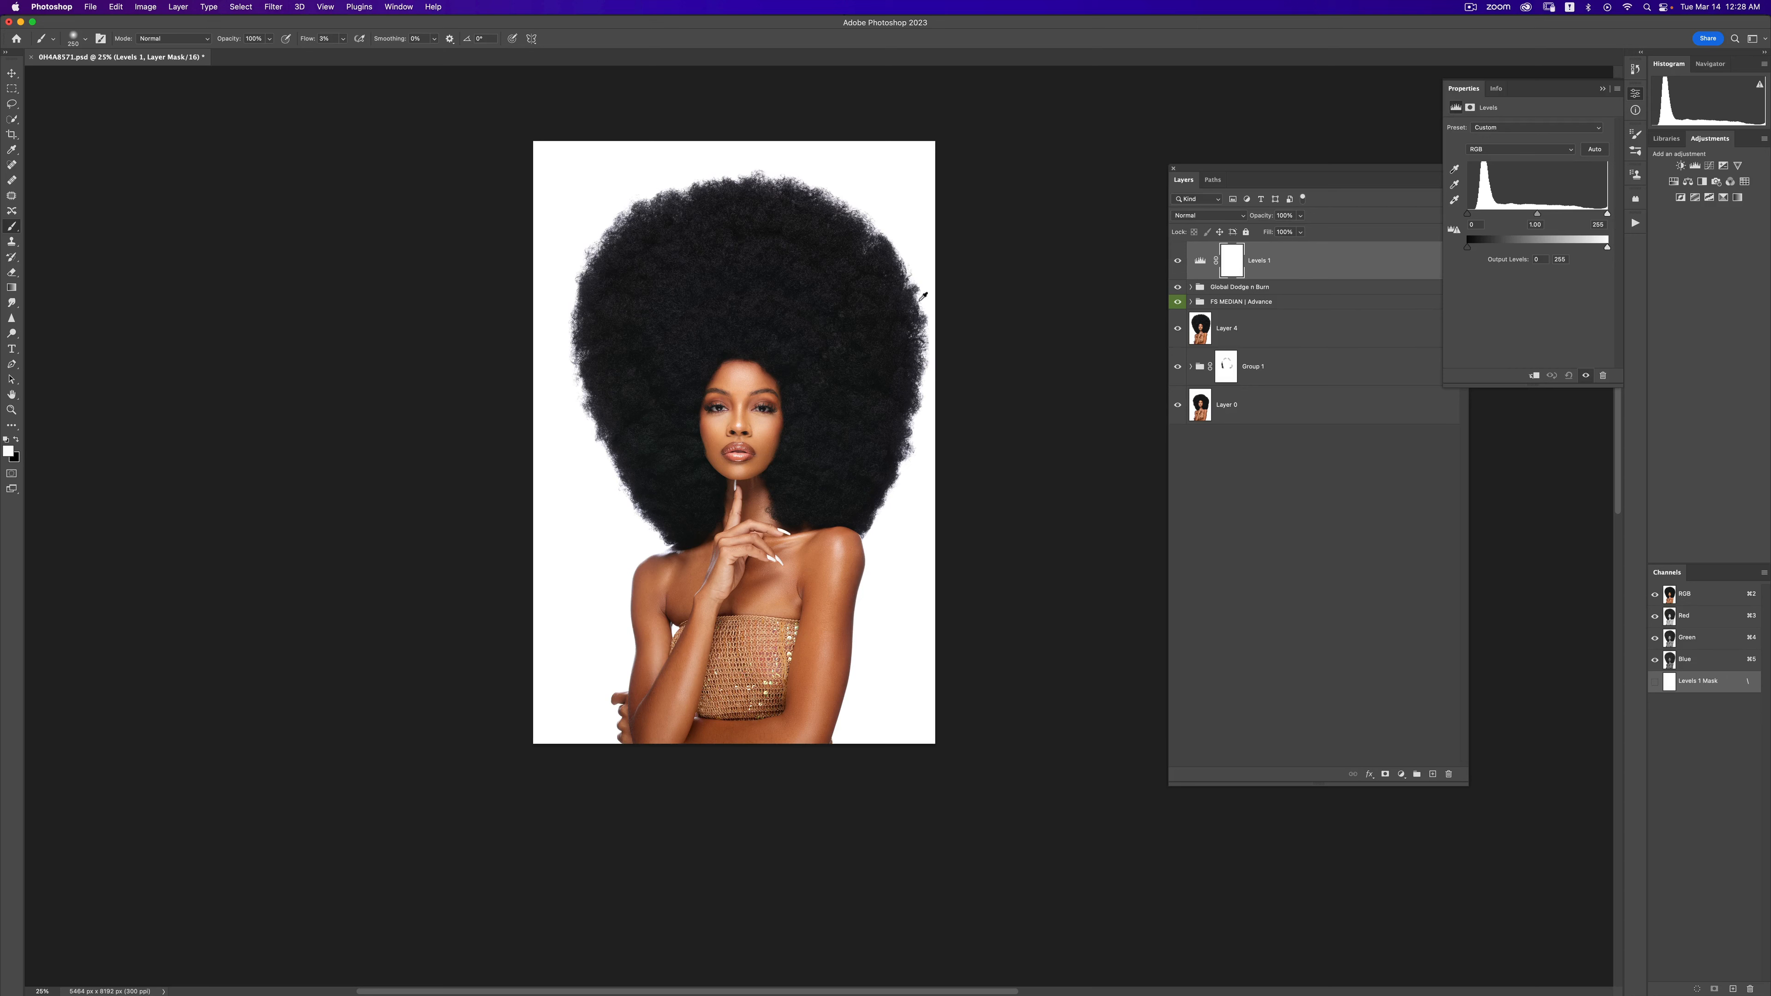
- Raise the Levels black point and slightly lower the white point, and compare the image without the adjustment
mouse_move(1467, 215)
mouse_down()
mouse_move(1452, 224)
mouse_move(1472, 218)
mouse_up()
mouse_move(1474, 214)
mouse_down()
mouse_move(1492, 215)
mouse_move(1474, 216)
mouse_up()
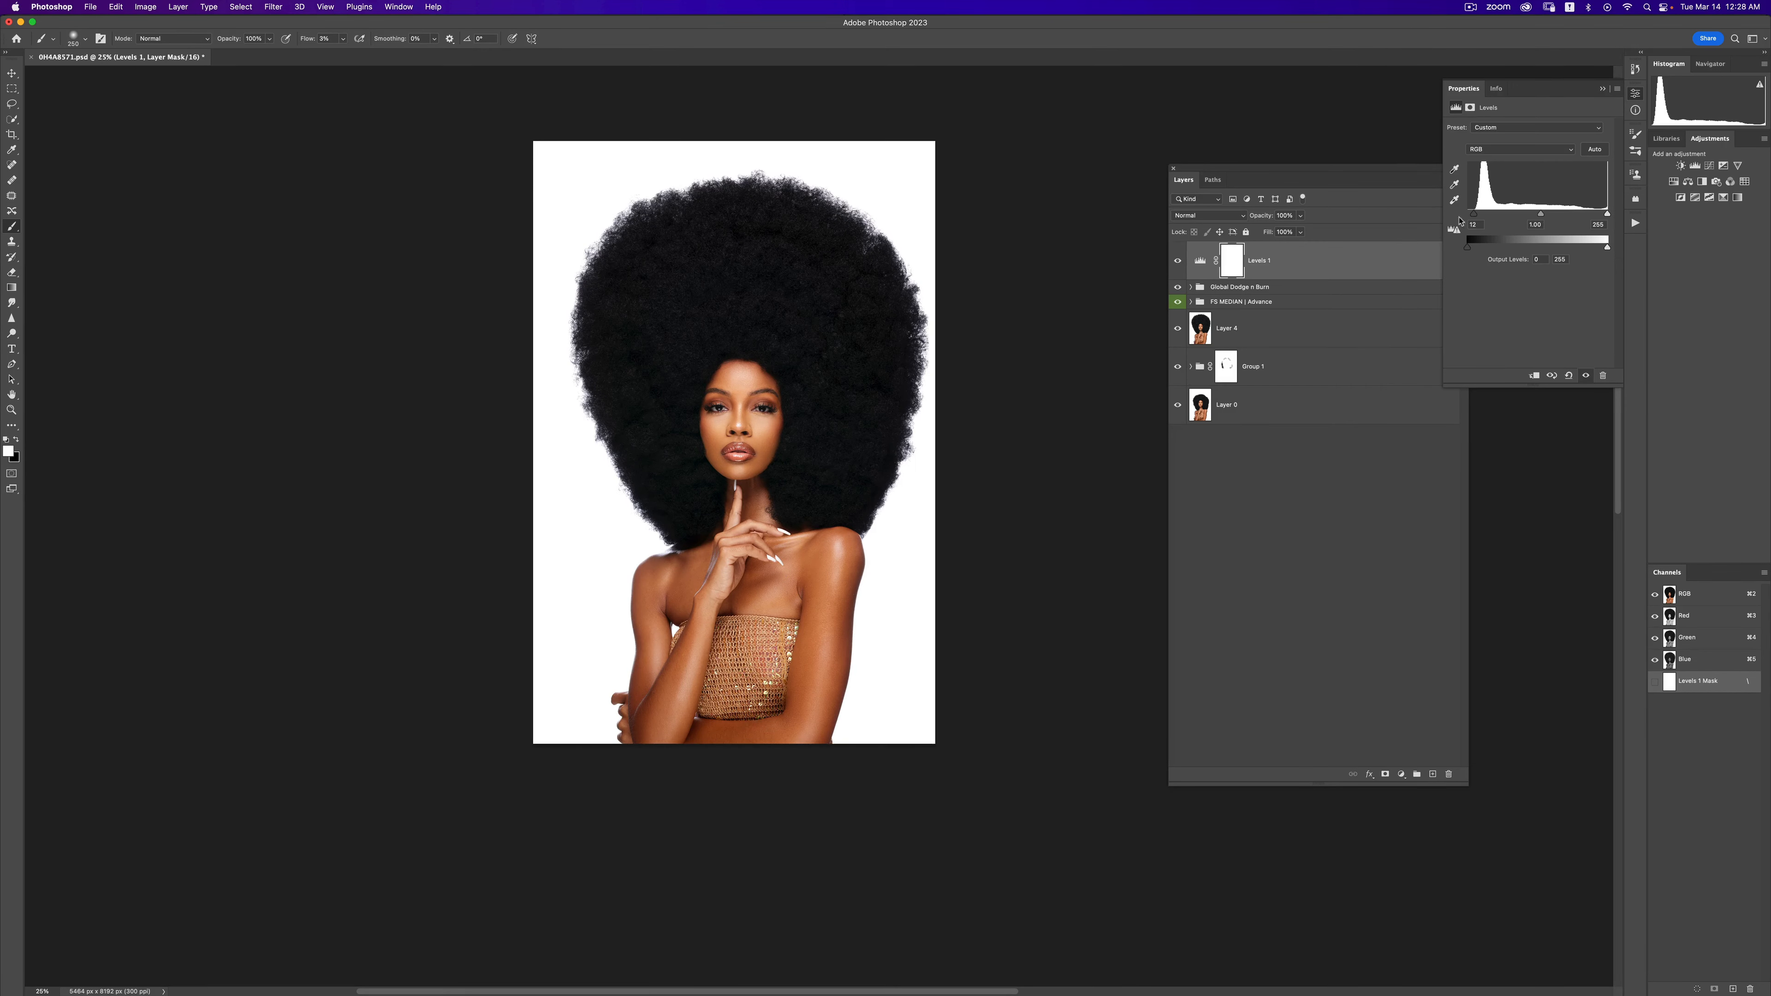
mouse_move(1607, 215)
mouse_down()
mouse_move(1574, 217)
mouse_move(1607, 218)
mouse_up()
drag(1476, 217, 1475, 218)
click(1179, 263)
click(1178, 261)
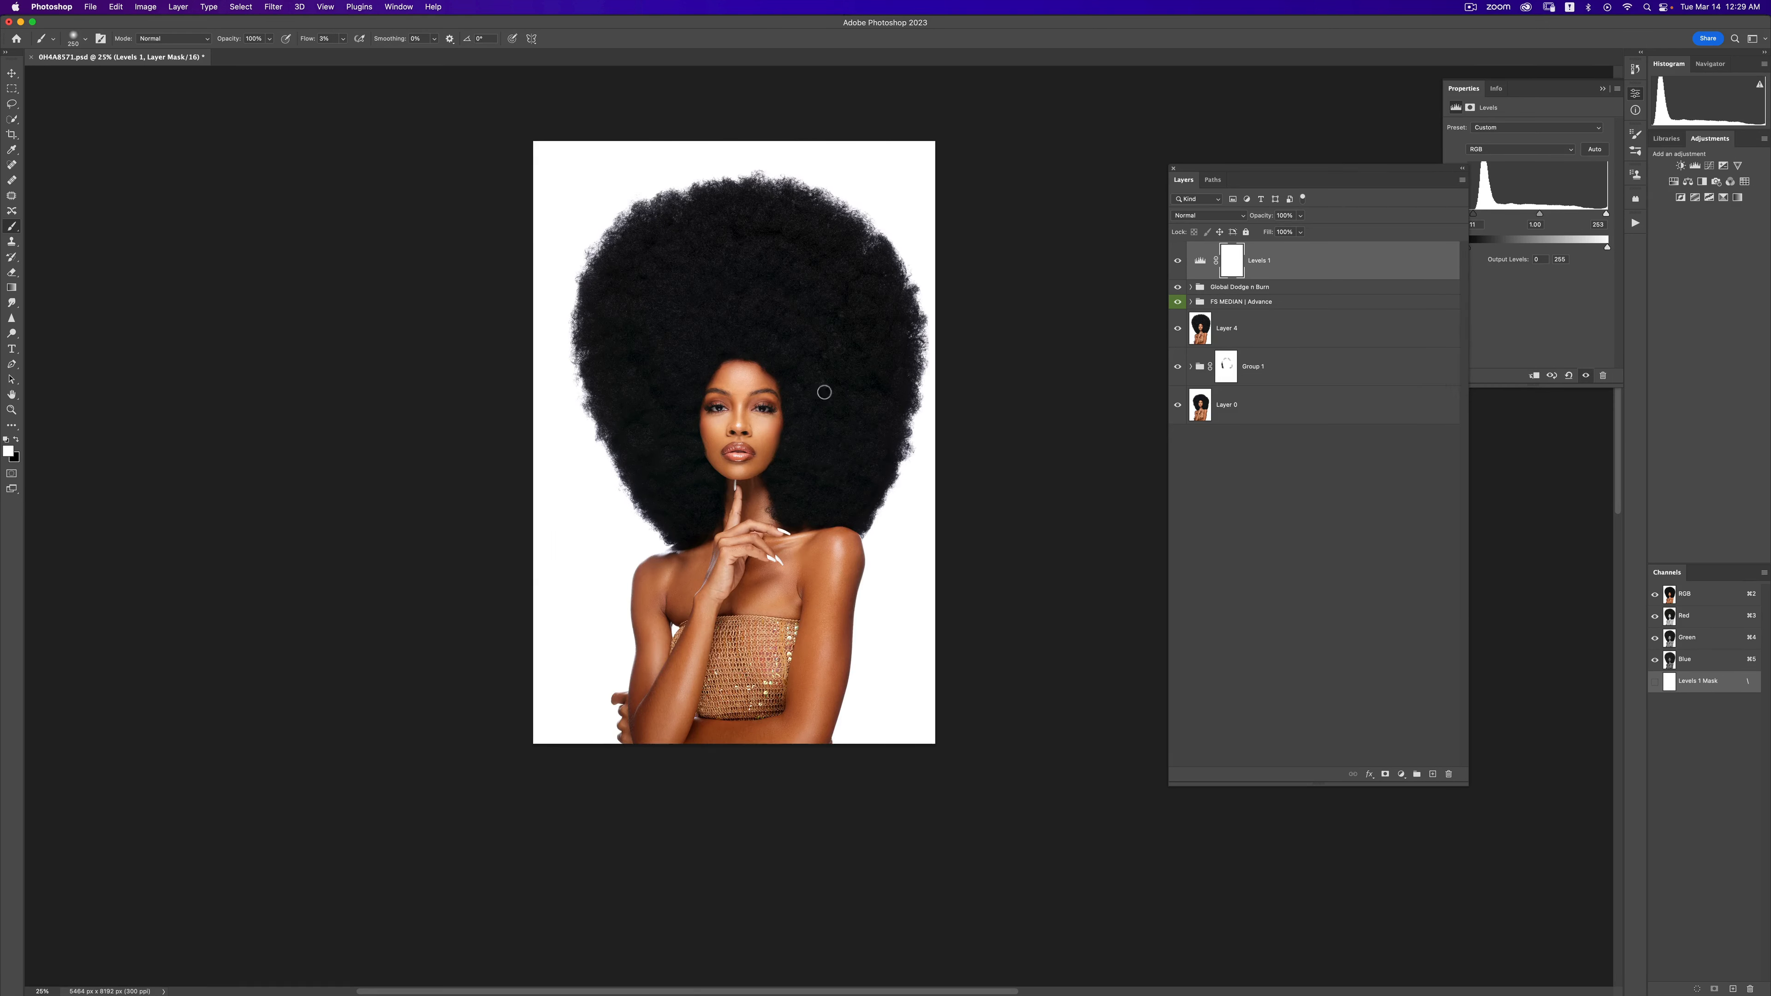
- Examine the contrast of the portrait at several magnifications and compare it with the original Layer 0
key(z)
alt+click(810, 403)
click(828, 464)
click(829, 464)
click(829, 464)
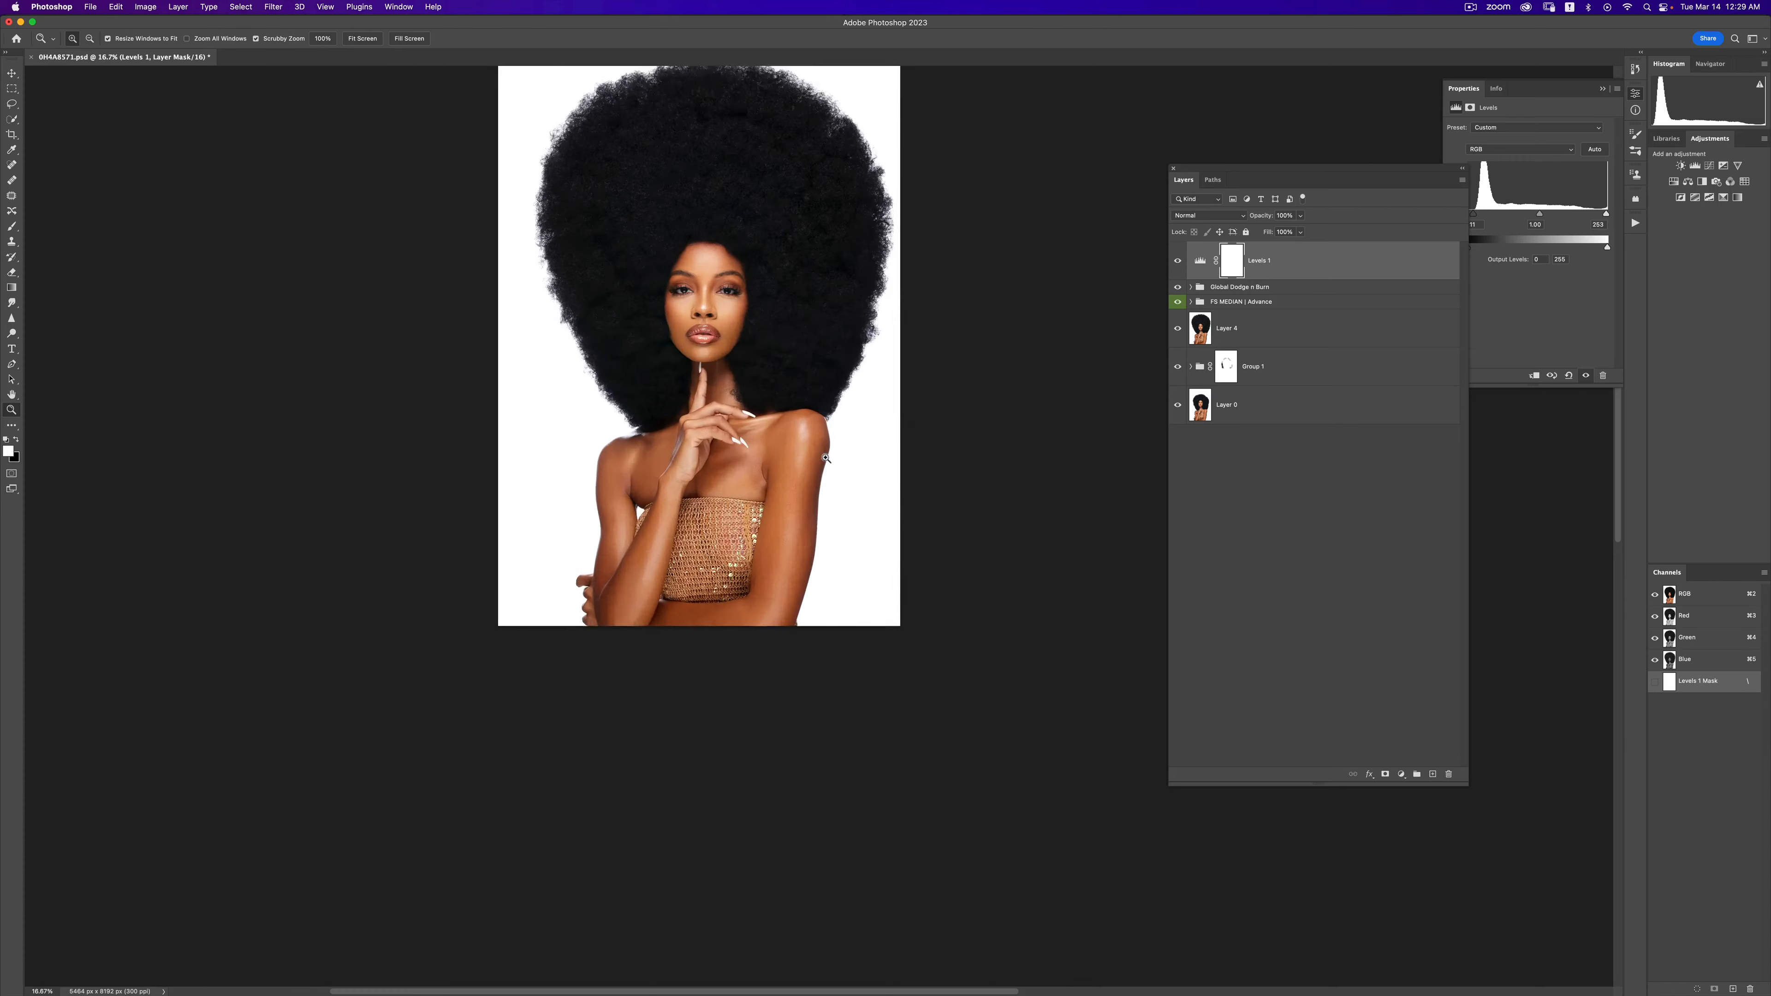
click(829, 464)
alt+click(823, 382)
key(b)
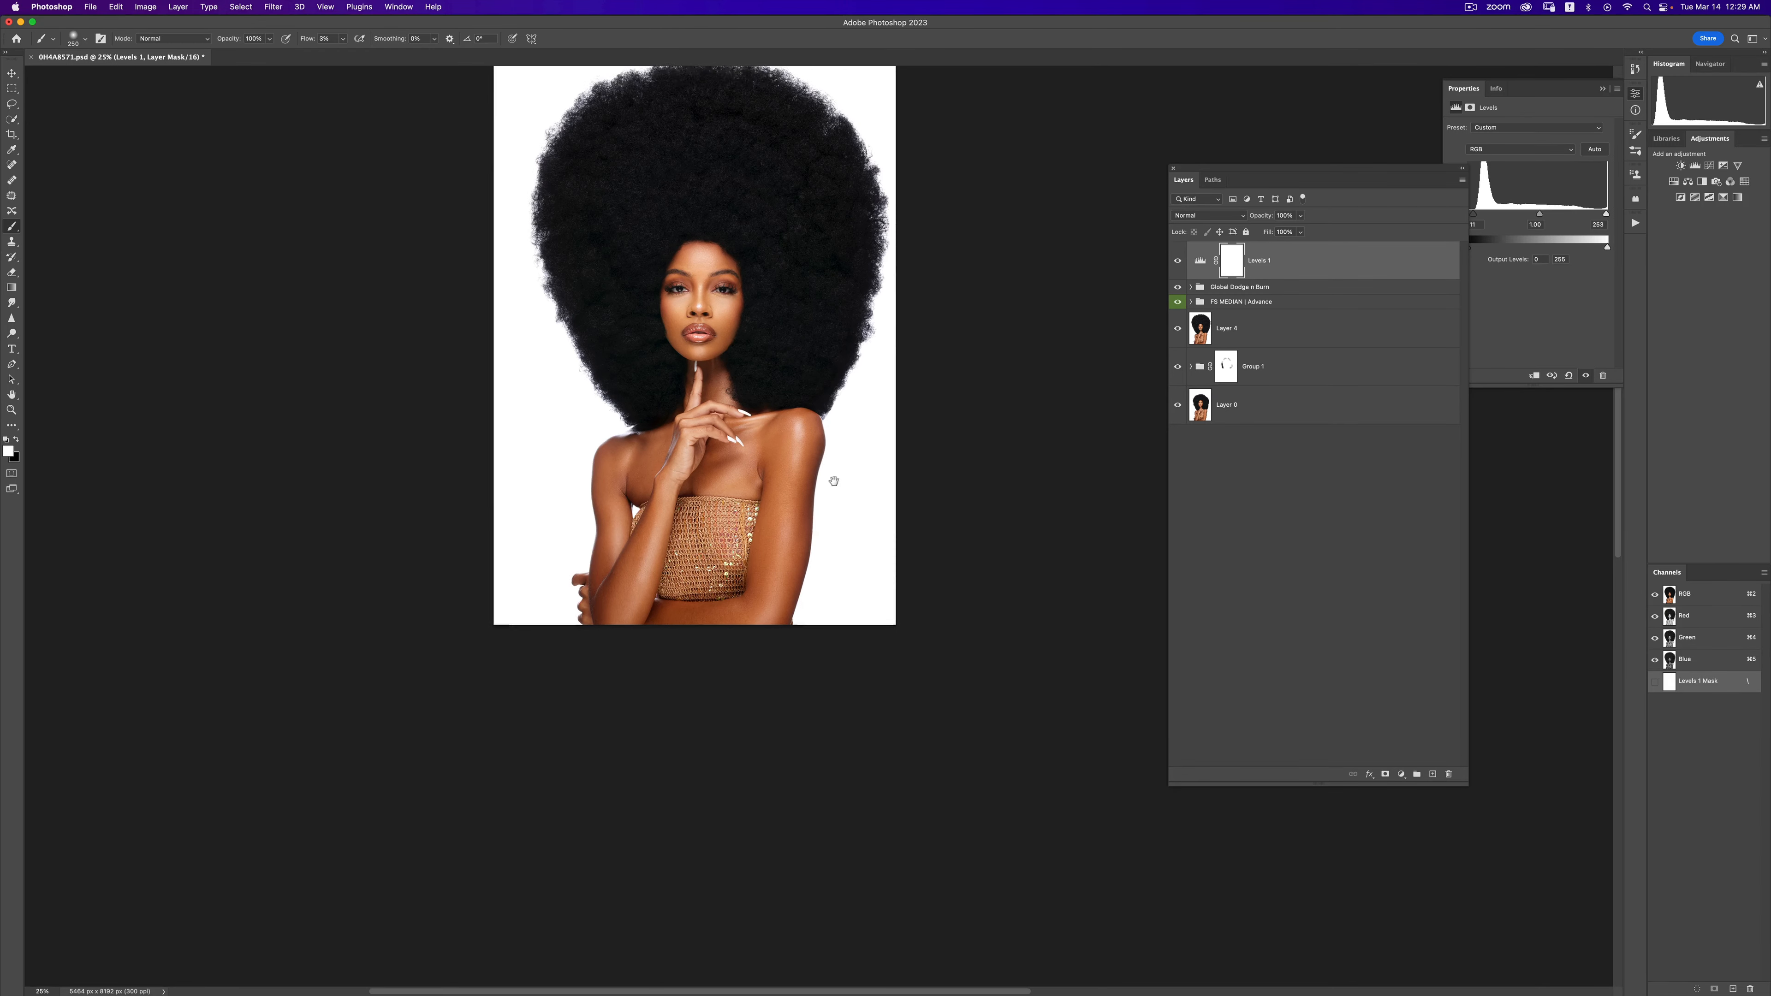
key(z)
click(817, 413)
click(818, 414)
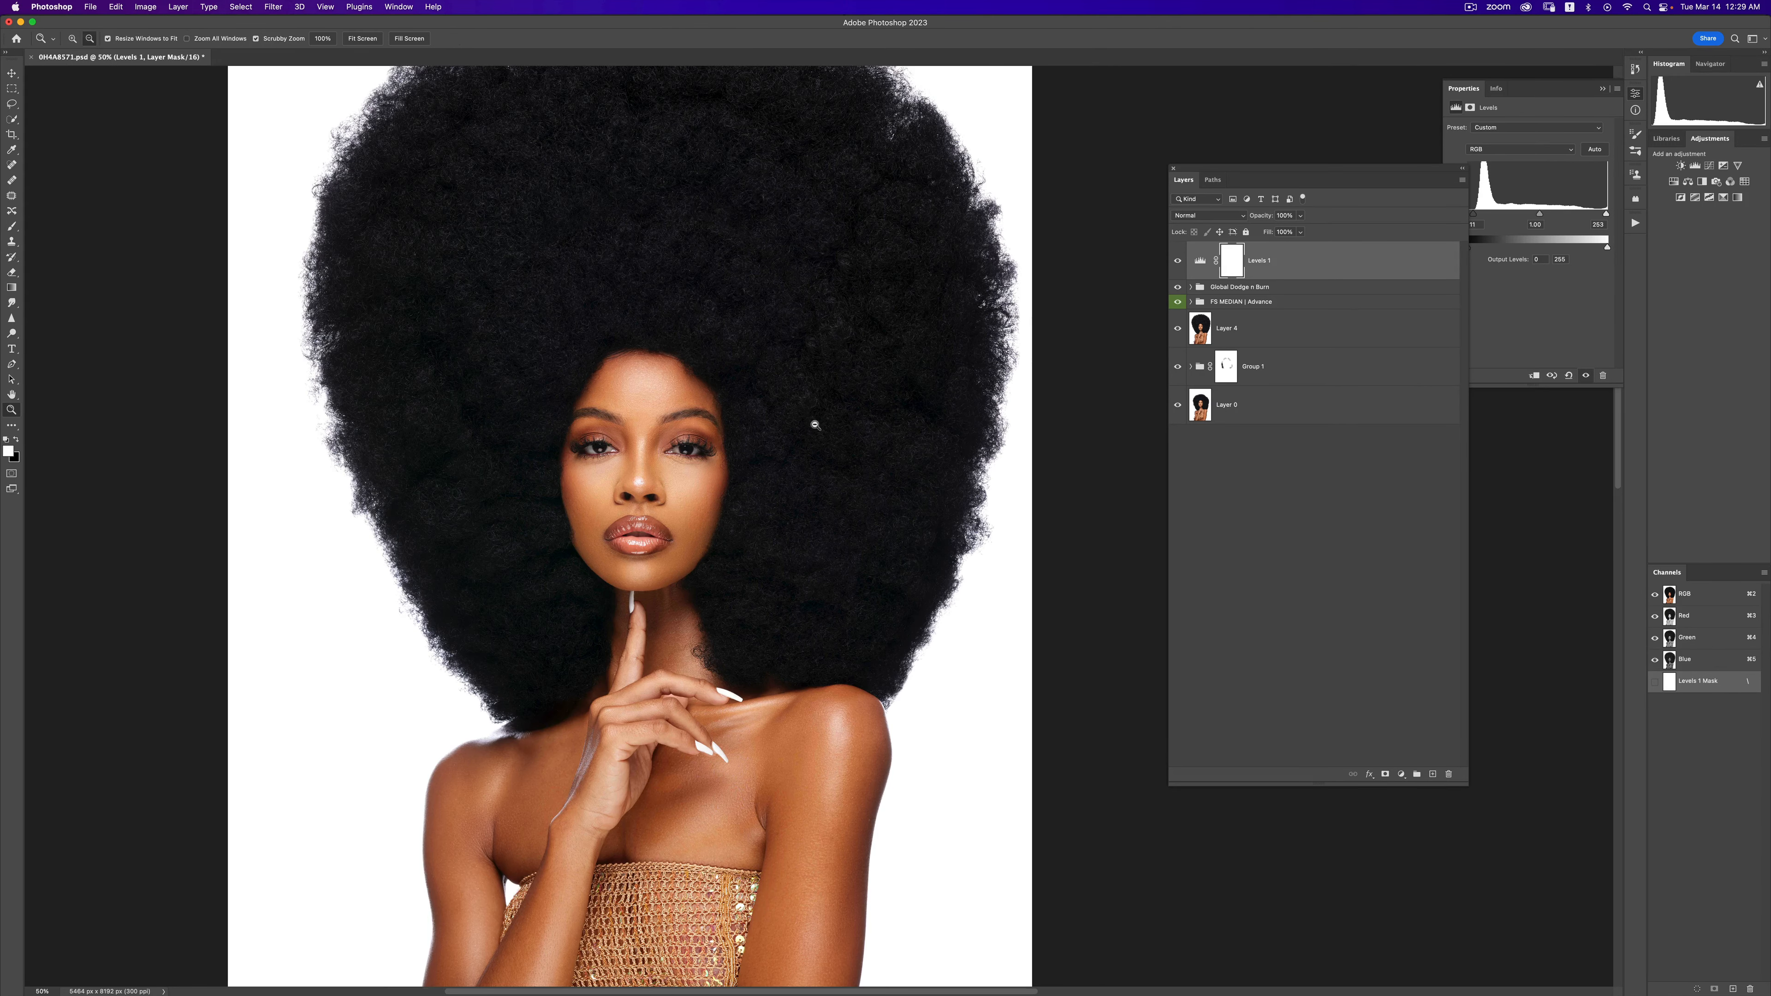
alt+click(816, 423)
alt+click(816, 423)
key(b)
drag(826, 423, 862, 404)
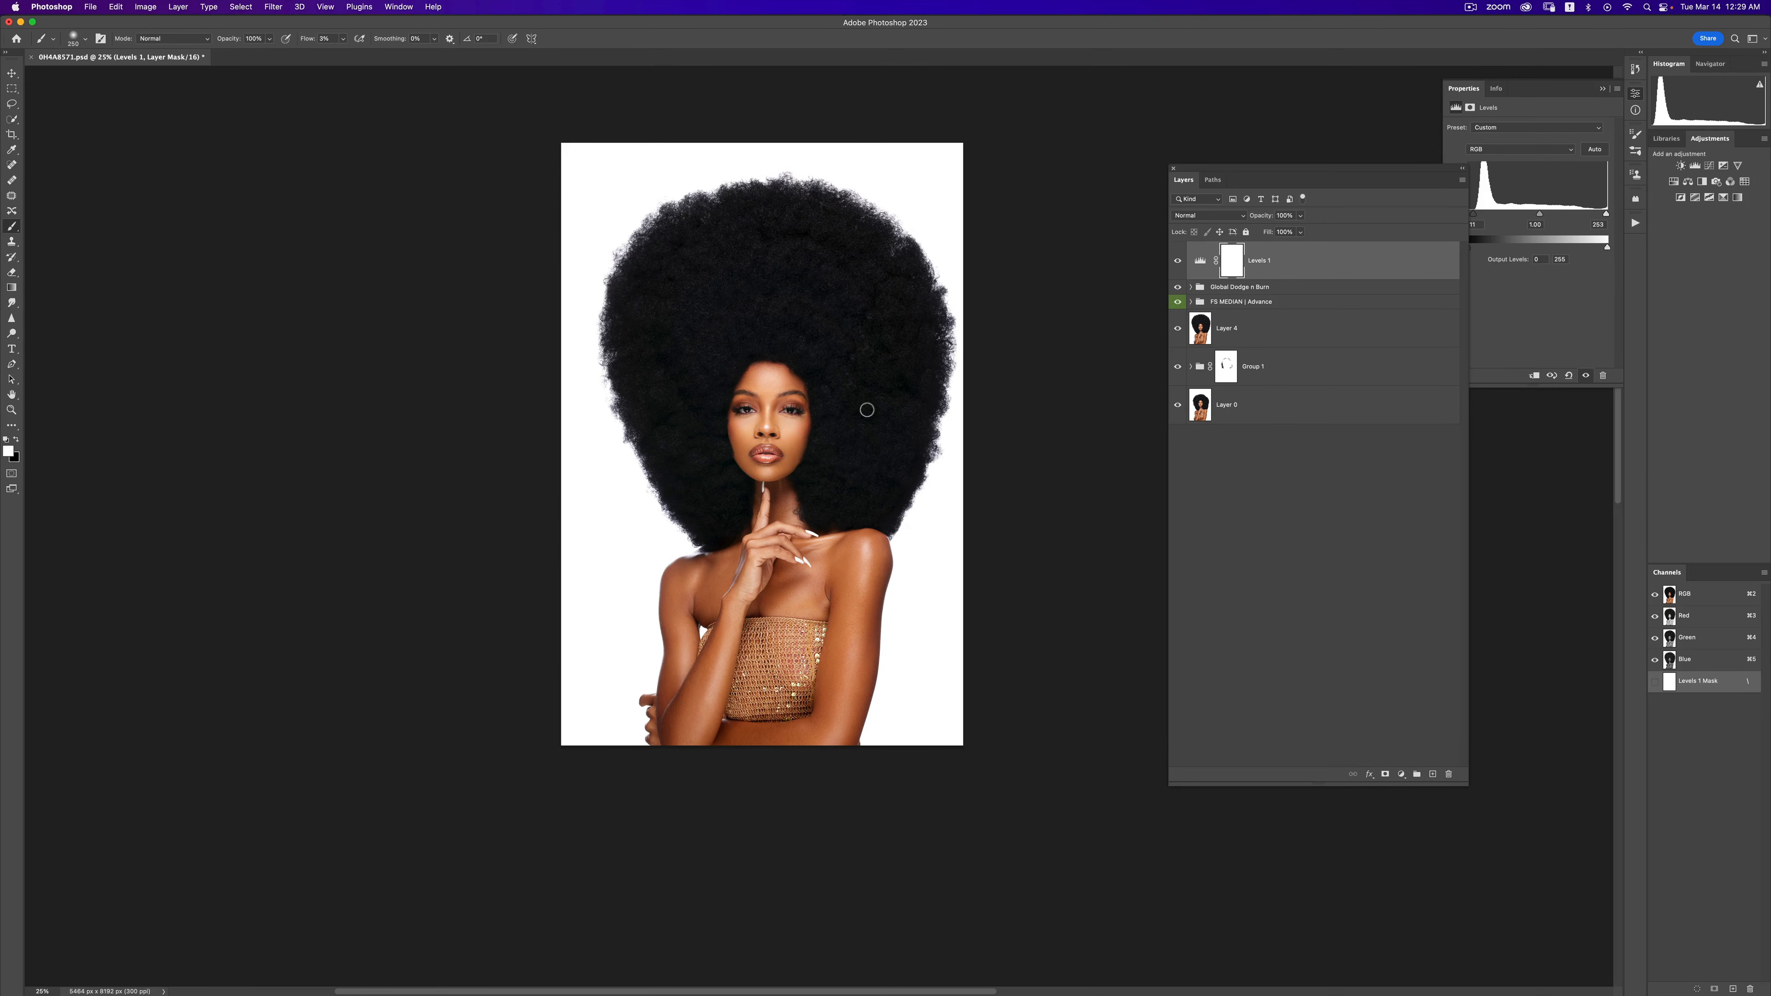
key(z)
click(851, 419)
alt+click(853, 423)
key(b)
scroll(858, 412, down, 2)
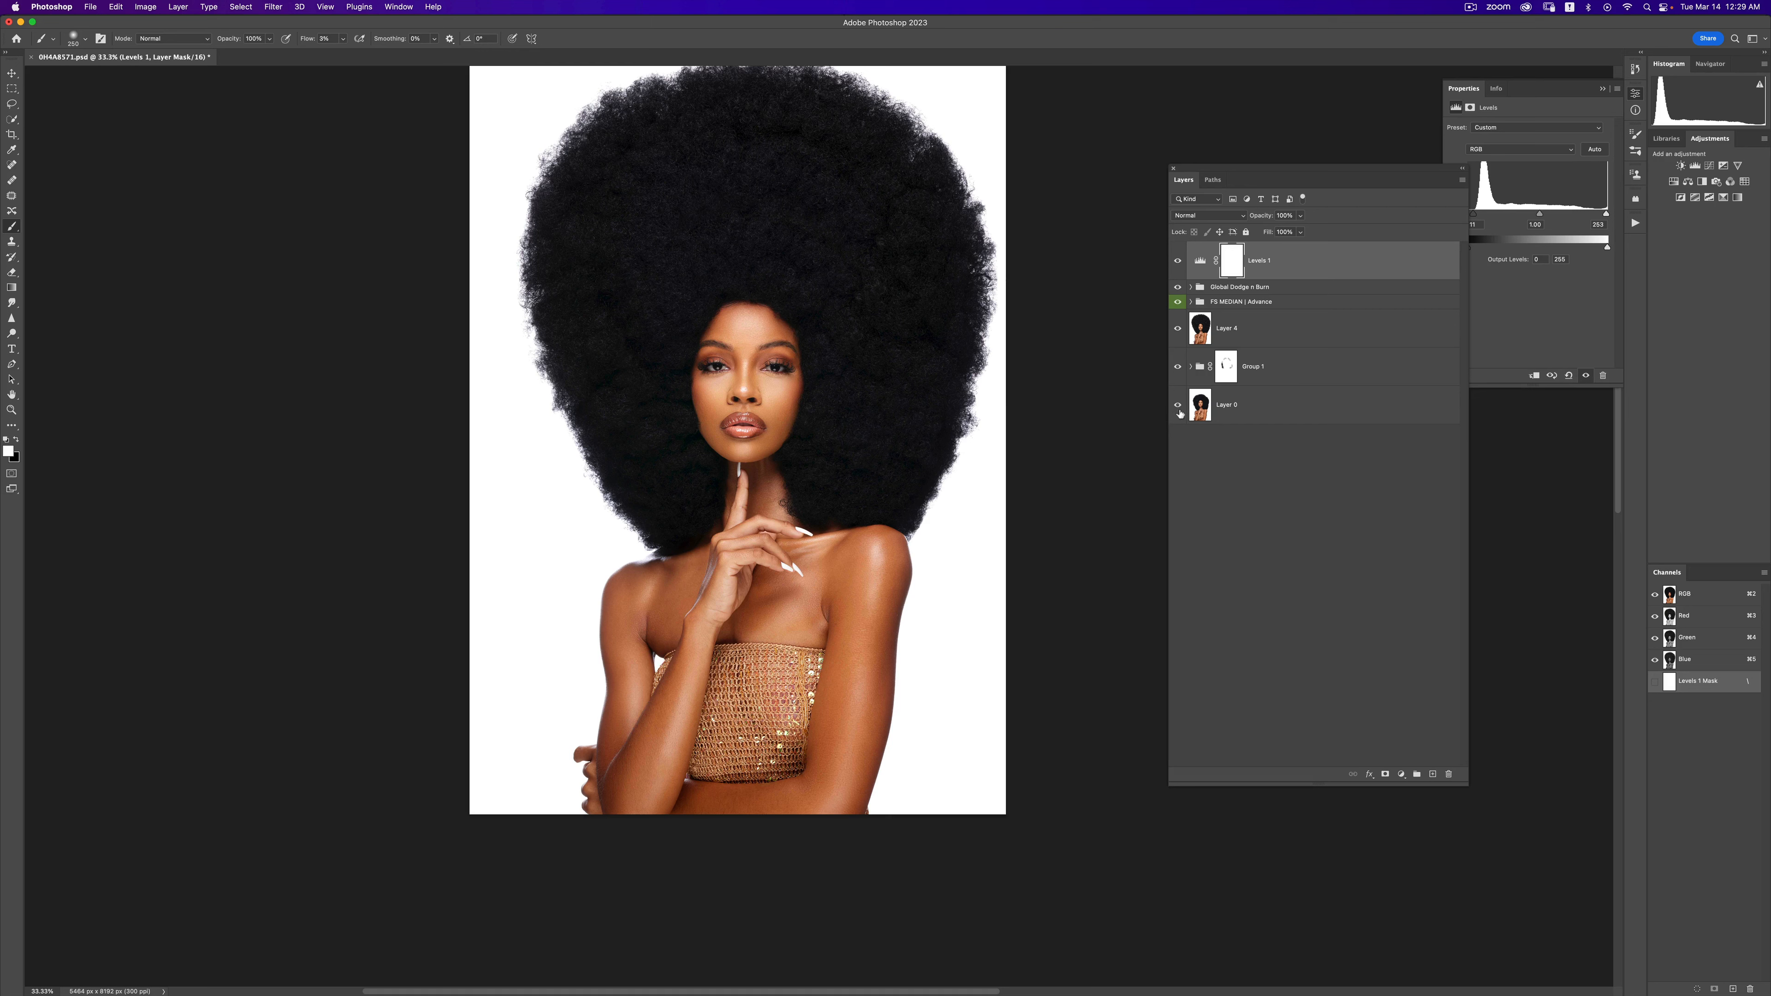
alt+click(1180, 413)
alt+click(1180, 414)
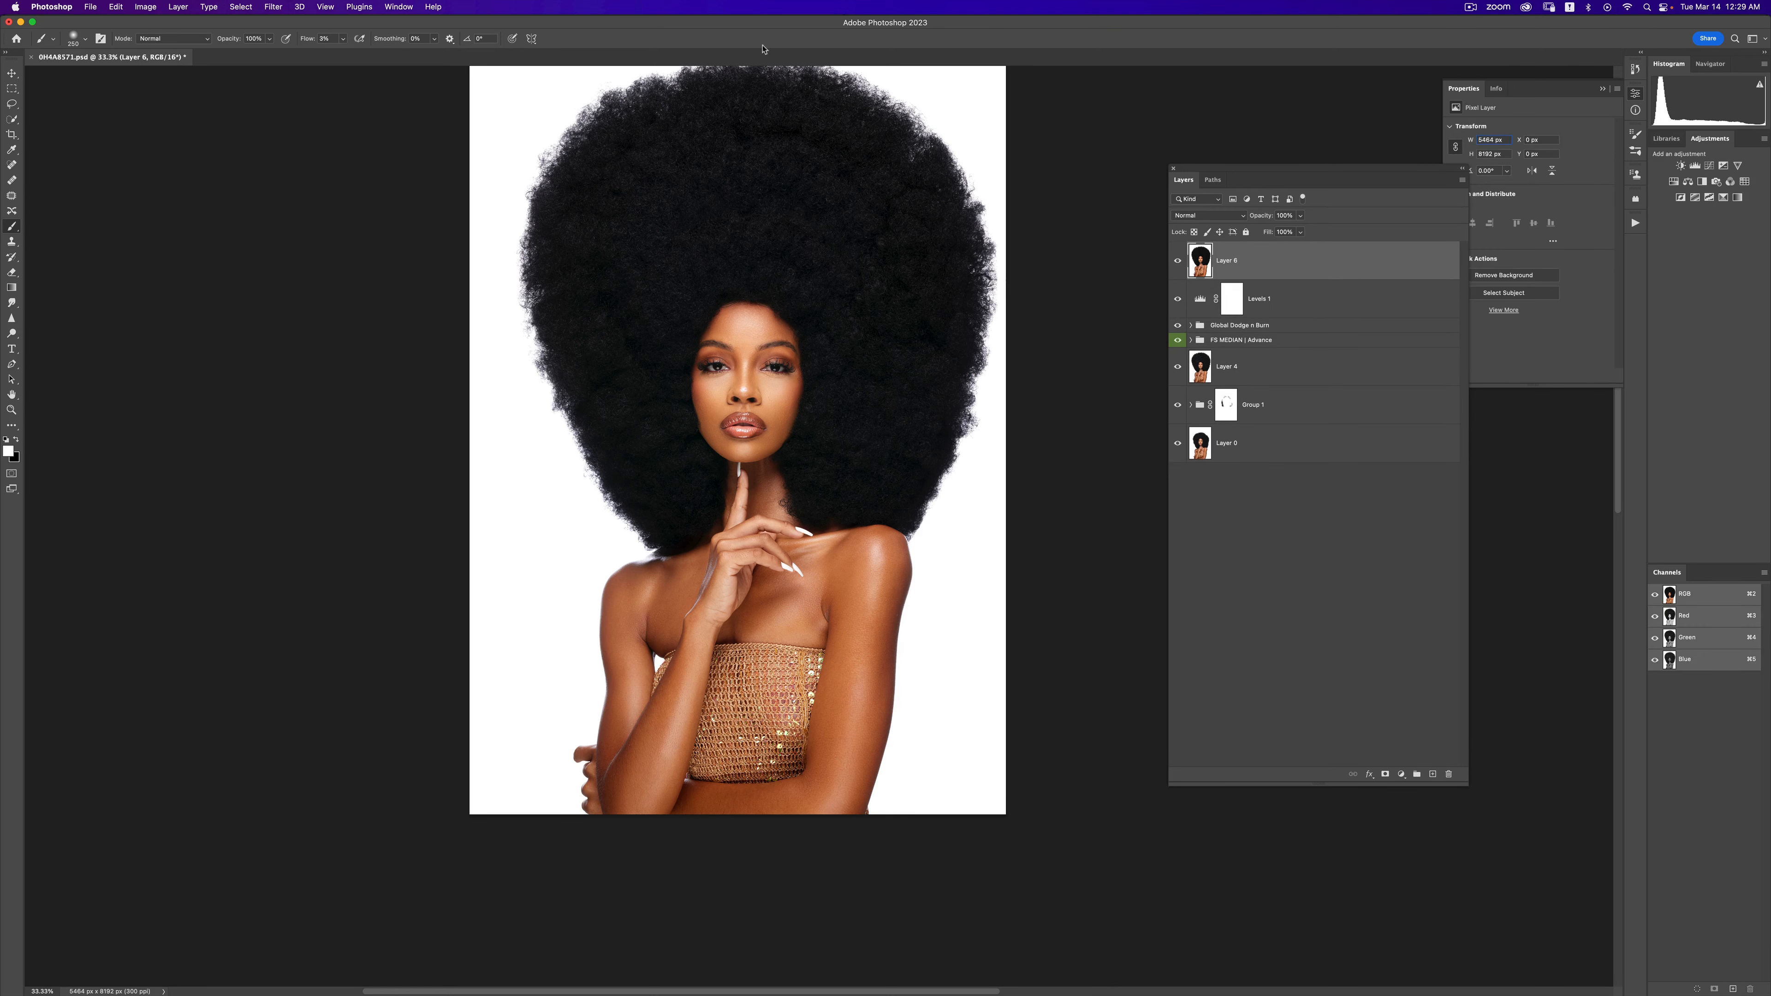
- Stamp all visible layers into a new top layer and open it in the Liquify filter
click(273, 7)
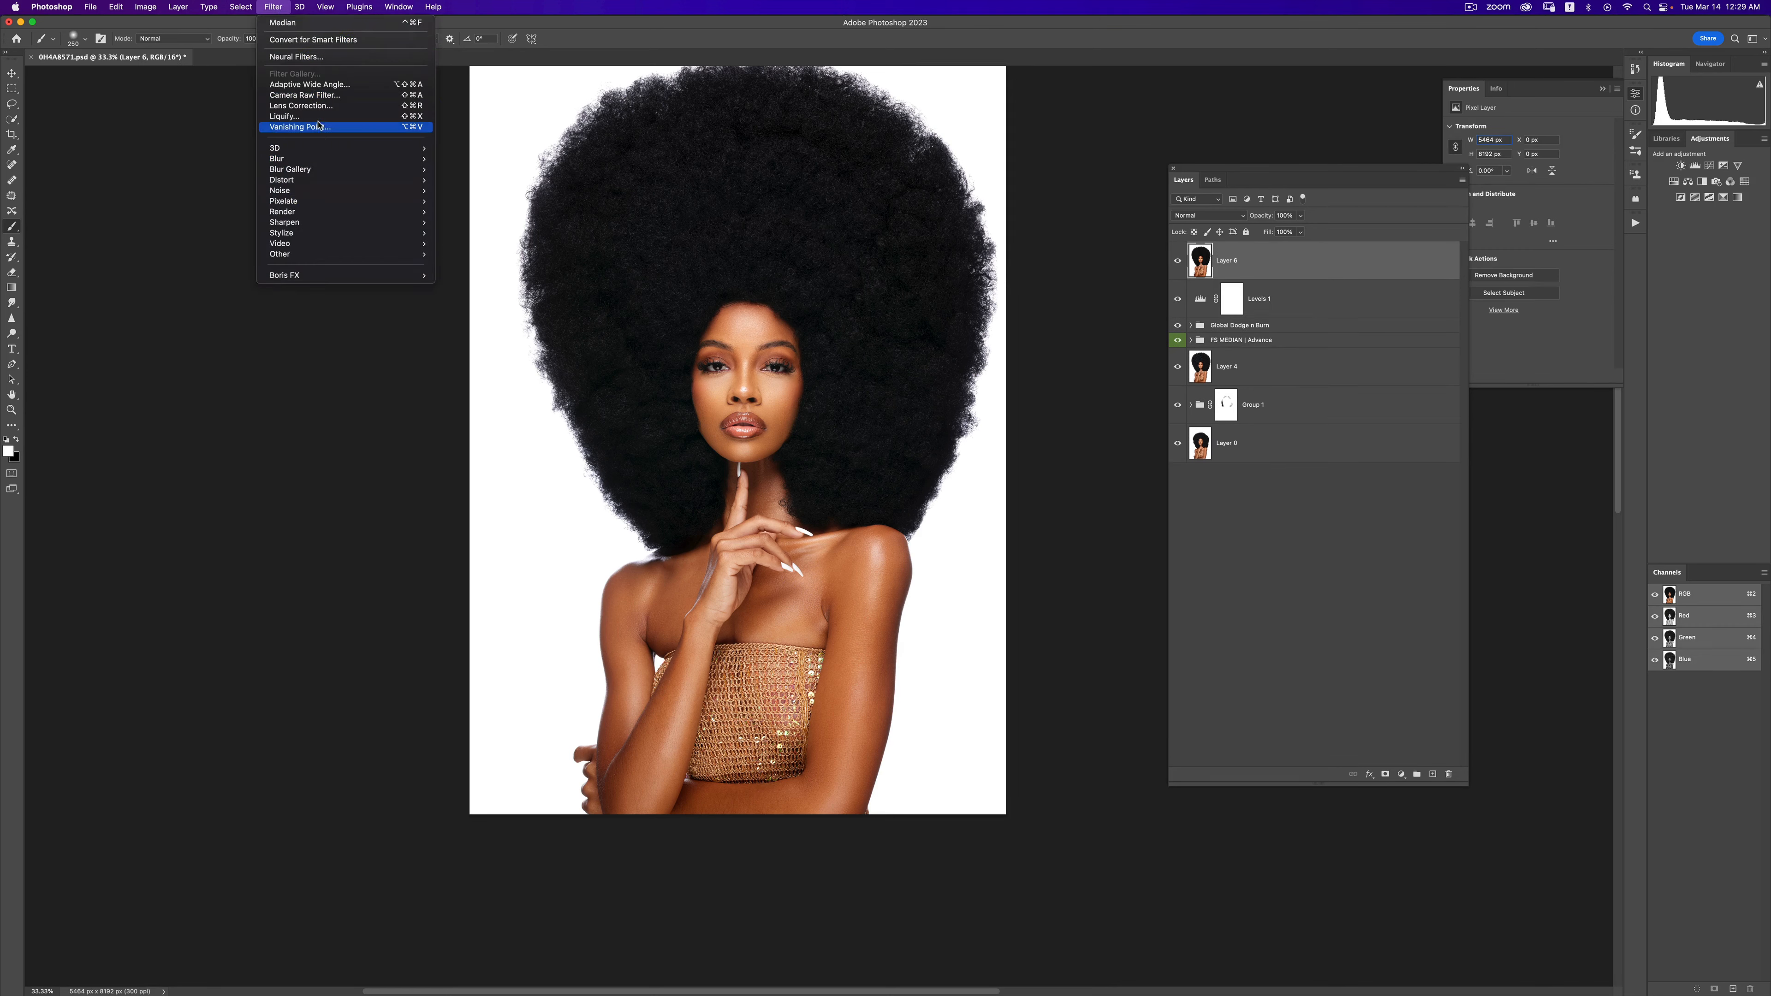
click(318, 119)
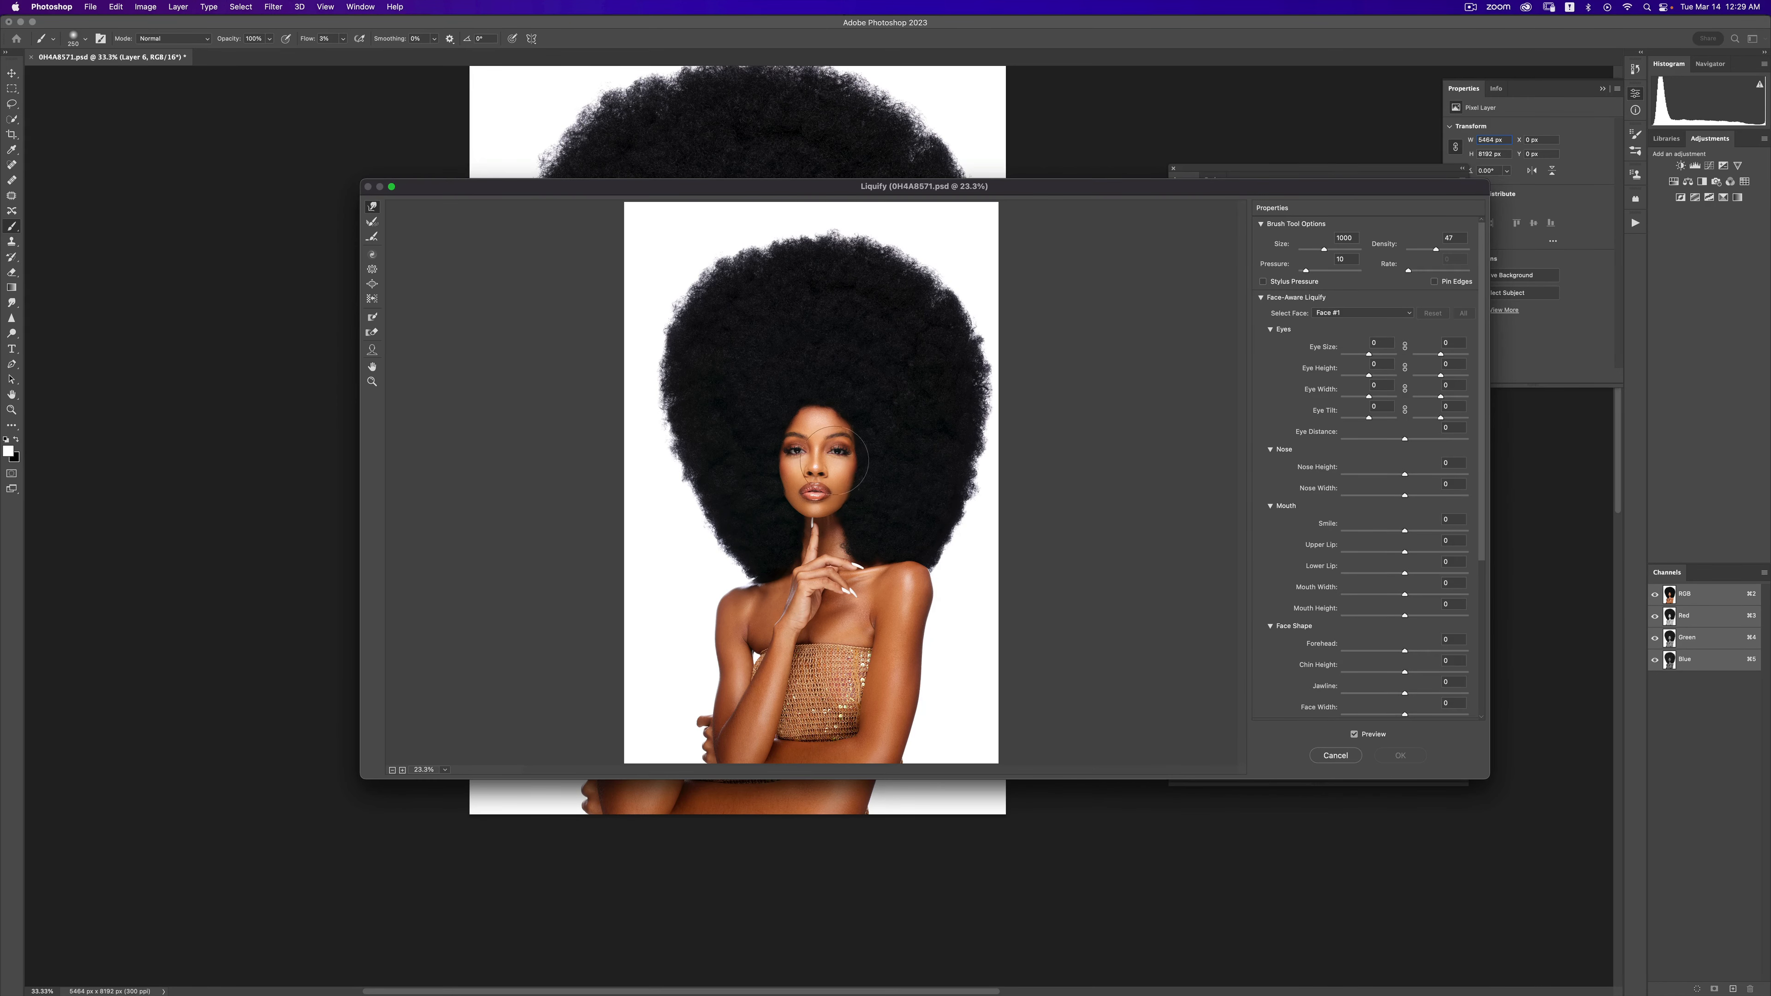
key(super+plus)
key(super+plus)
key(super+plus)
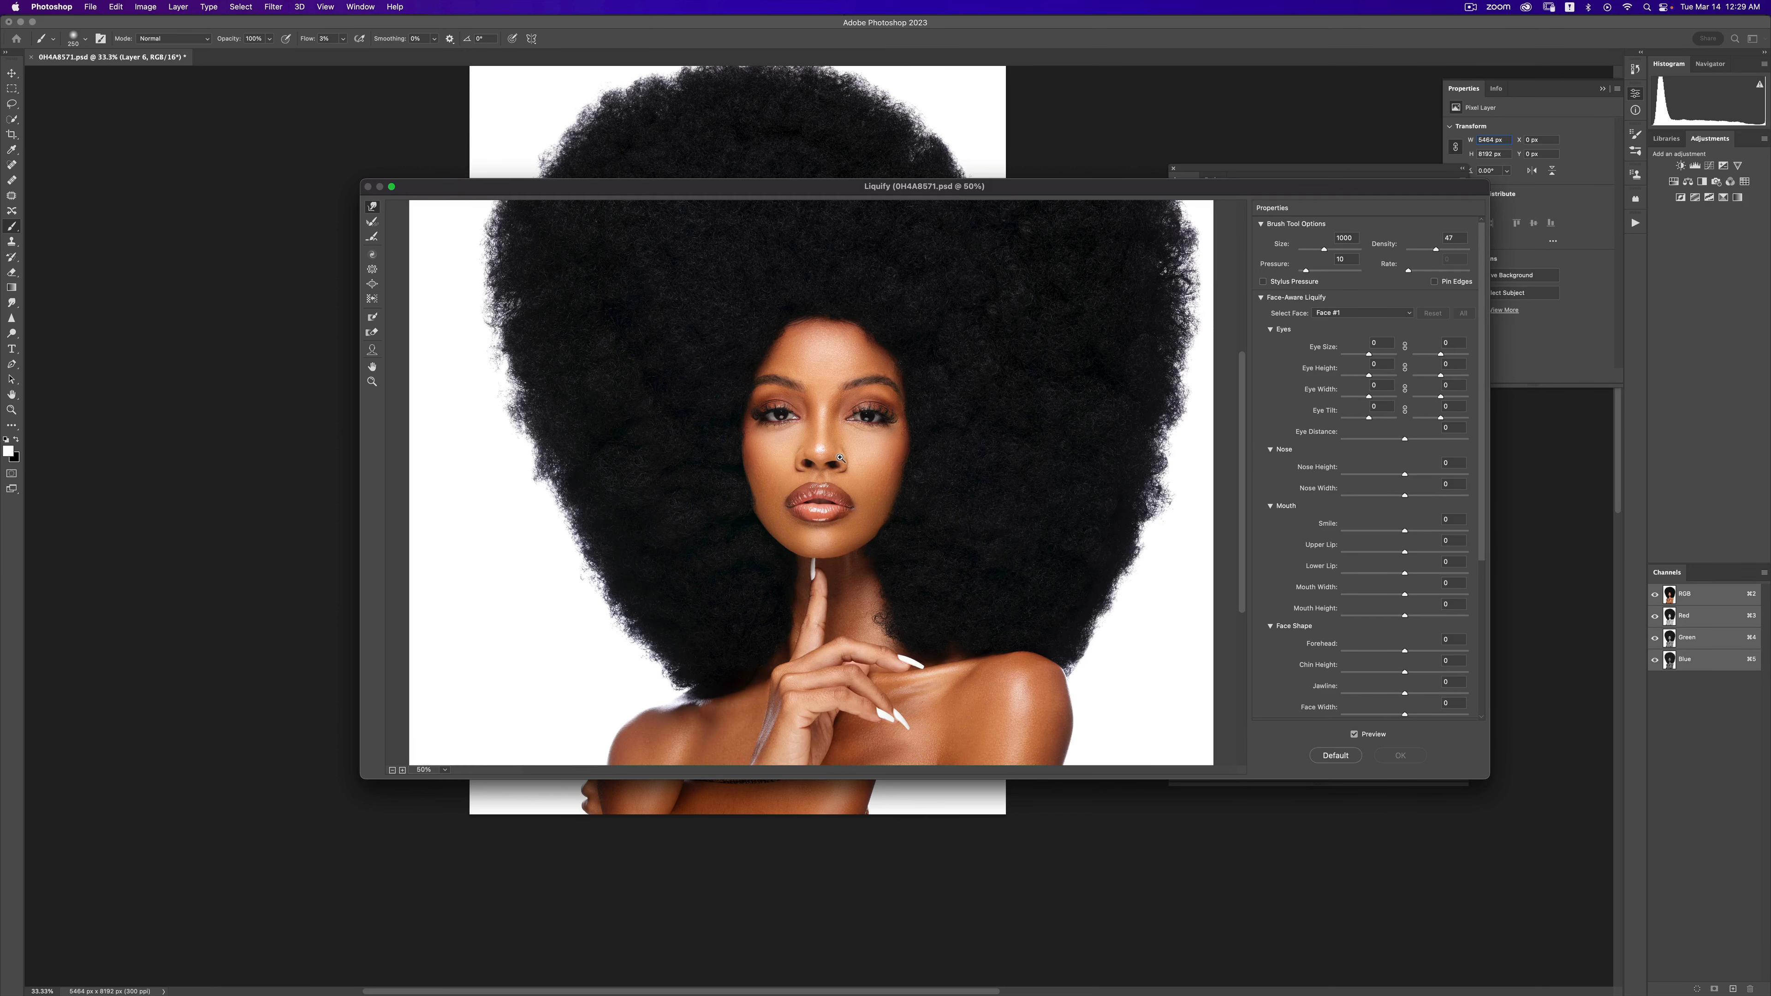
key(super+minus)
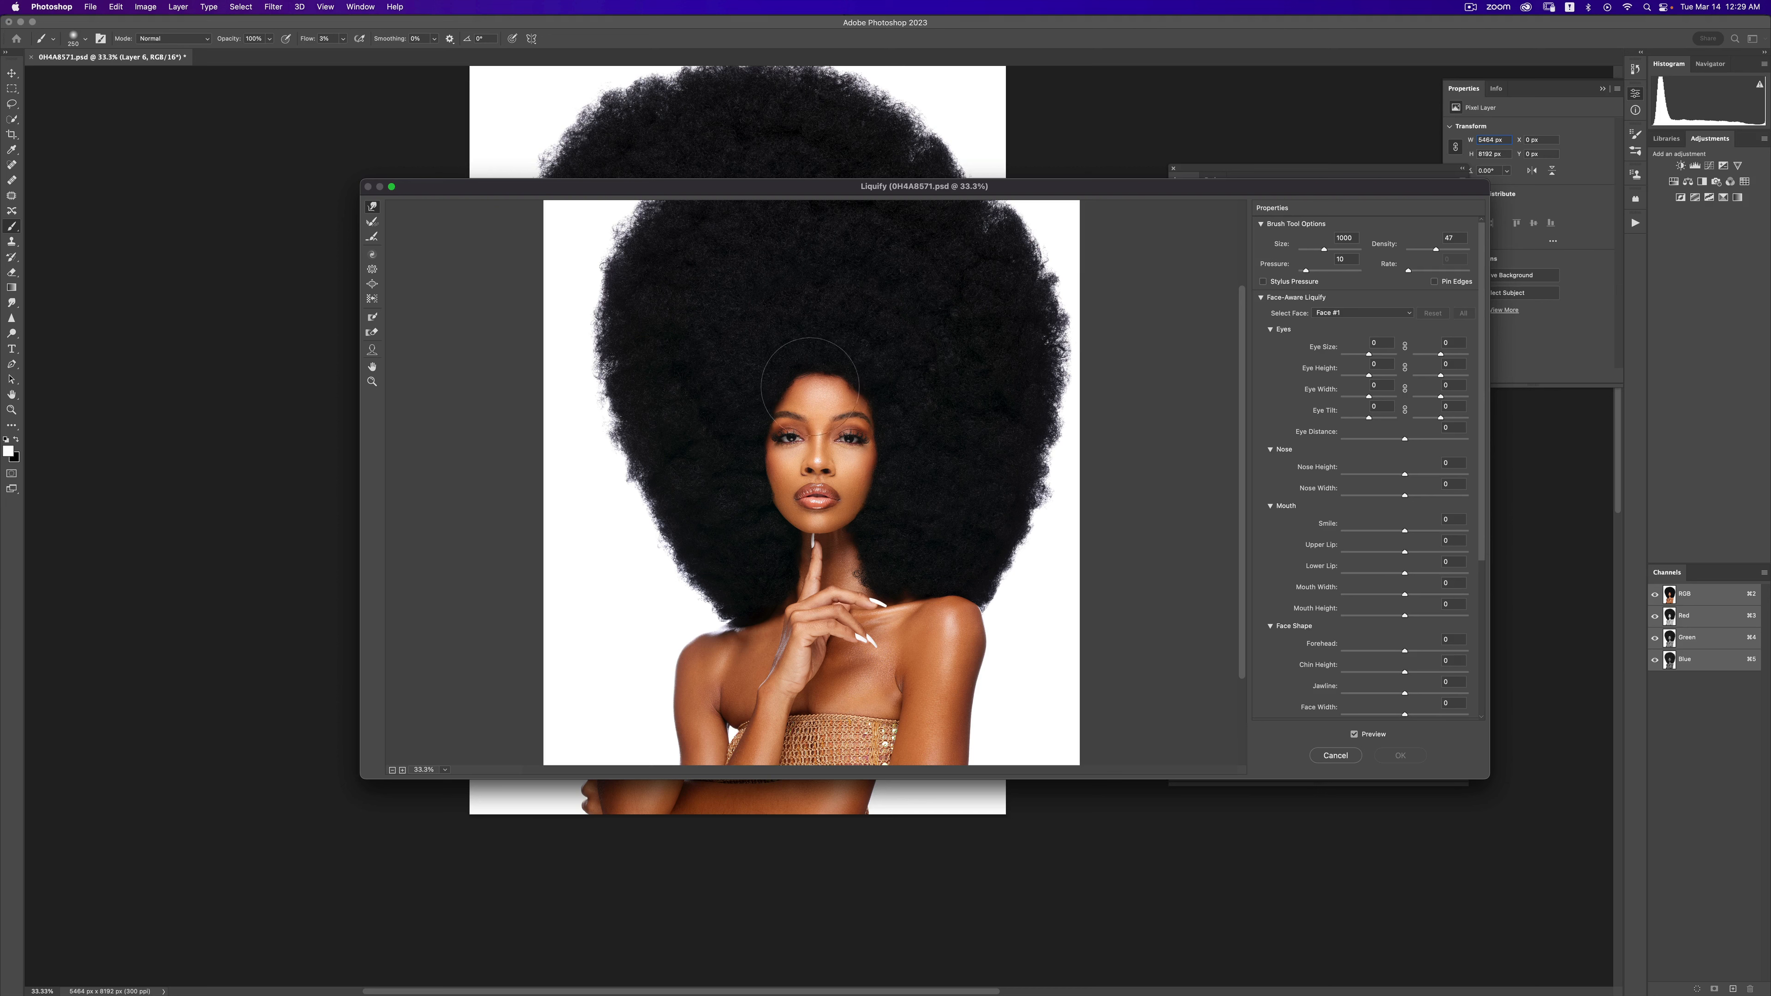
- Nudge the jawline on the image's left side of the face with a smaller Forward Warp brush
key(bracketleft)
key(bracketleft)
key(bracketleft)
key(bracketleft)
key(bracketleft)
key(bracketleft)
key(bracketleft)
drag(774, 494, 773, 493)
key(bracketleft)
key(bracketleft)
- Set the warp brush size to 500 and refine the outline of the body around the bent arm
key(bracketright)
key(bracketright)
key(bracketright)
key(bracketright)
key(bracketright)
key(bracketright)
scroll(919, 433, down, 3)
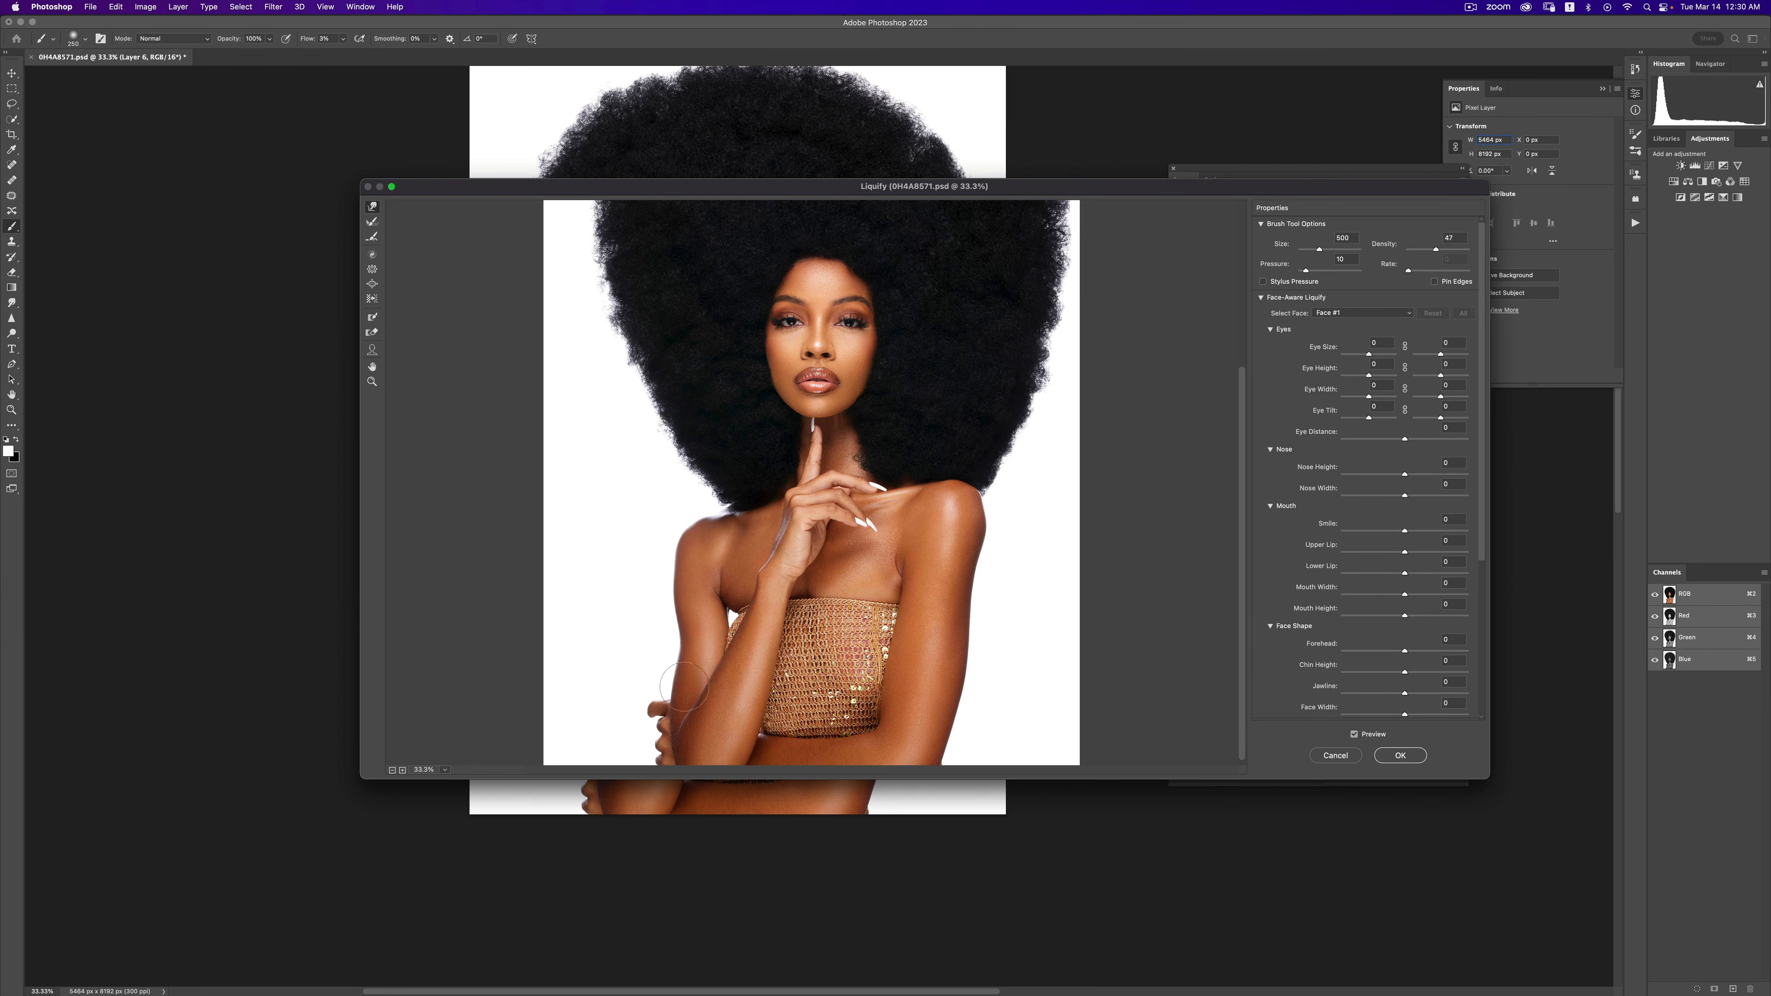
- Enlarge the warp brush to 3100 and adjust the overall silhouette of the model
key(bracketright)
key(bracketright)
key(bracketright)
key(bracketright)
key(bracketright)
key(bracketright)
key(bracketright)
key(bracketright)
key(bracketright)
key(bracketright)
key(bracketright)
key(bracketright)
key(bracketright)
key(bracketright)
key(bracketright)
key(bracketright)
key(bracketright)
key(bracketright)
key(bracketright)
key(bracketright)
key(bracketright)
key(bracketright)
key(bracketright)
key(bracketright)
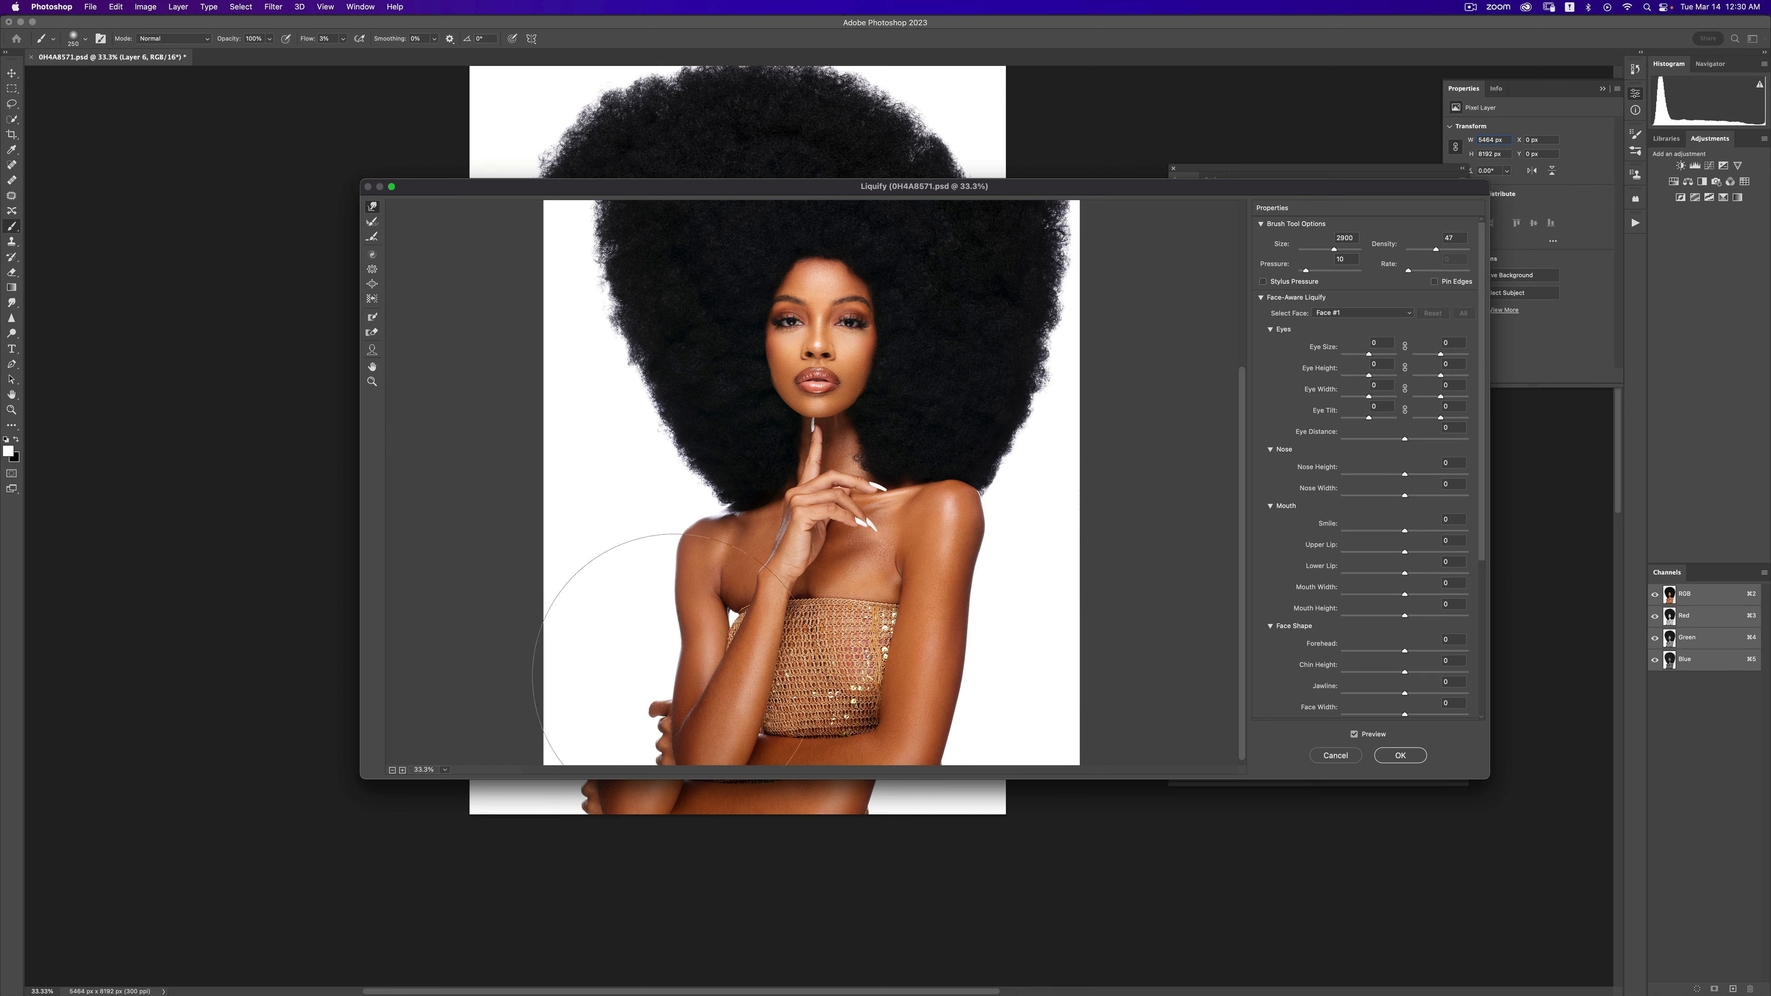
key(bracketright)
key(bracketright)
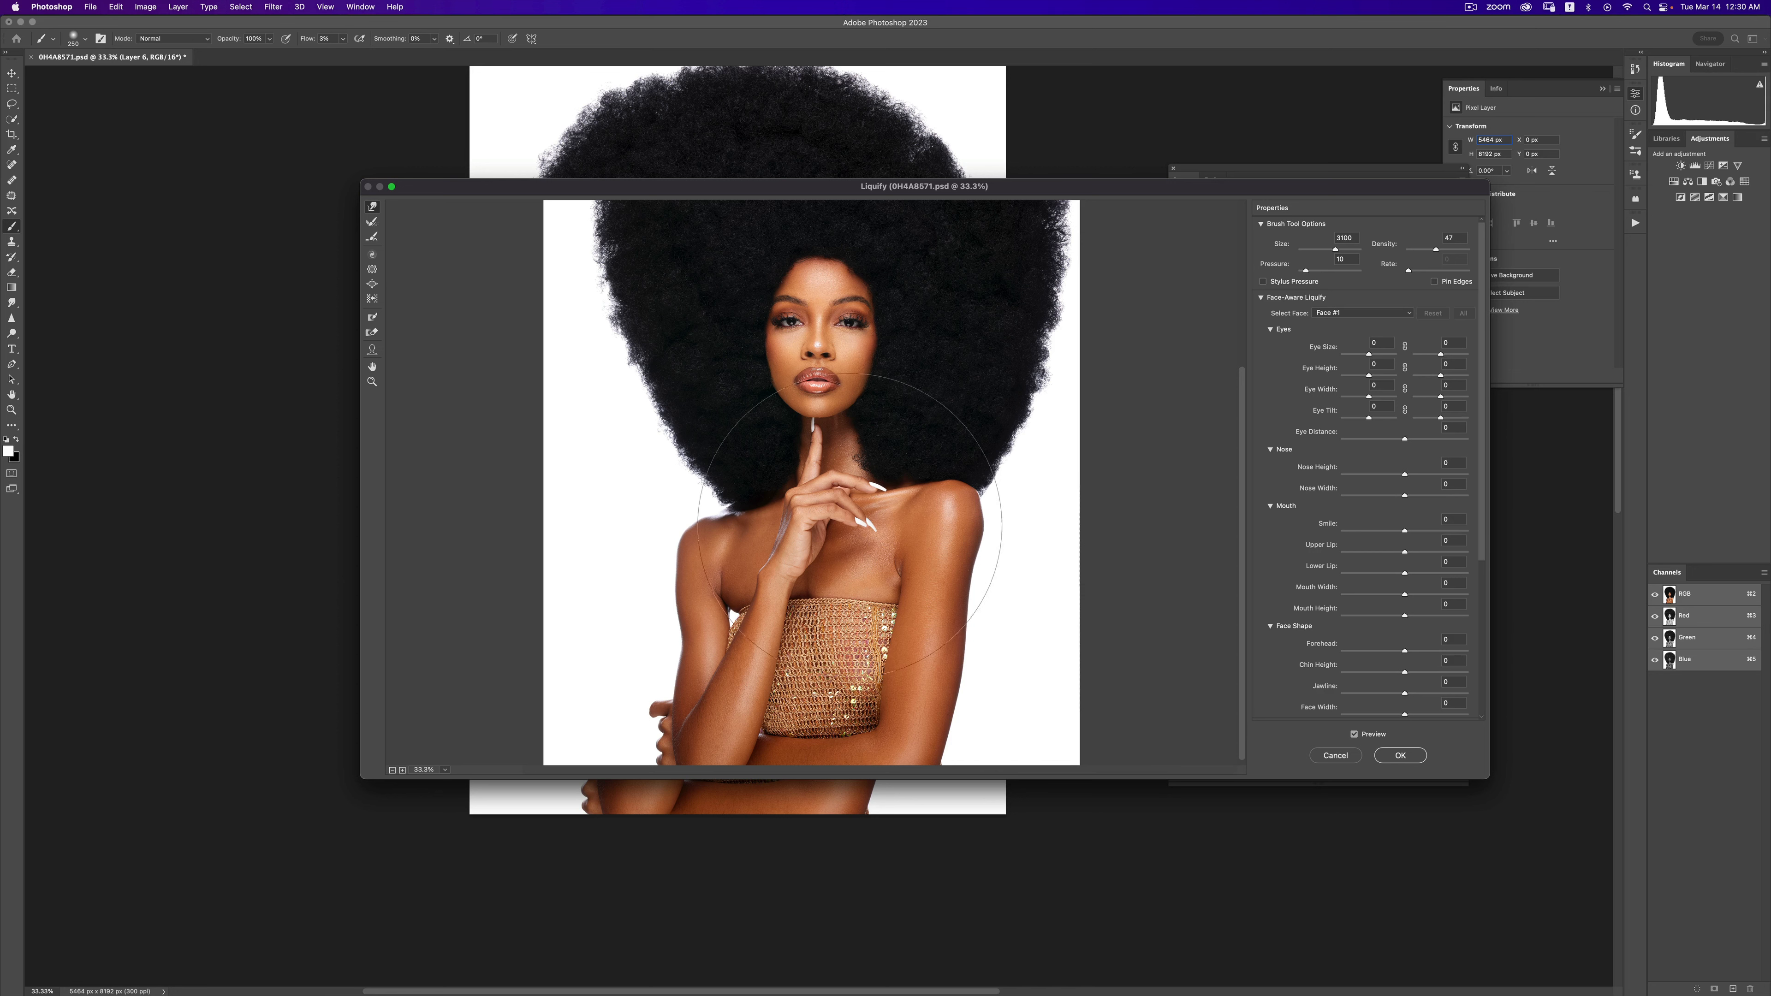
alt+click(898, 546)
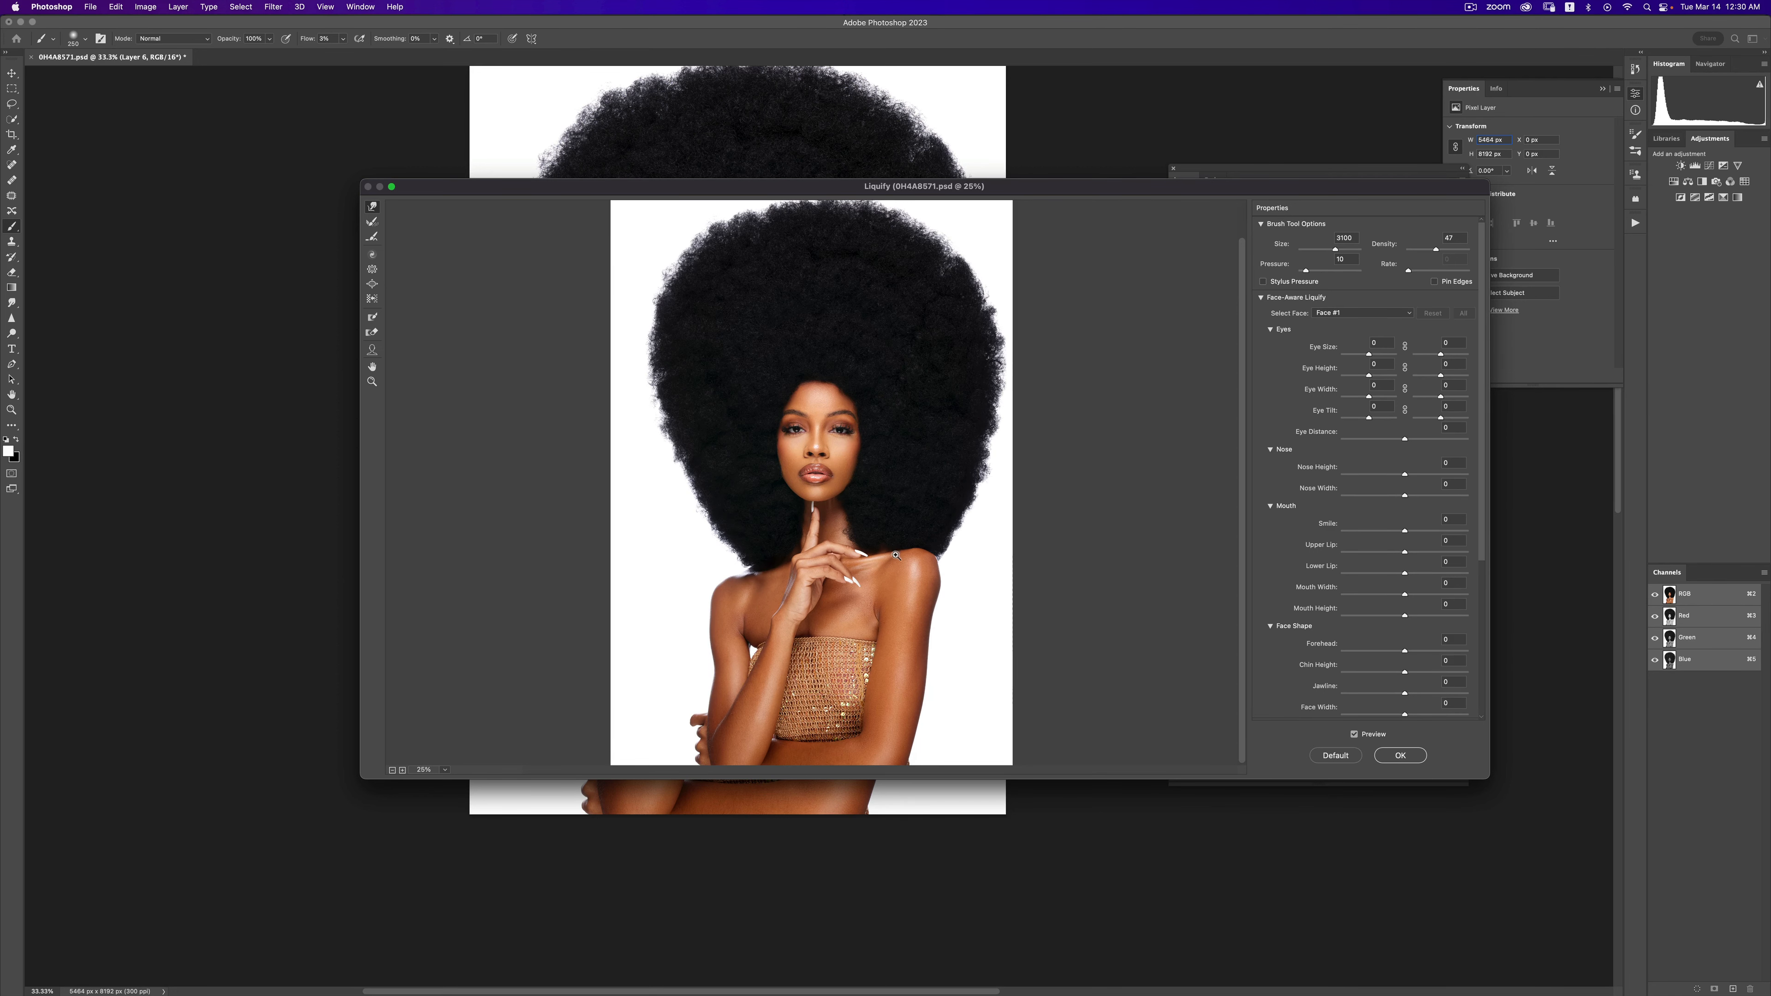
alt+click(896, 555)
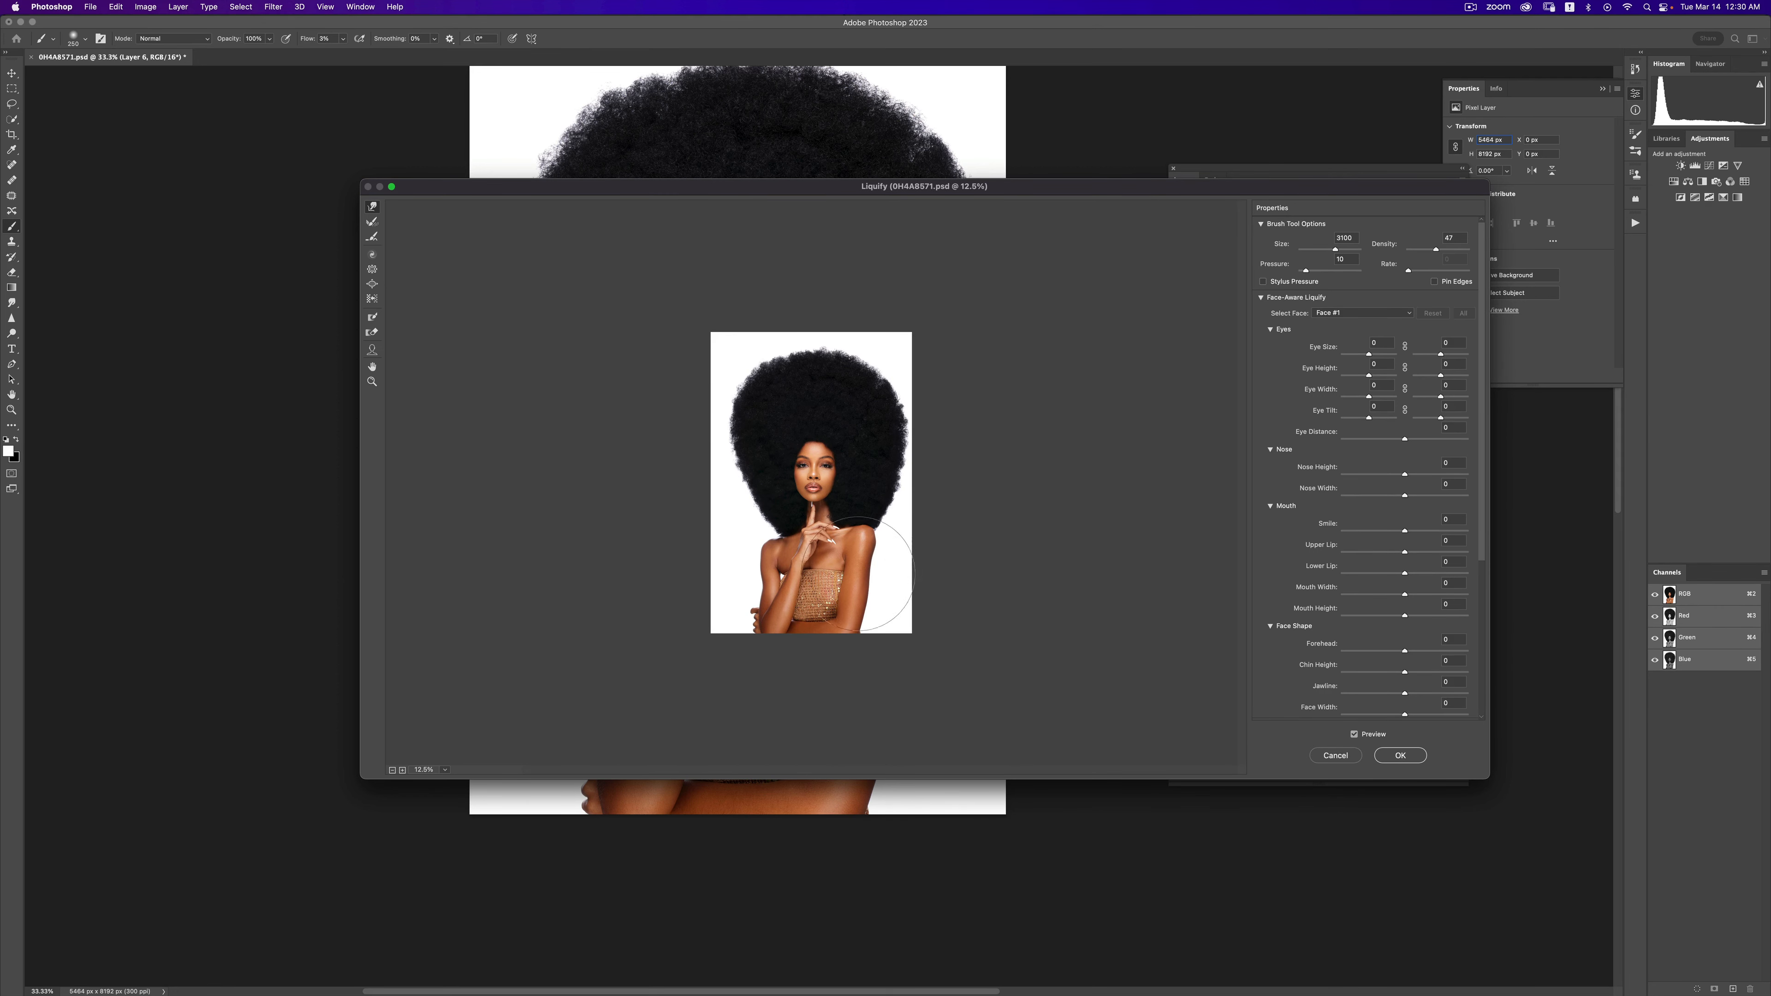
- Compare the warped portrait with its unwarped version by toggling the Liquify preview
click(1354, 735)
click(1354, 734)
click(1354, 735)
click(1354, 735)
click(1353, 734)
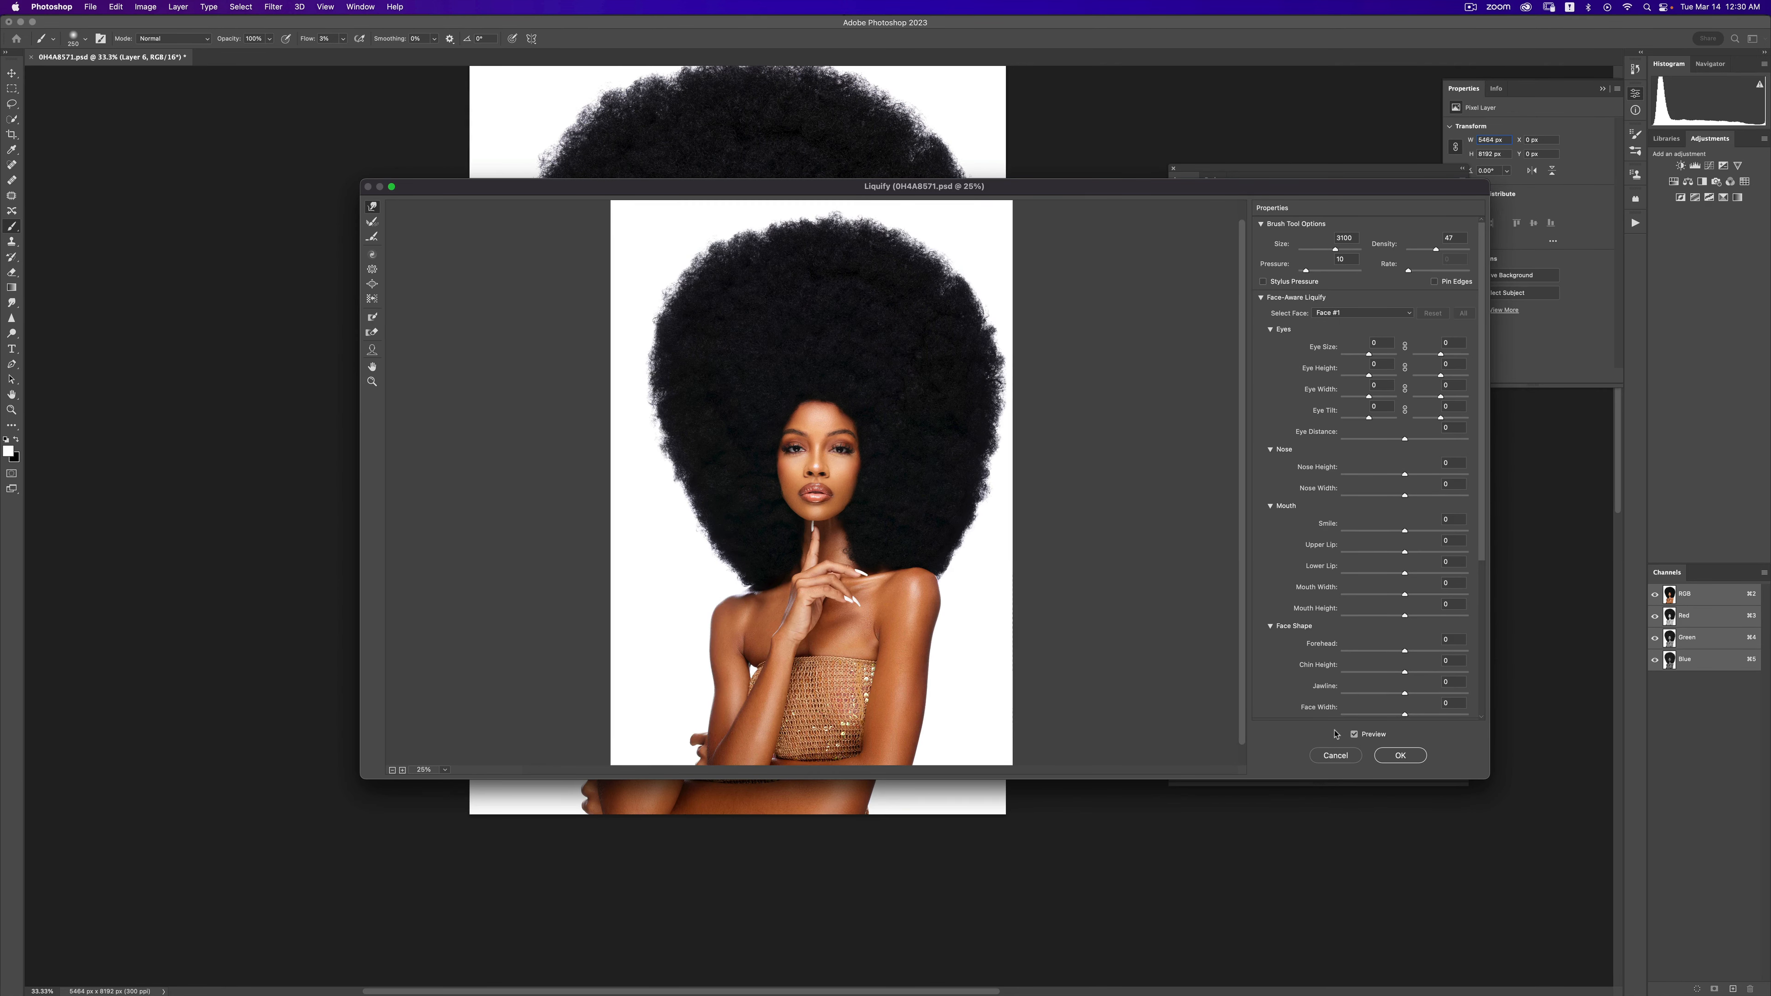
click(1354, 736)
click(1354, 736)
click(1356, 735)
click(1356, 735)
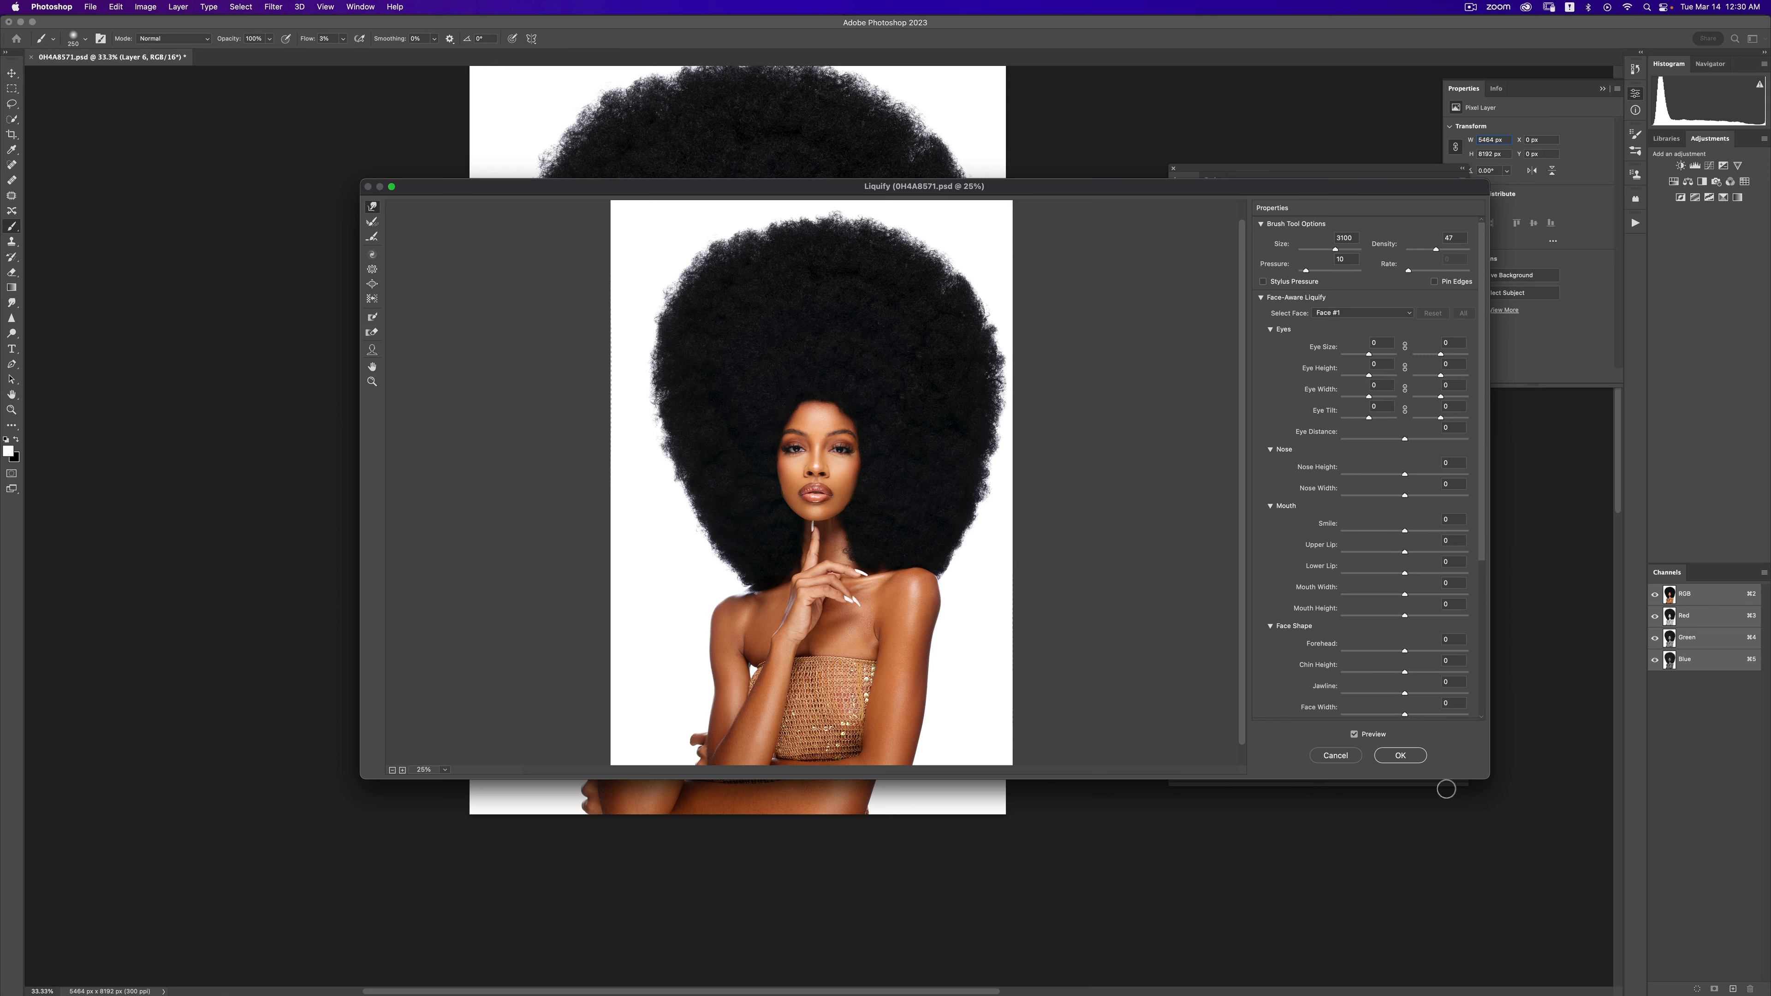
click(1355, 735)
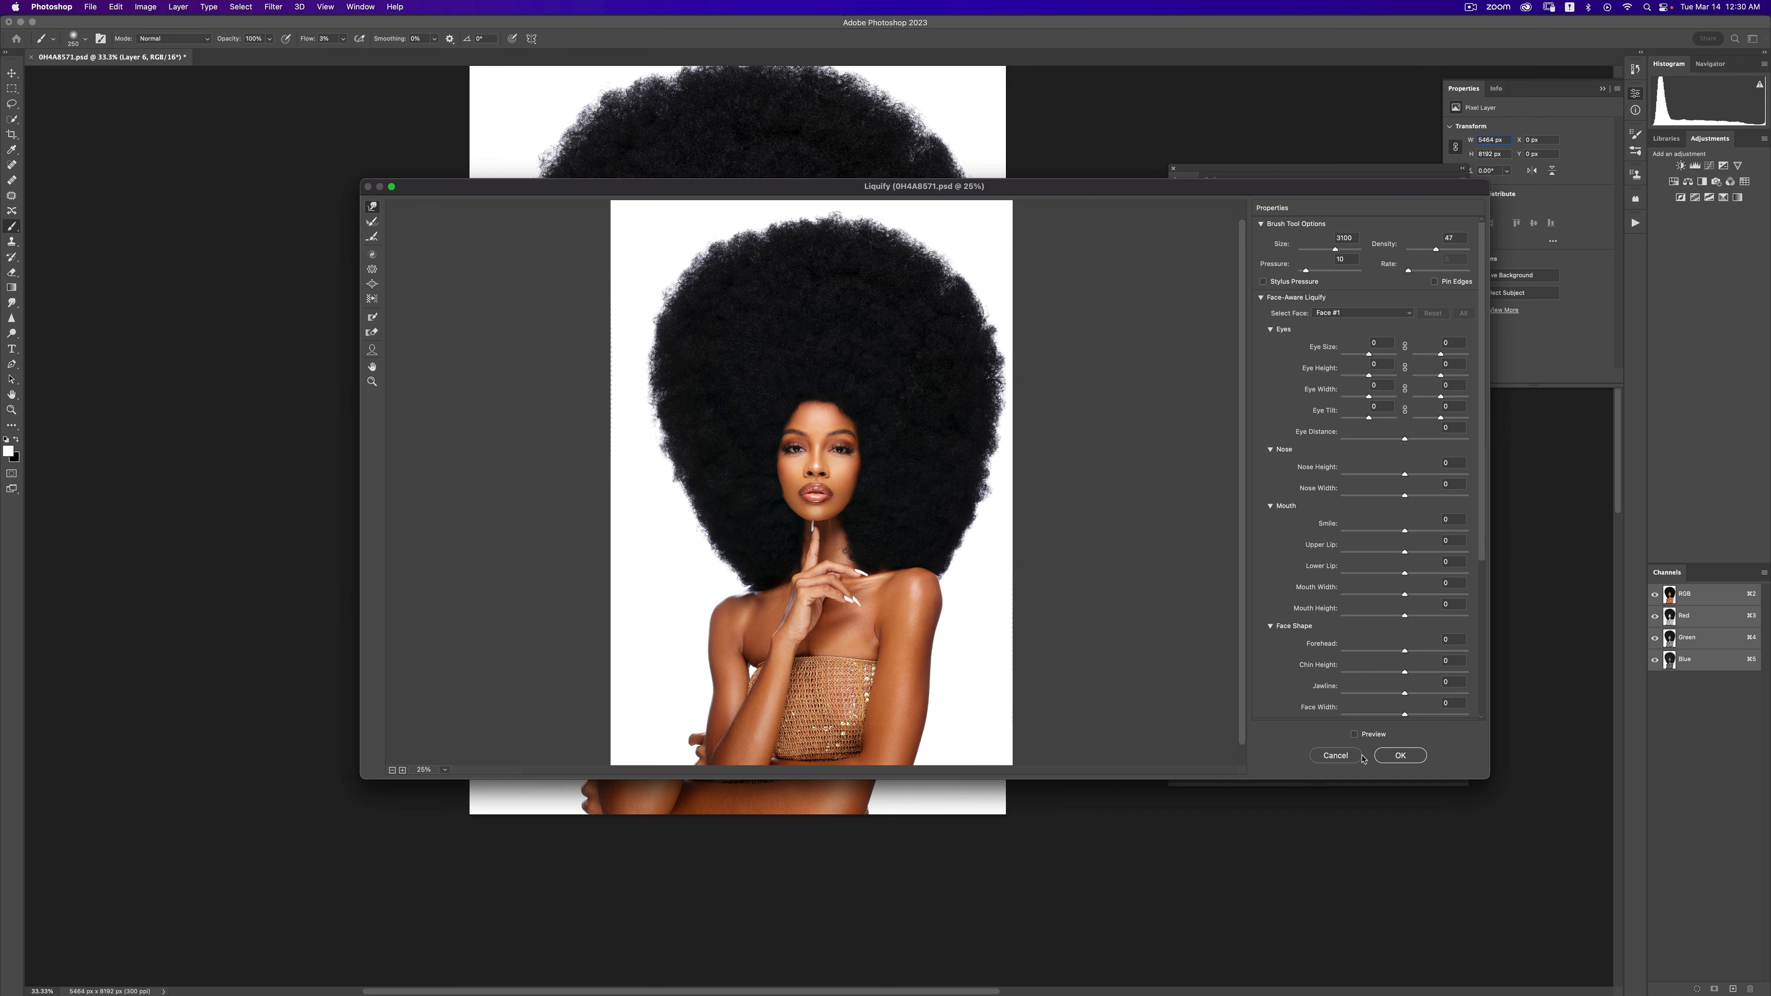
click(1354, 735)
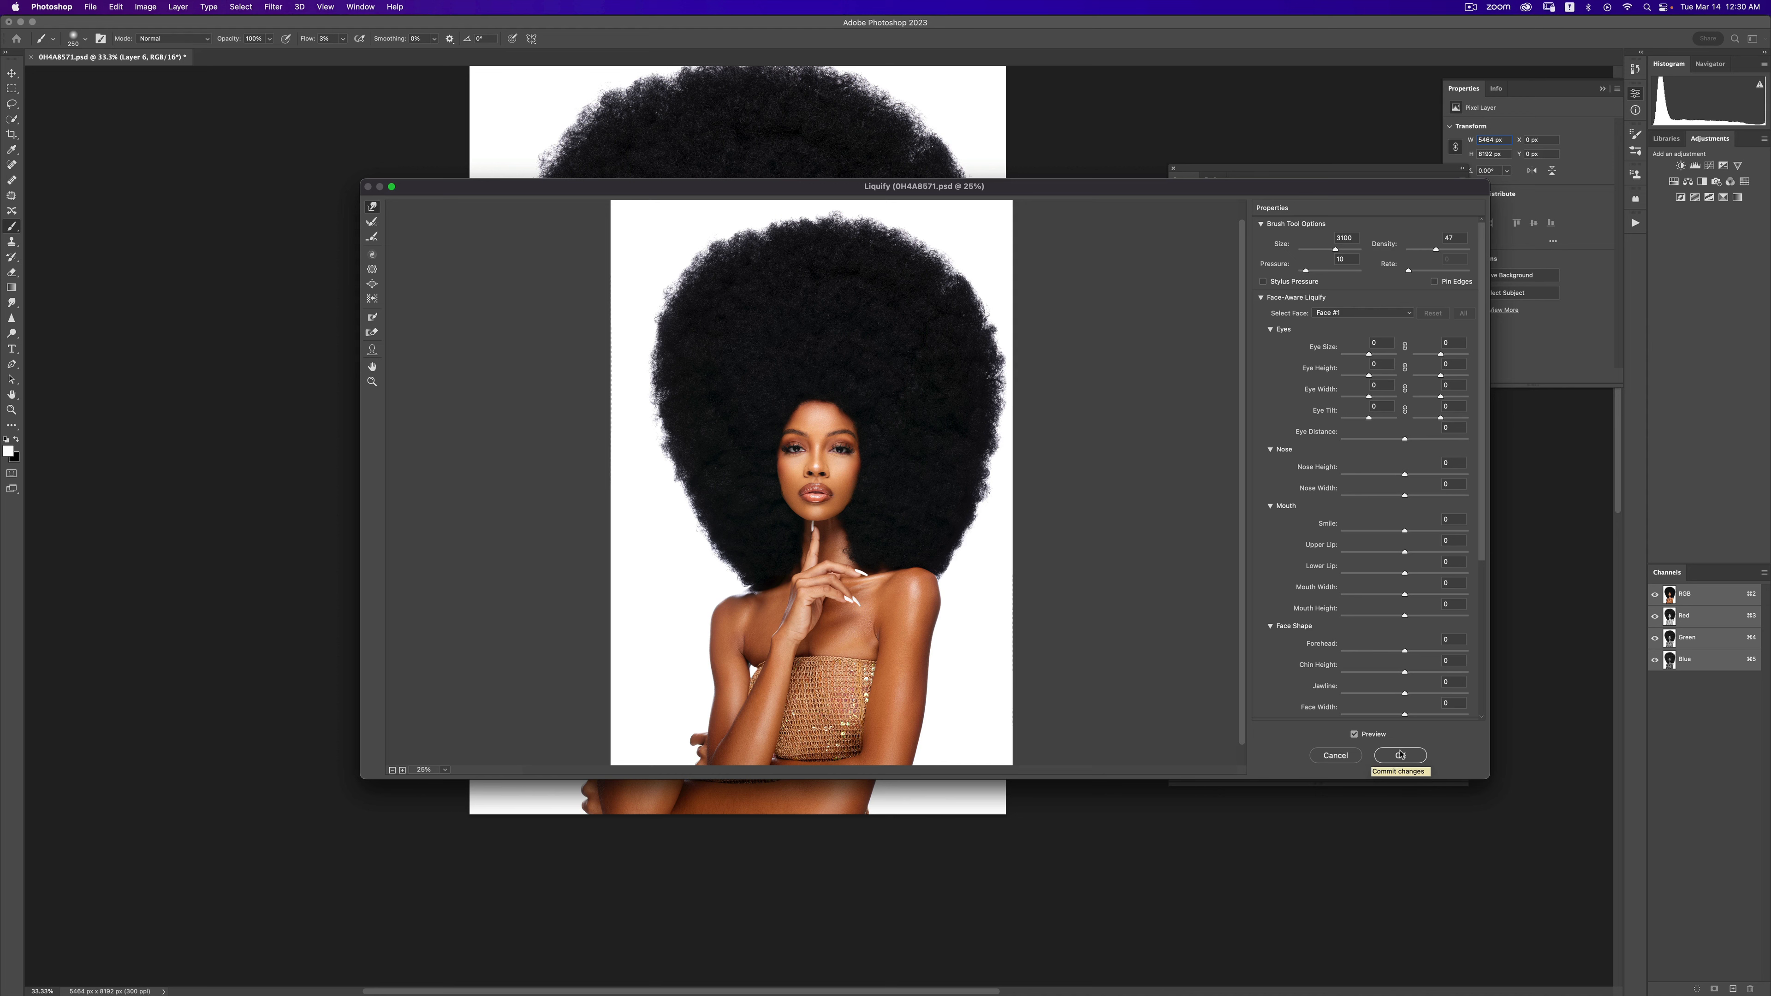
- Apply the Liquify reshaping to the portrait layer
click(1389, 760)
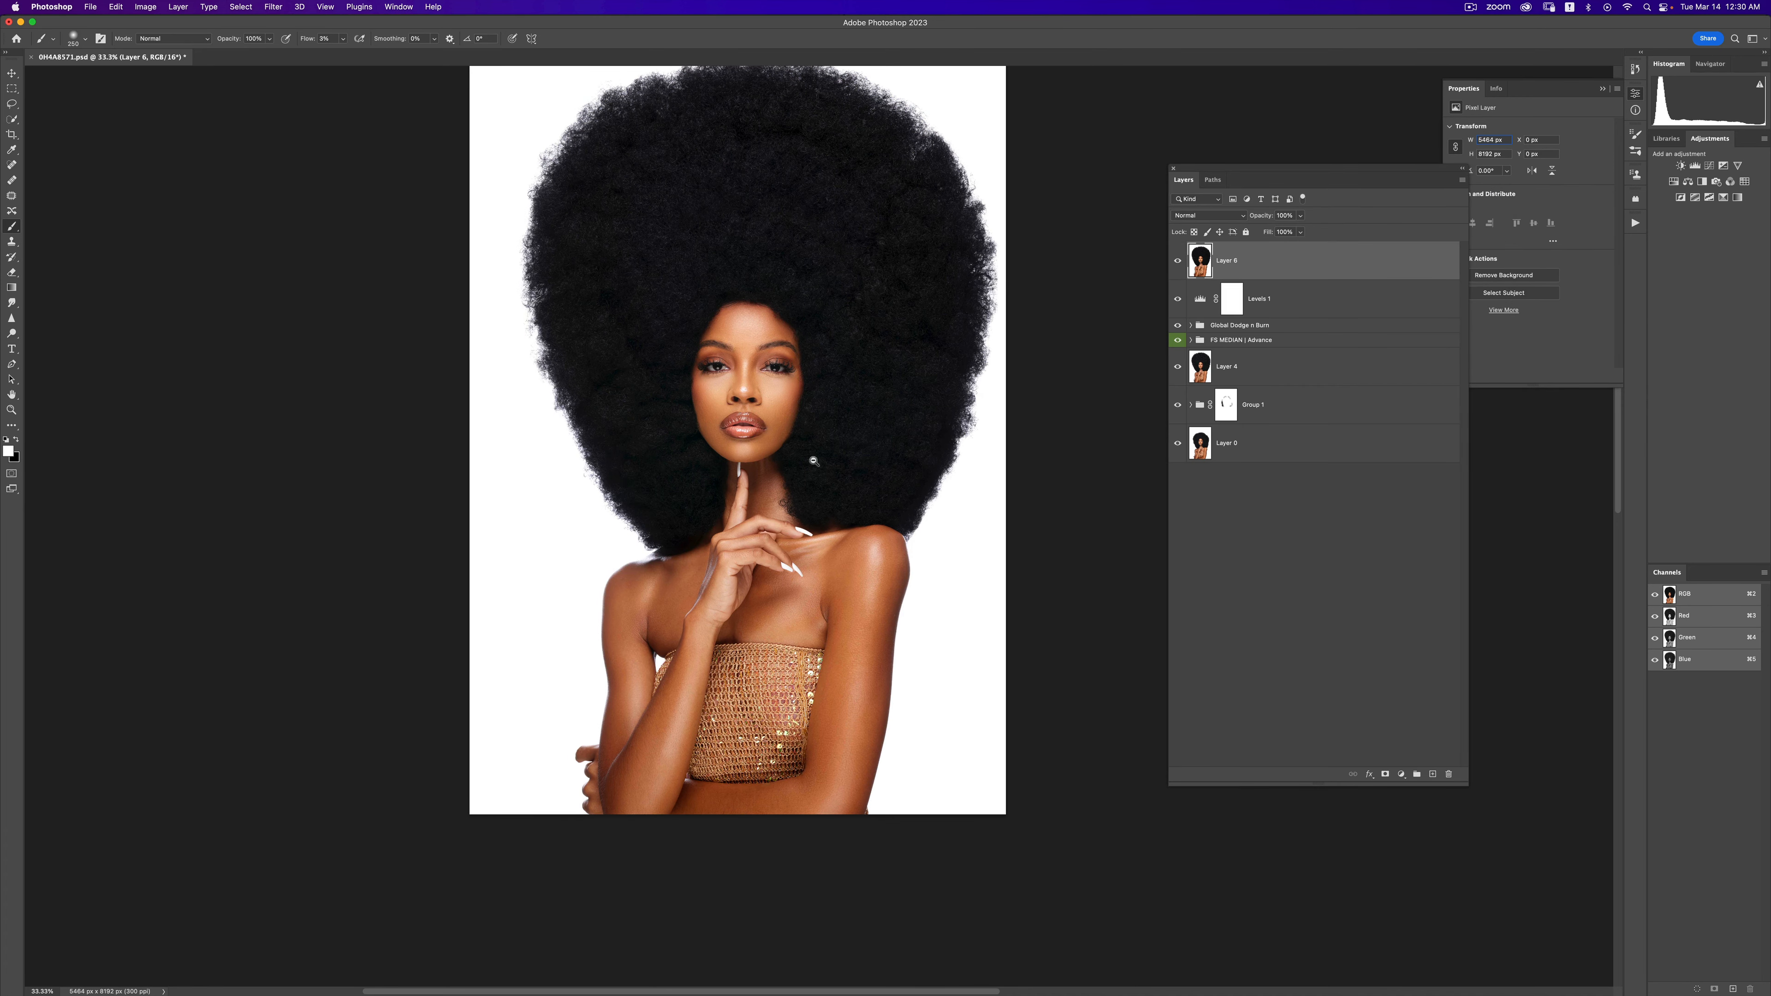
key(z)
alt+click(802, 436)
click(784, 400)
click(784, 400)
click(784, 400)
click(785, 400)
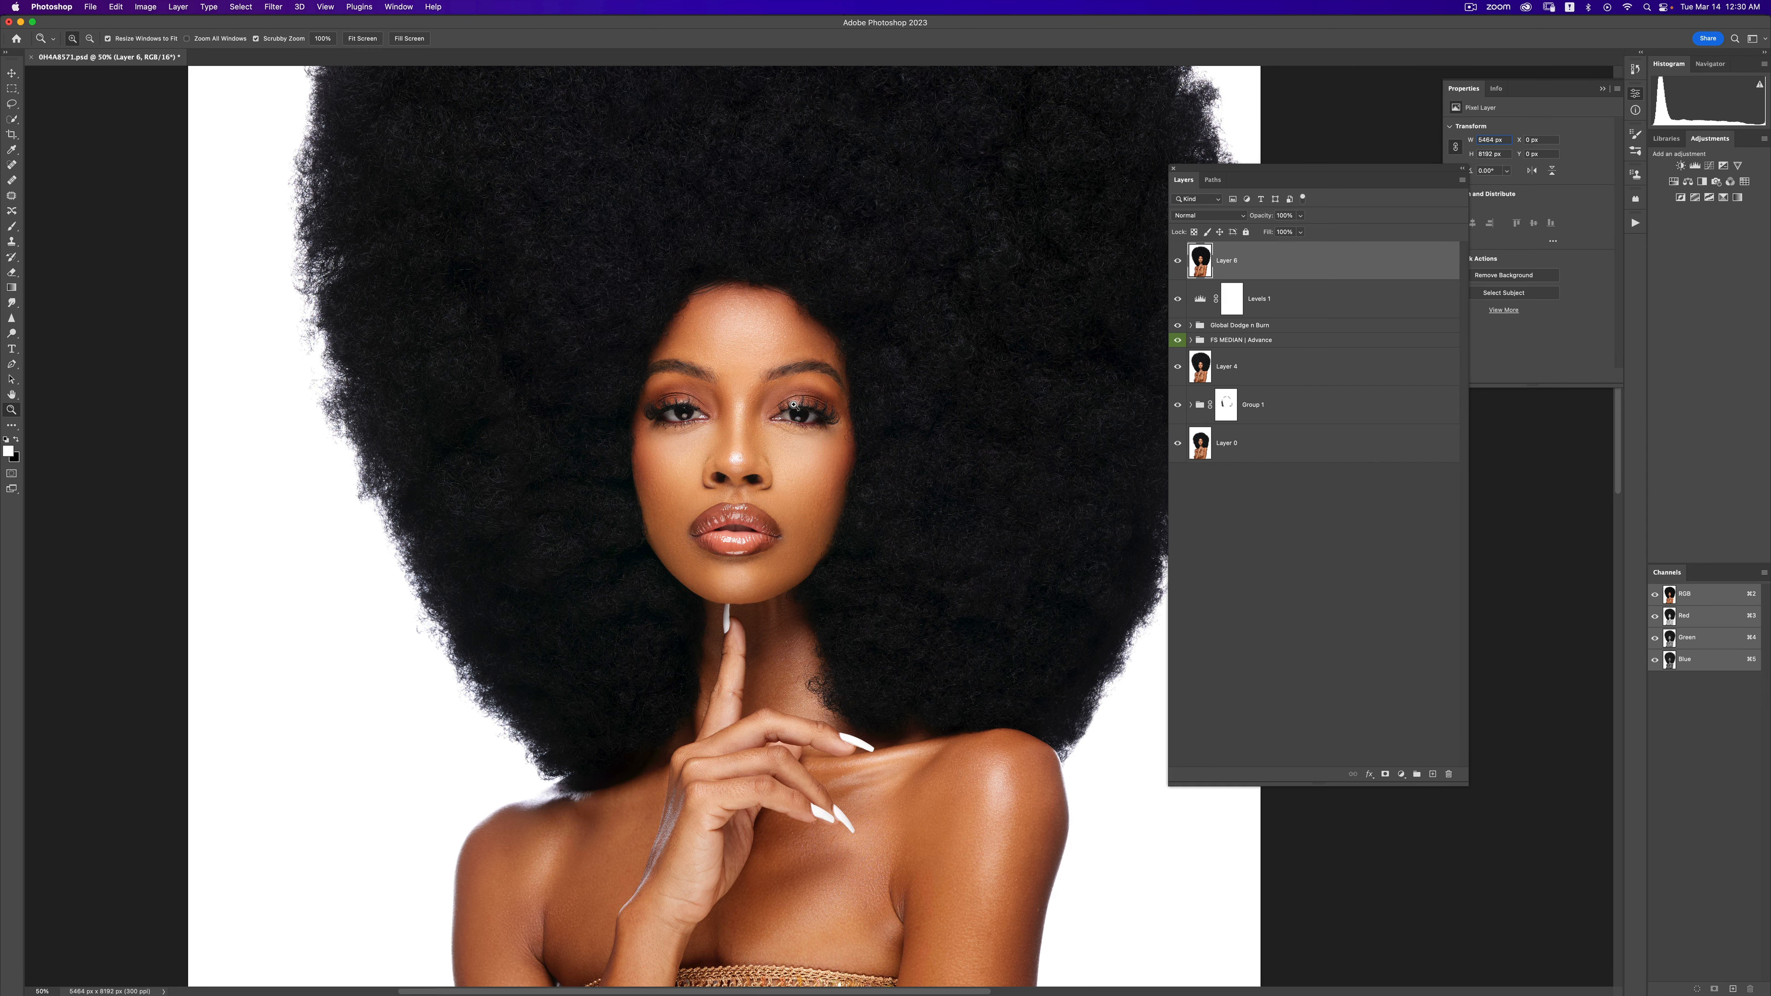
- Run the Eyes N Teeth Whitening action and expand the layer group it adds
key(b)
click(1638, 223)
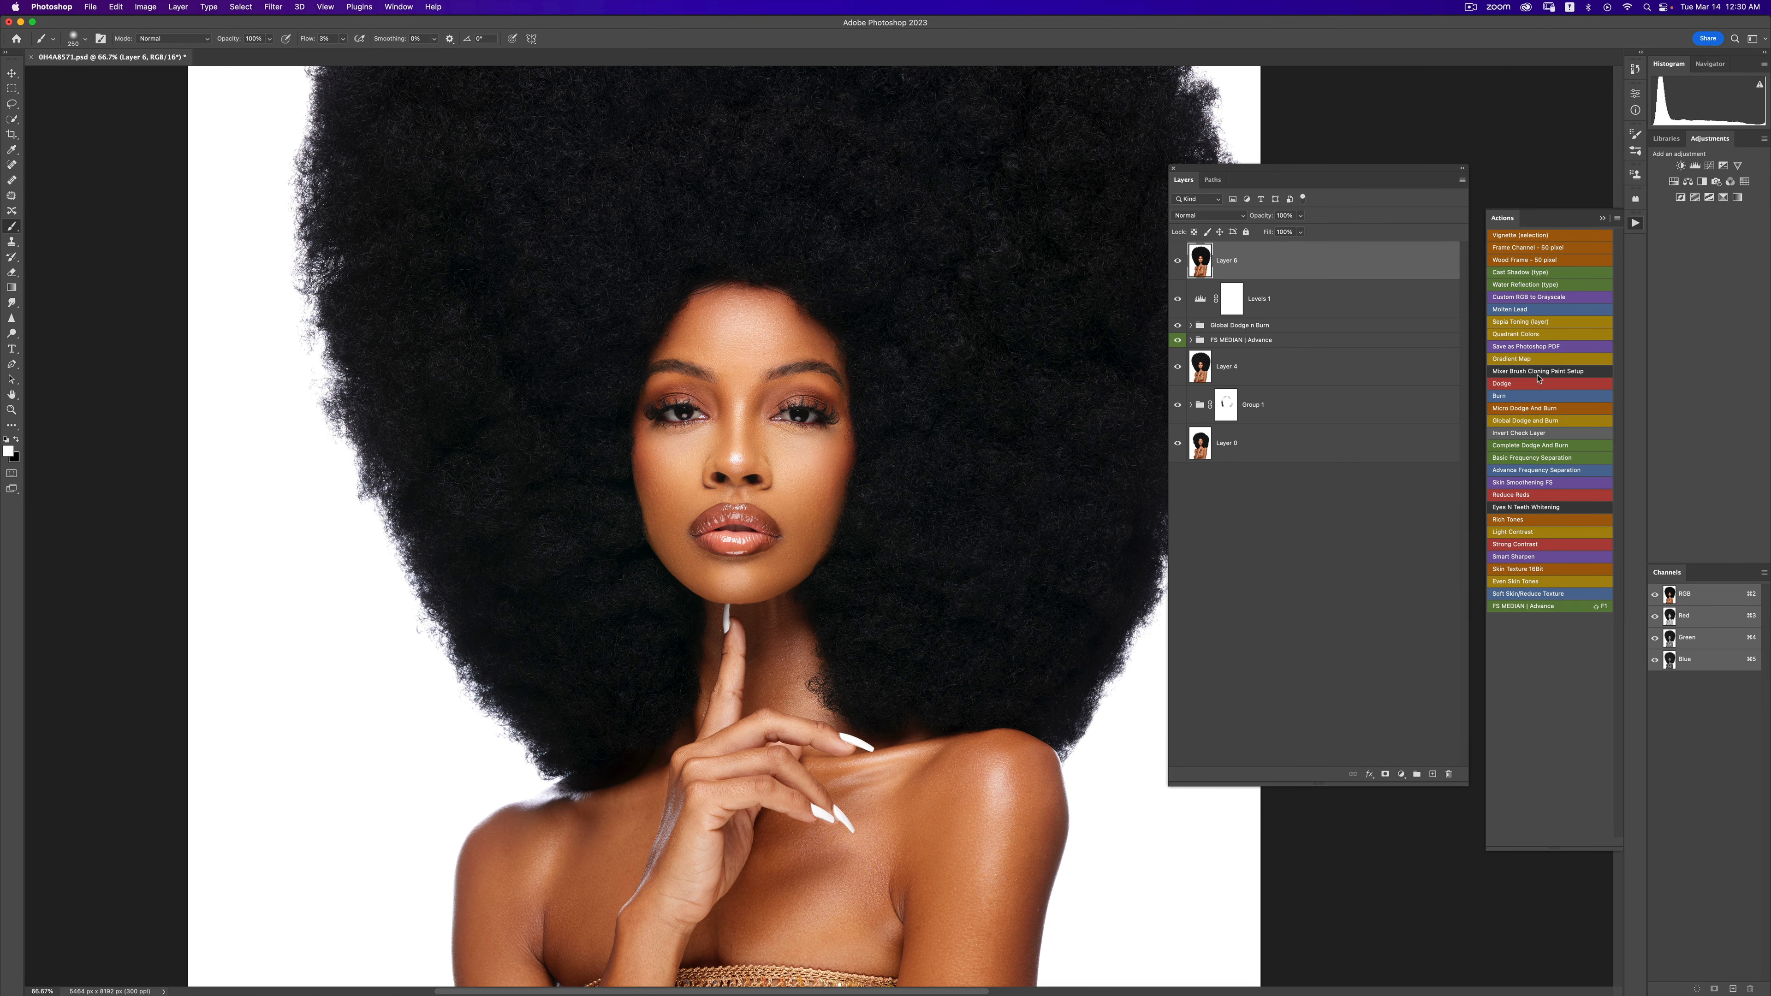
click(1501, 505)
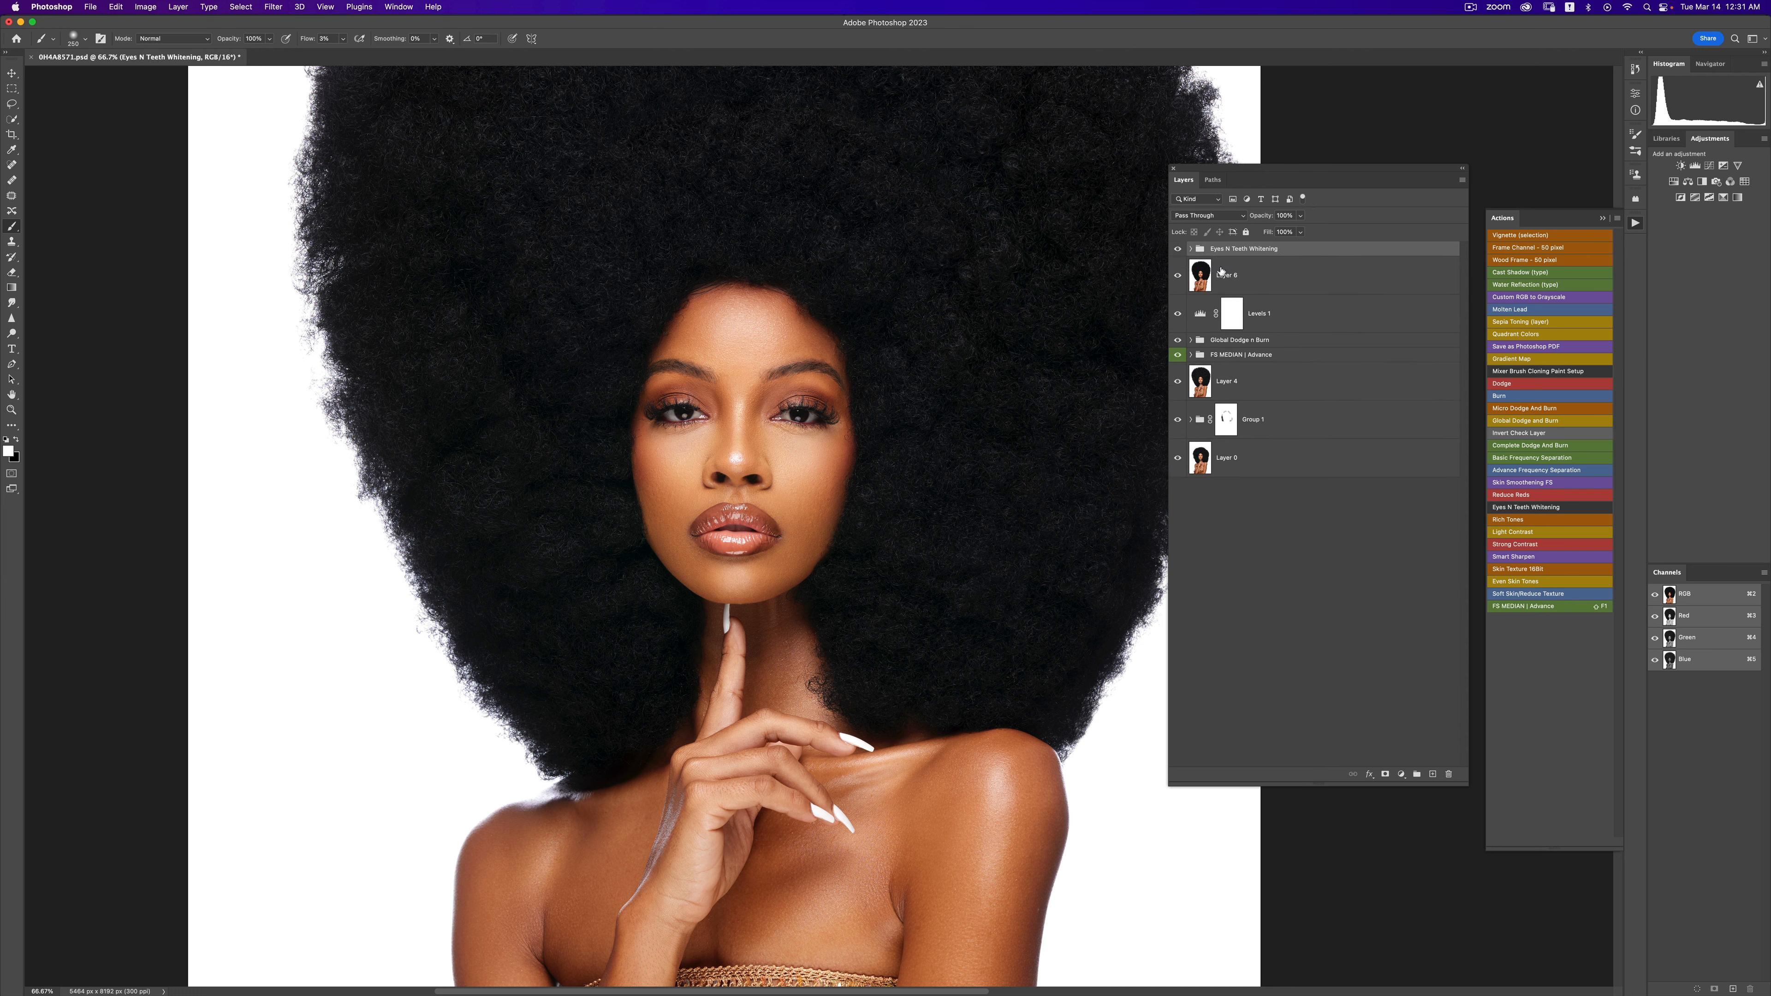
click(1191, 249)
- Paint white with a small brush on the Photo Filter 1 mask over the whites of both eyes
click(1248, 353)
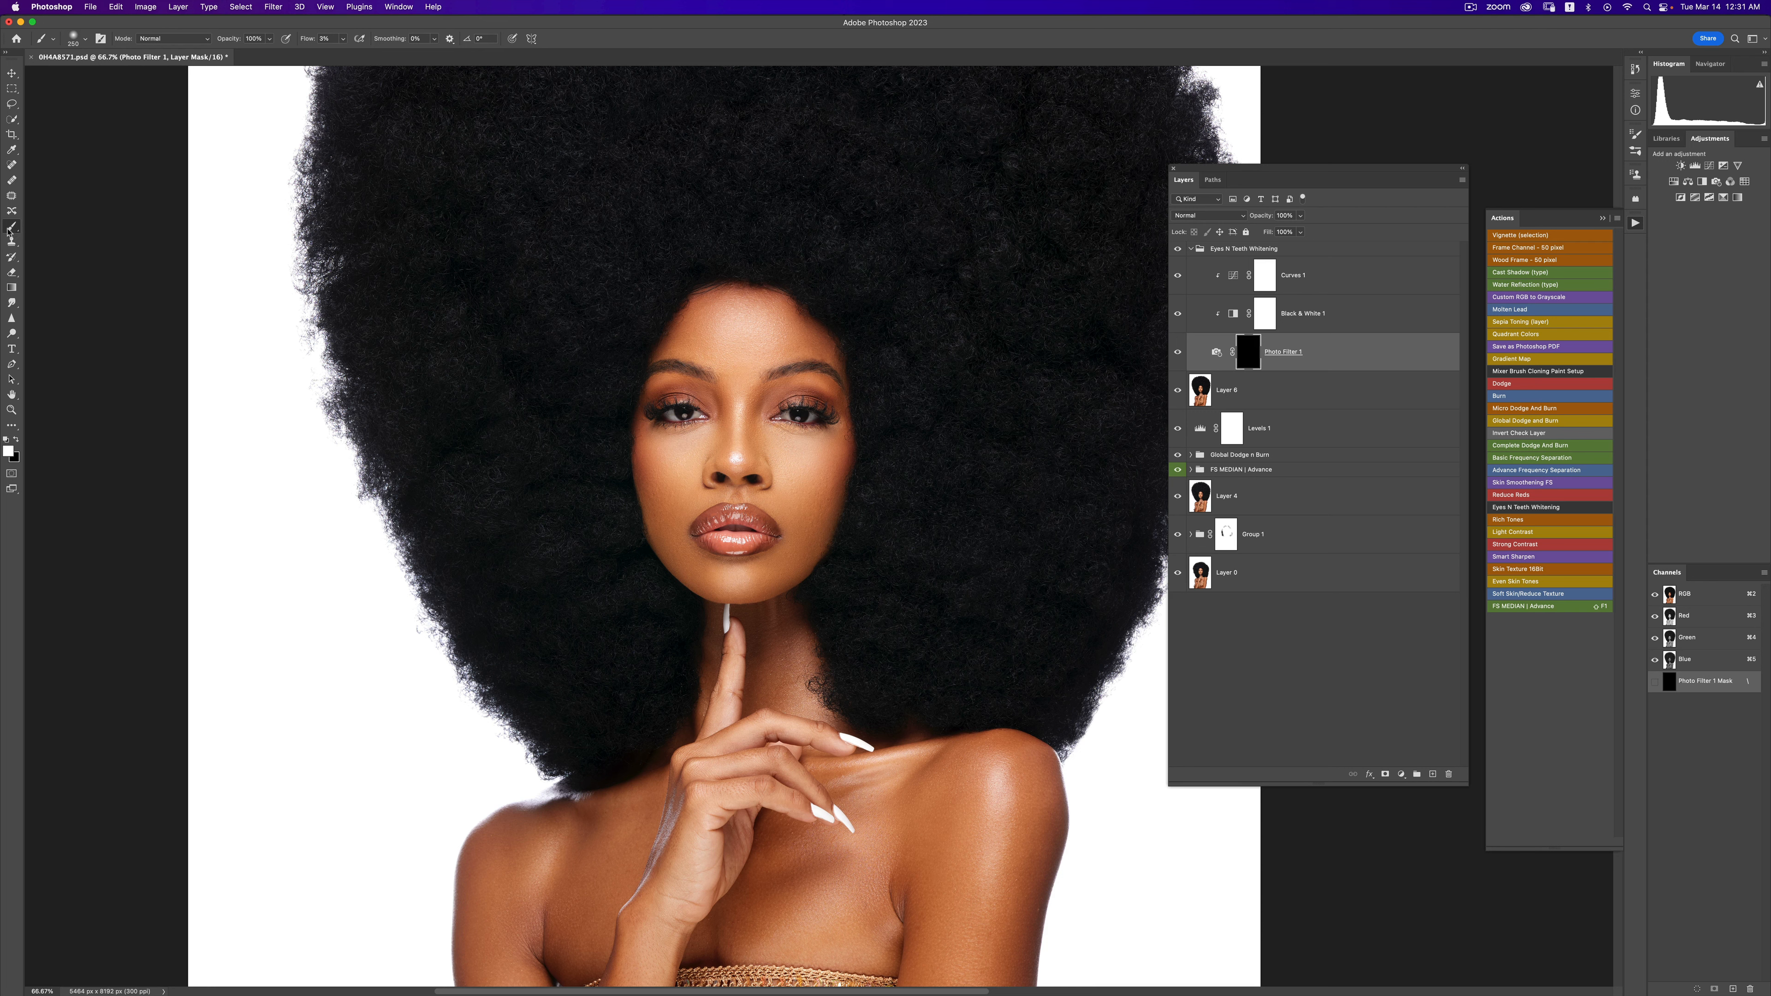
right_click(26, 228)
click(62, 226)
key(z)
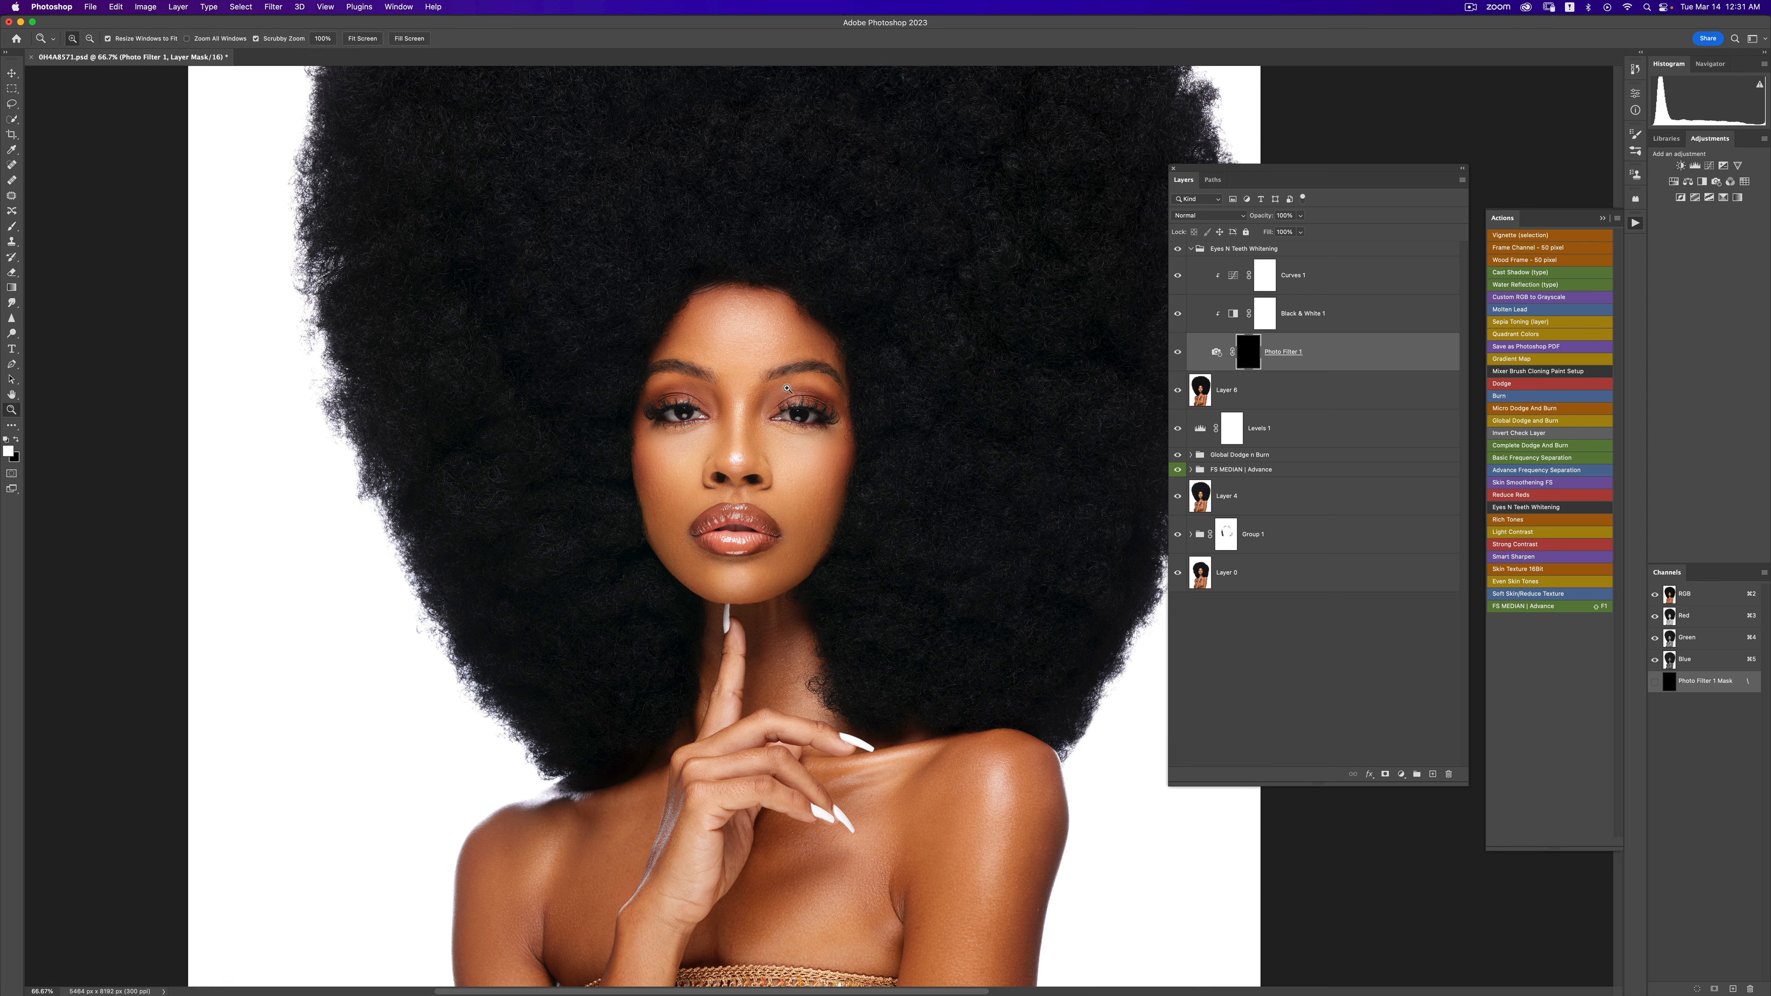
click(788, 389)
click(788, 389)
click(788, 389)
click(787, 389)
key(b)
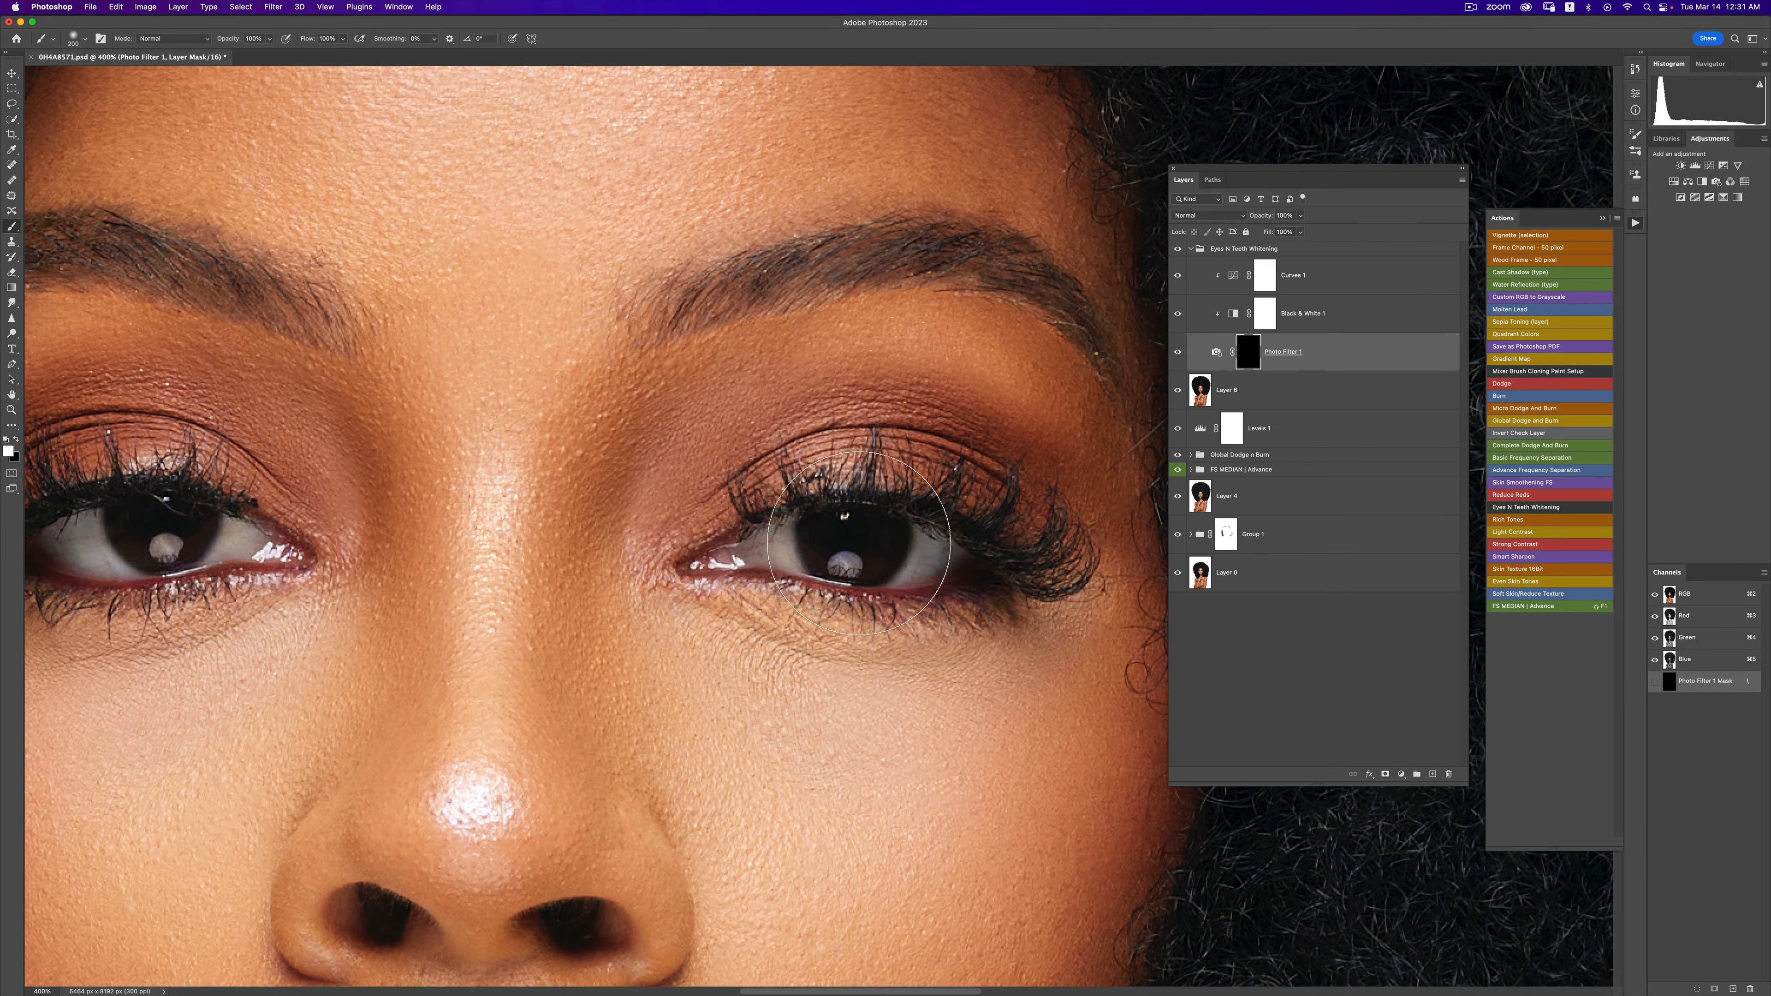
key(bracketleft)
key(bracketleft)
key(bracketleft)
key(bracketleft)
key(bracketleft)
key(bracketleft)
key(bracketleft)
key(bracketleft)
key(bracketleft)
key(bracketleft)
key(bracketleft)
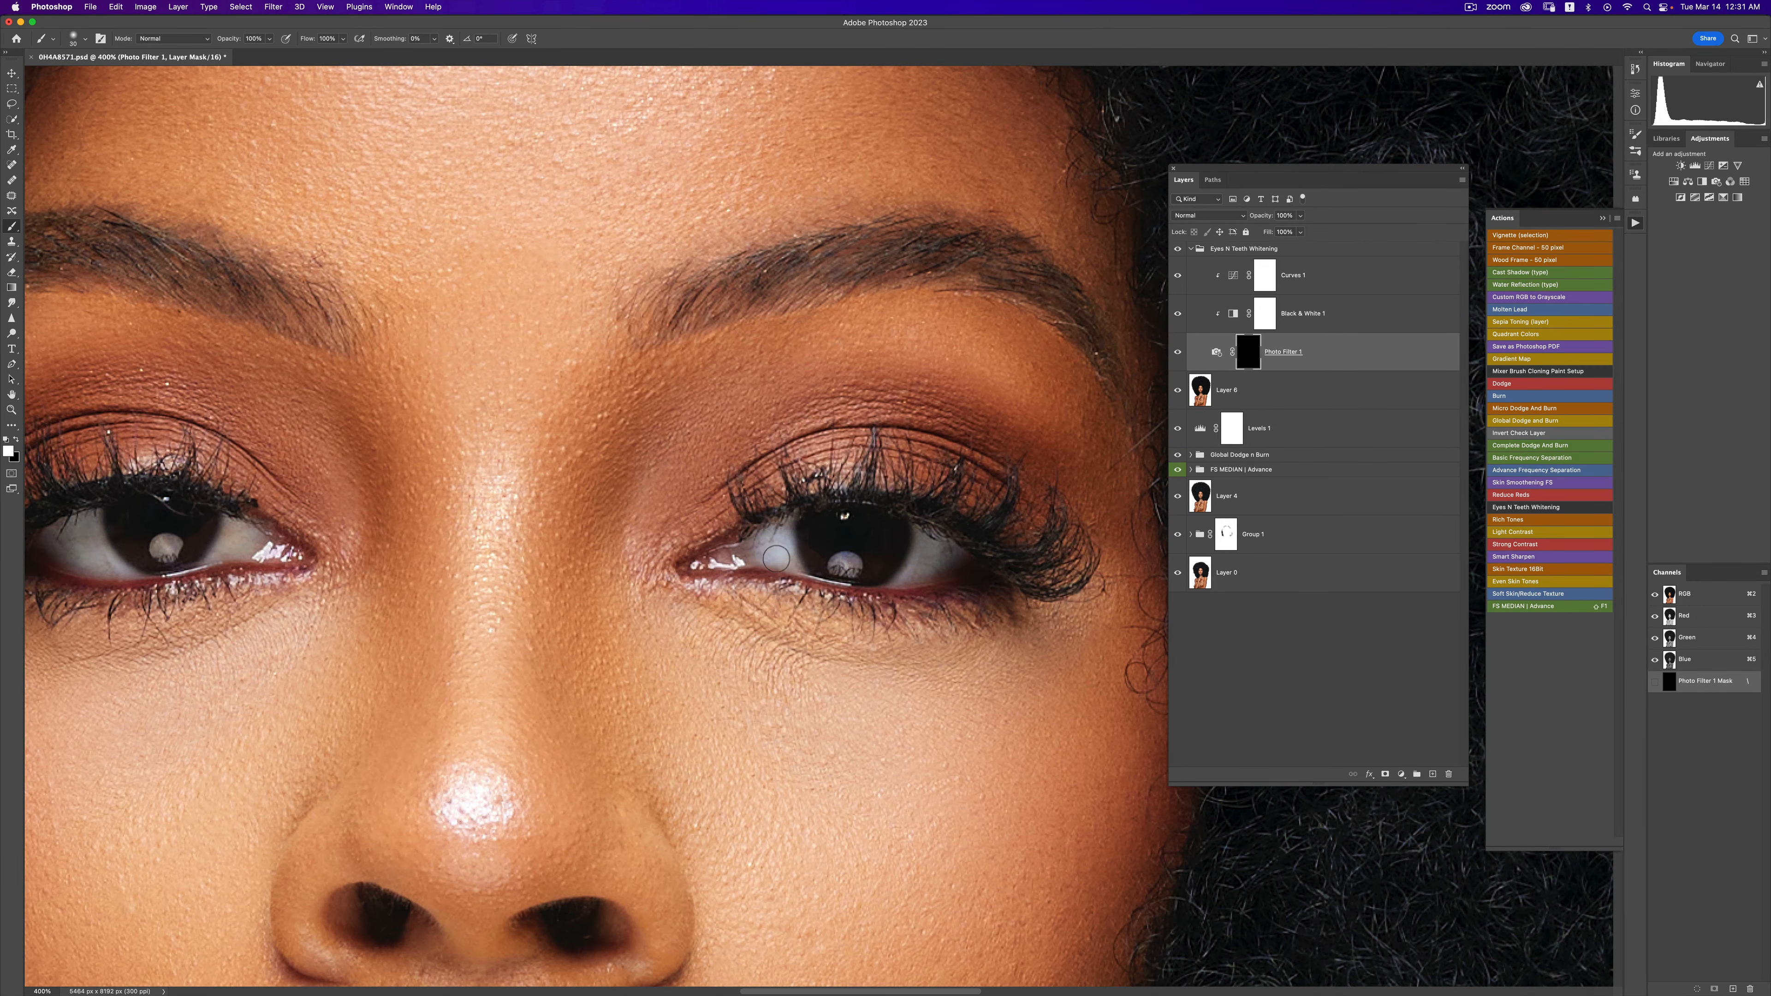
drag(777, 558, 945, 562)
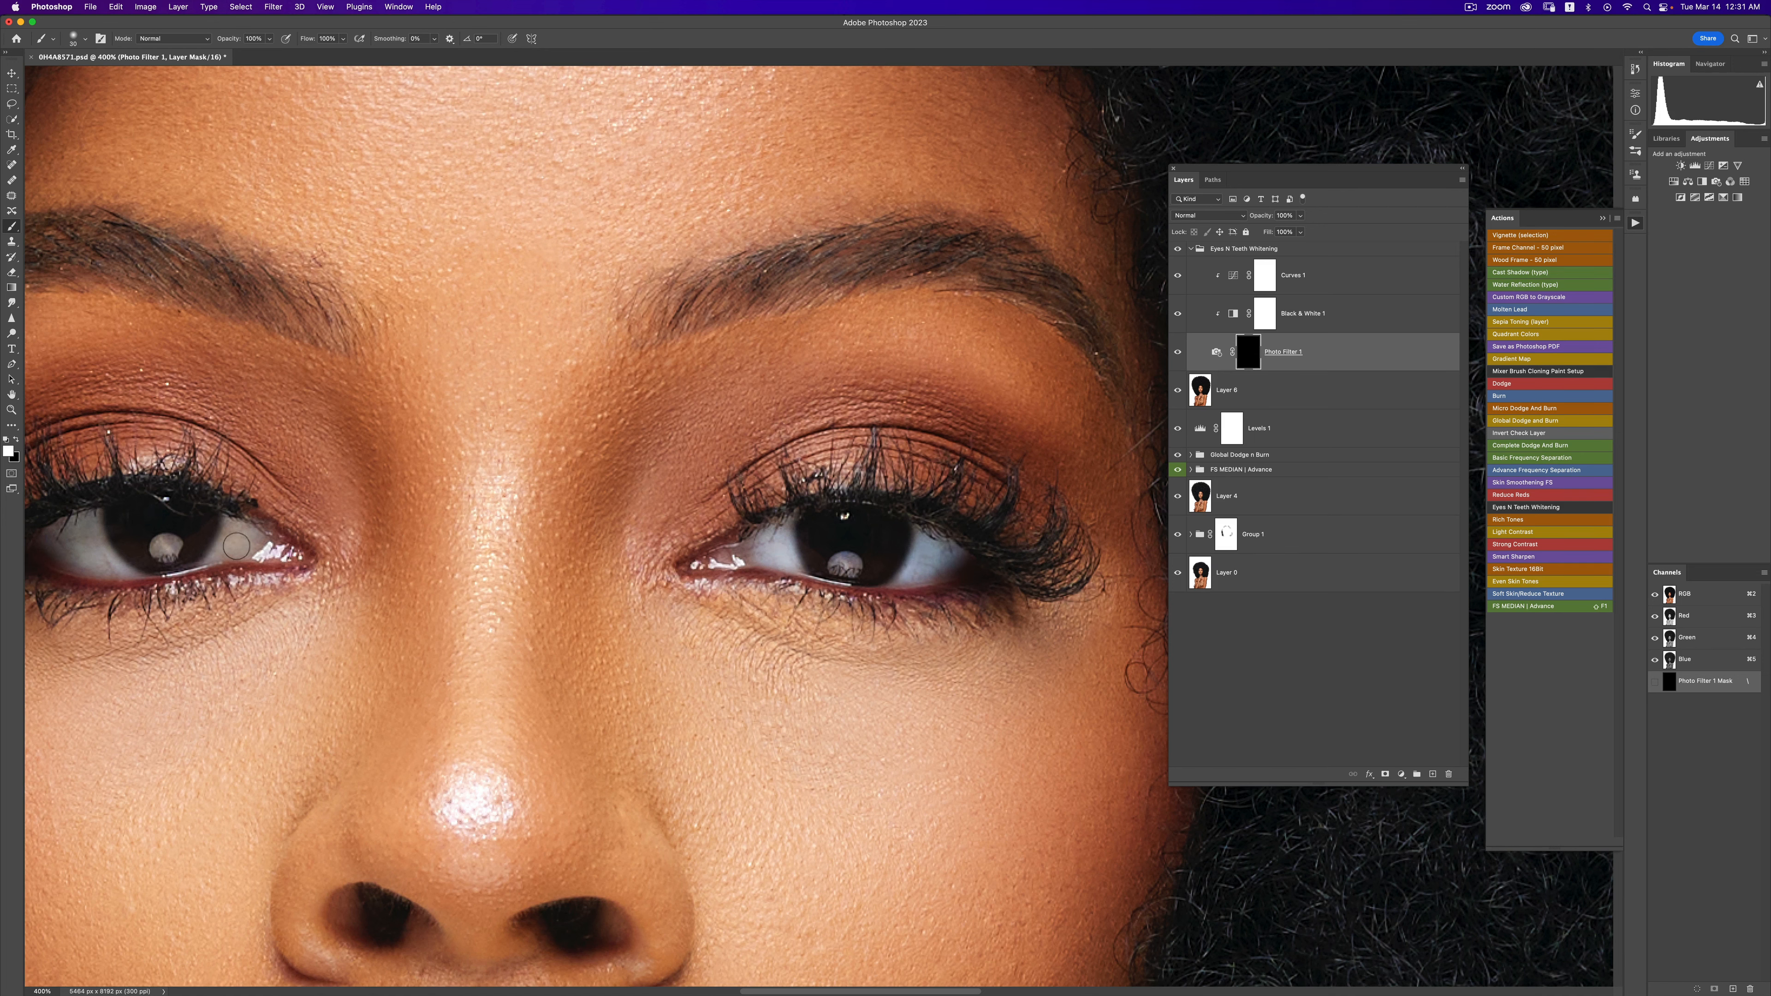
mouse_move(236, 546)
mouse_down()
mouse_move(128, 548)
mouse_move(59, 533)
mouse_move(93, 567)
mouse_move(57, 555)
mouse_up()
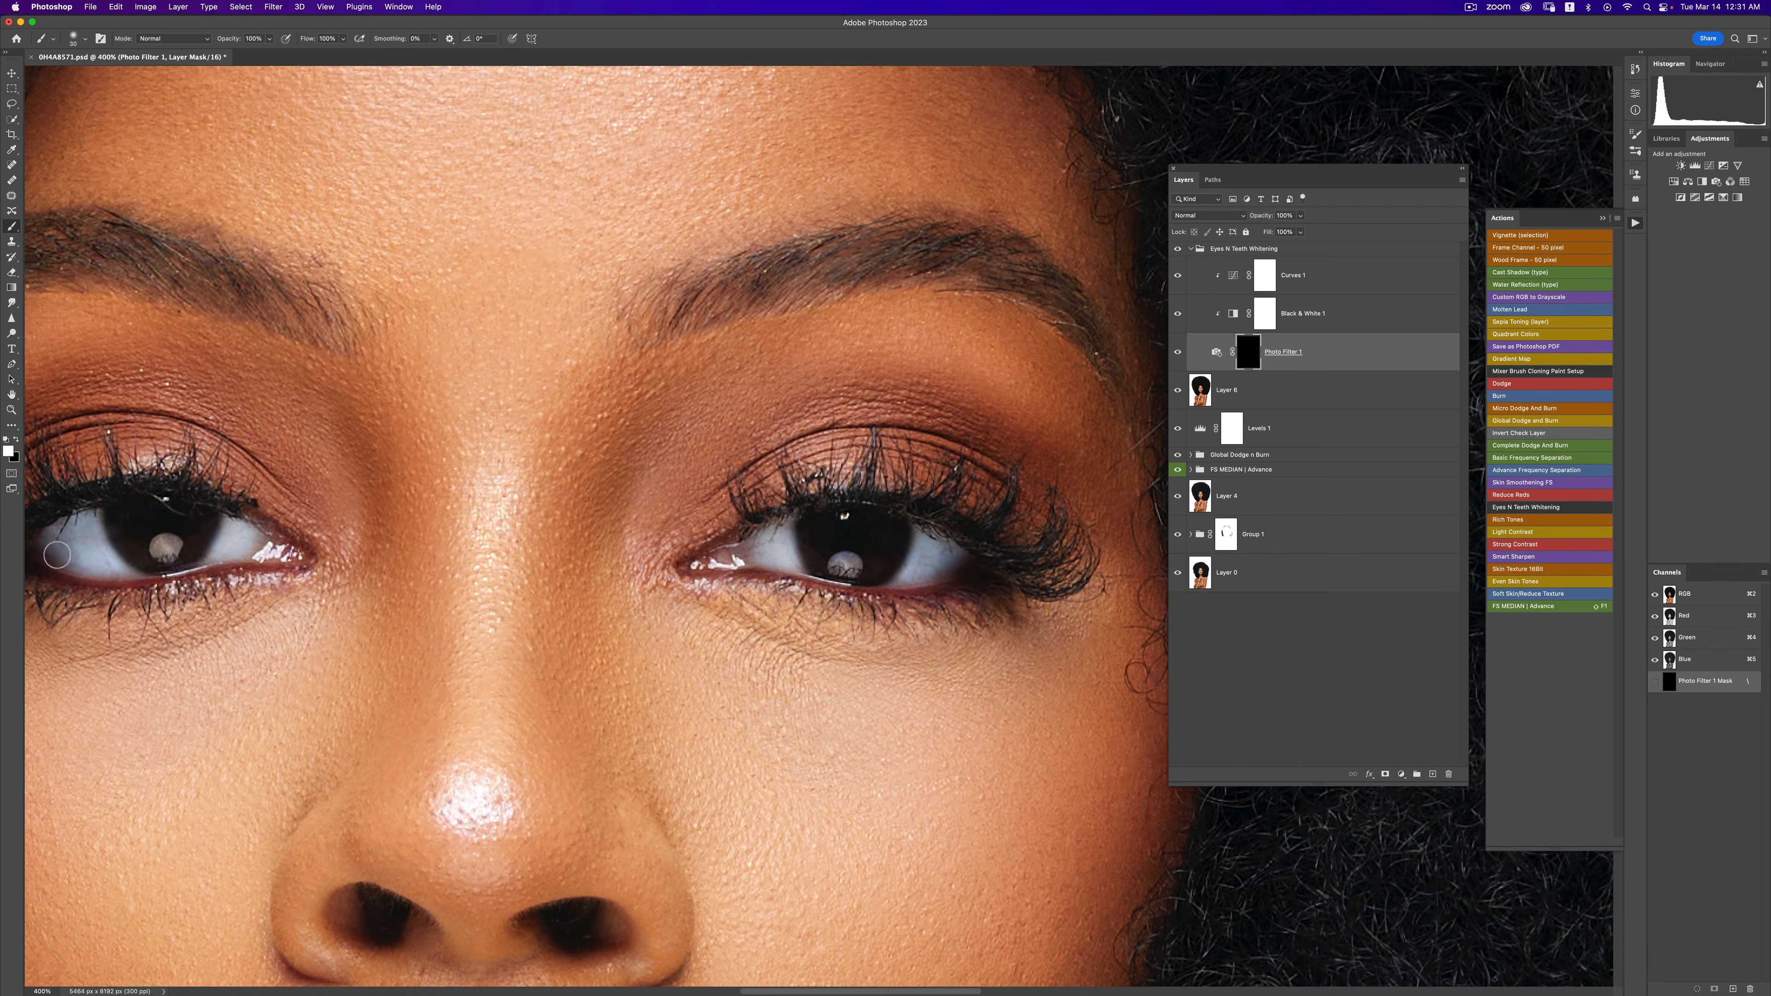
- Reduce the opacity of the Photo Filter 1 layer to 81% to soften the eye whitening
key(z)
alt+click(585, 601)
alt+click(585, 600)
alt+click(592, 601)
alt+click(598, 603)
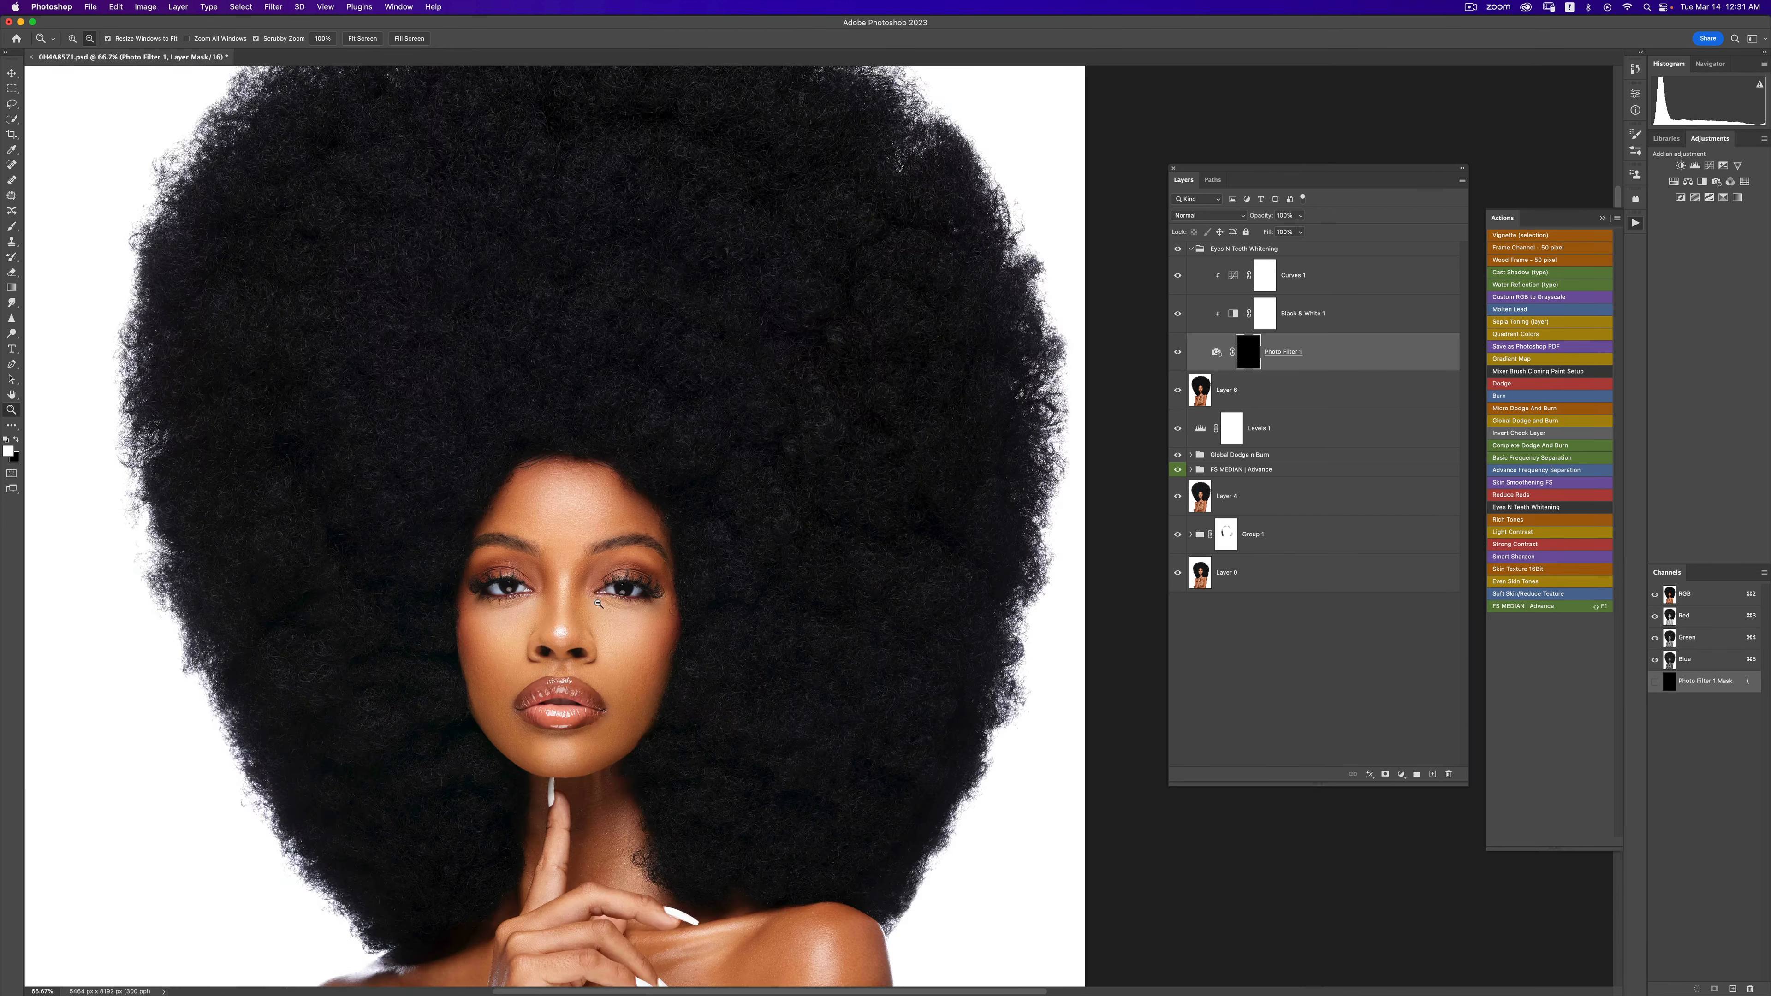
alt+click(598, 602)
click(598, 603)
key(b)
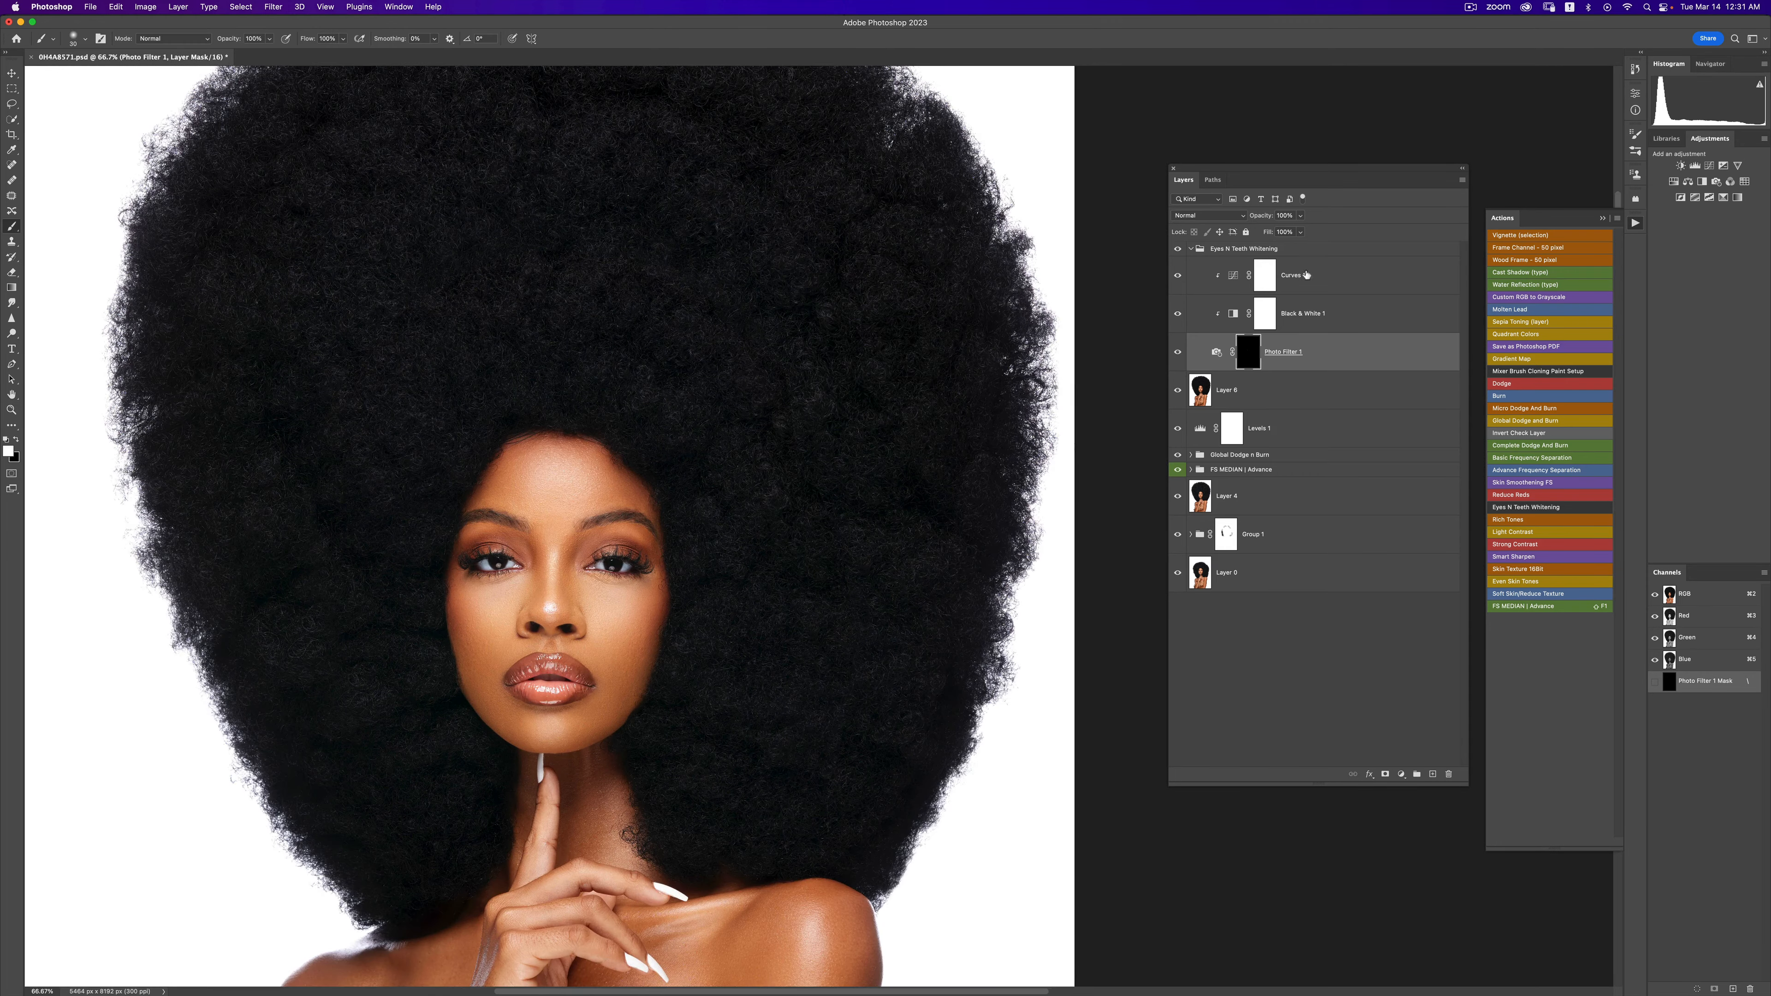
click(1300, 217)
- Examine the eye whitening in the context of the whole portrait
key(z)
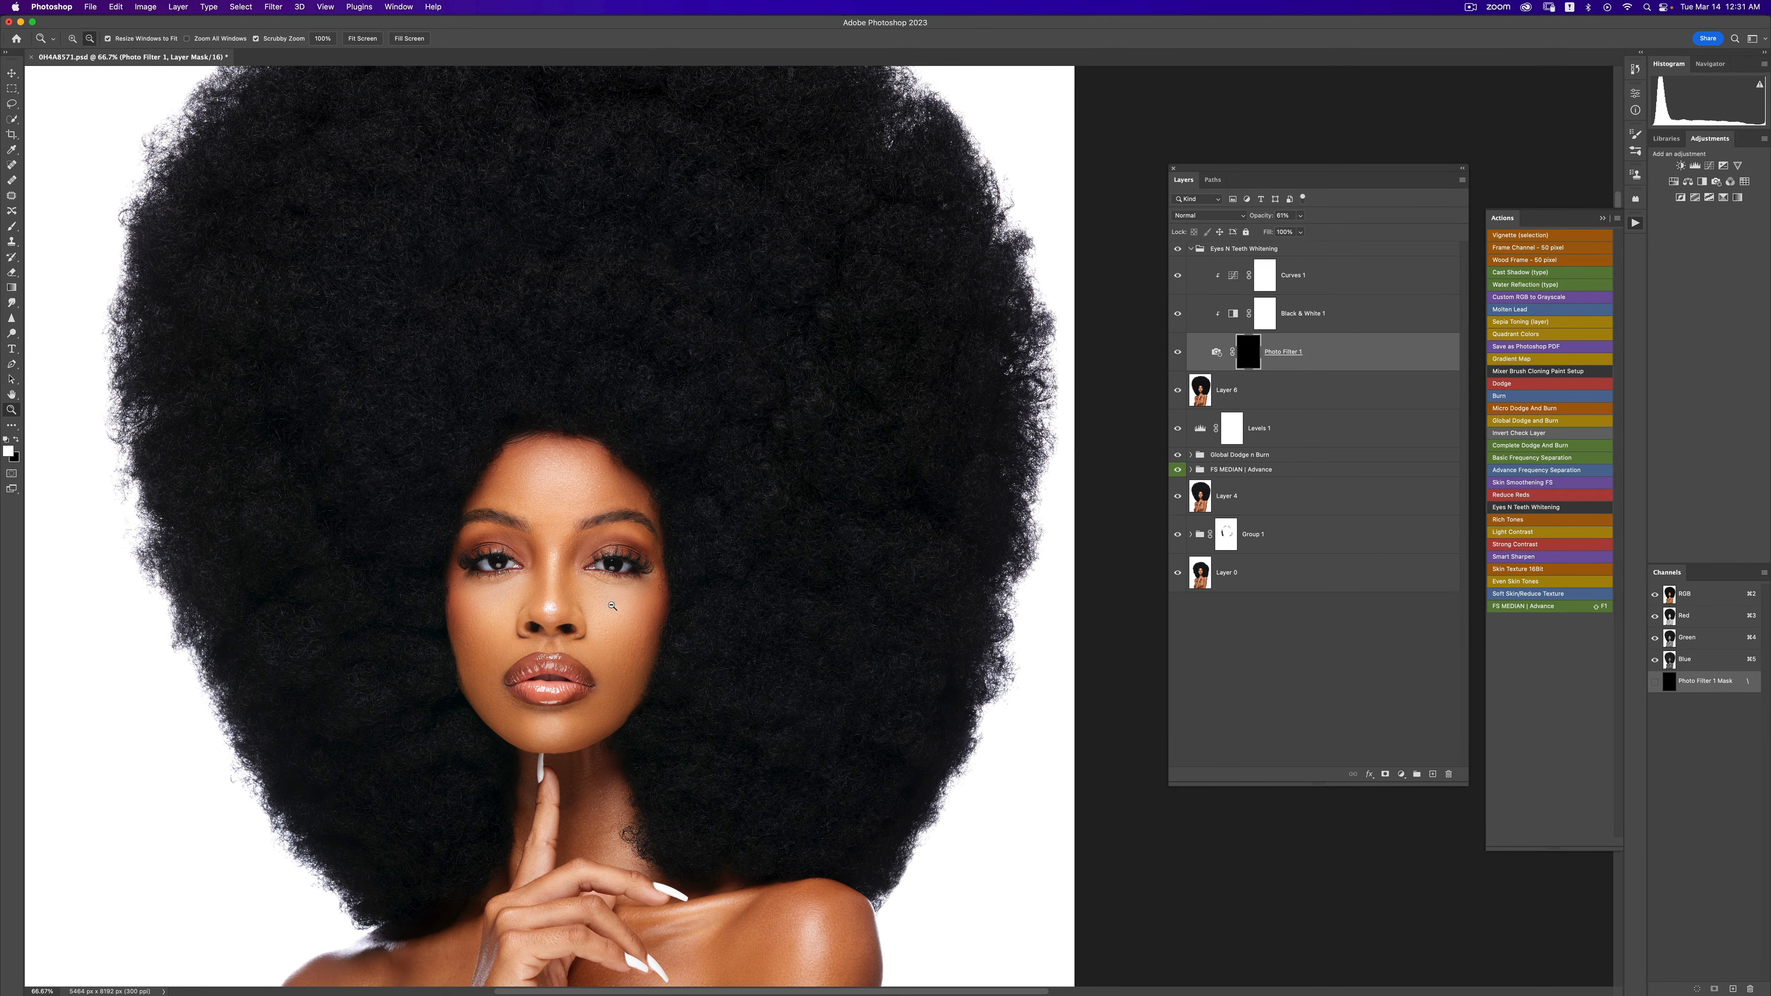
alt+click(613, 605)
alt+click(616, 625)
alt+click(619, 642)
click(620, 650)
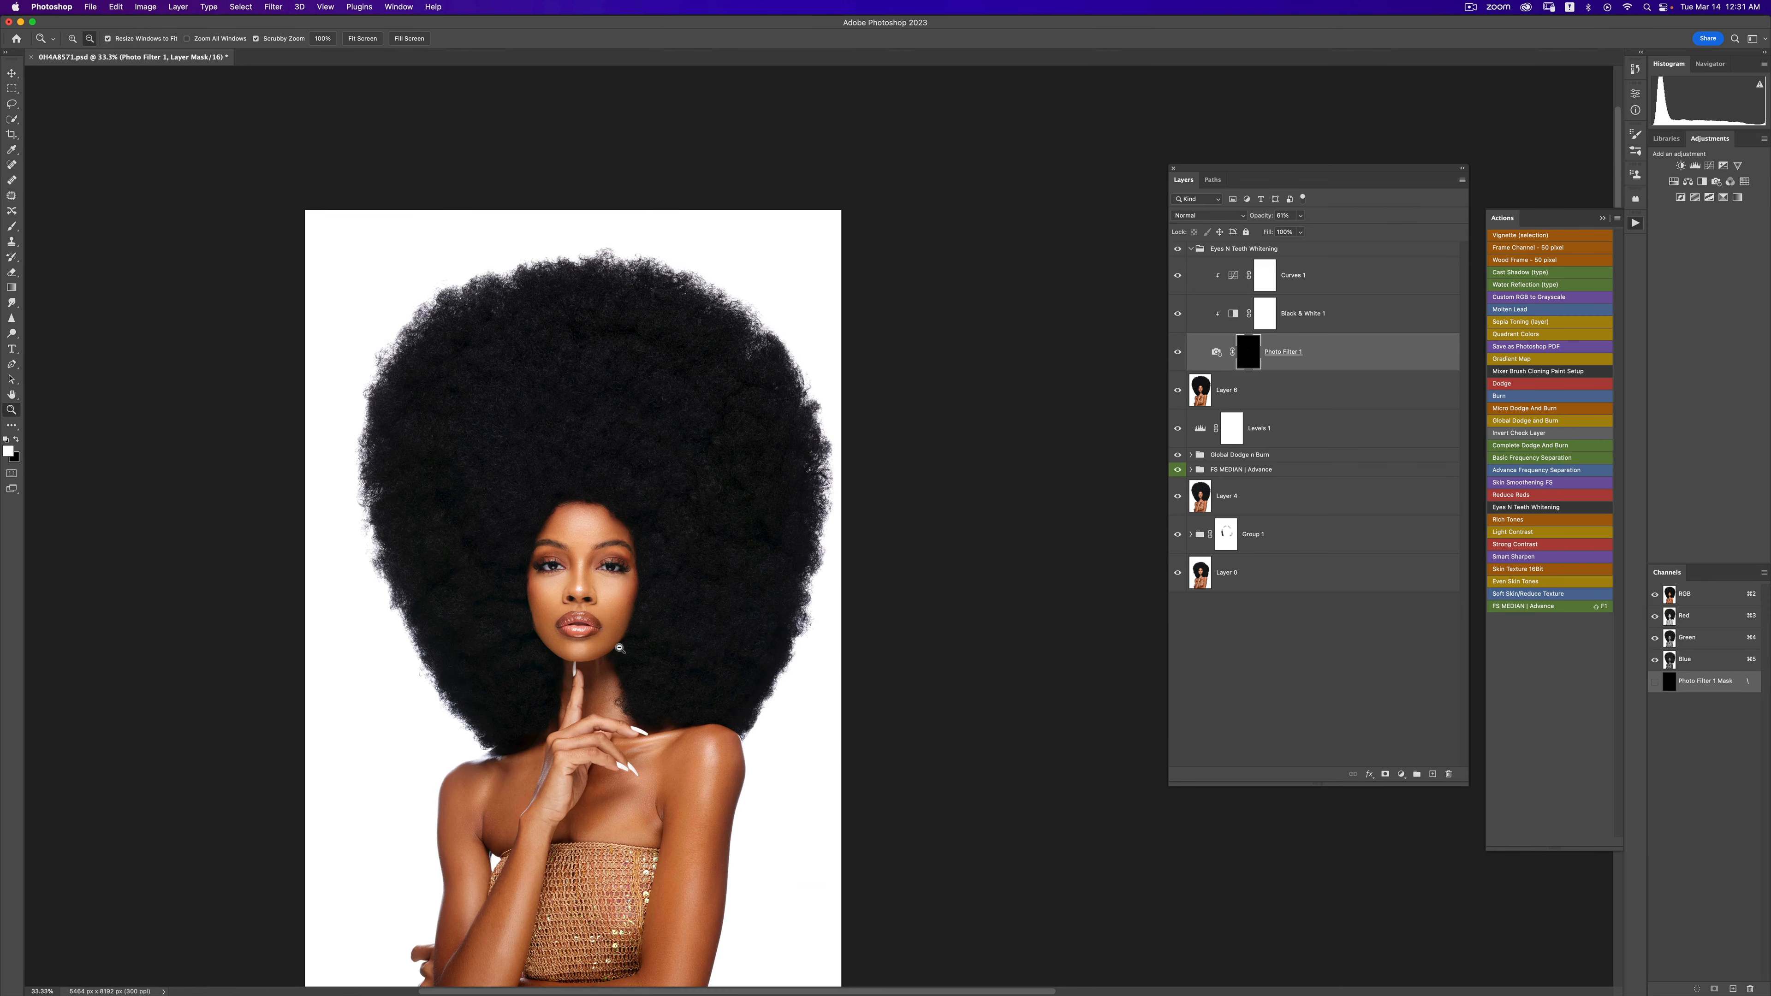
drag(624, 649, 756, 541)
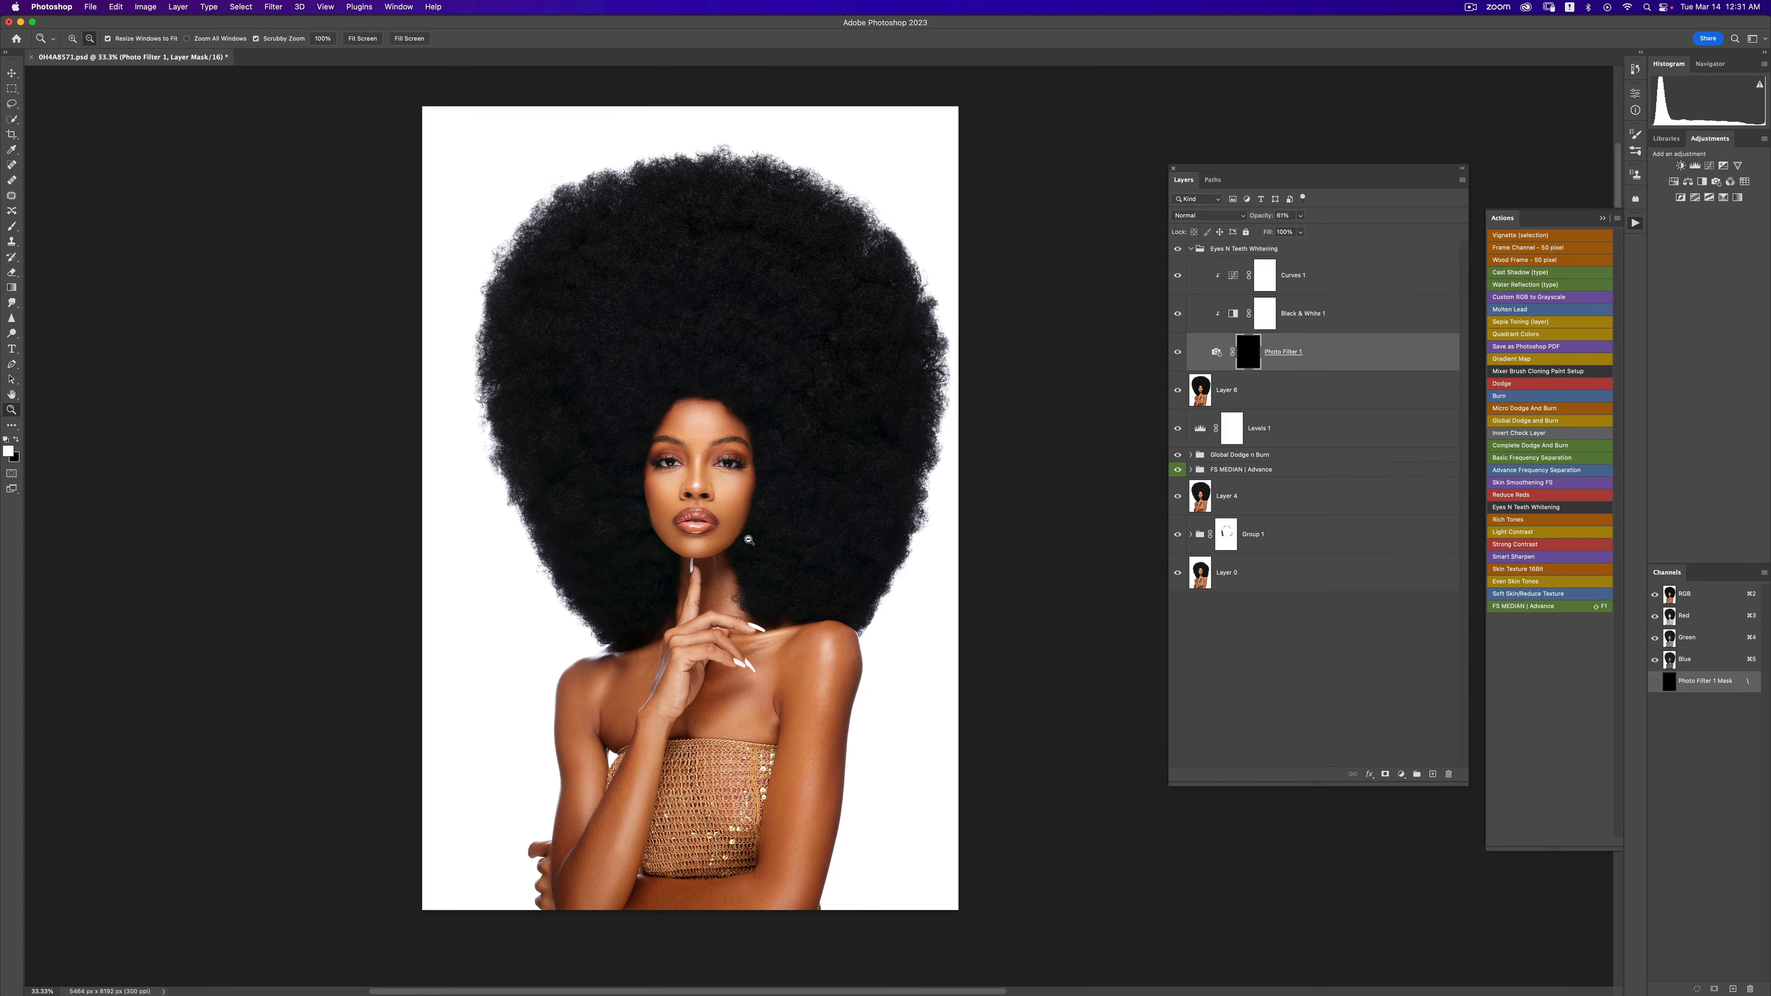
alt+click(748, 539)
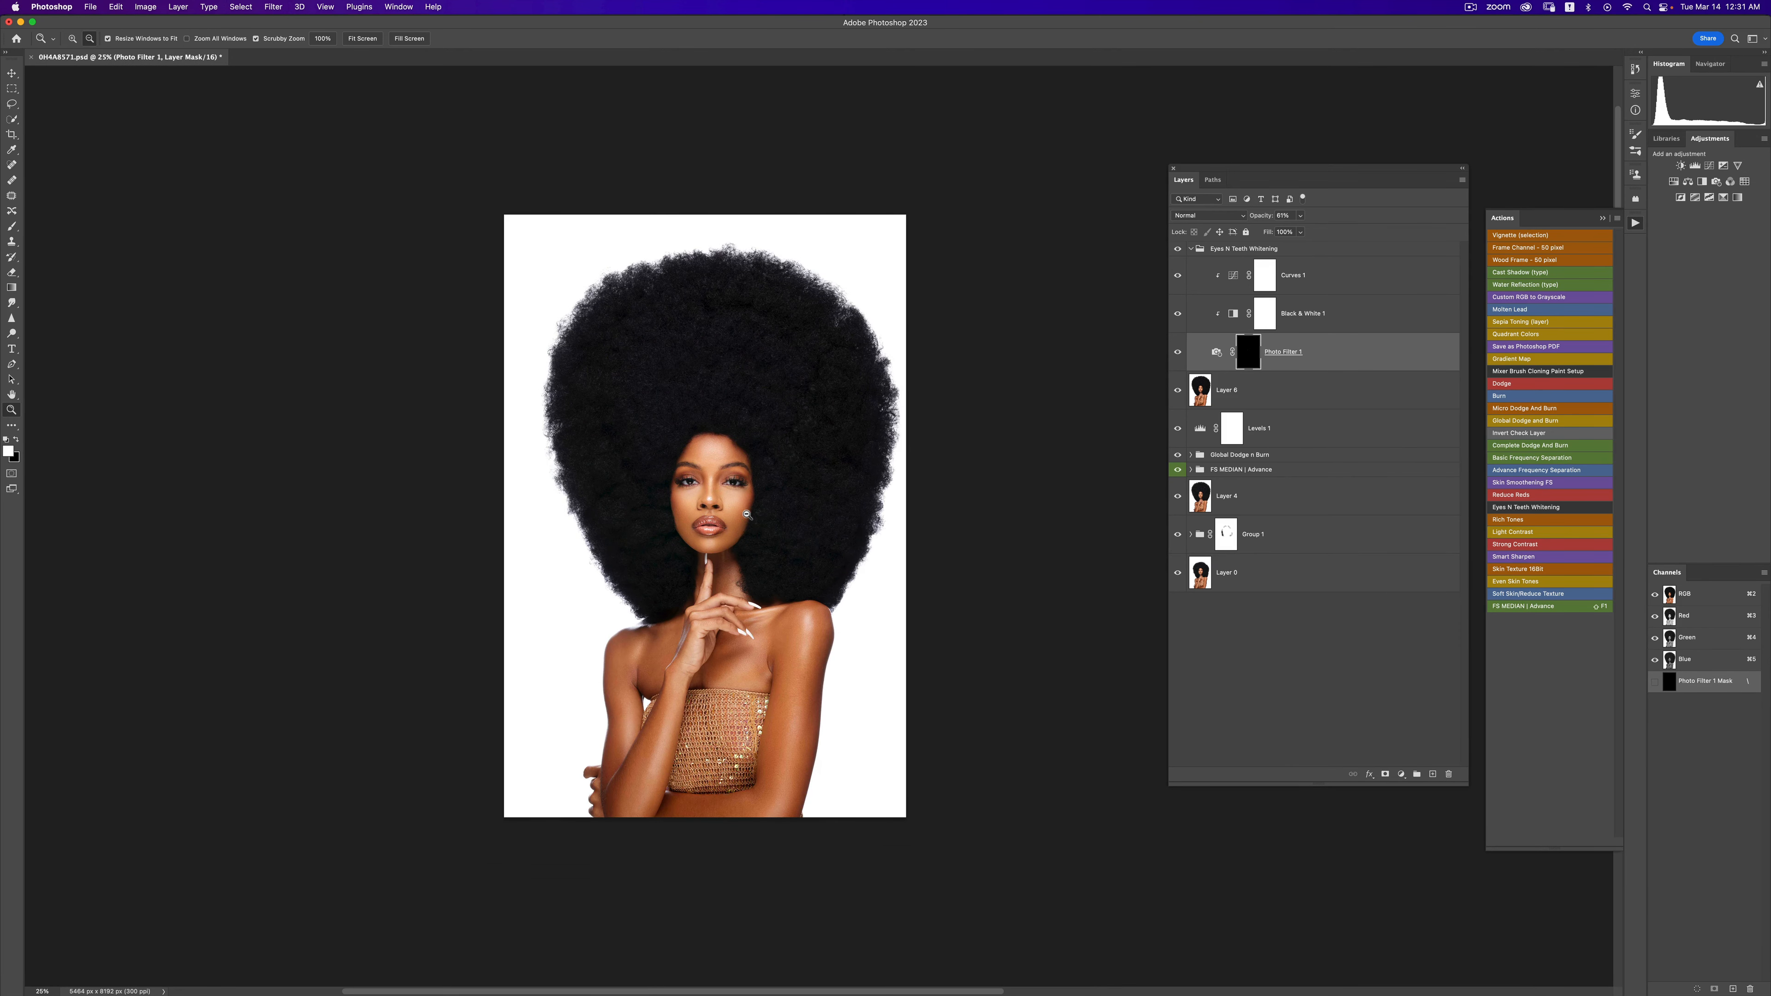